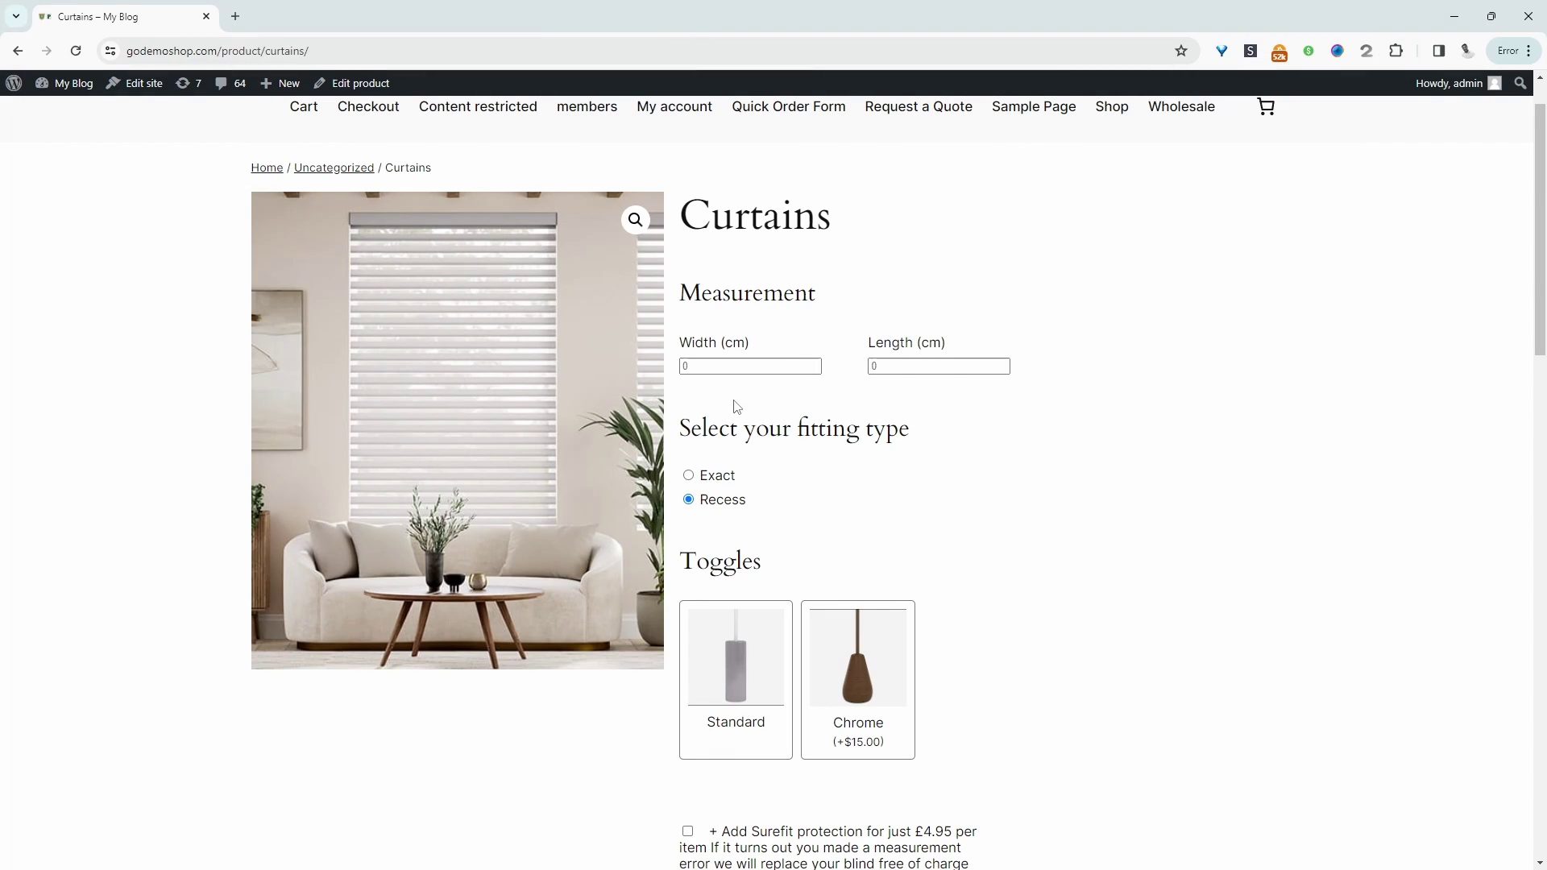
Enter 100 cm for both curtain width and length, giving a $55.00 options total.
scroll(736, 605, "down", 2)
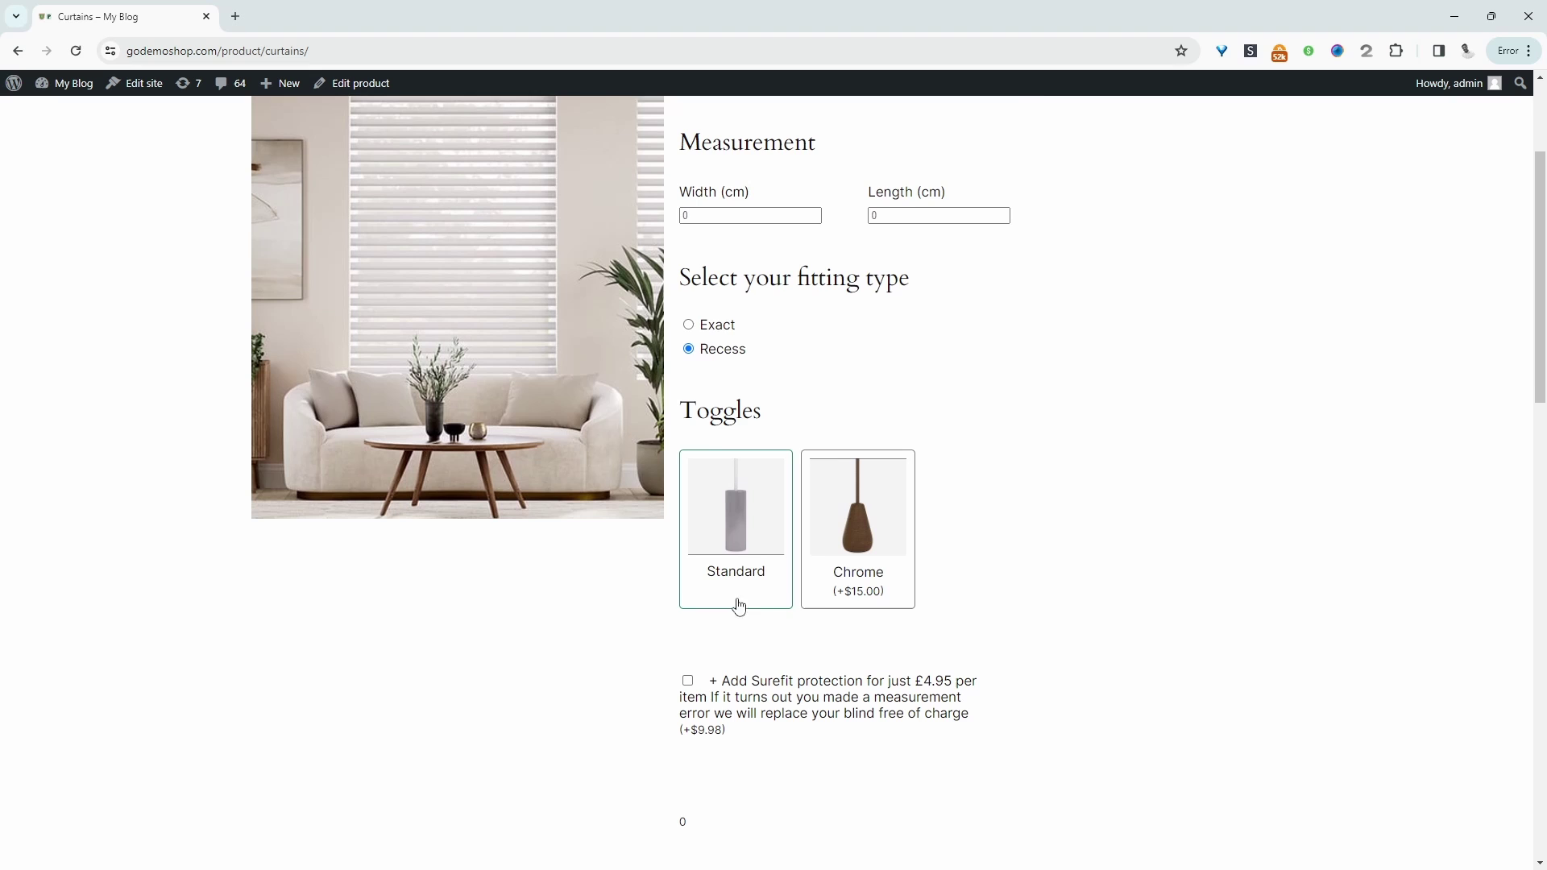
scroll(745, 619, "up", 1)
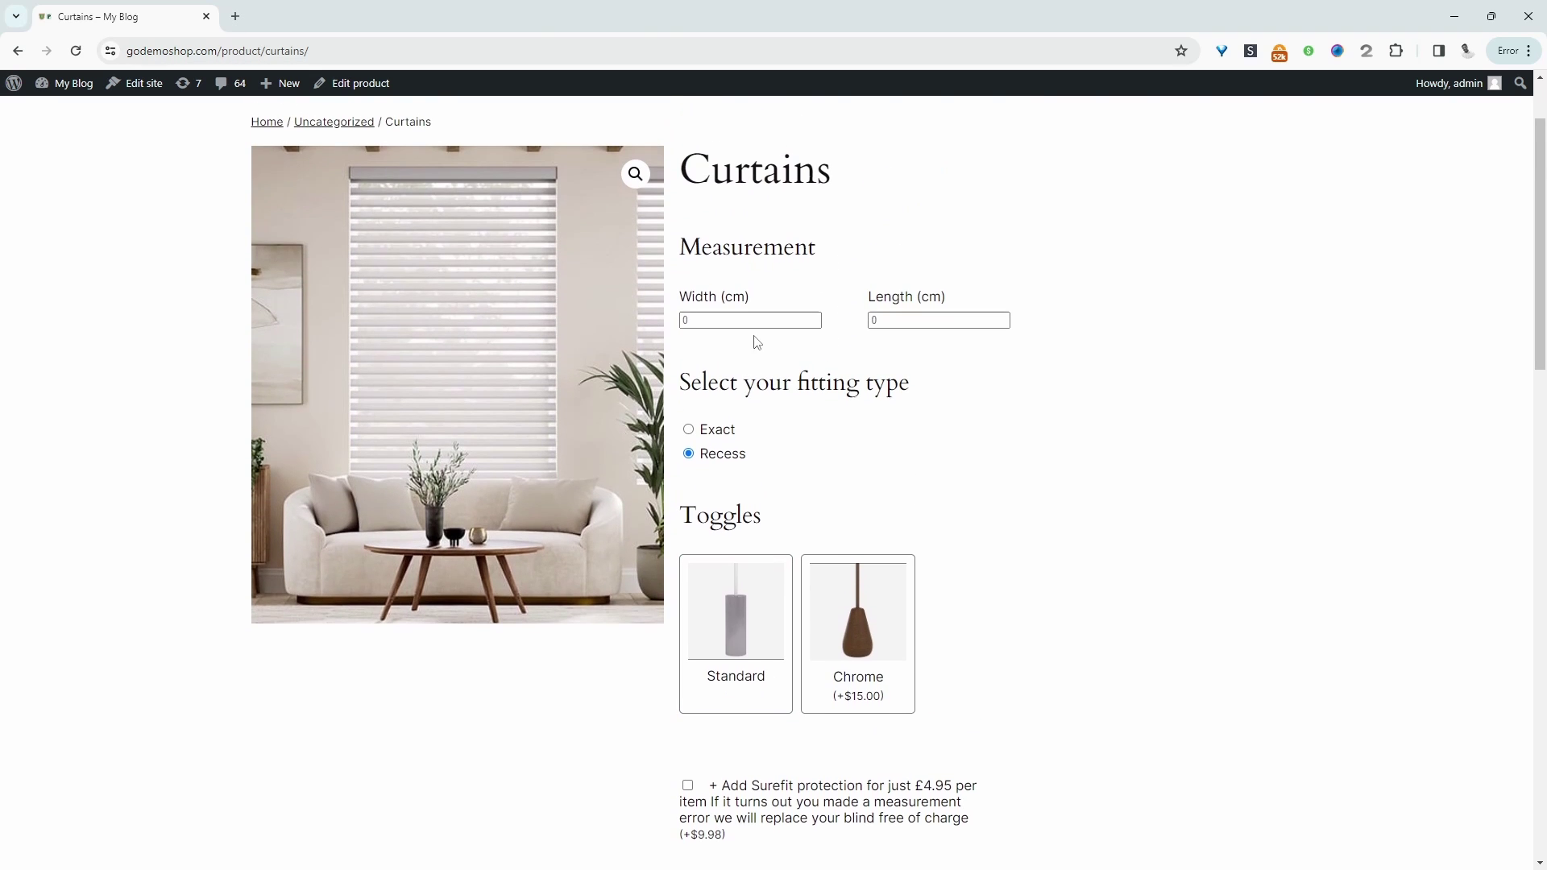
left_click(718, 322)
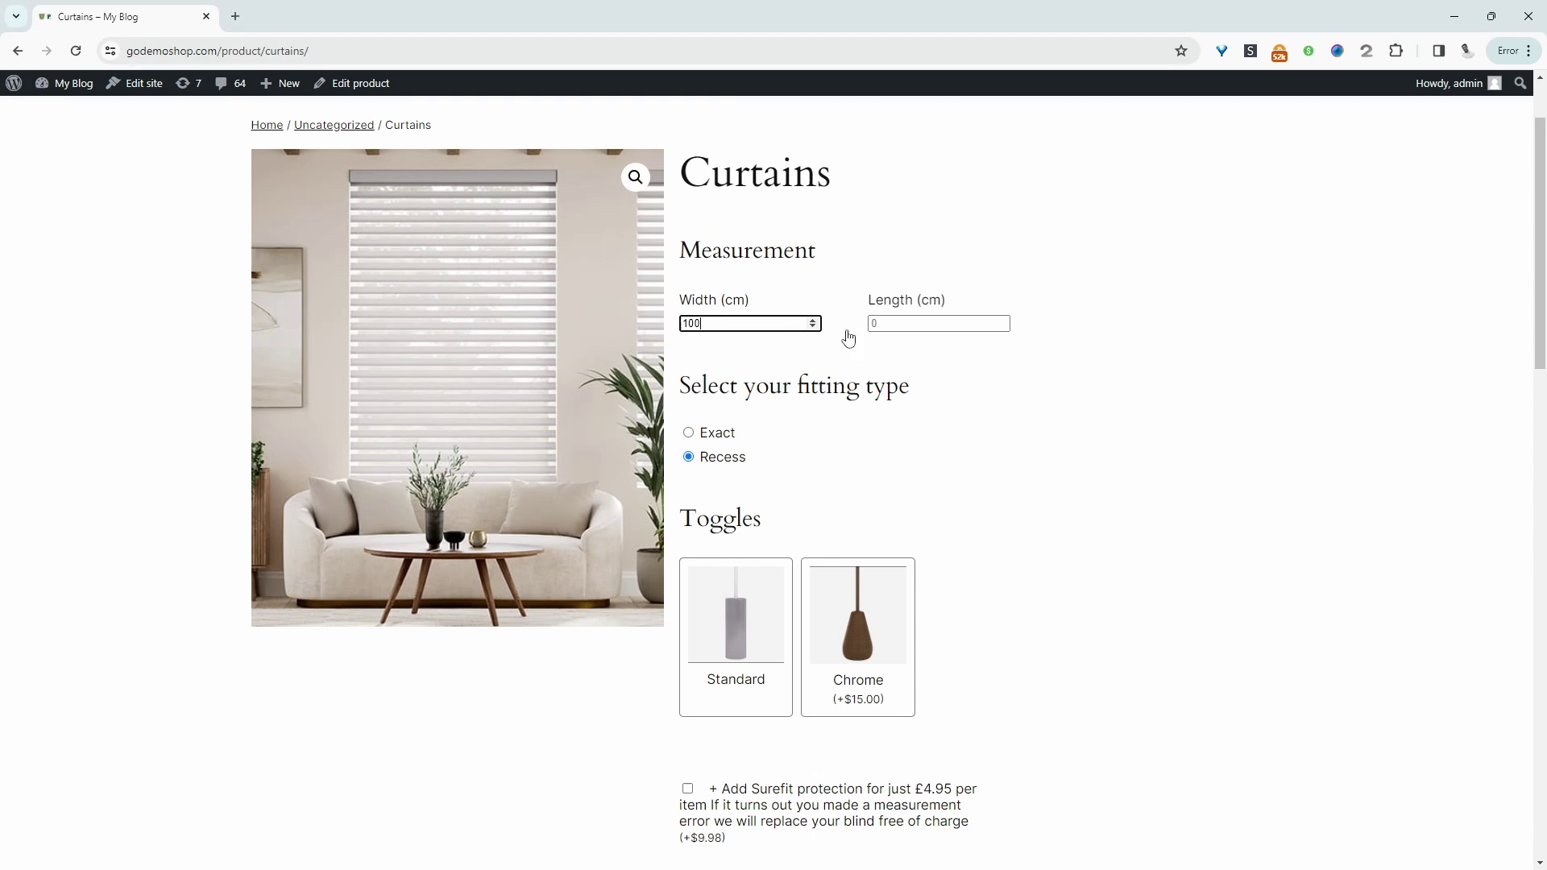
type("100")
left_click(891, 324)
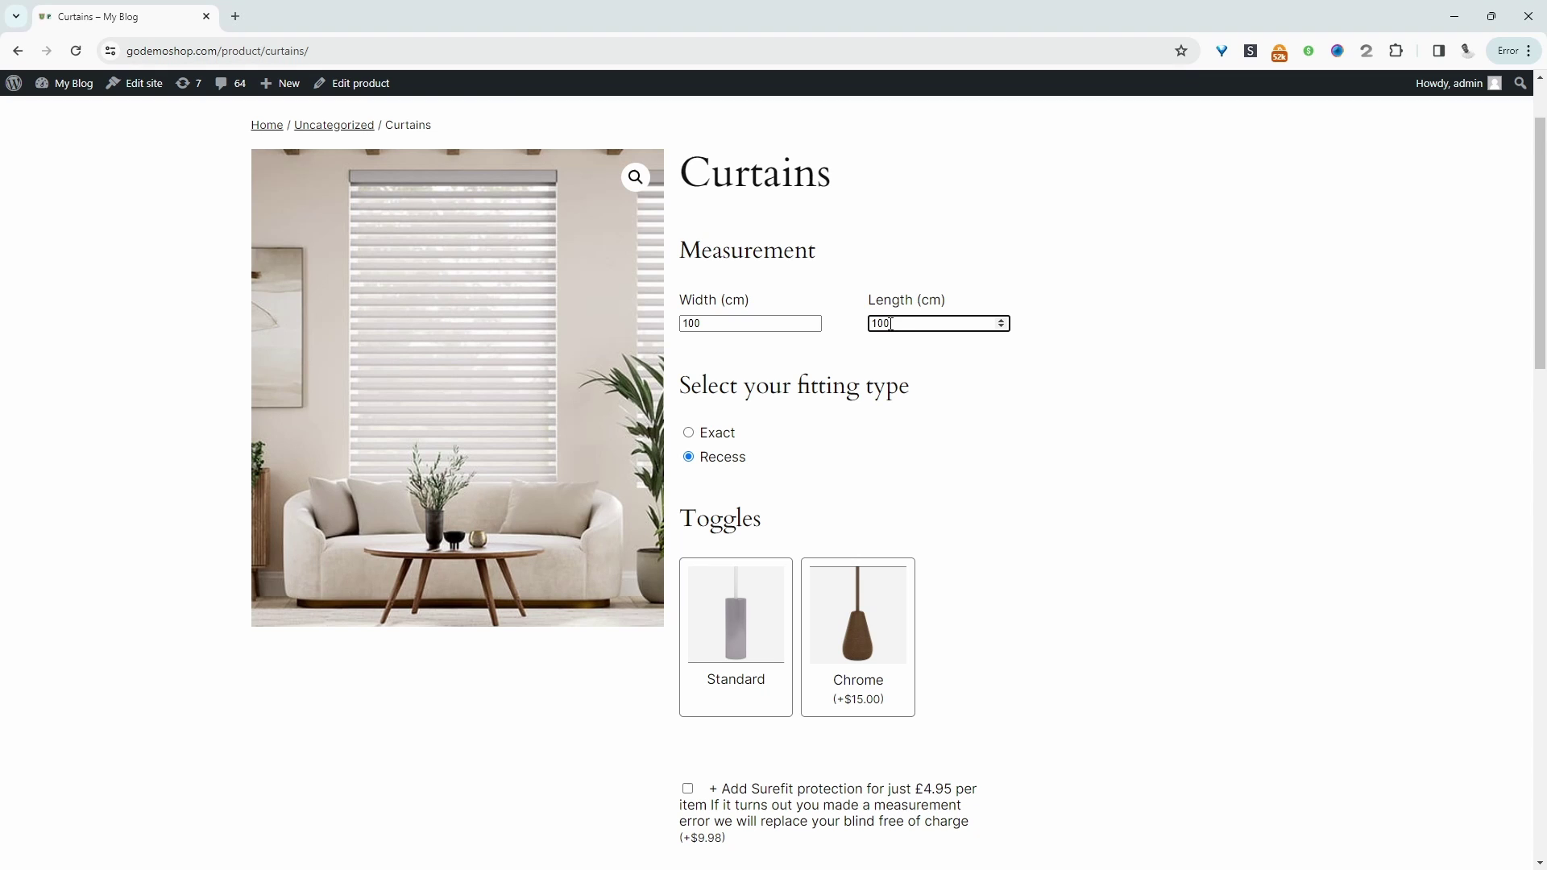
scroll(1007, 413, "down", 5)
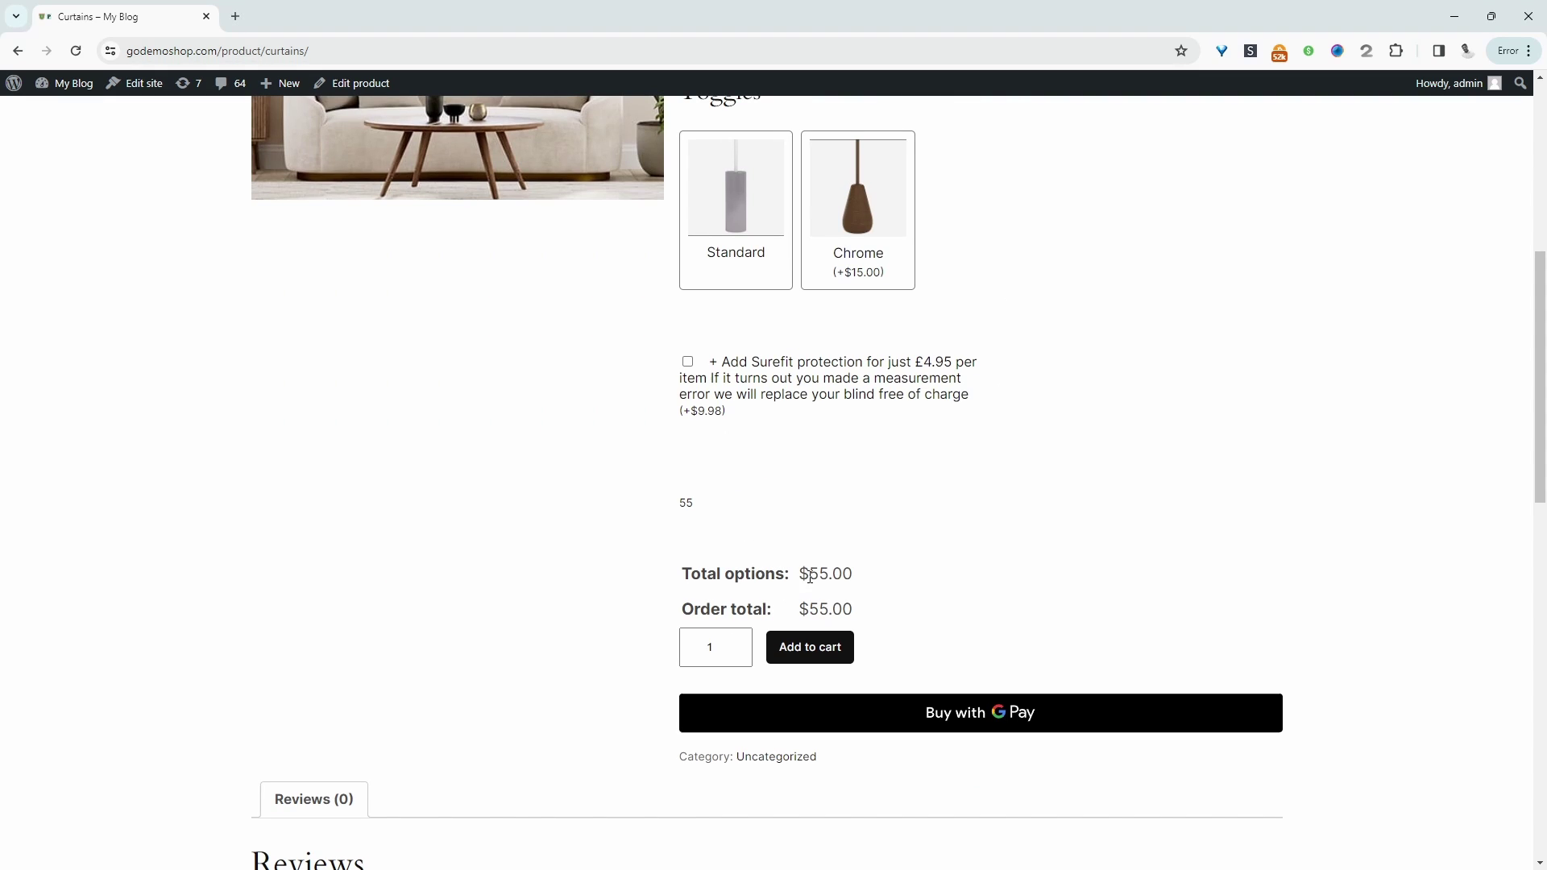
left_click_drag(809, 575, 829, 577)
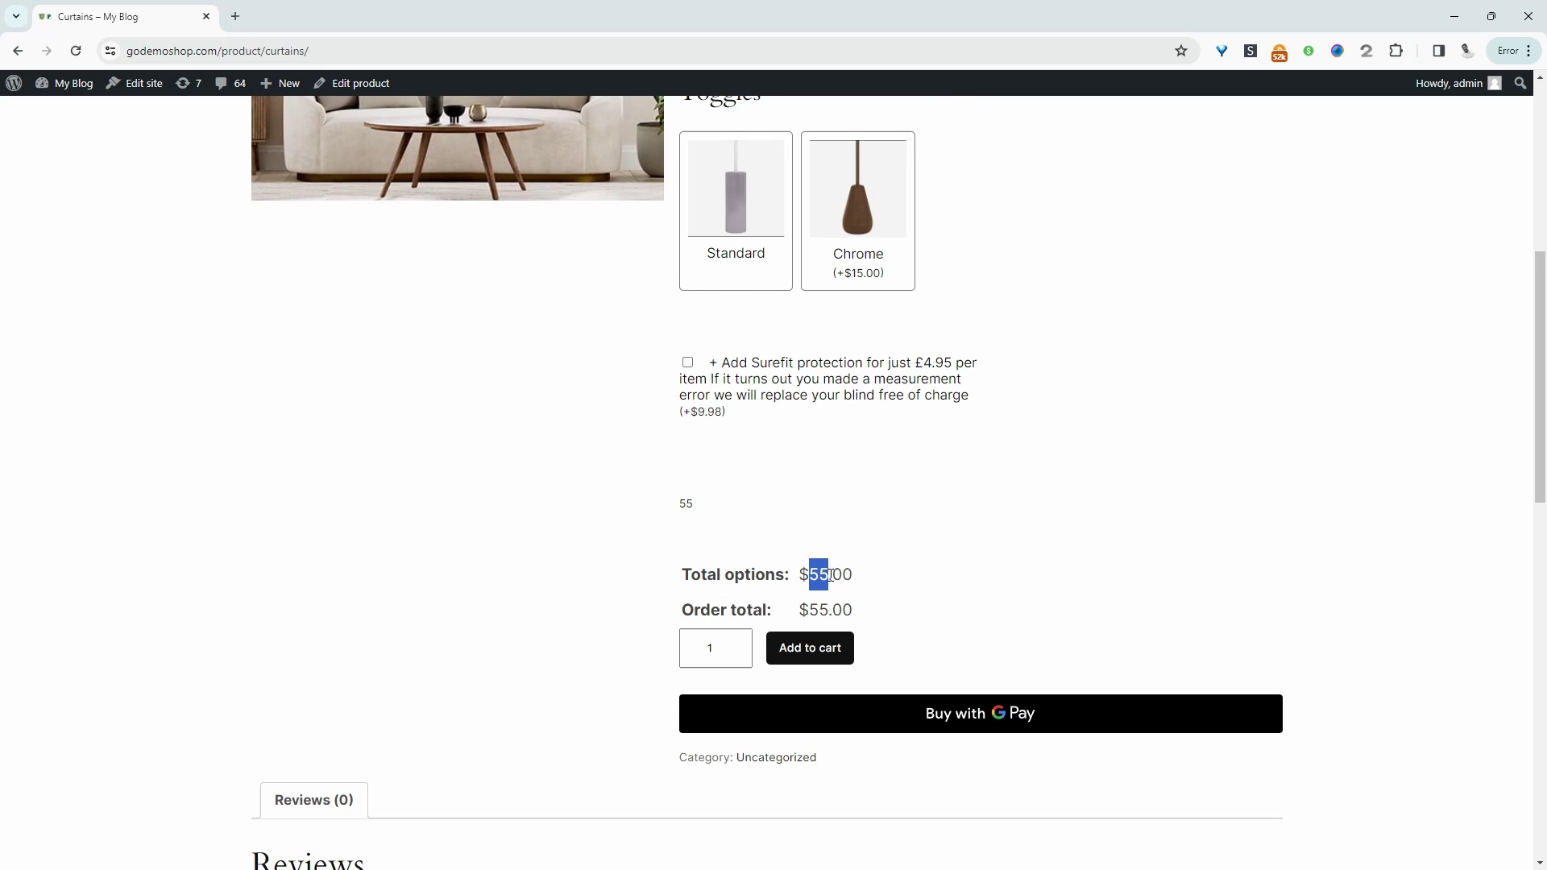
scroll(833, 564, "up", 2)
scroll(782, 684, "up", 5)
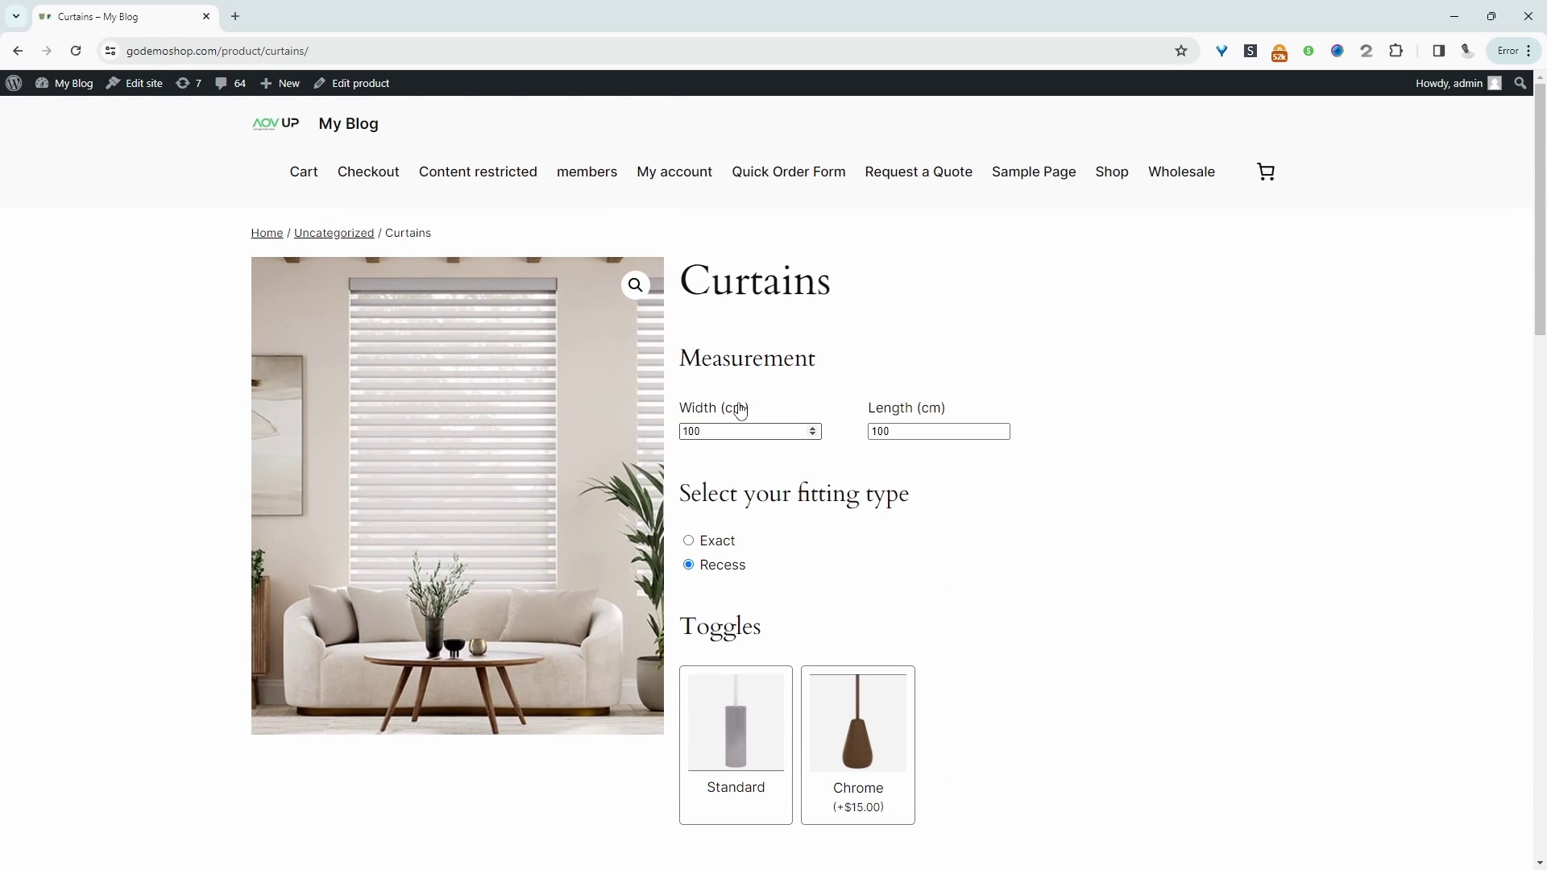
double_click(733, 433)
left_click(717, 553)
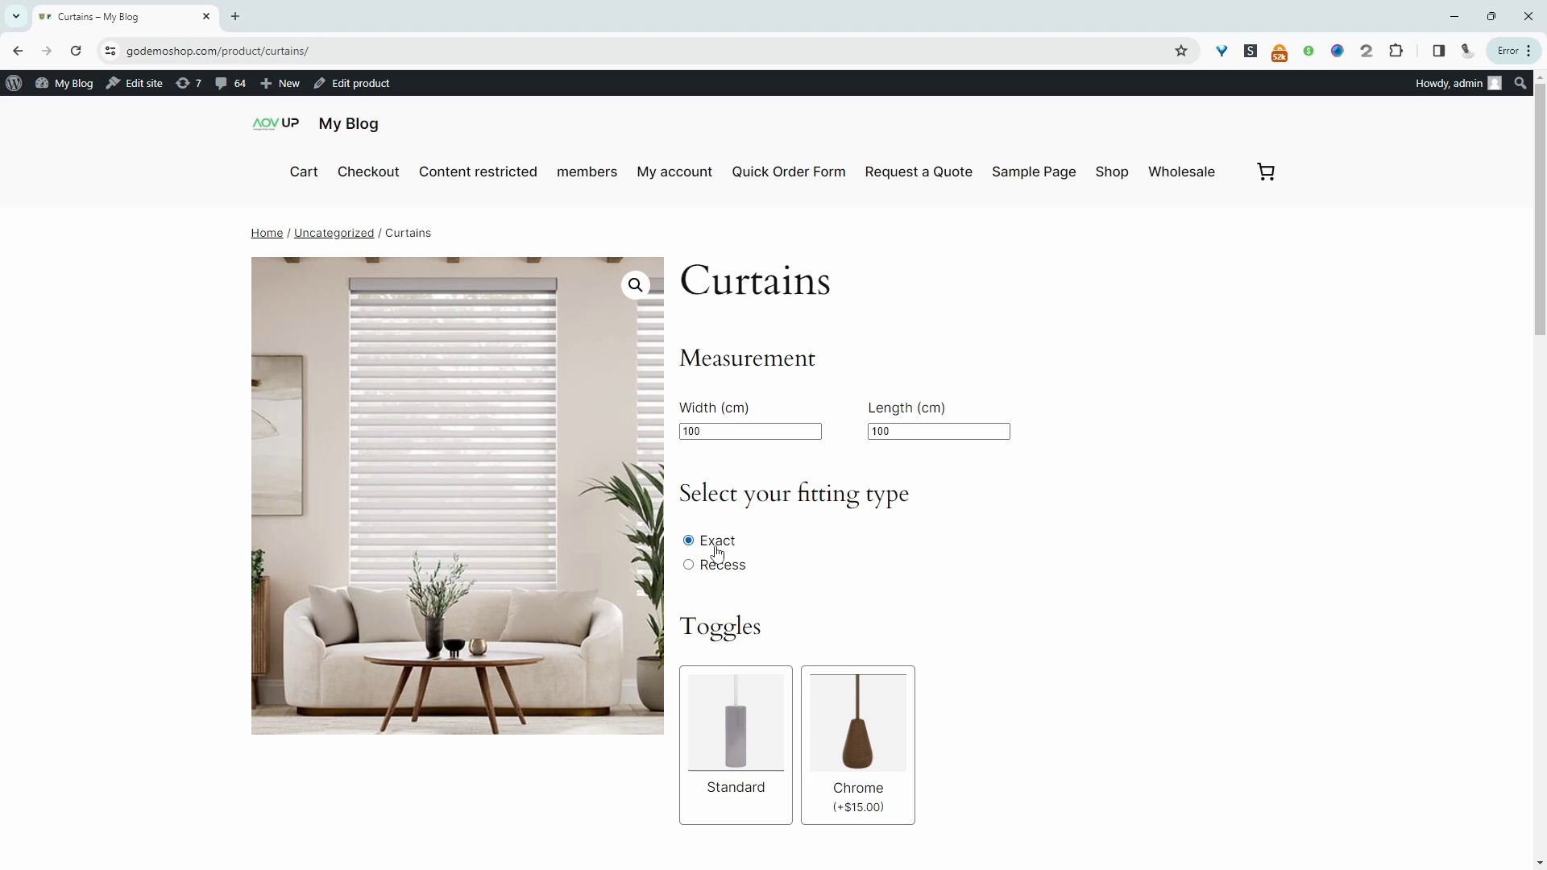
left_click(738, 574)
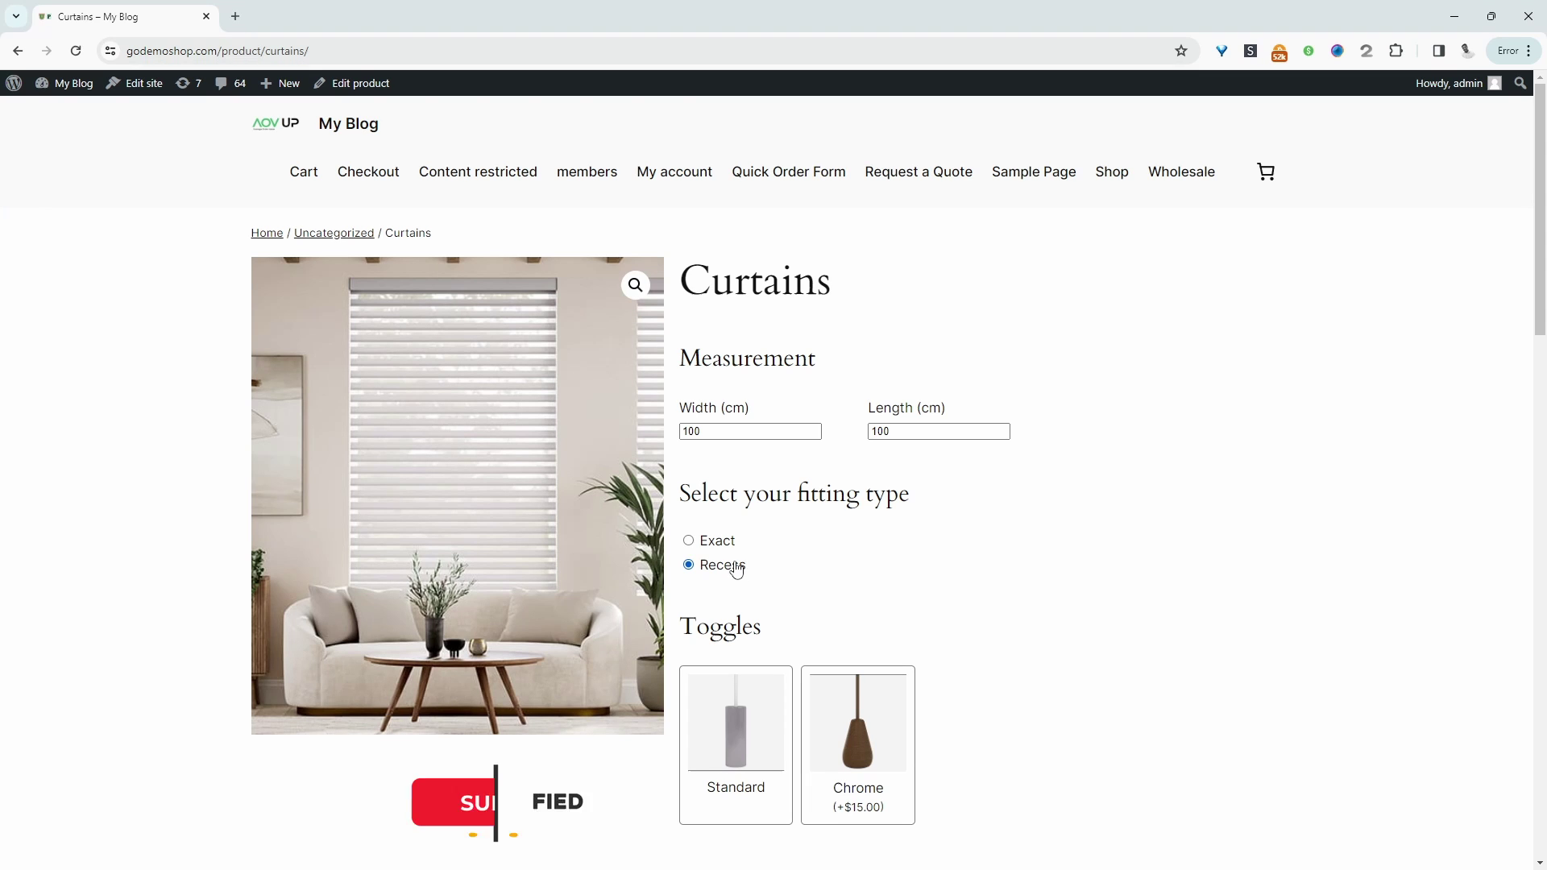
left_click(732, 549)
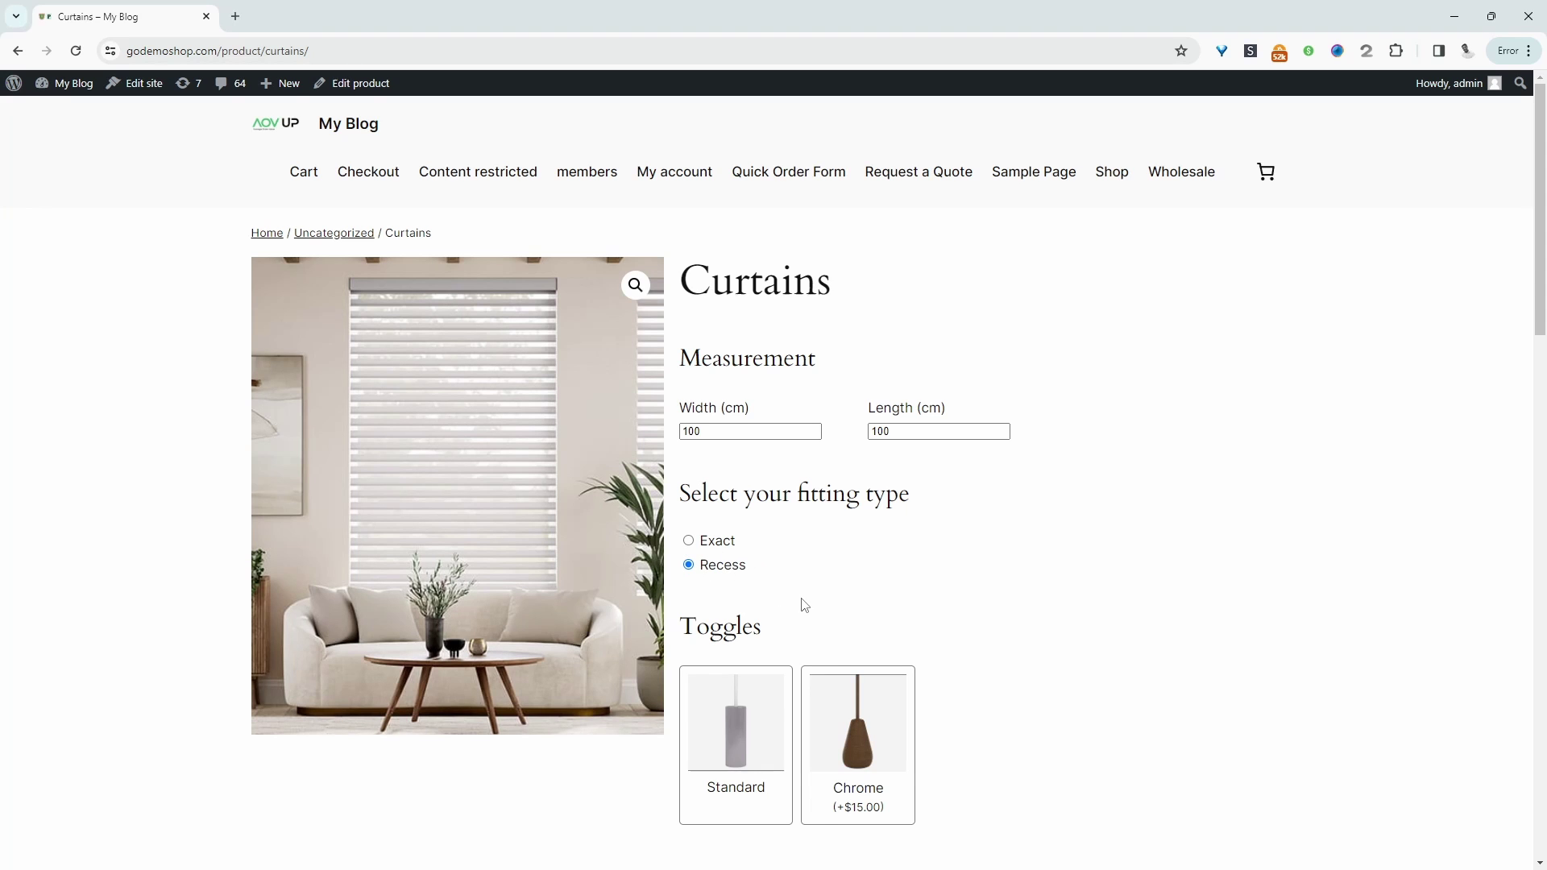
Select the Chrome toggle and tick Surefit protection, raising the total to $79.98.
scroll(734, 465, "down", 2)
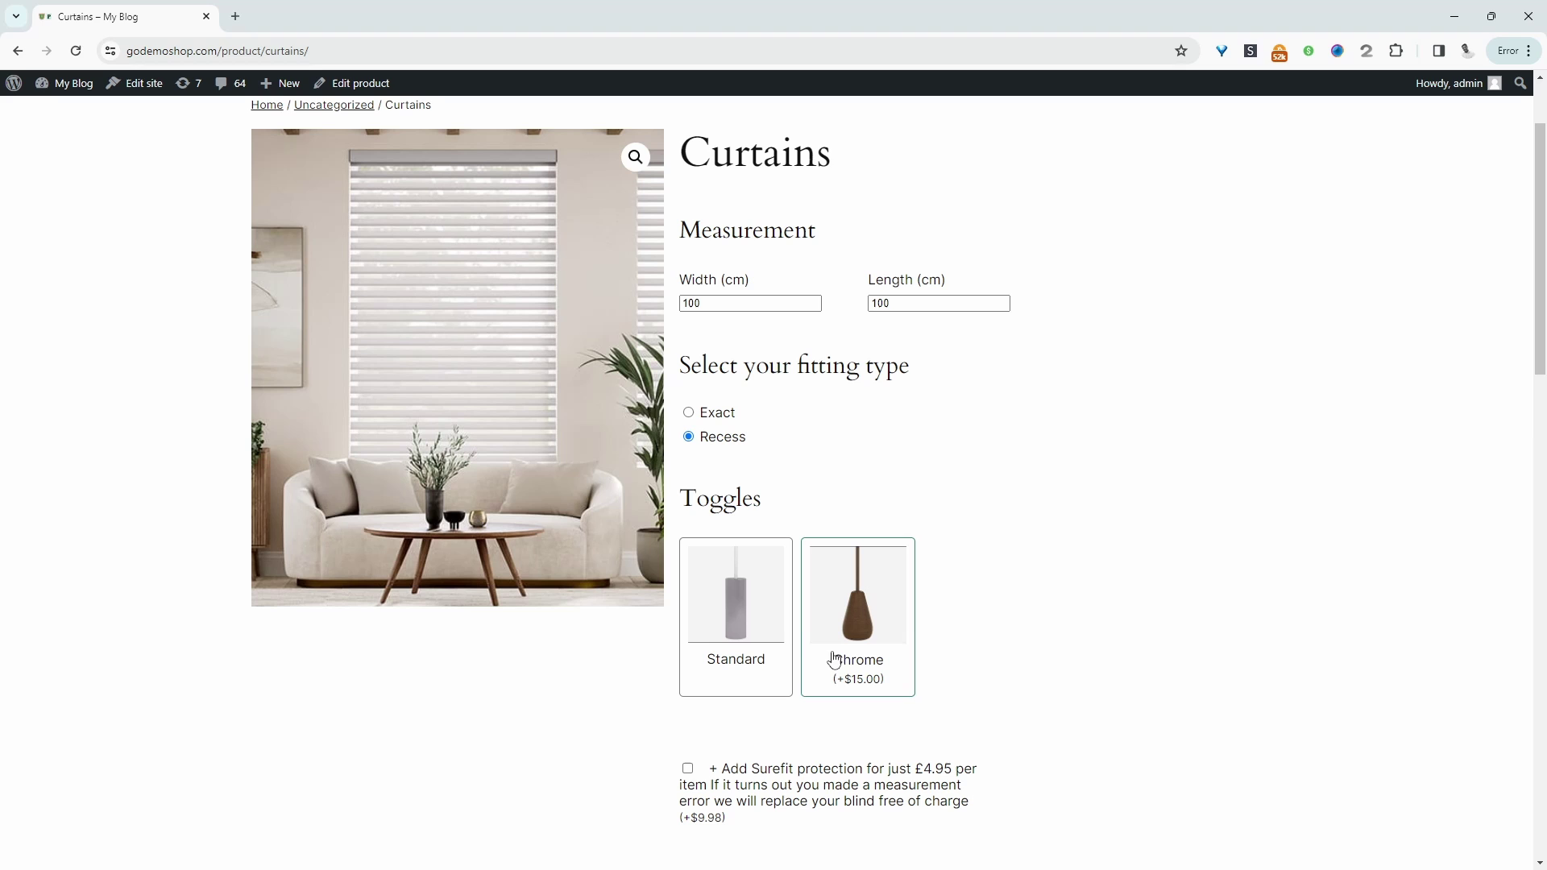
left_click(767, 634)
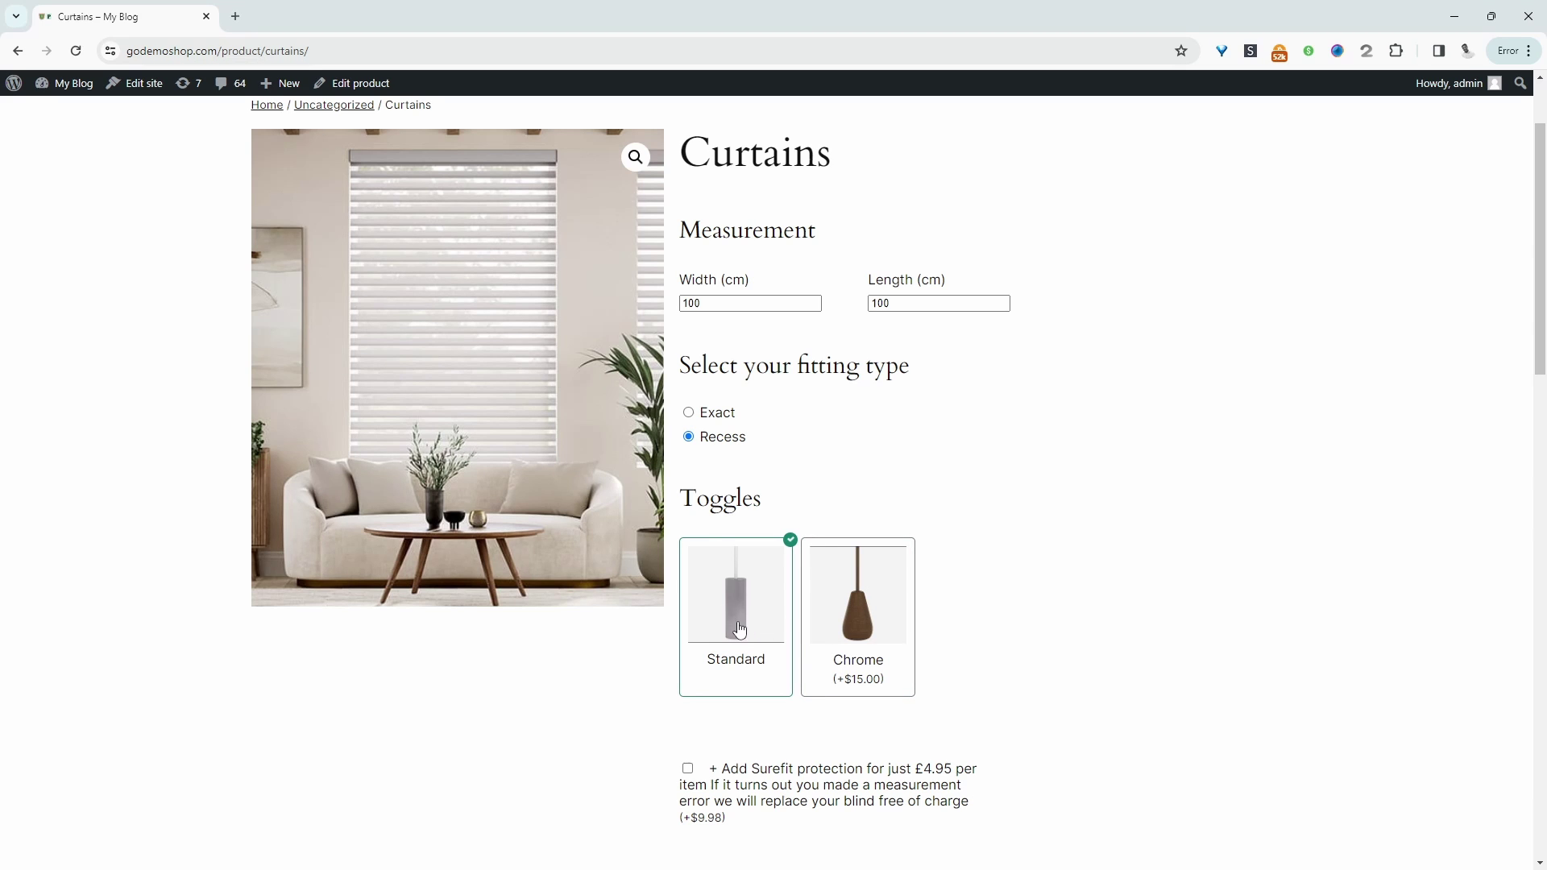
left_click(854, 654)
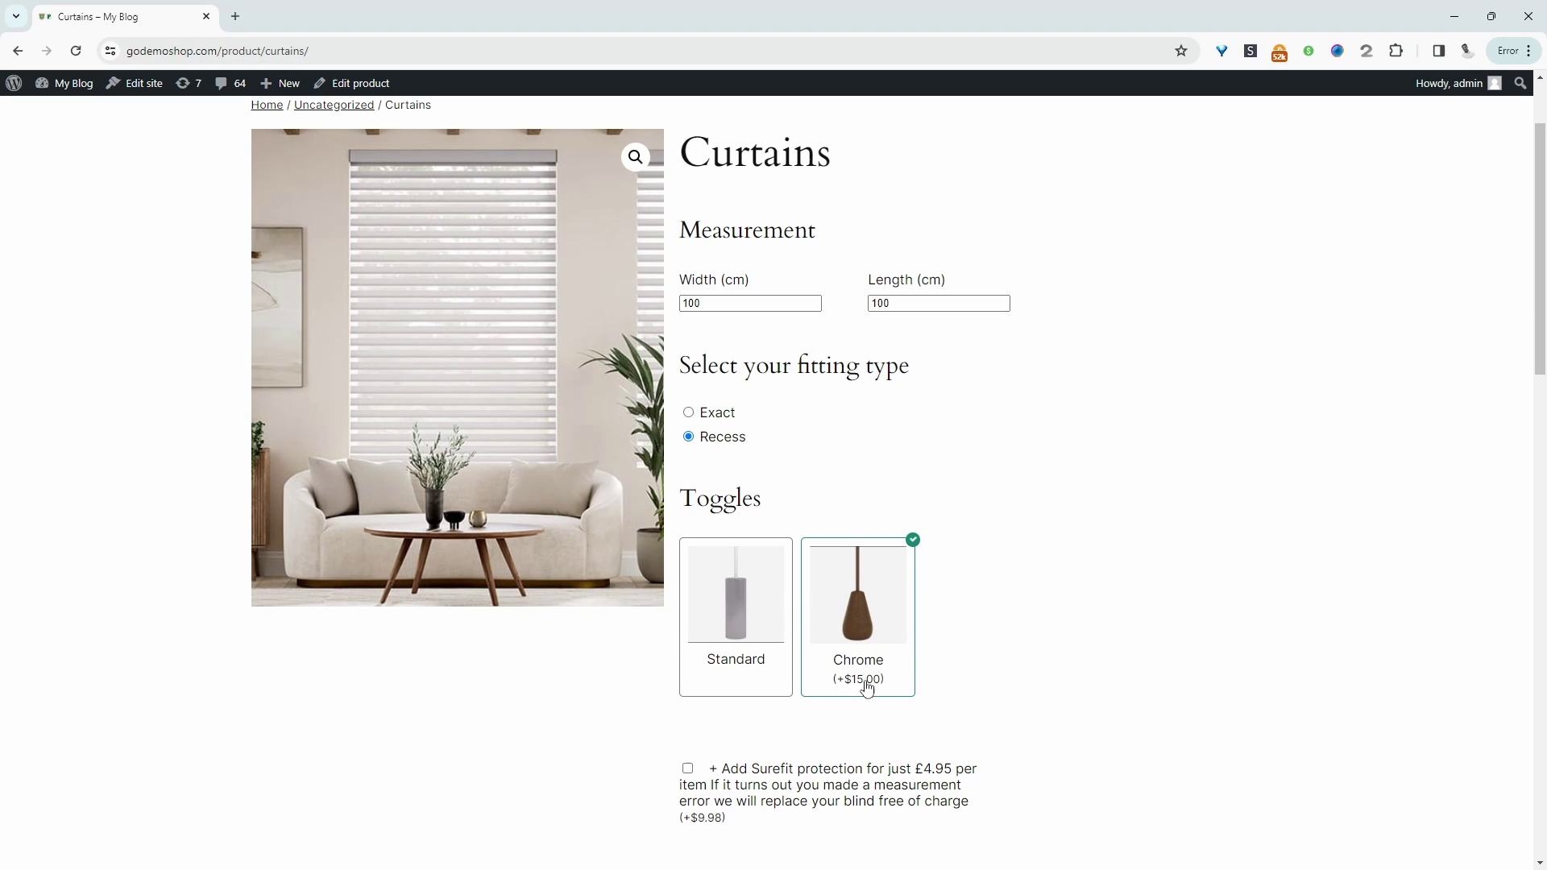
scroll(861, 711, "down", 2)
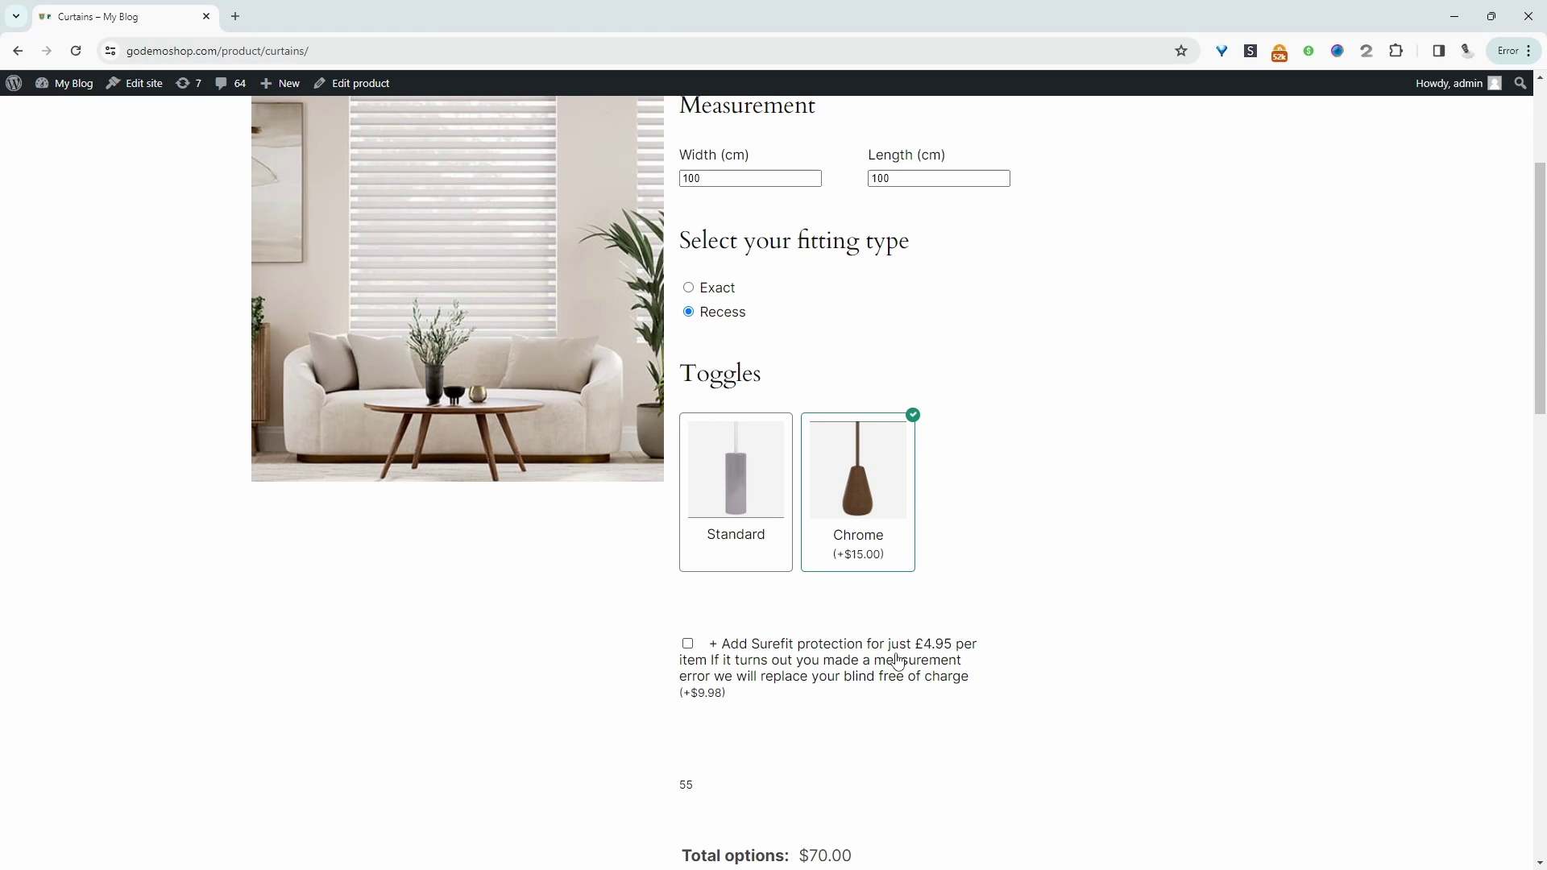
left_click(688, 644)
scroll(743, 697, "down", 3)
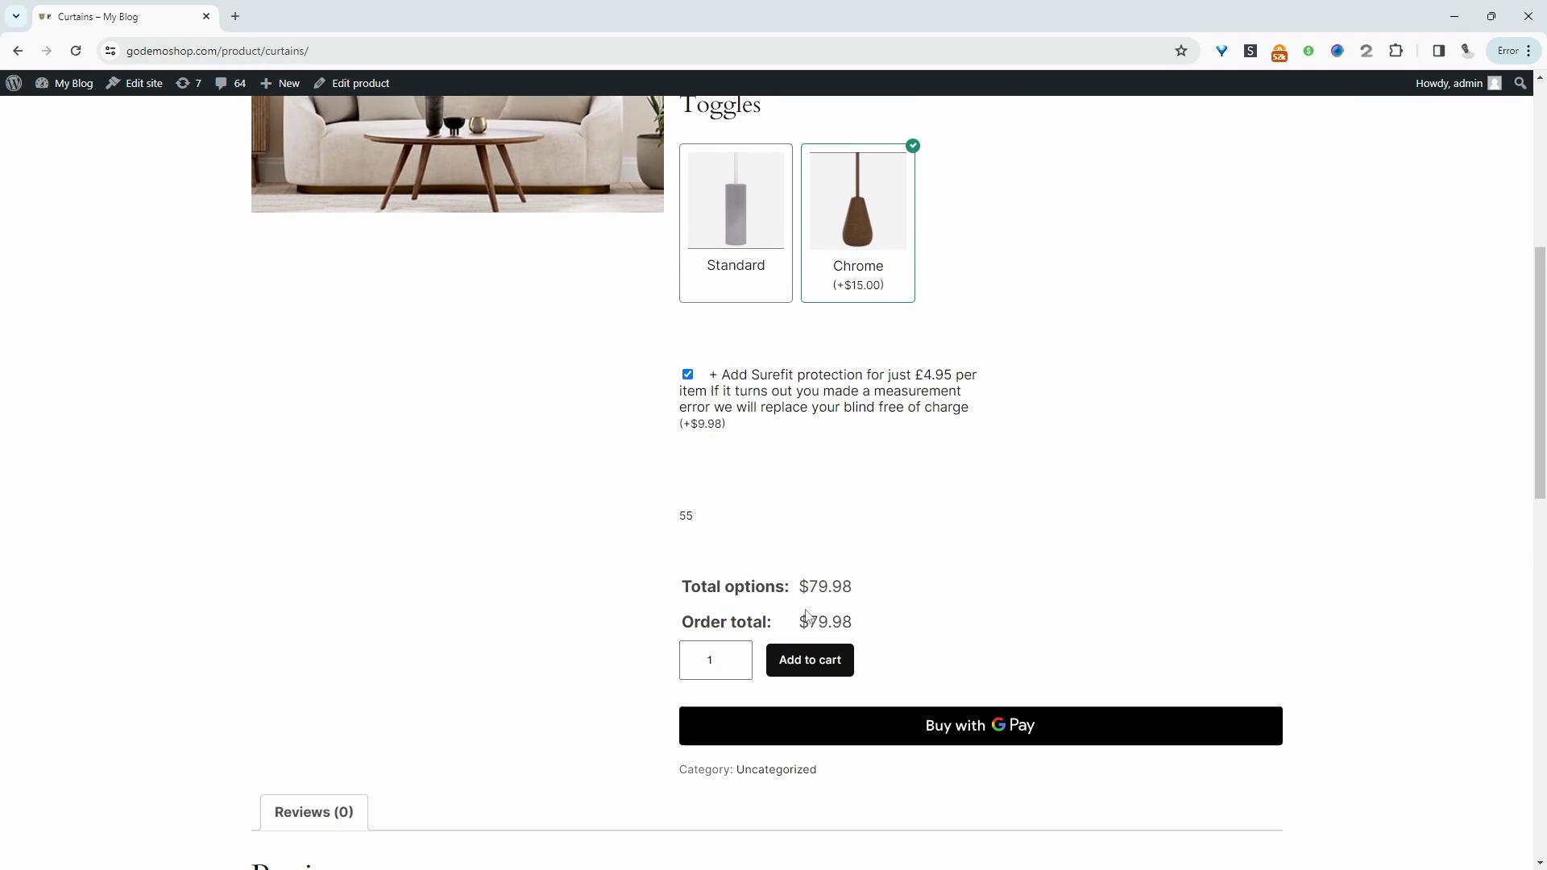
scroll(802, 693, "up", 1)
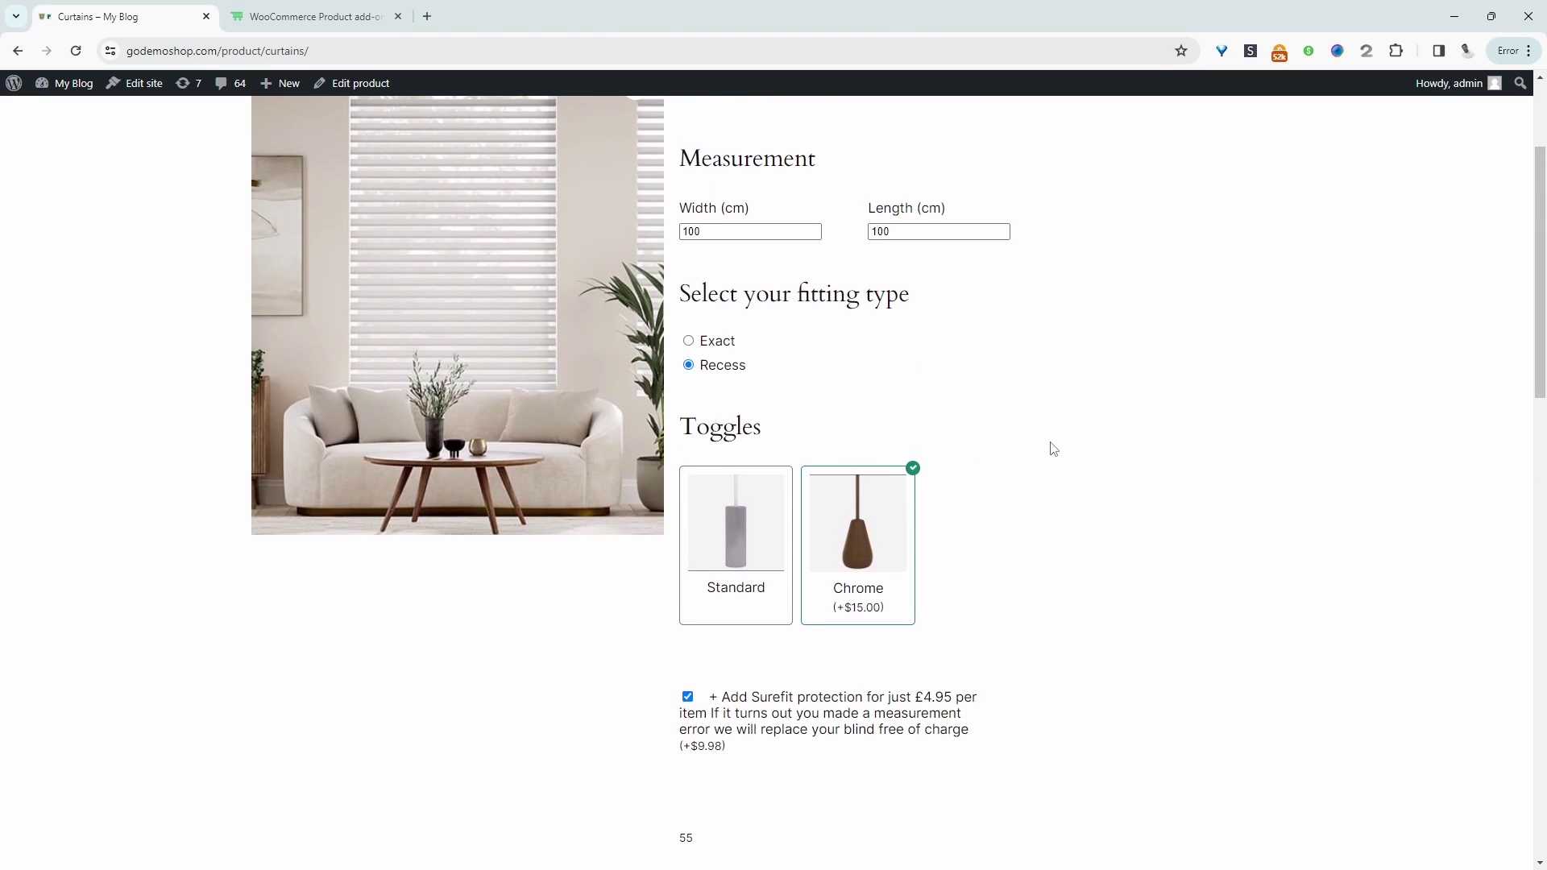
Switch to the AovUp product add-ons plugin tab.
scroll(1054, 445, "up", 2)
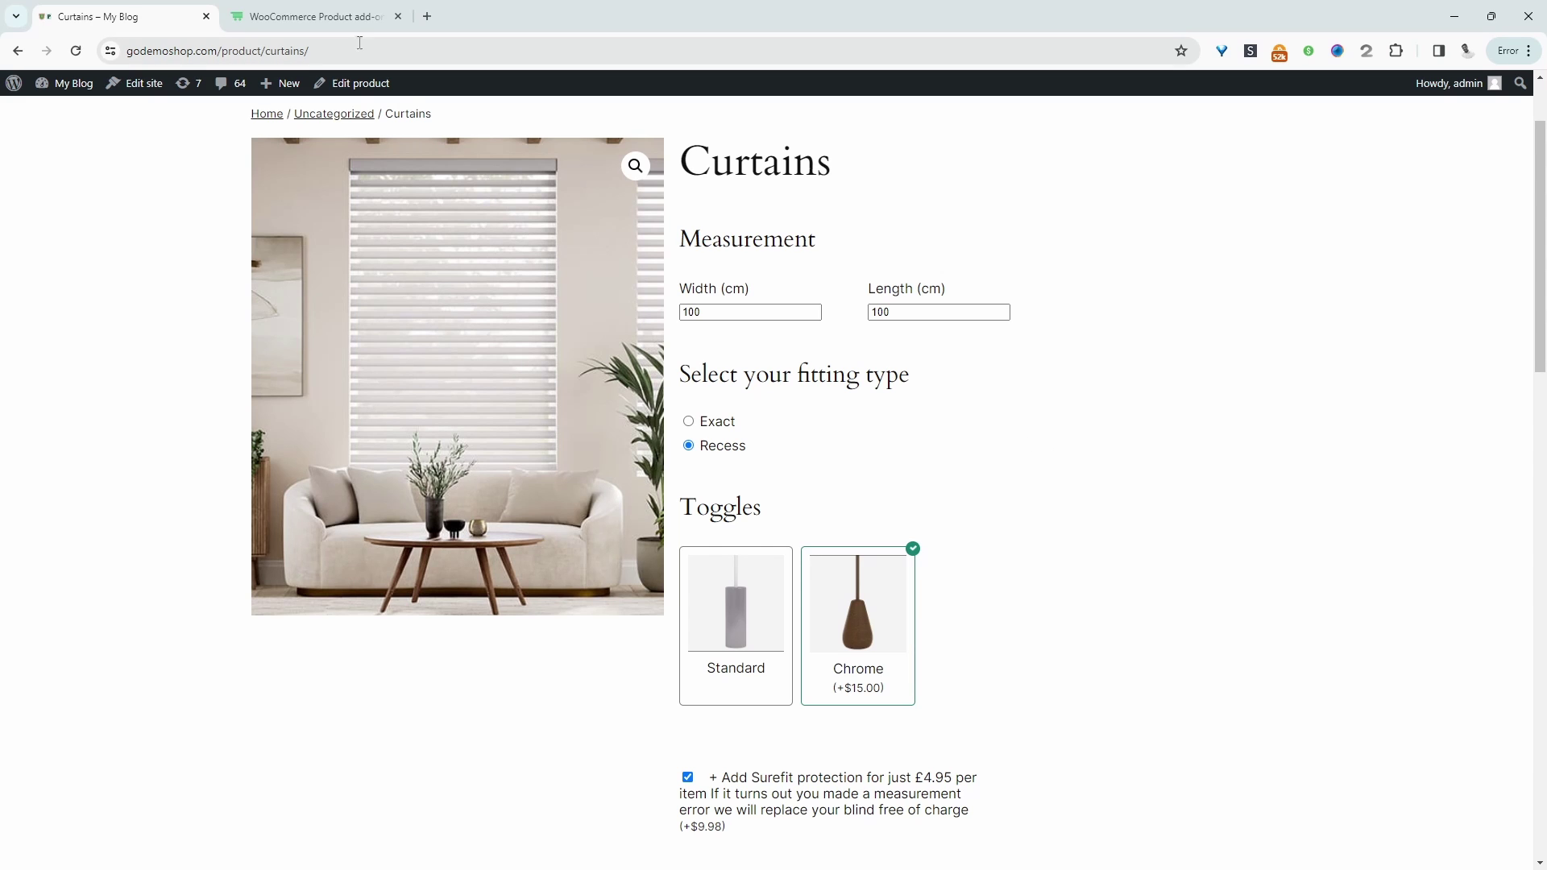
left_click(355, 16)
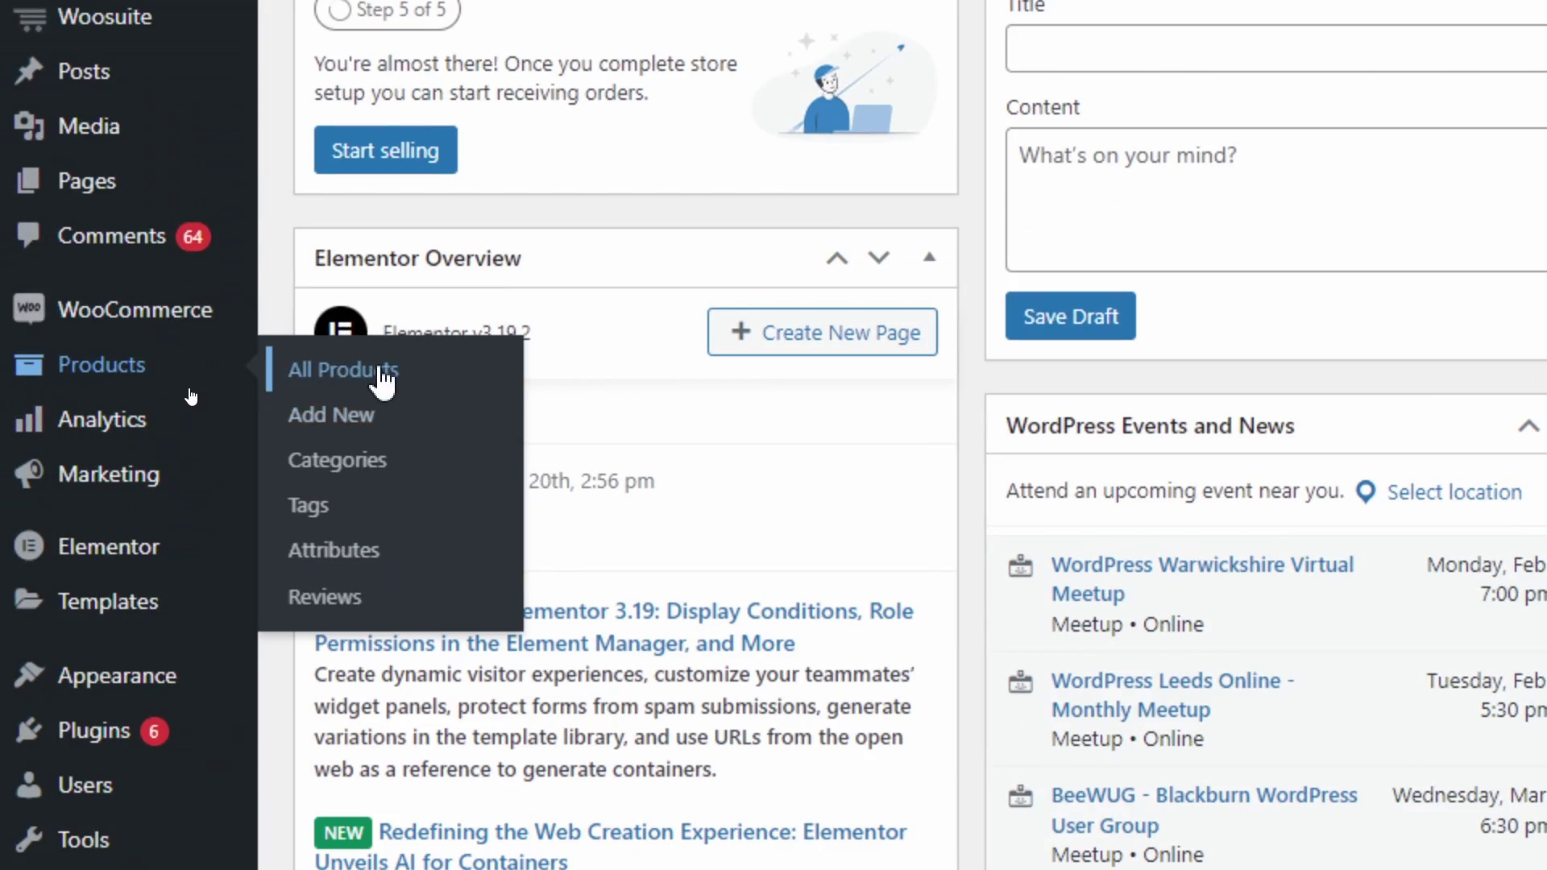
Edit Curtains from All Products and review its Product data, keeping regular price 0.
left_click(183, 392)
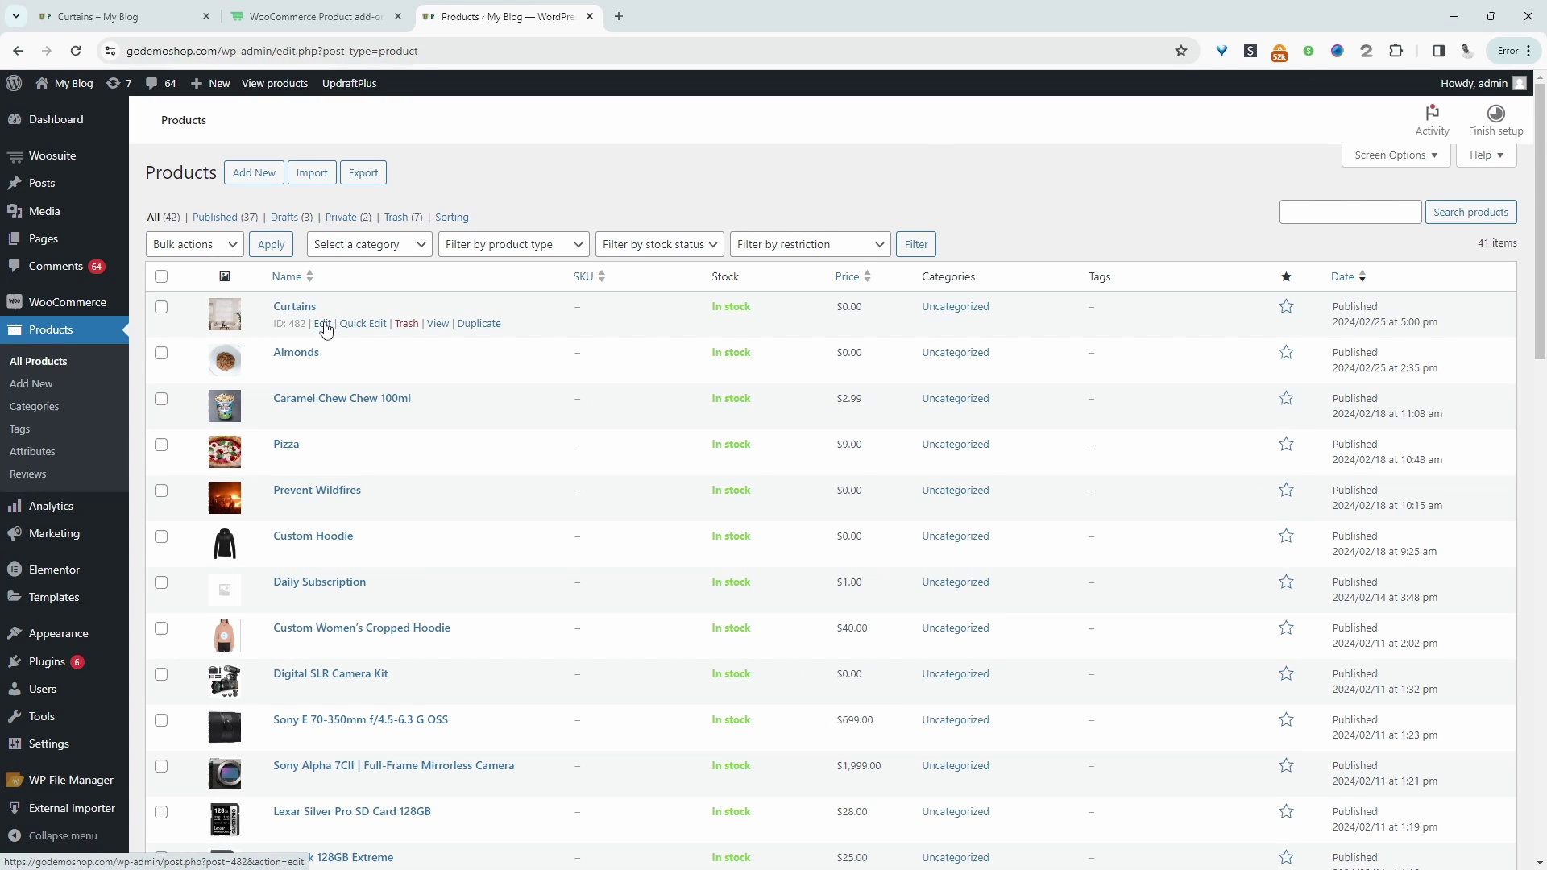
left_click(323, 324)
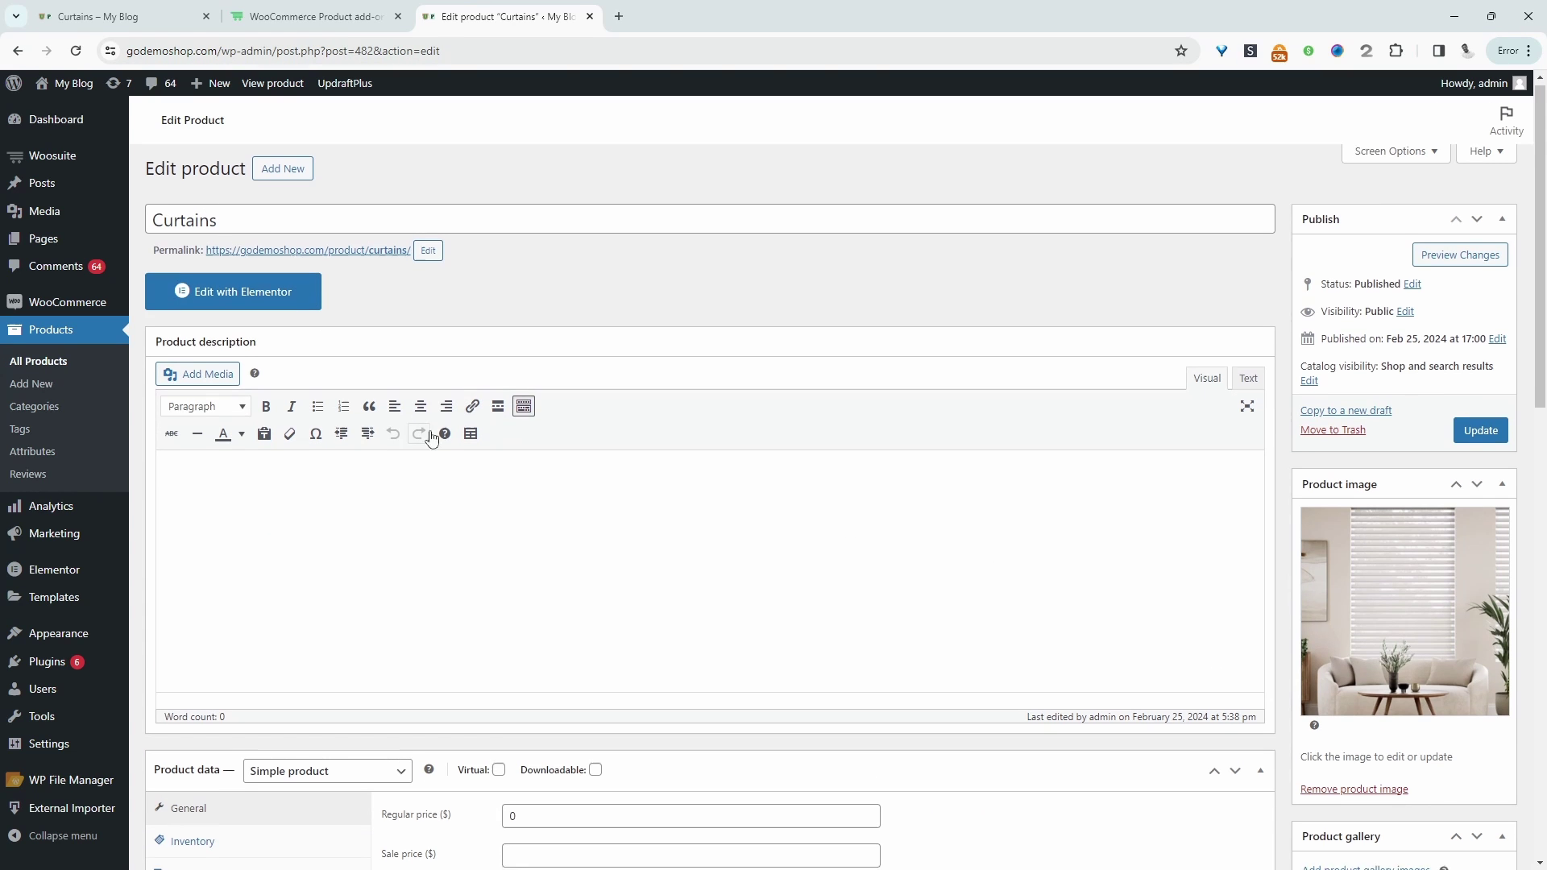
scroll(570, 668, "down", 3)
scroll(155, 509, "up", 3)
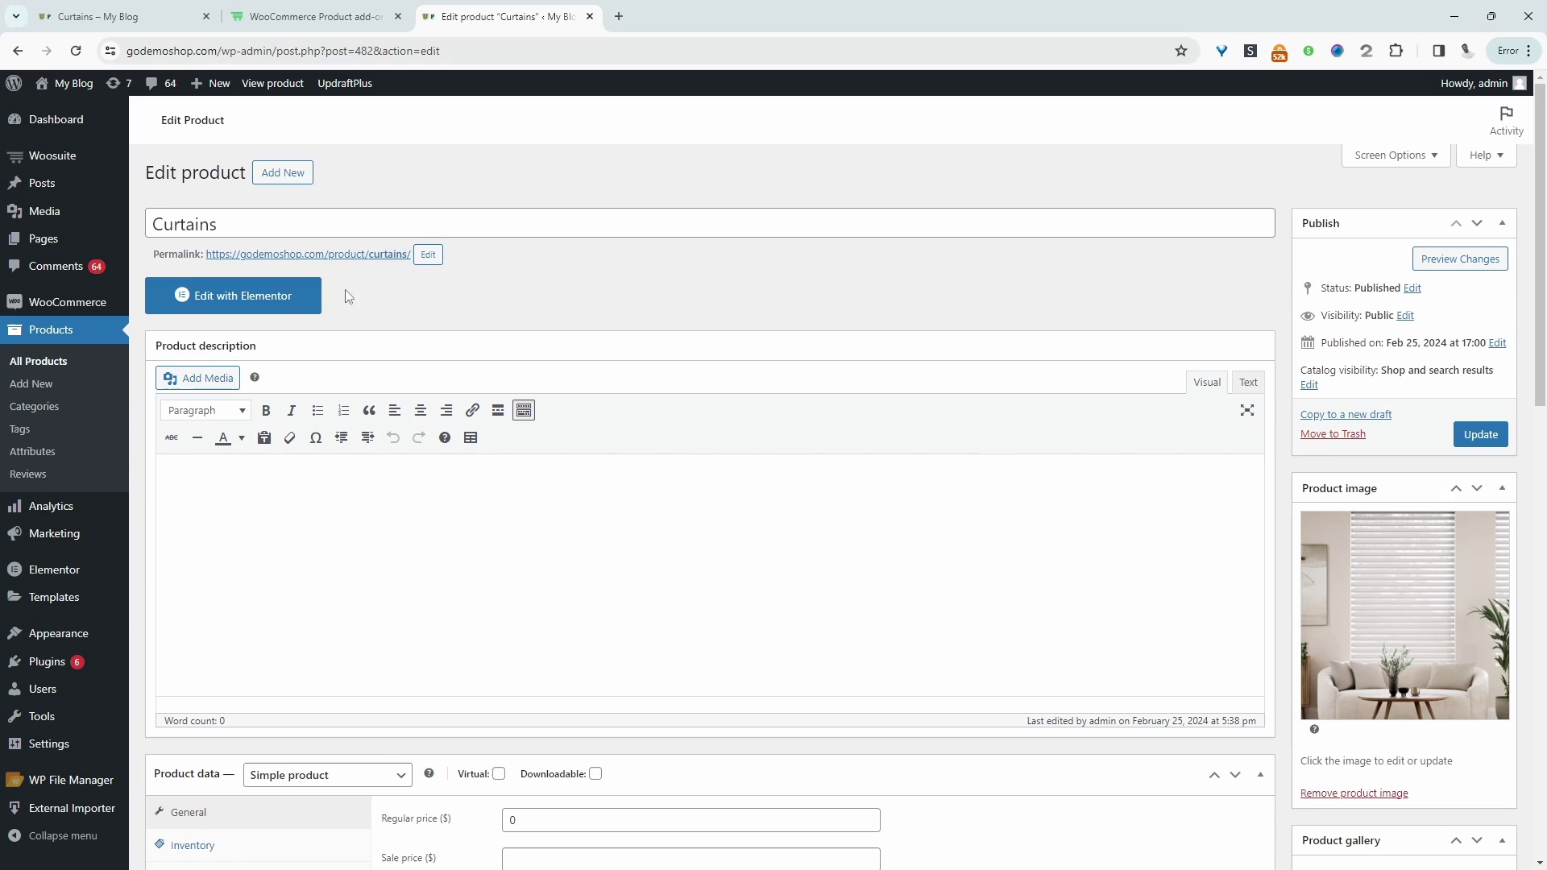
scroll(954, 531, "down", 2)
scroll(431, 262, "up", 1)
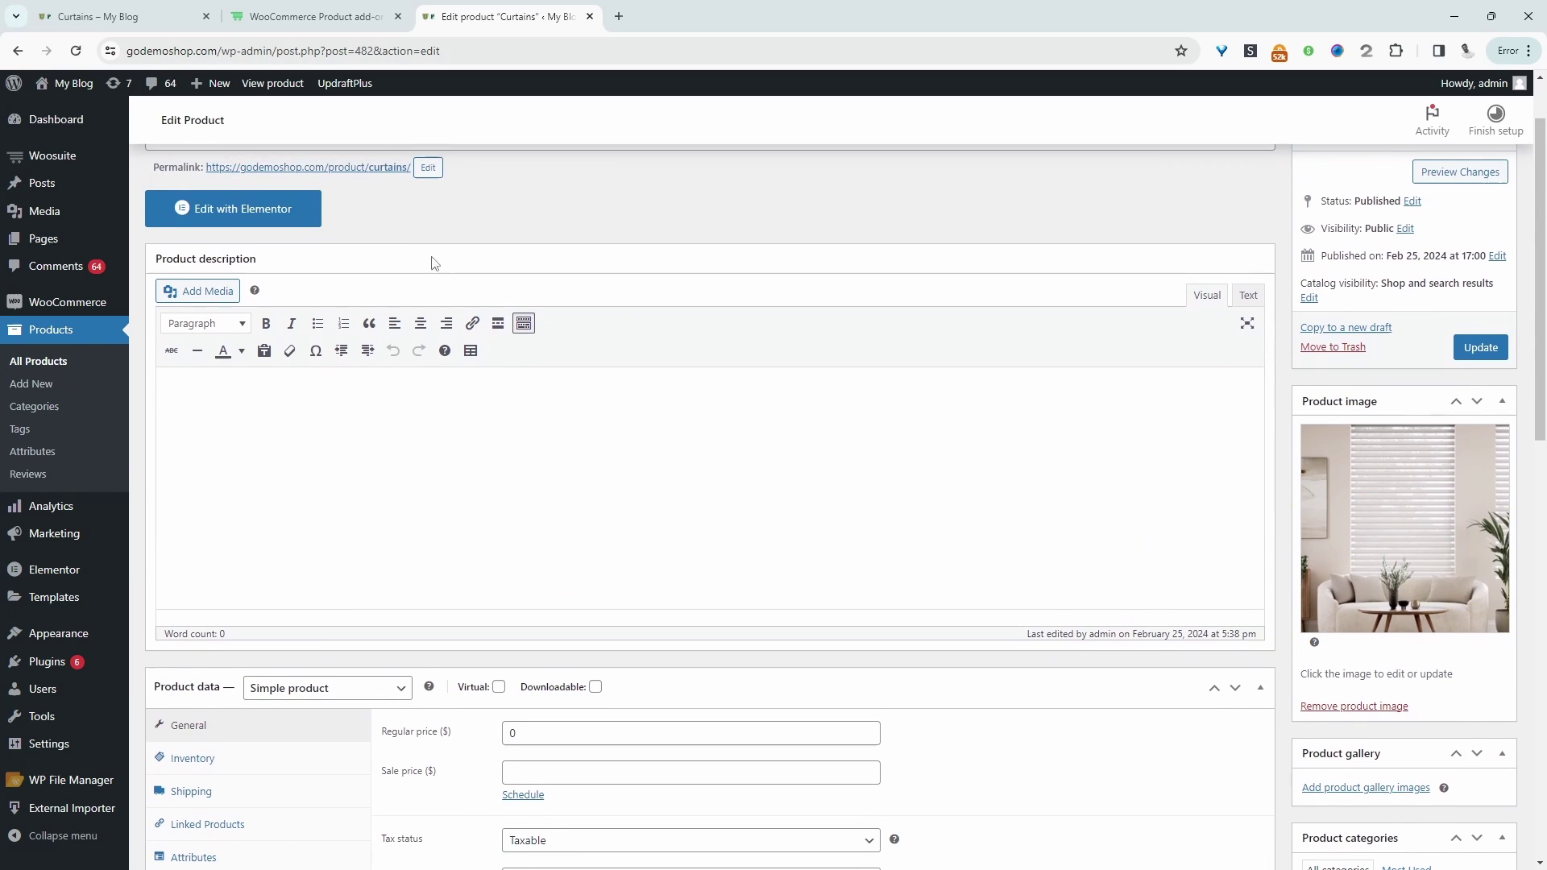
scroll(545, 645, "down", 1)
left_click(545, 645)
left_click(1071, 666)
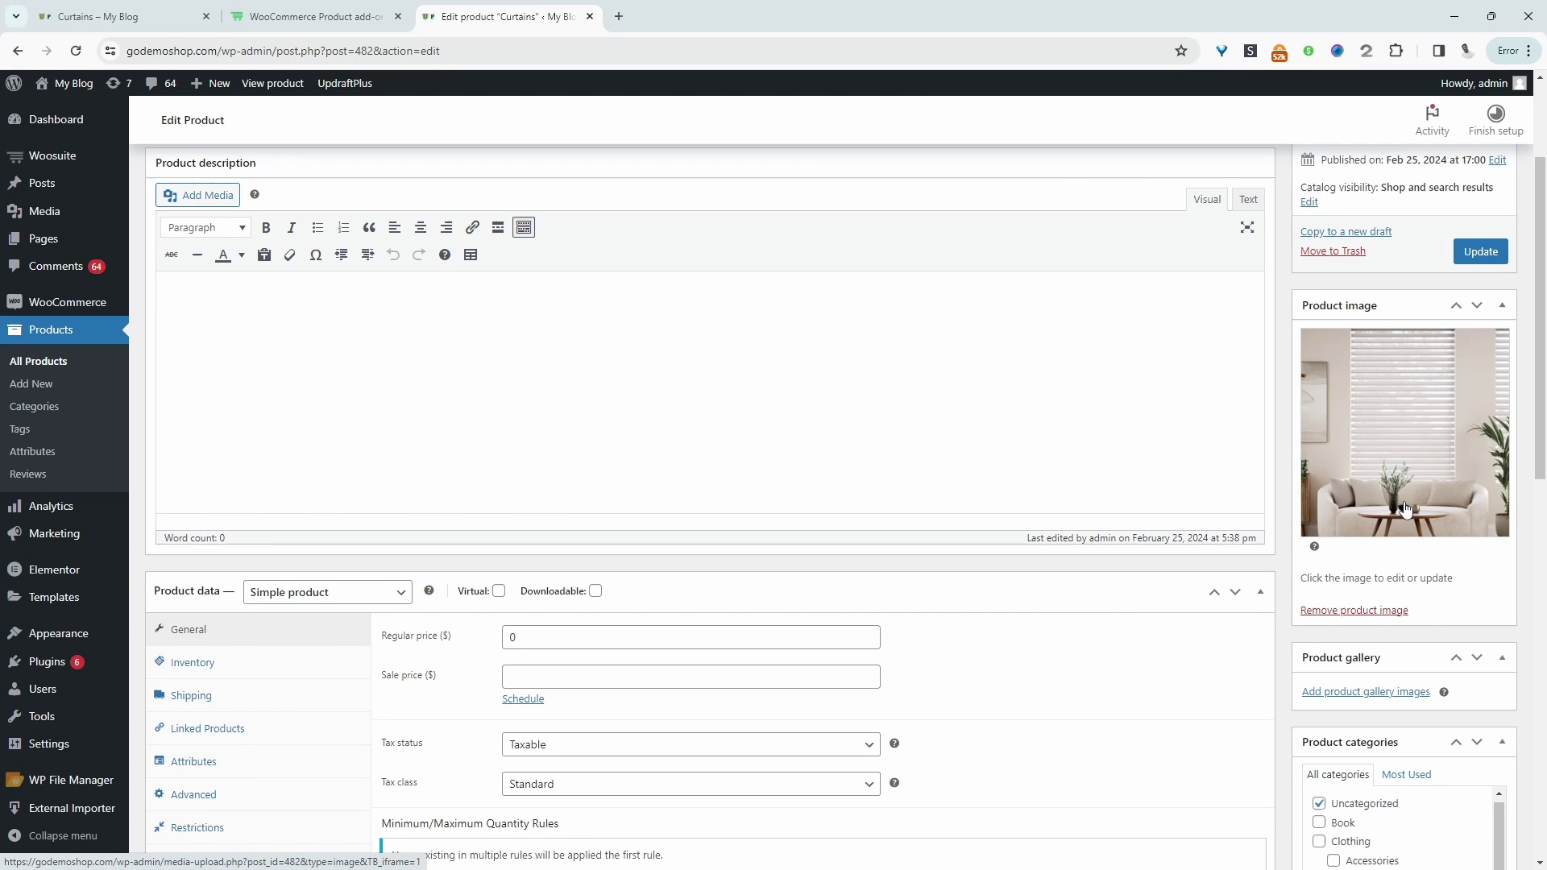
scroll(1338, 677, "down", 1)
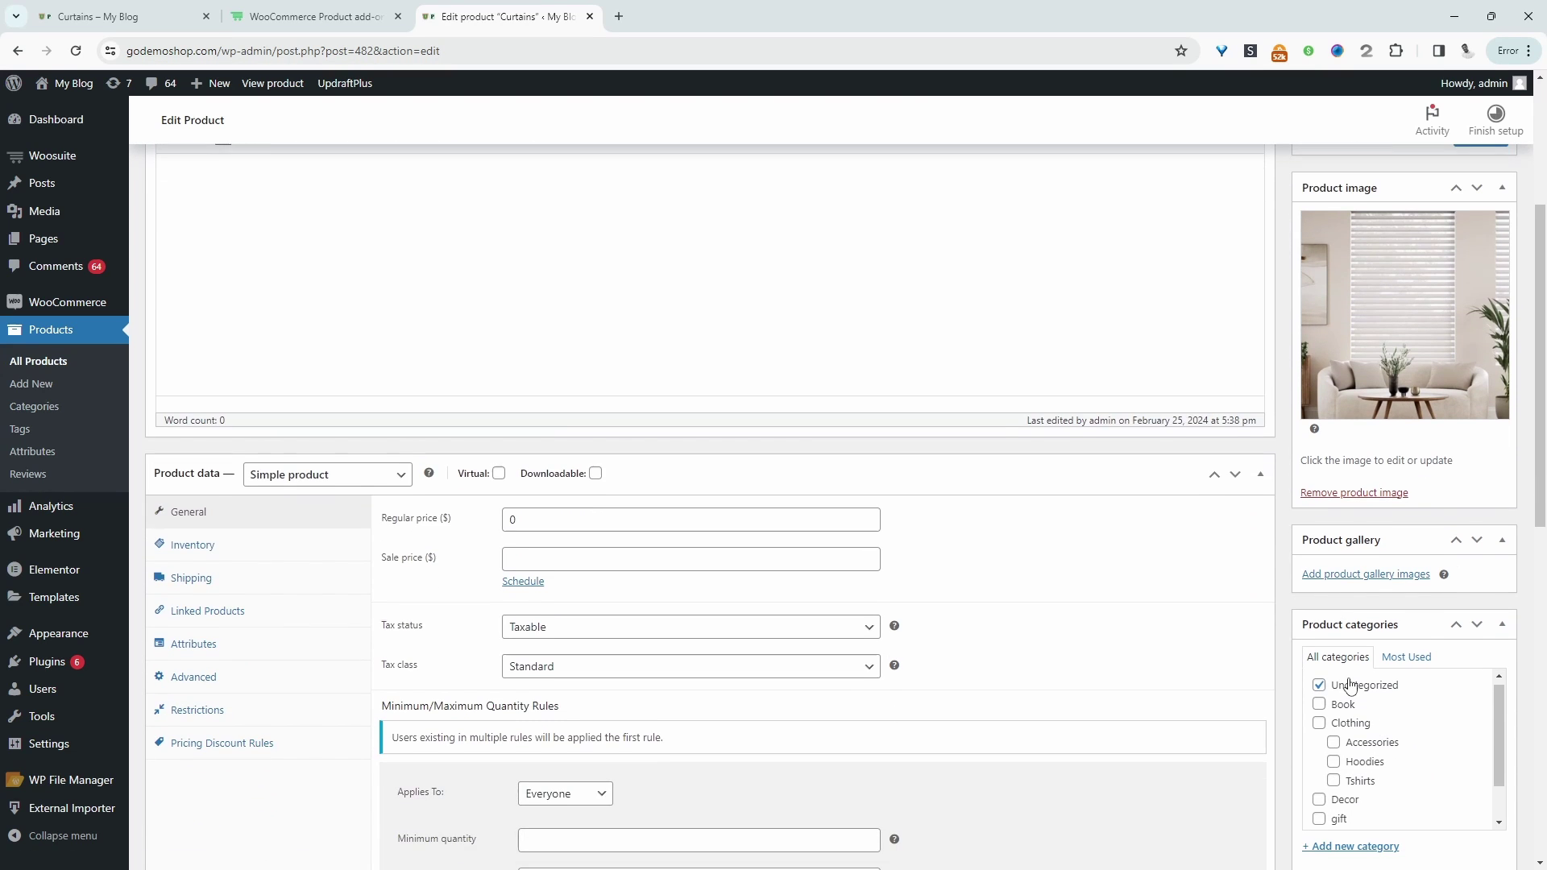
scroll(979, 548, "up", 1)
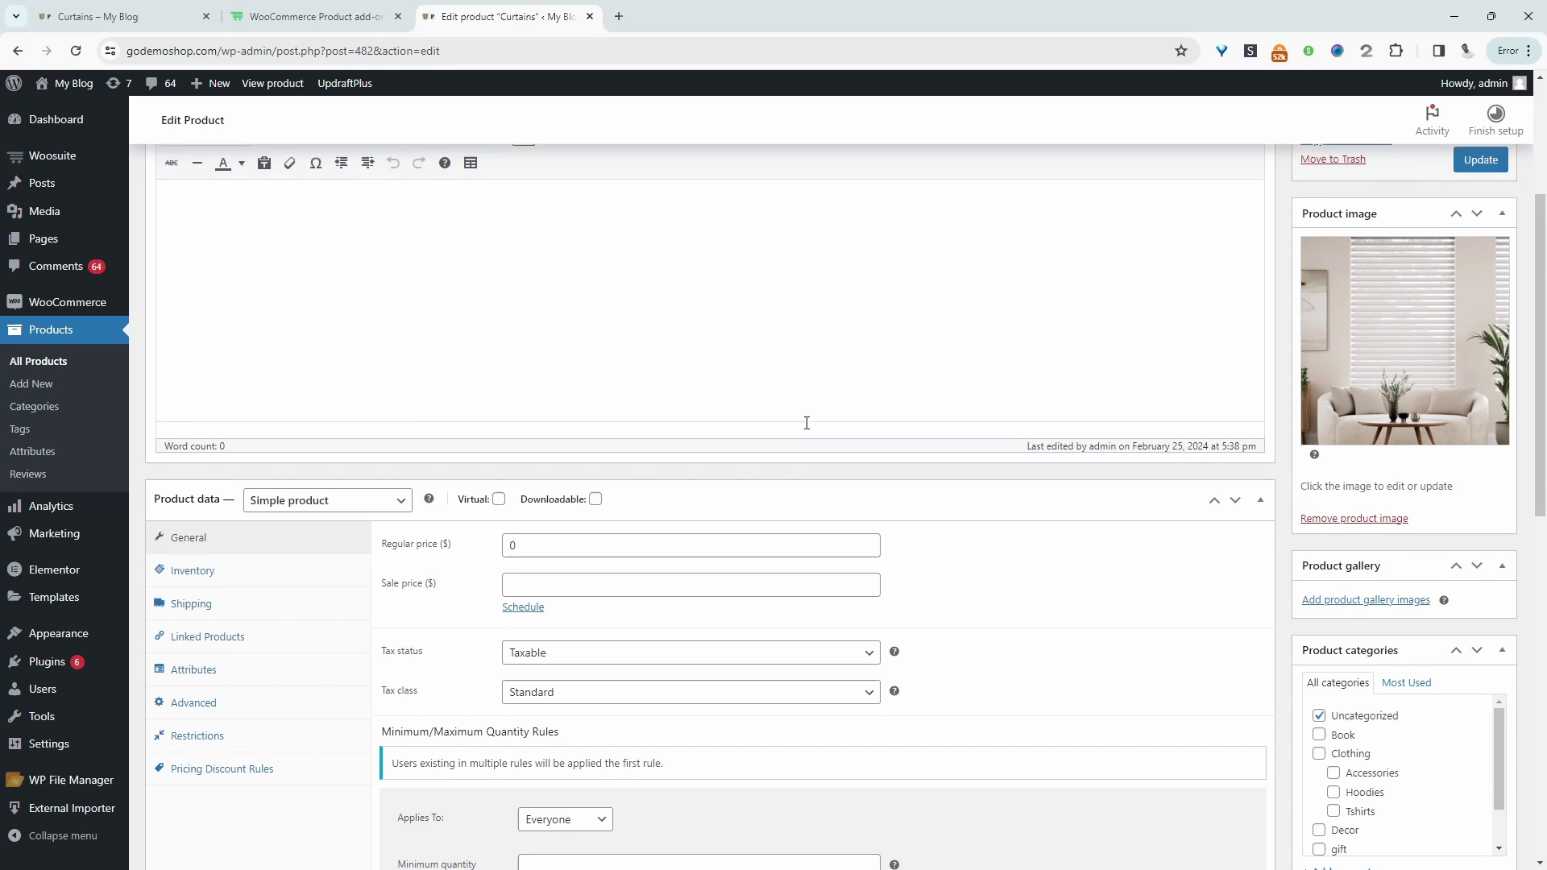
Open the Curtains option set from the product add-ons management page.
scroll(804, 422, "up", 4)
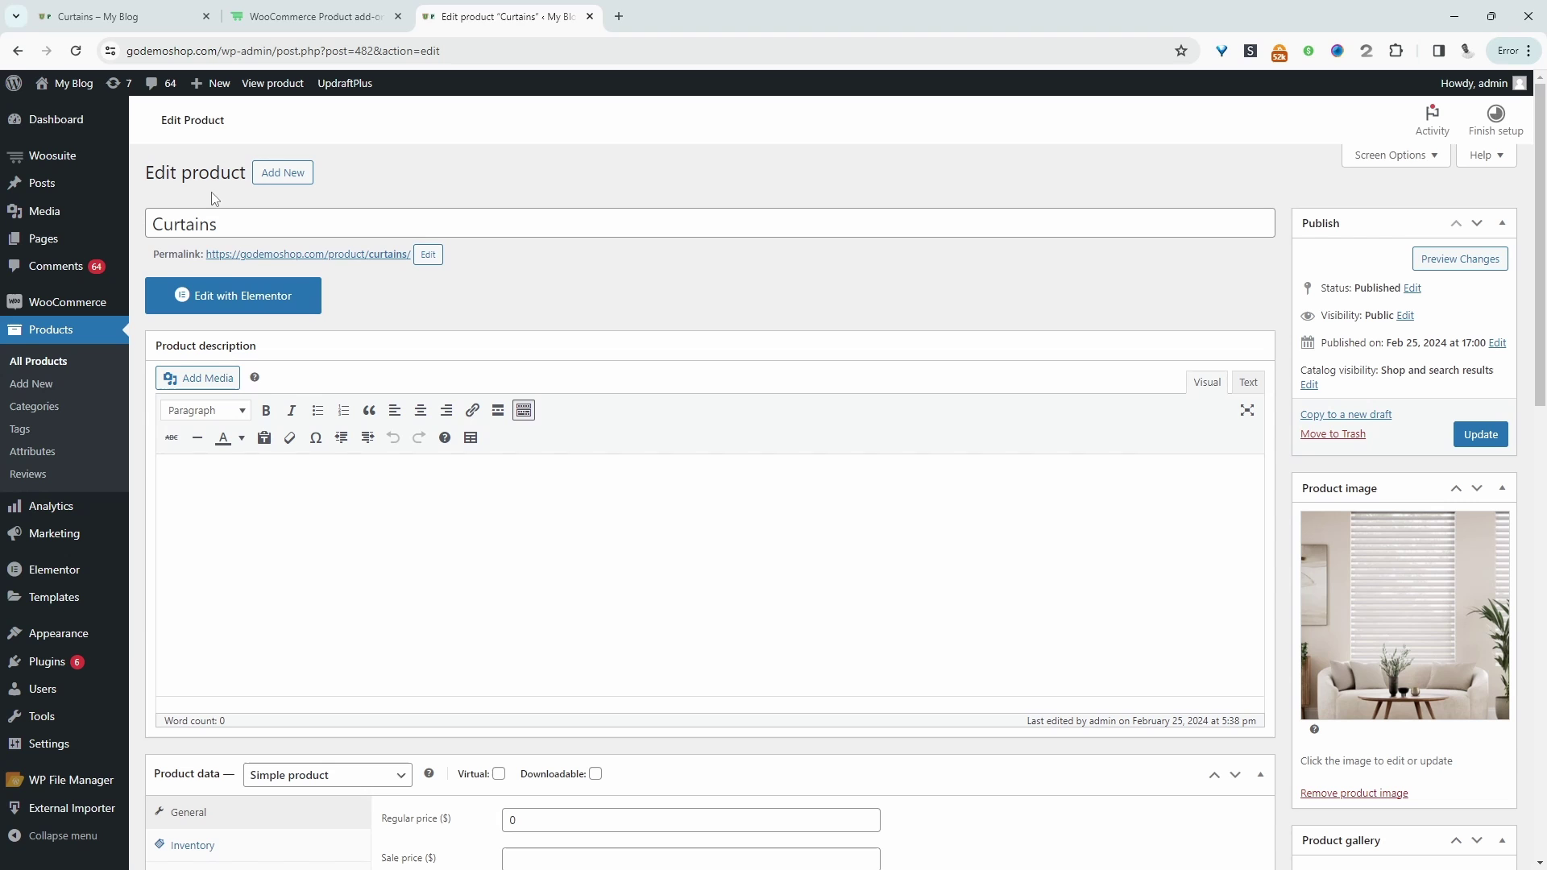
mouse_move(105, 156)
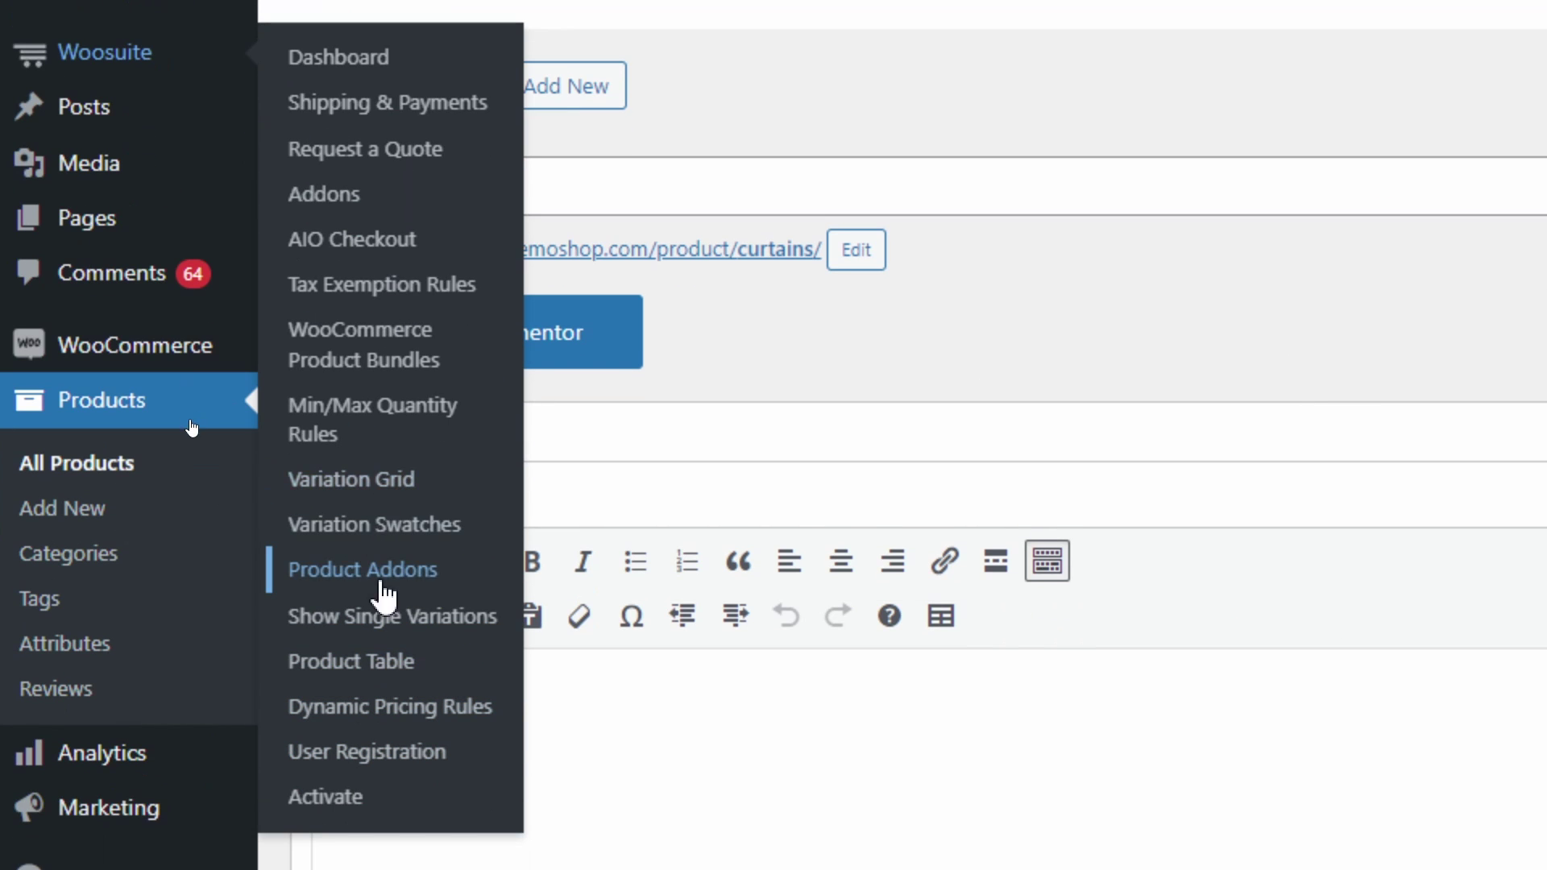
left_click(383, 588)
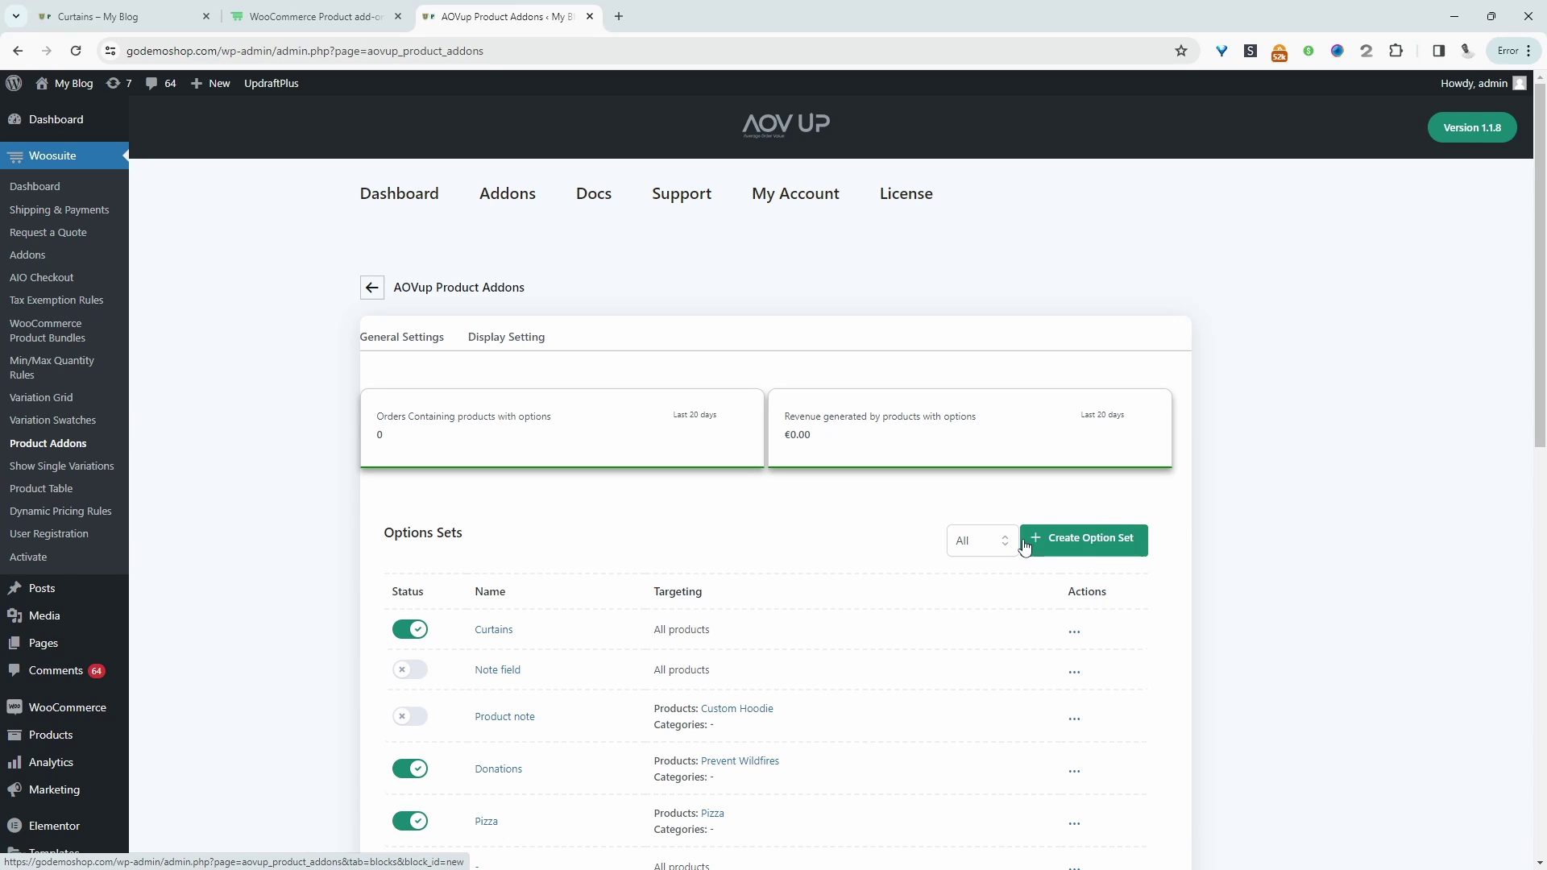
left_click(504, 628)
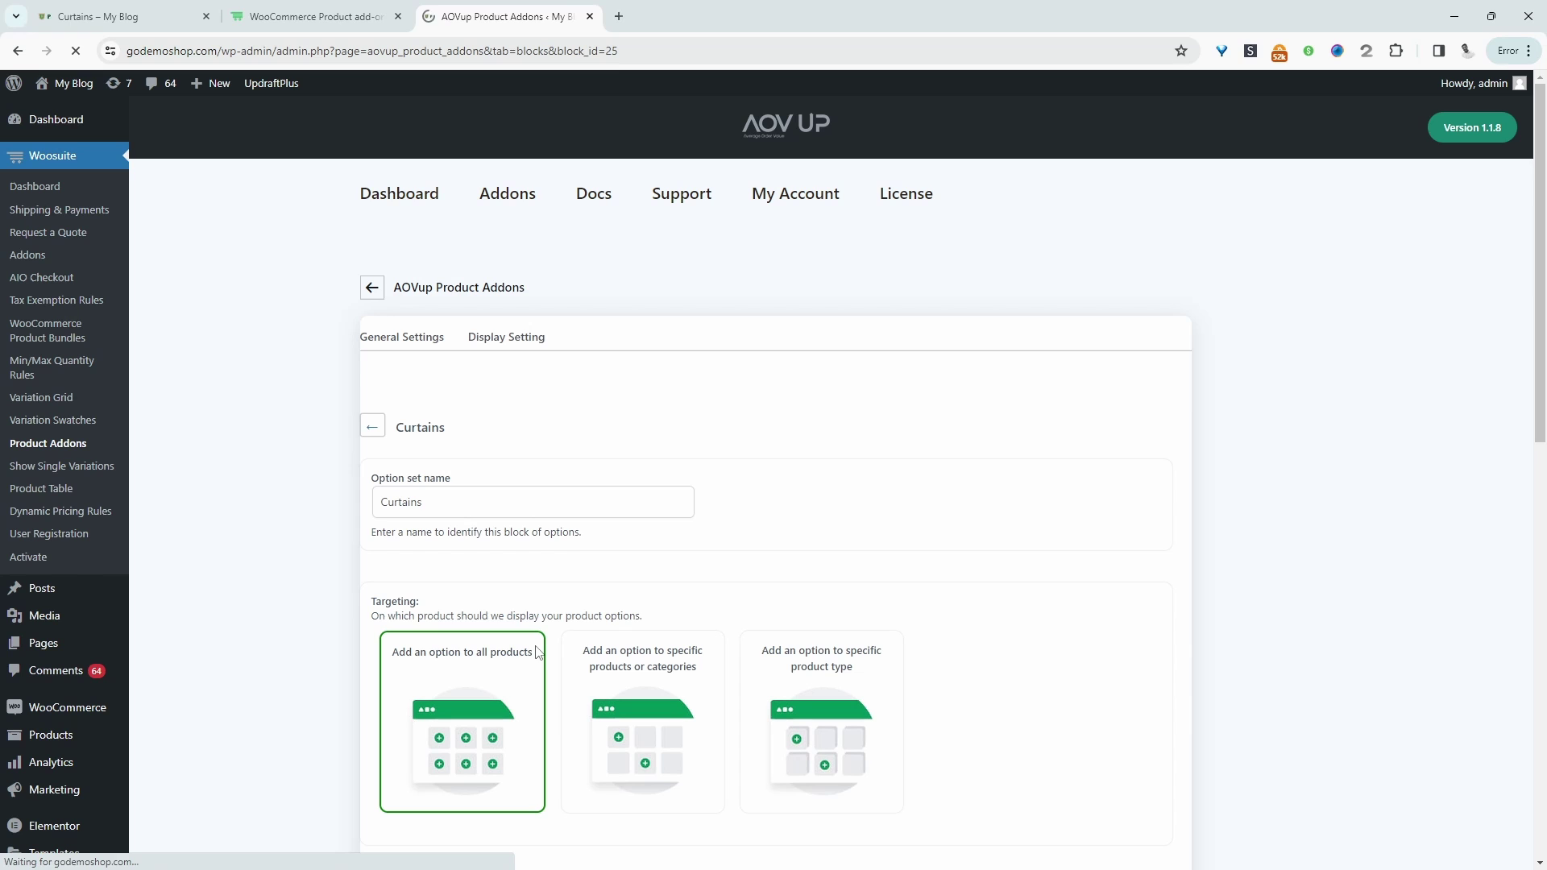
left_click_drag(473, 492, 391, 483)
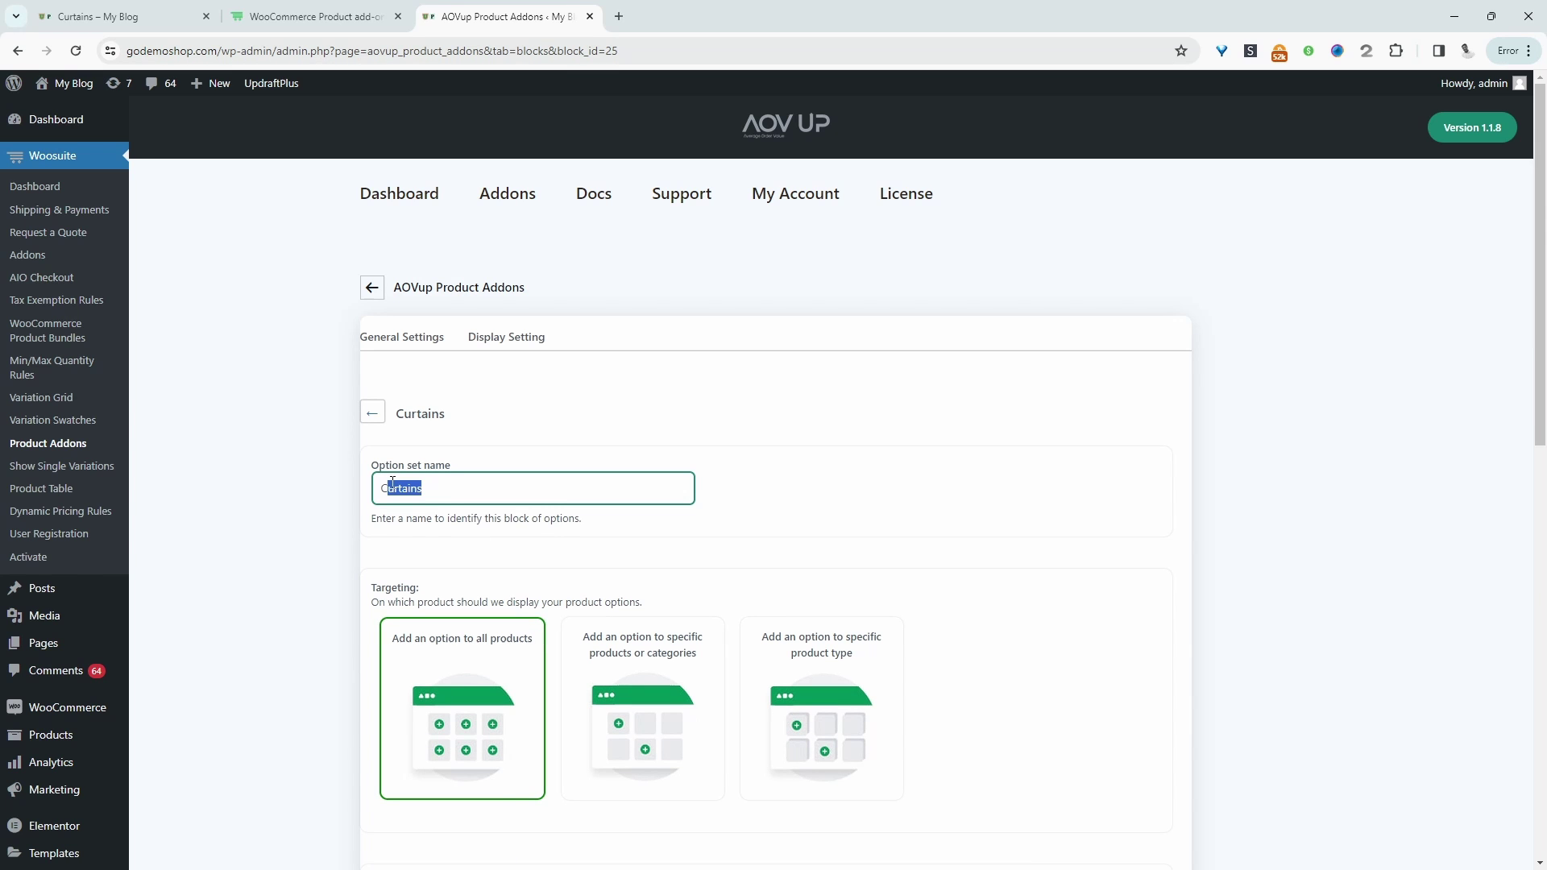
left_click(456, 488)
Target specific products and choose Curtains (#482) under Show in products.
scroll(456, 488, "down", 4)
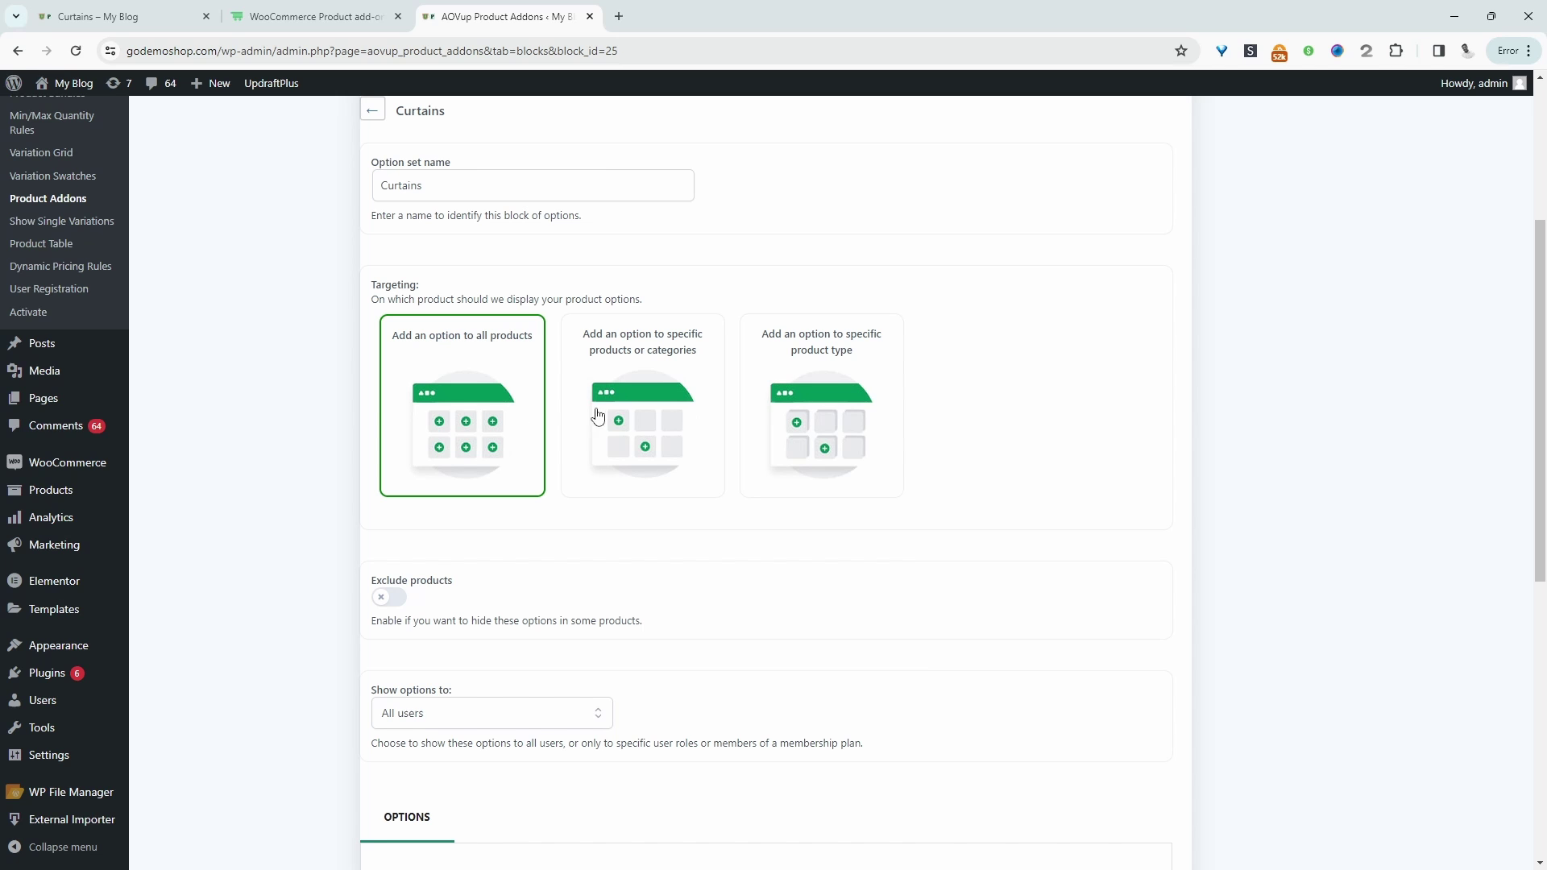
left_click(661, 410)
scroll(661, 494, "down", 1)
scroll(661, 494, "down", 1)
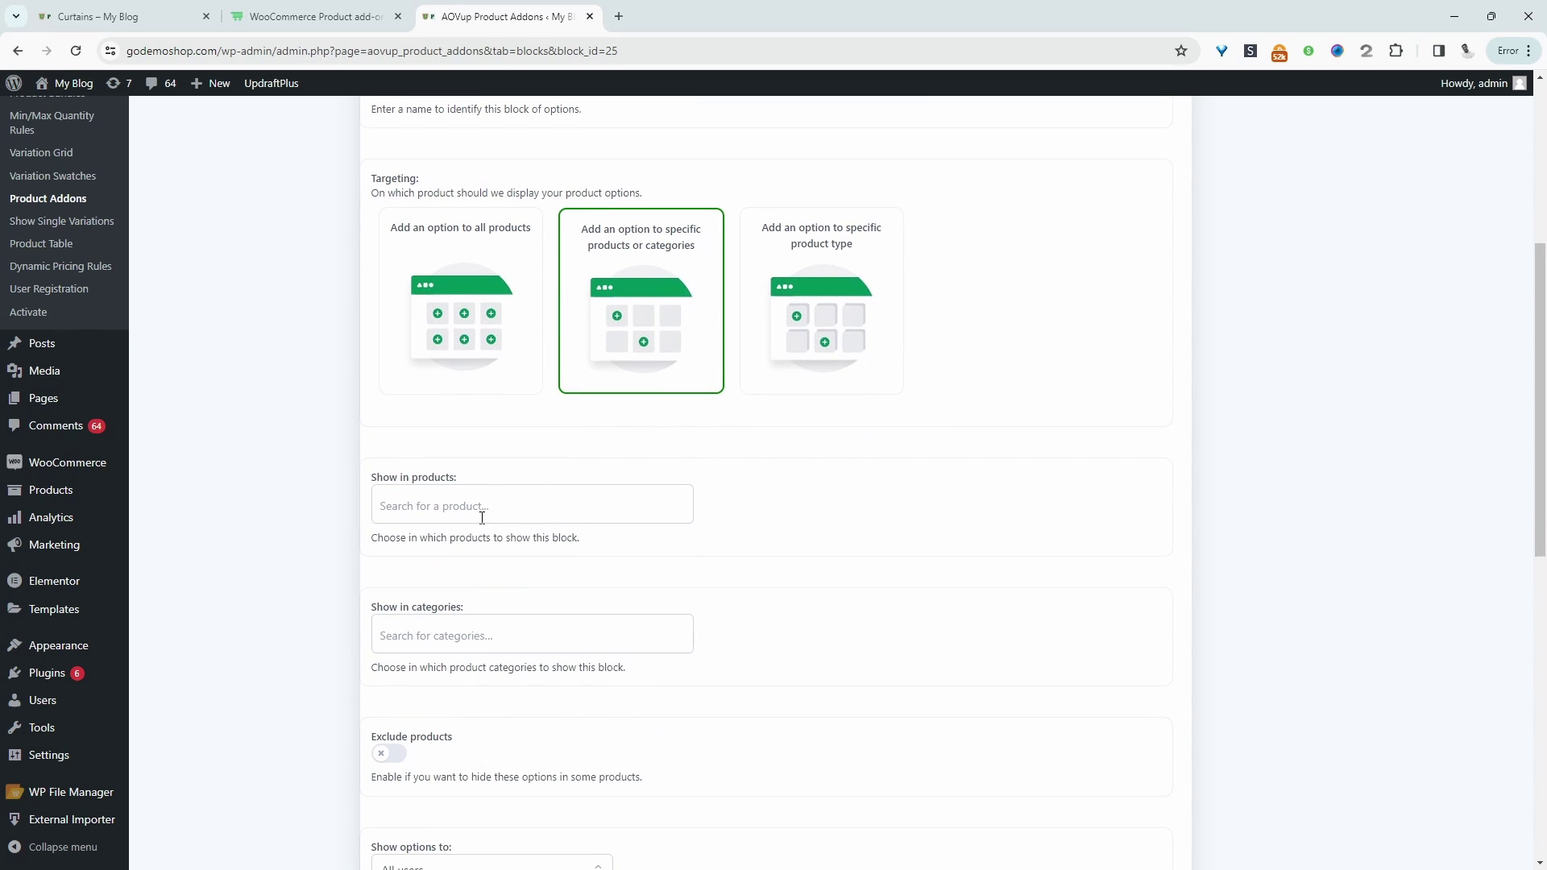
left_click(482, 515)
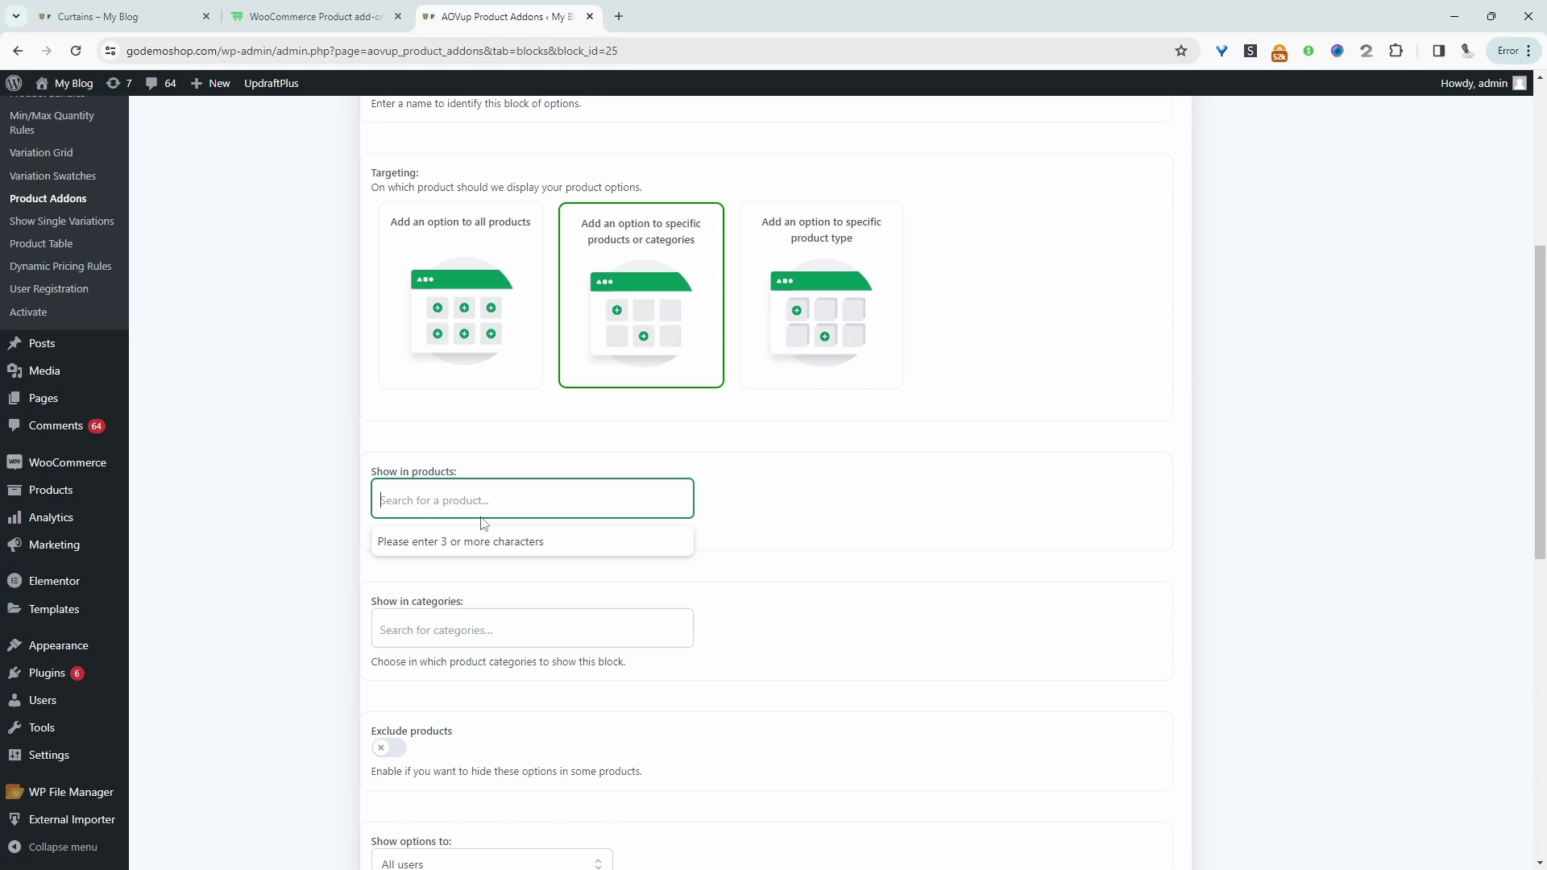
type("cur")
left_click(483, 542)
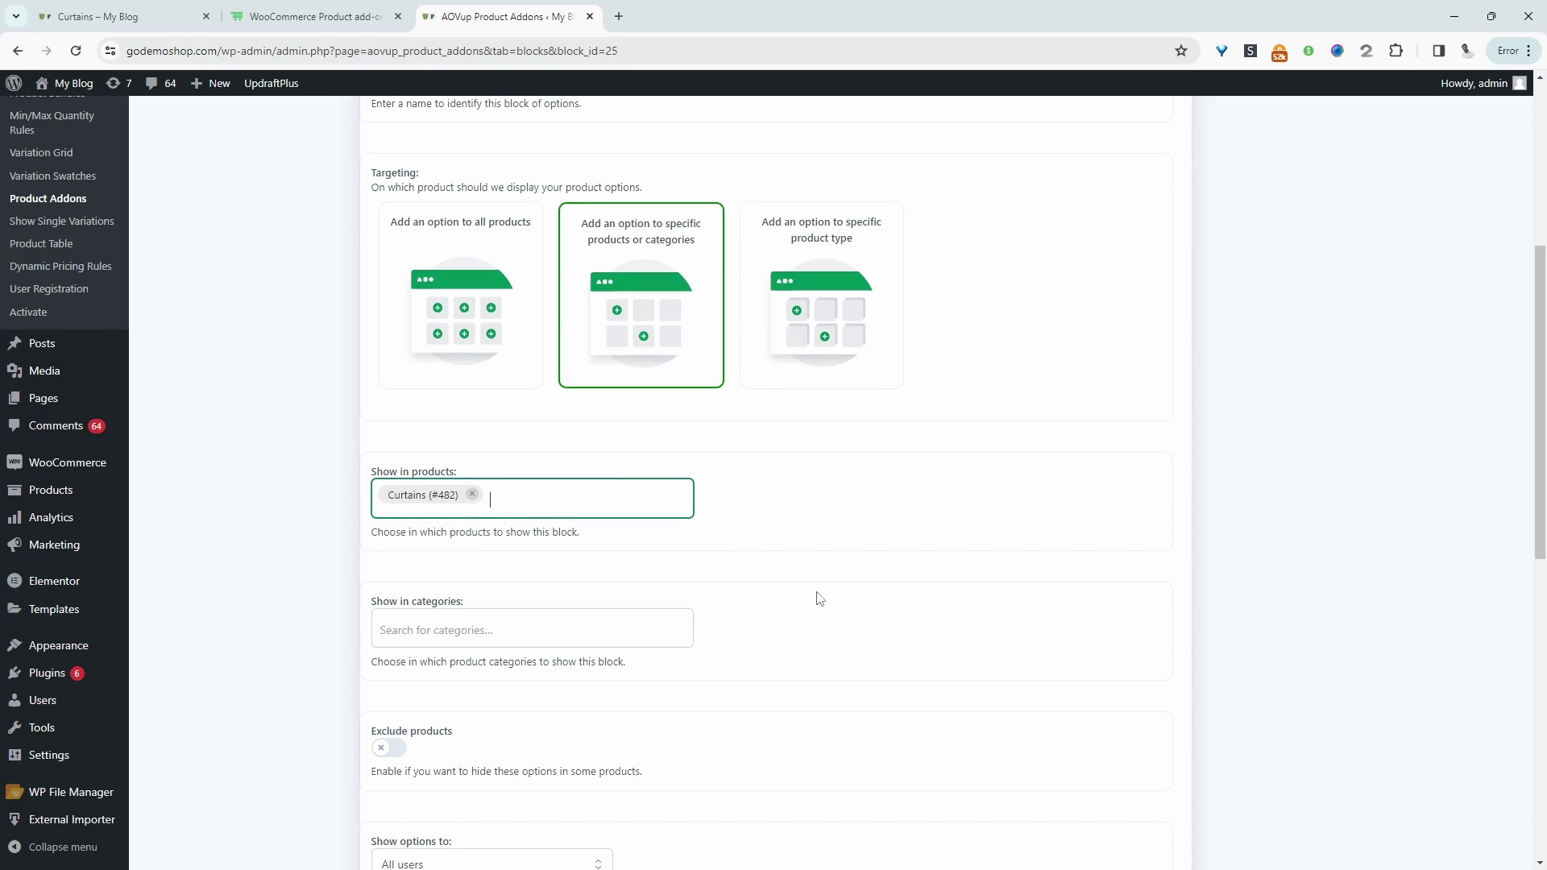
scroll(881, 601, "down", 5)
scroll(764, 411, "down", 1)
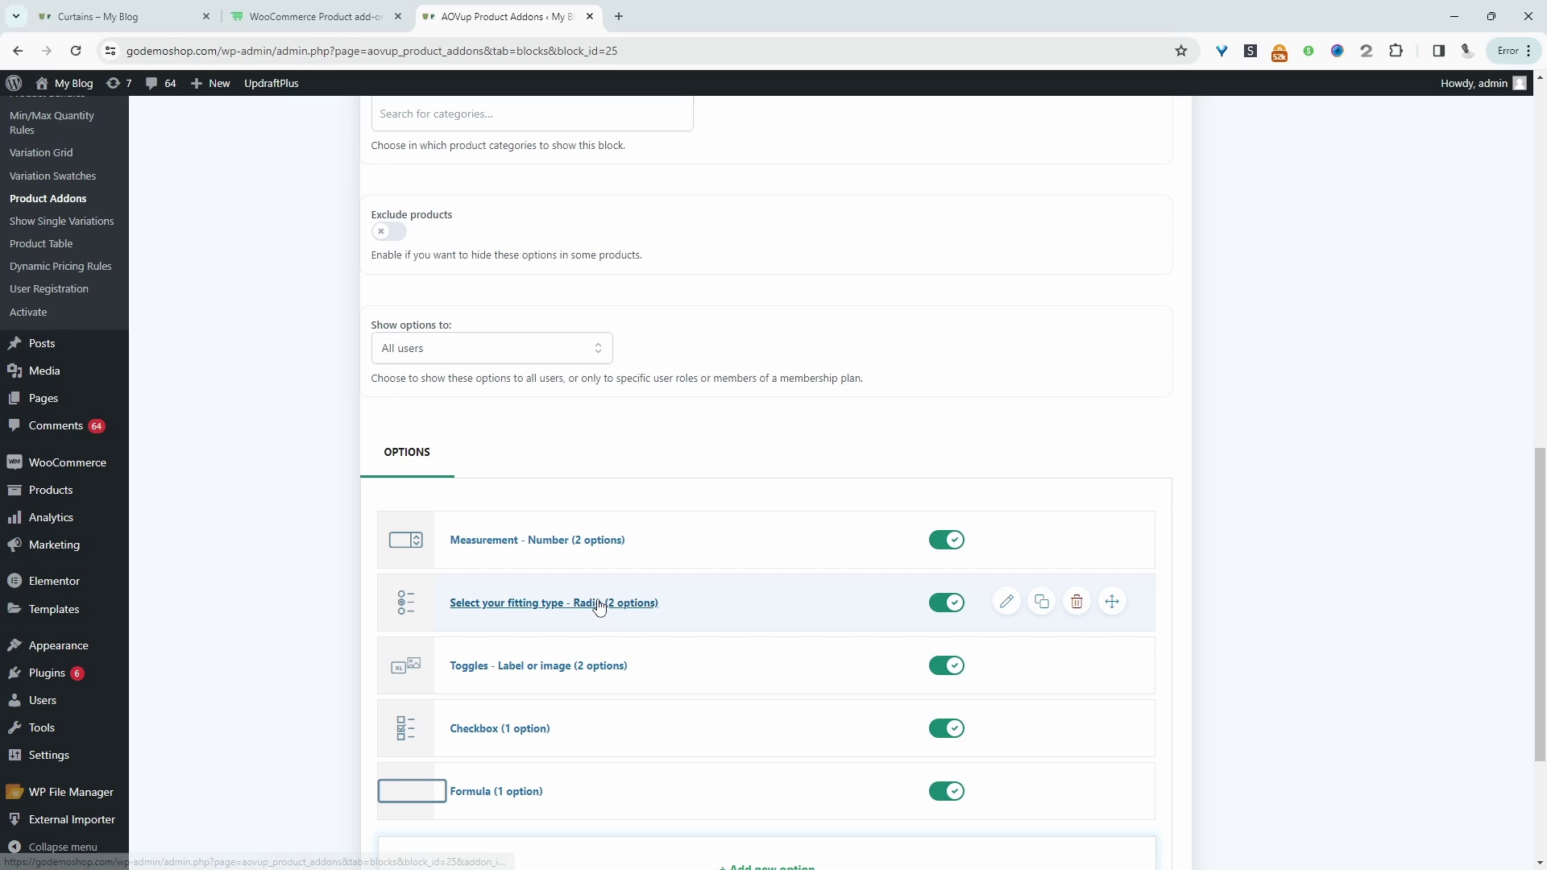
Compare with the Curtains product page, then open '+ Add new option' in the Curtains set.
left_click(121, 16)
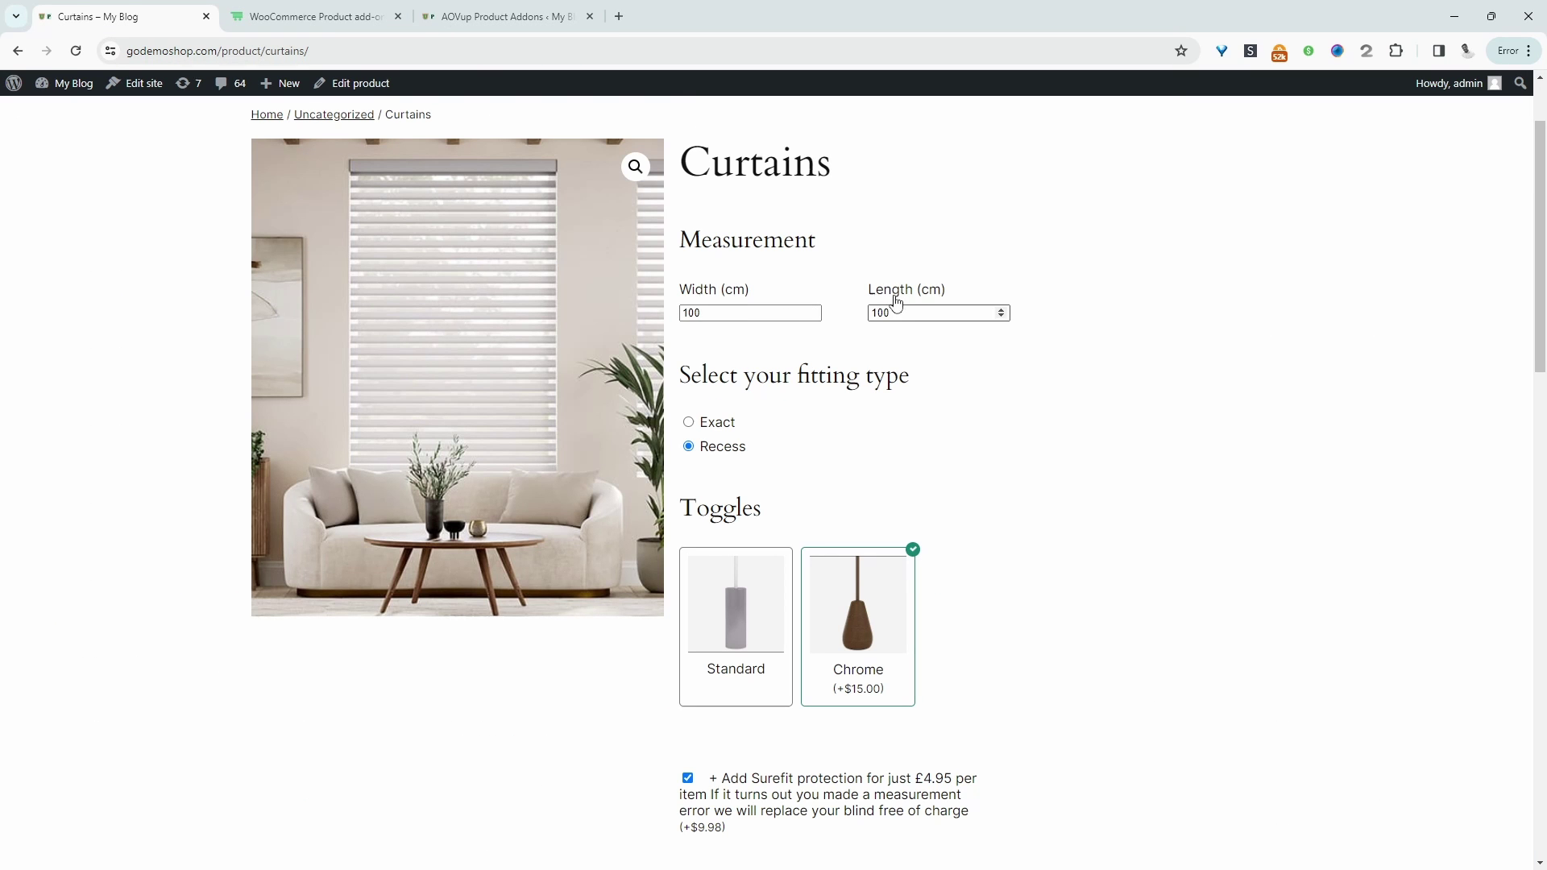
left_click(500, 16)
scroll(763, 520, "down", 3)
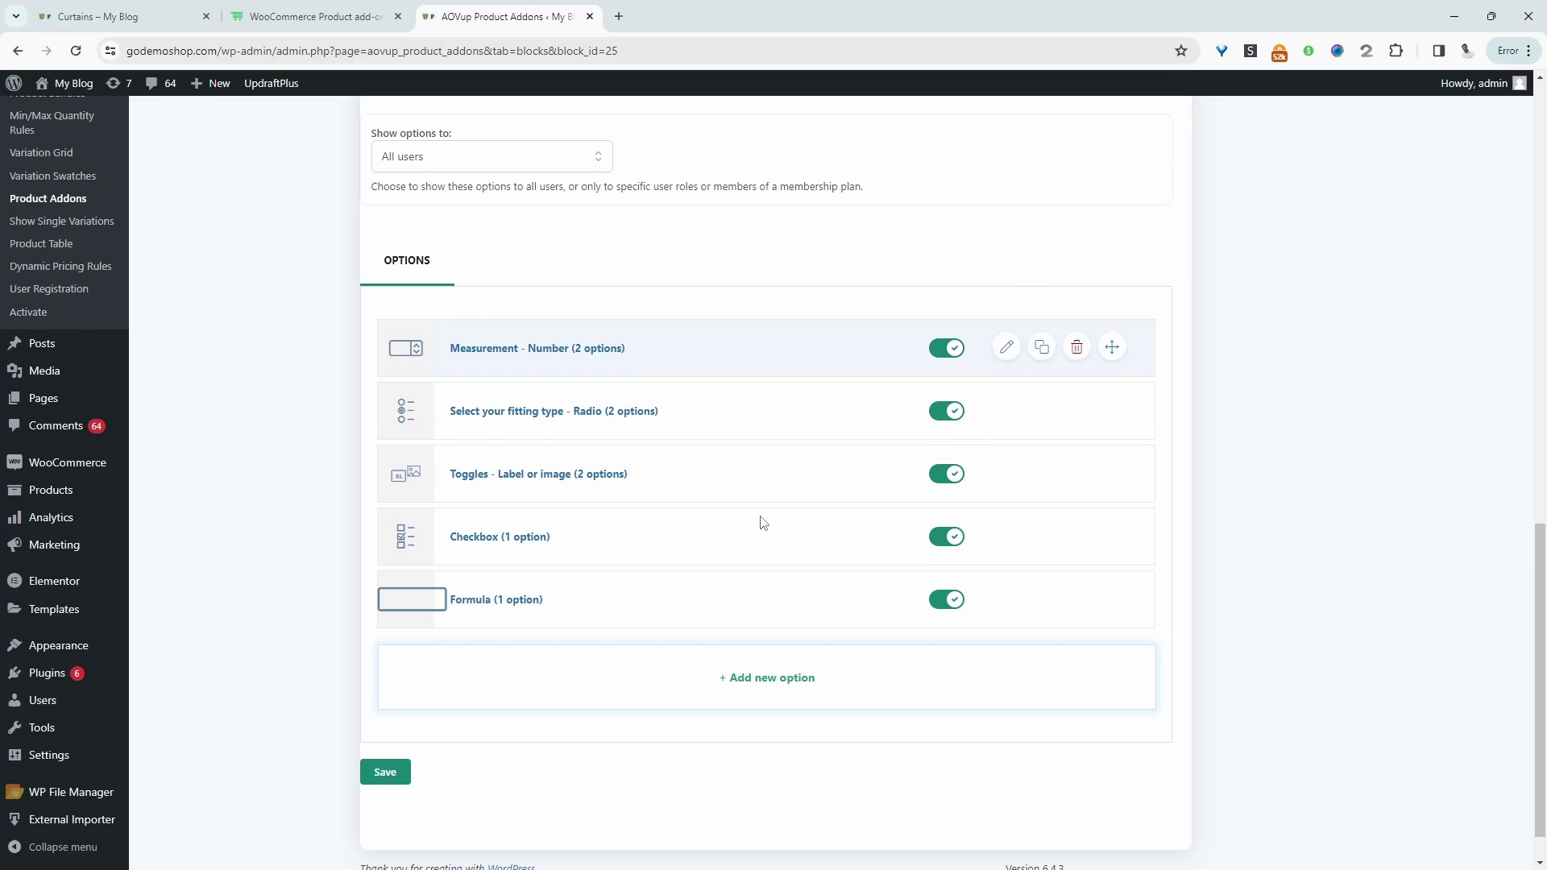
left_click(774, 677)
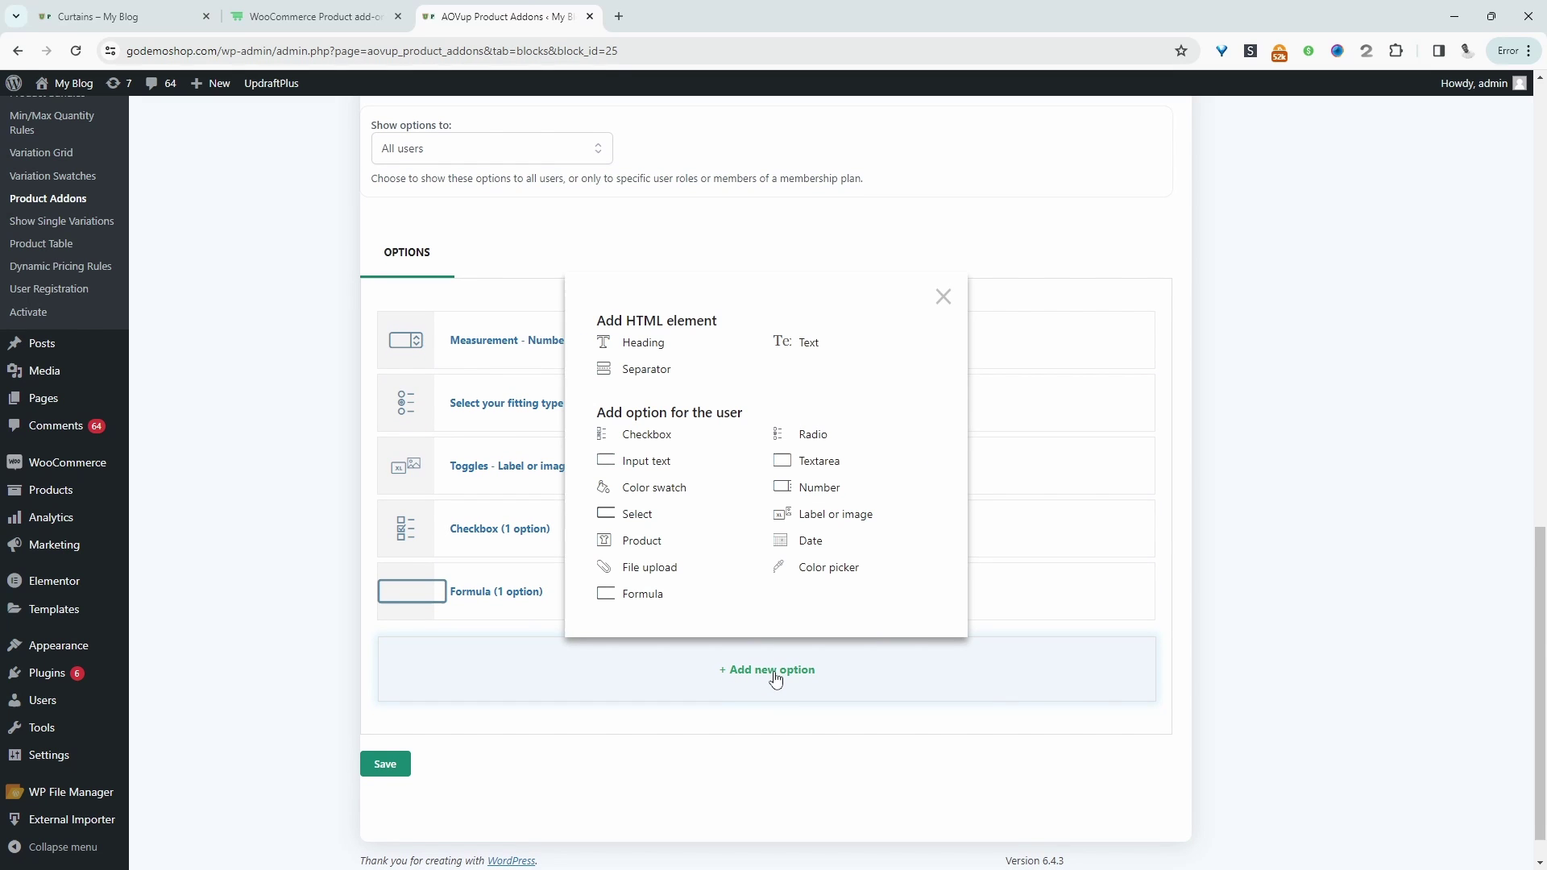
Add a Number option titled Measurement with its first field labelled Width.
left_click(817, 488)
type("Mes")
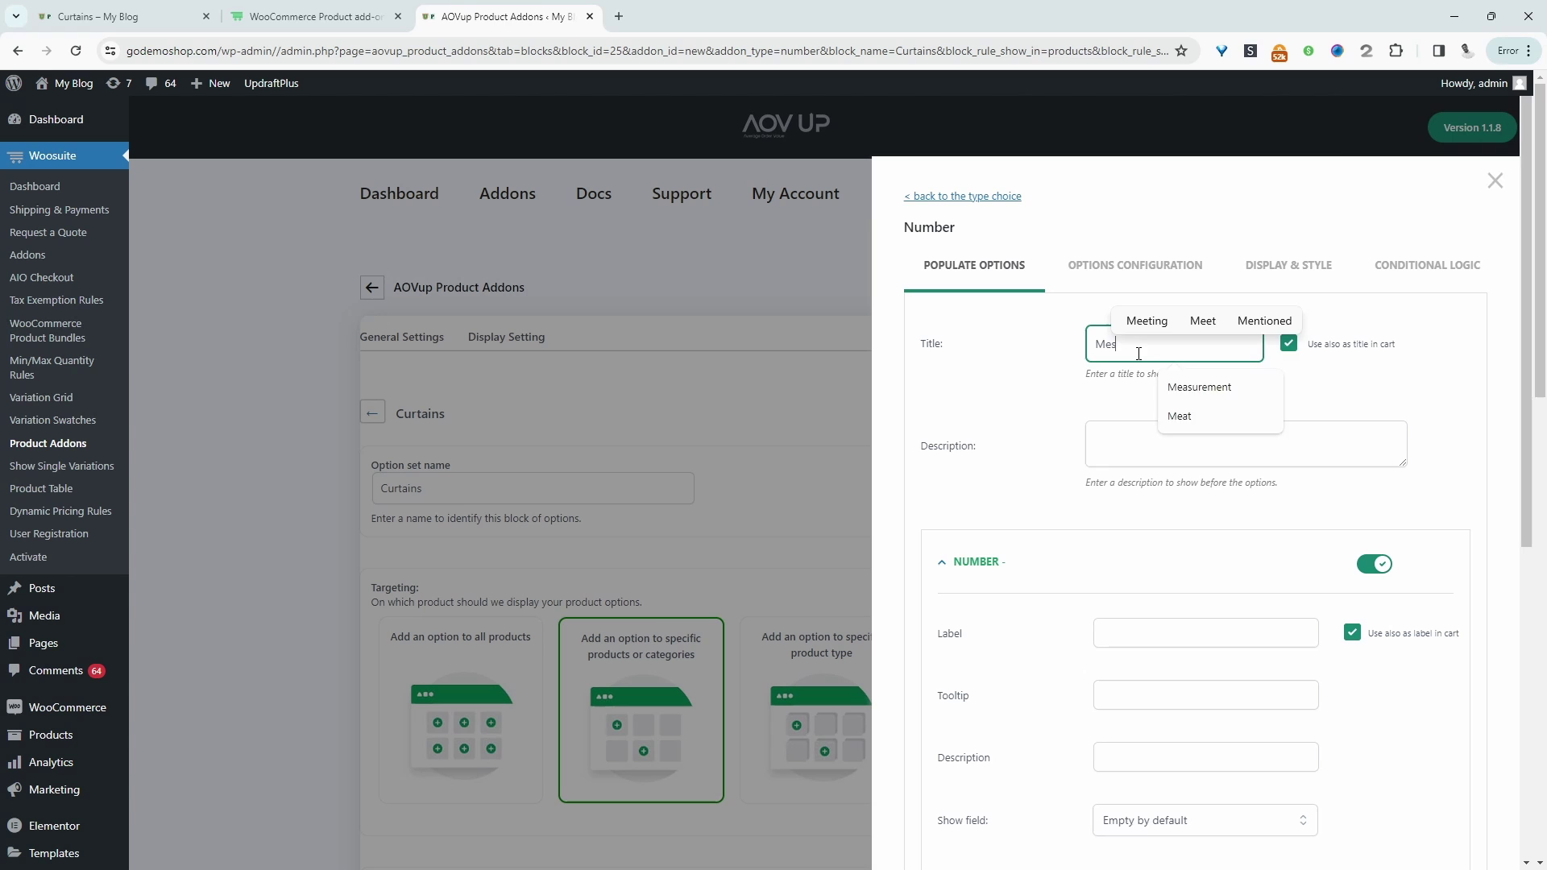
type("a")
left_click(1199, 387)
scroll(1193, 484, "down", 1)
left_click(1116, 524)
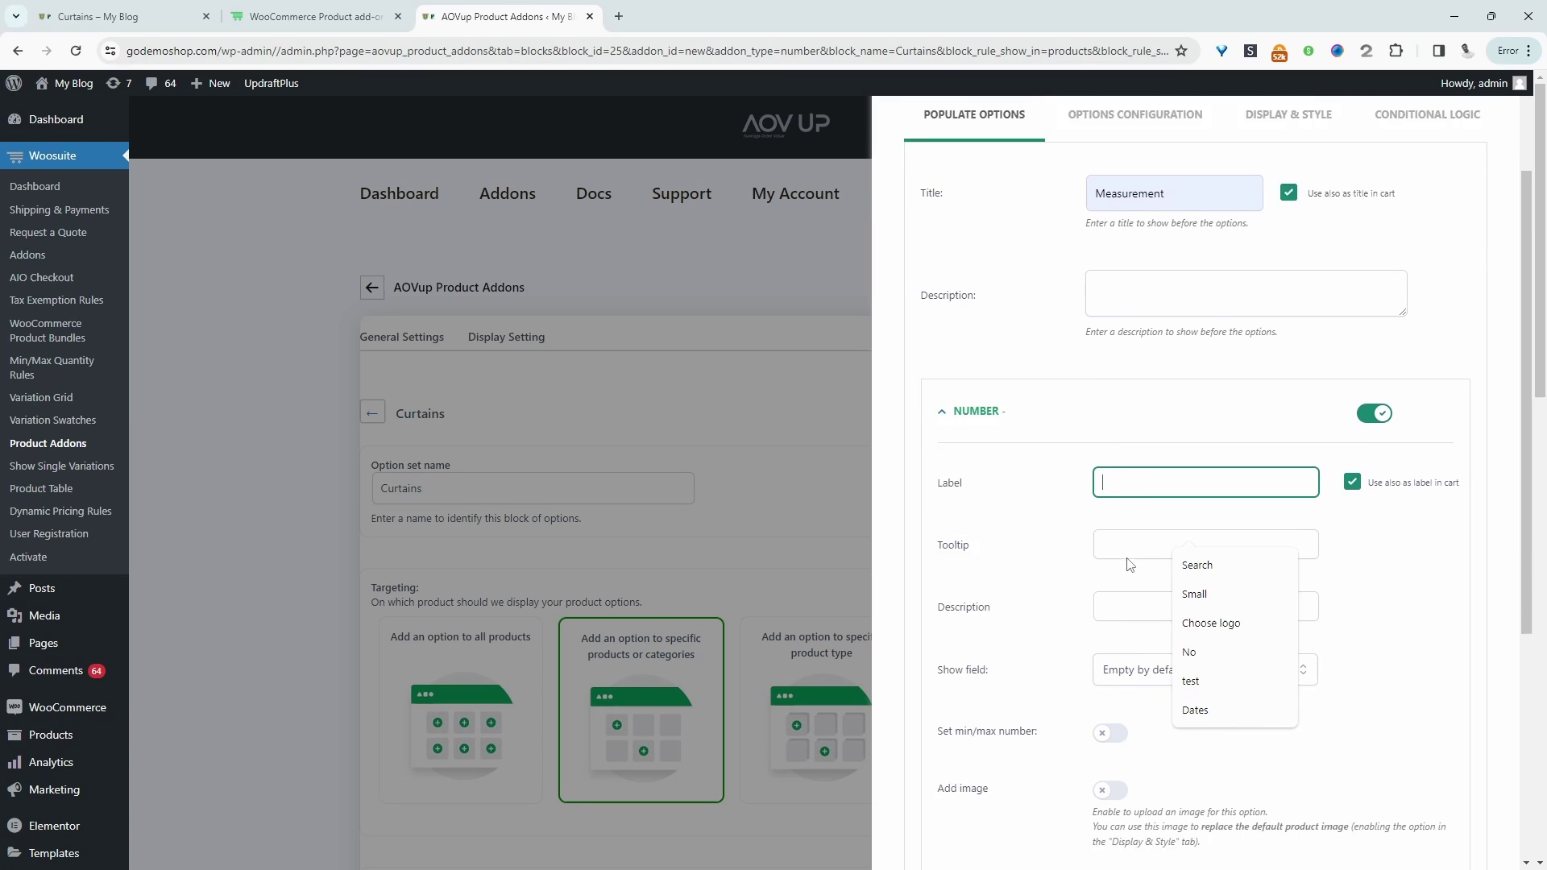
scroll(1130, 564, "down", 2)
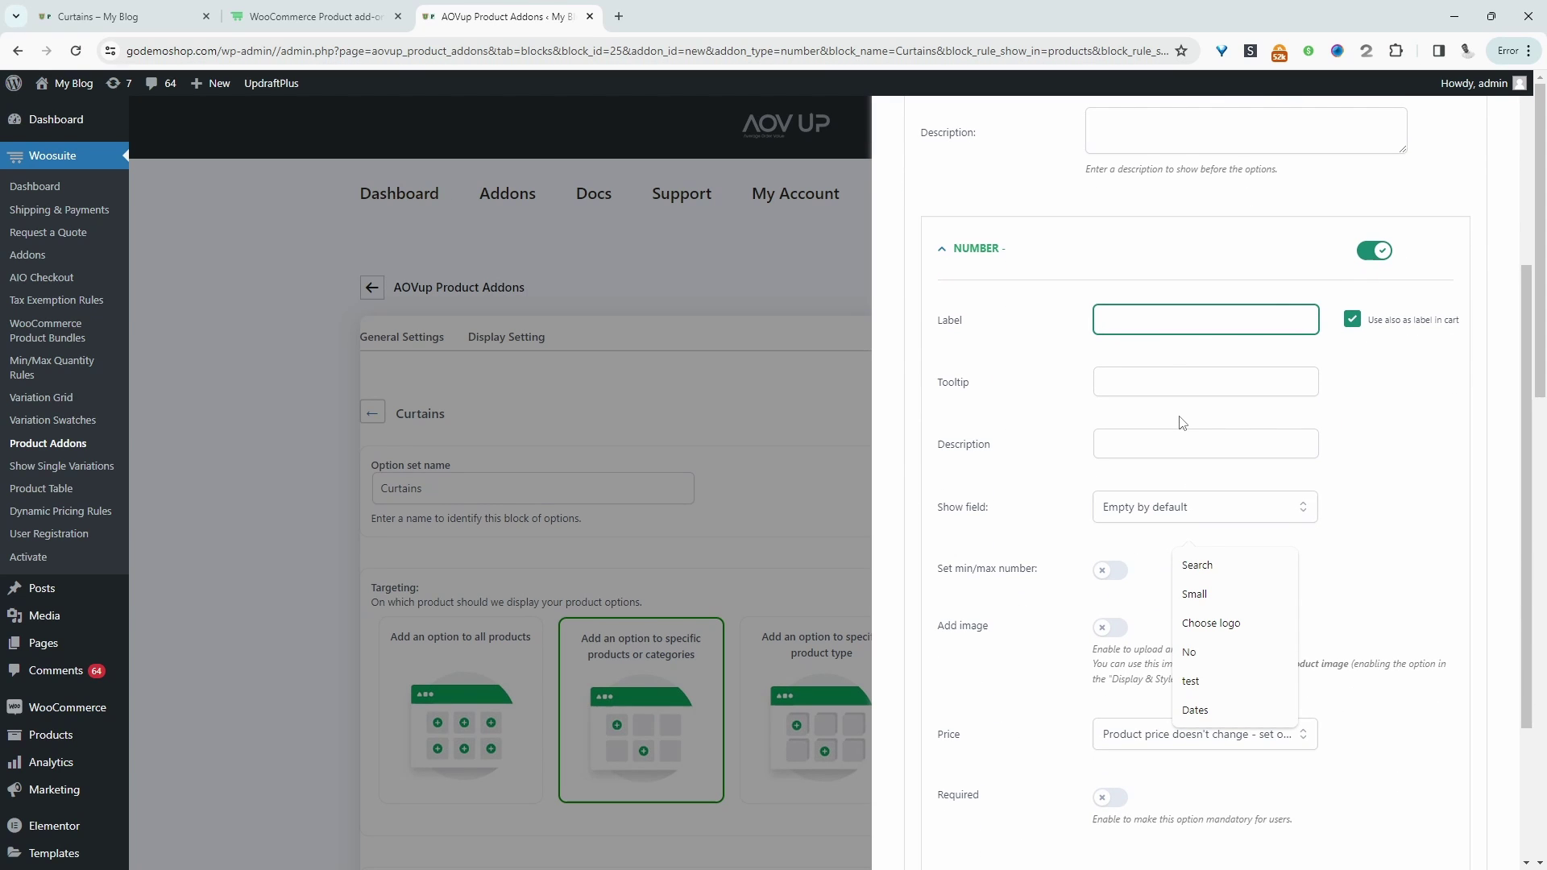
type("width")
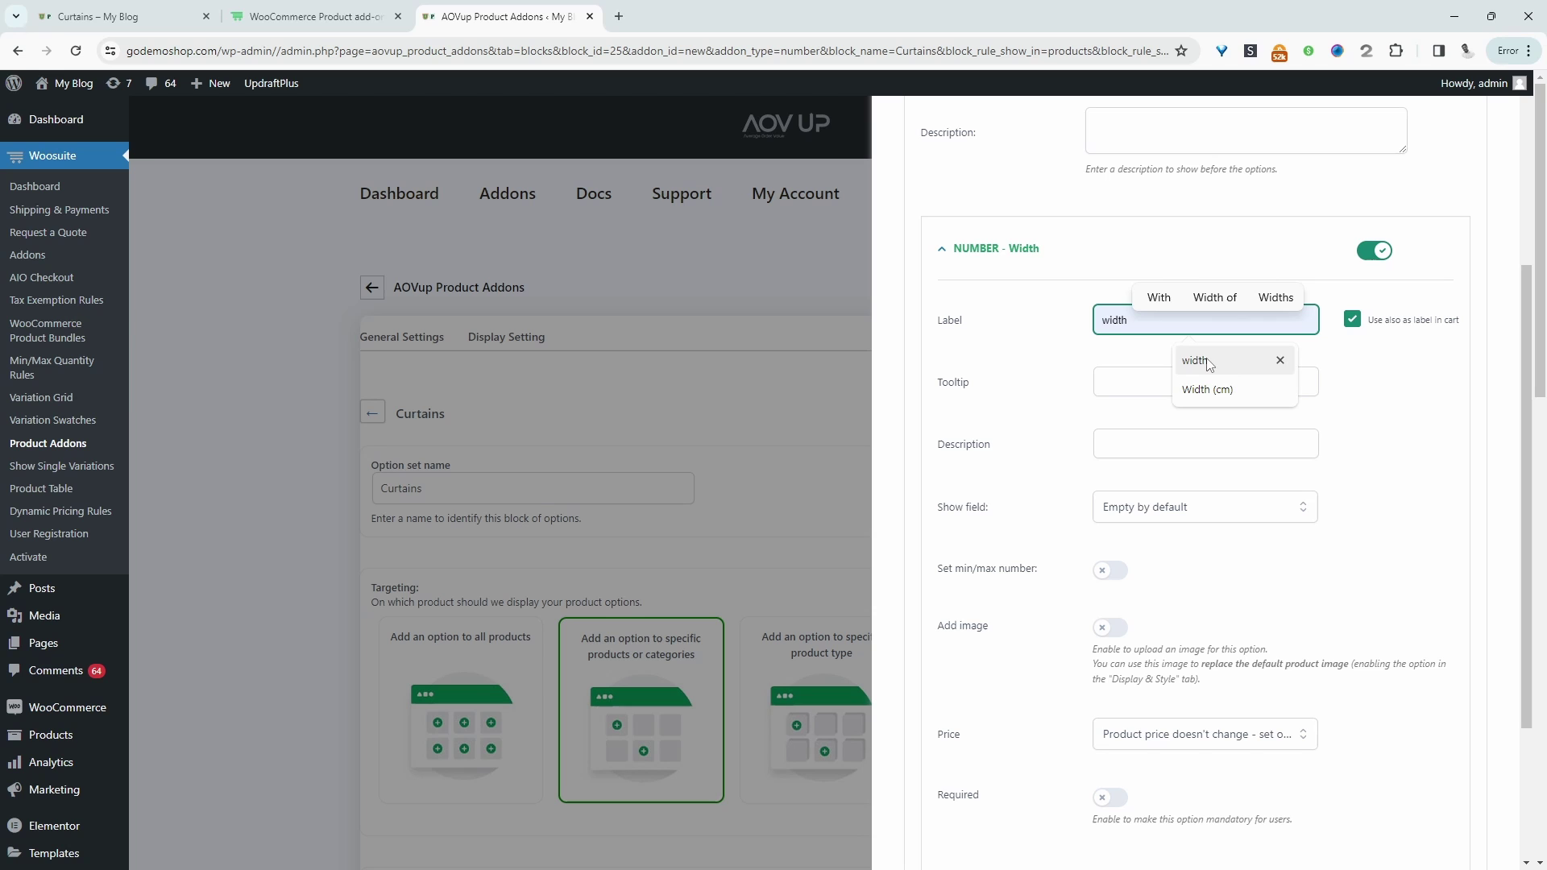
scroll(1198, 483, "down", 2)
Add two more number fields labelled Length and Depth.
left_click(1163, 714)
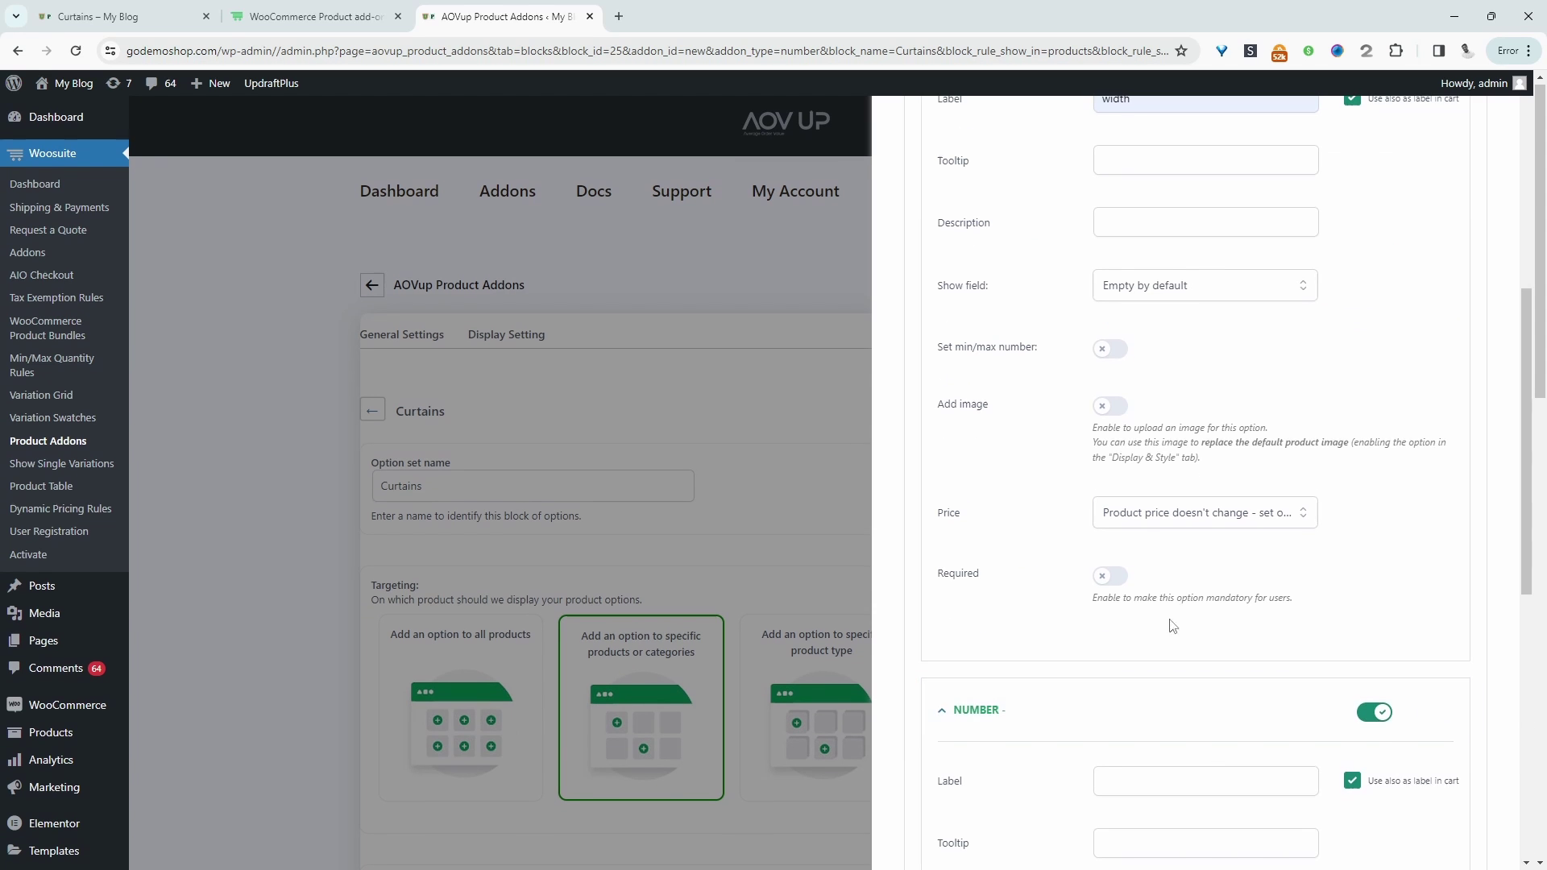
scroll(1048, 749, "down", 2)
scroll(1030, 775, "down", 2)
left_click(1110, 549)
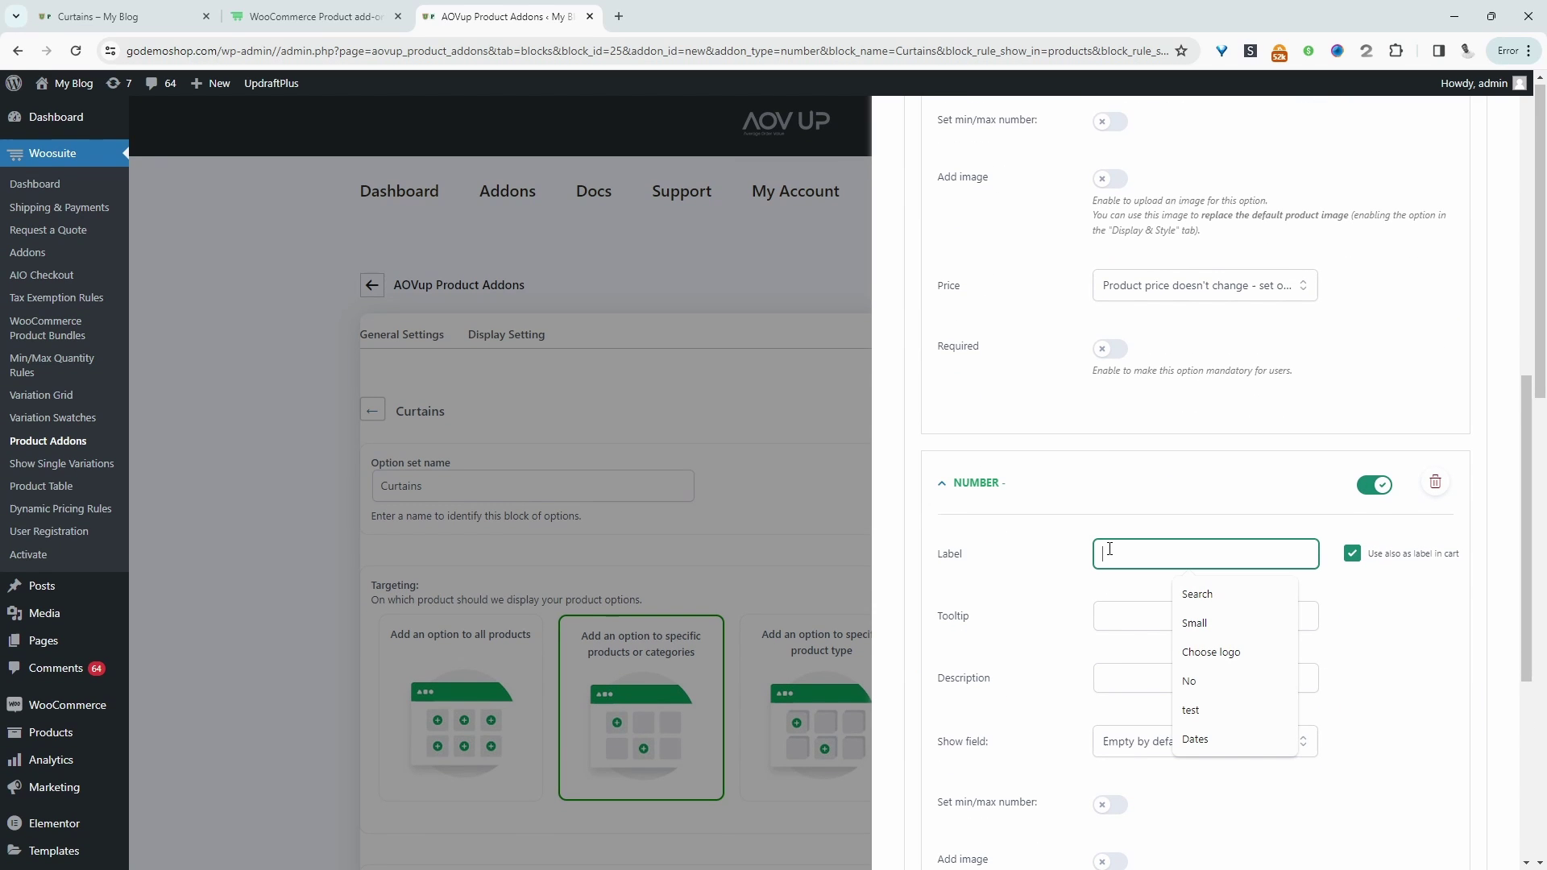
type("Length")
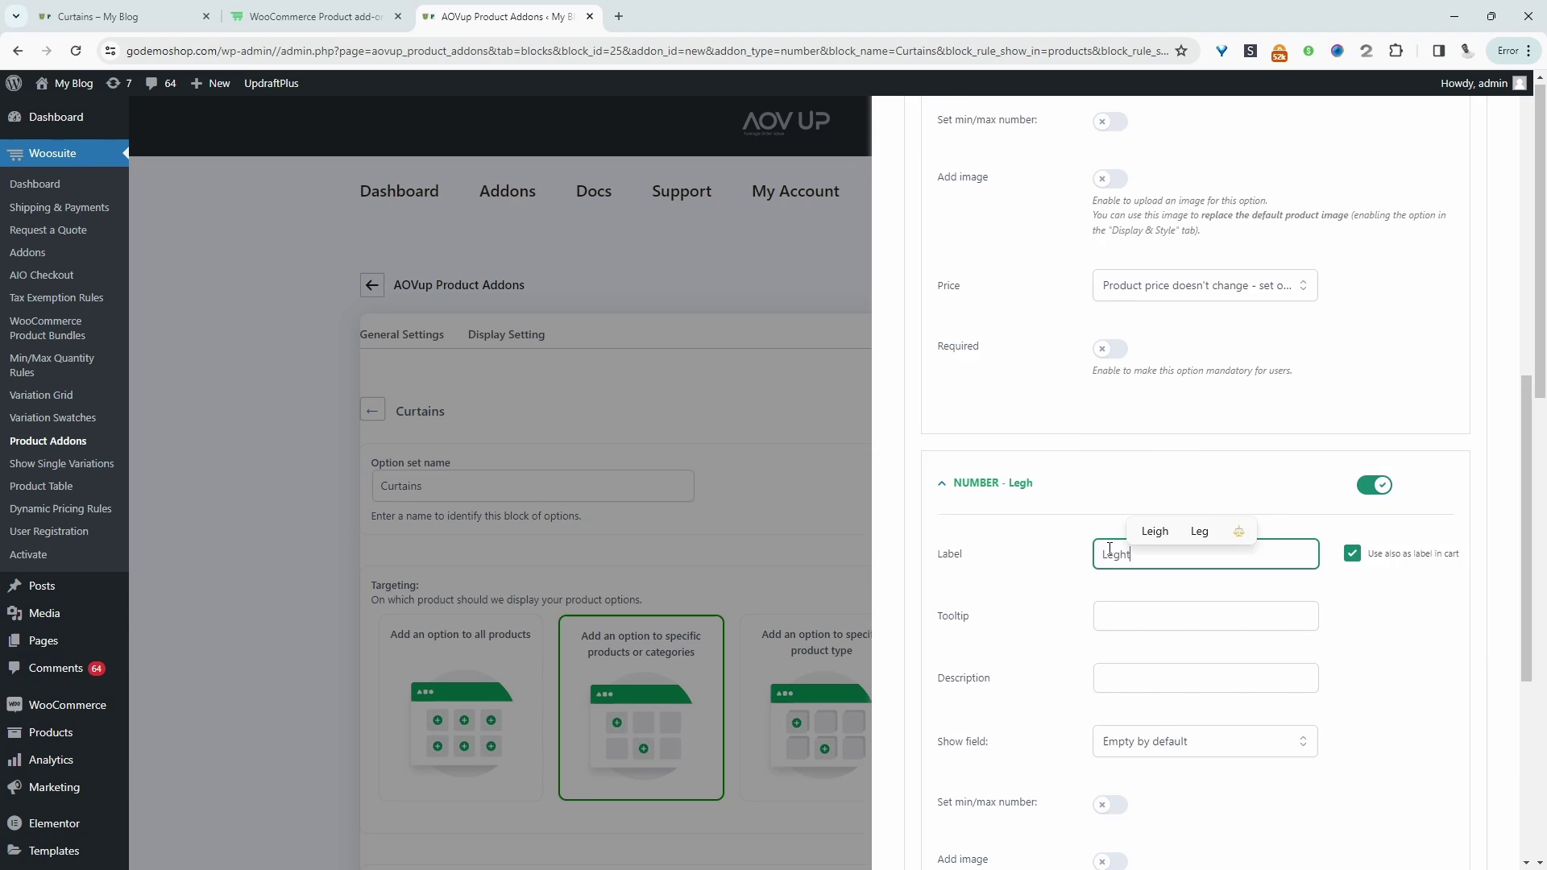
scroll(1174, 710, "down", 5)
left_click(1174, 709)
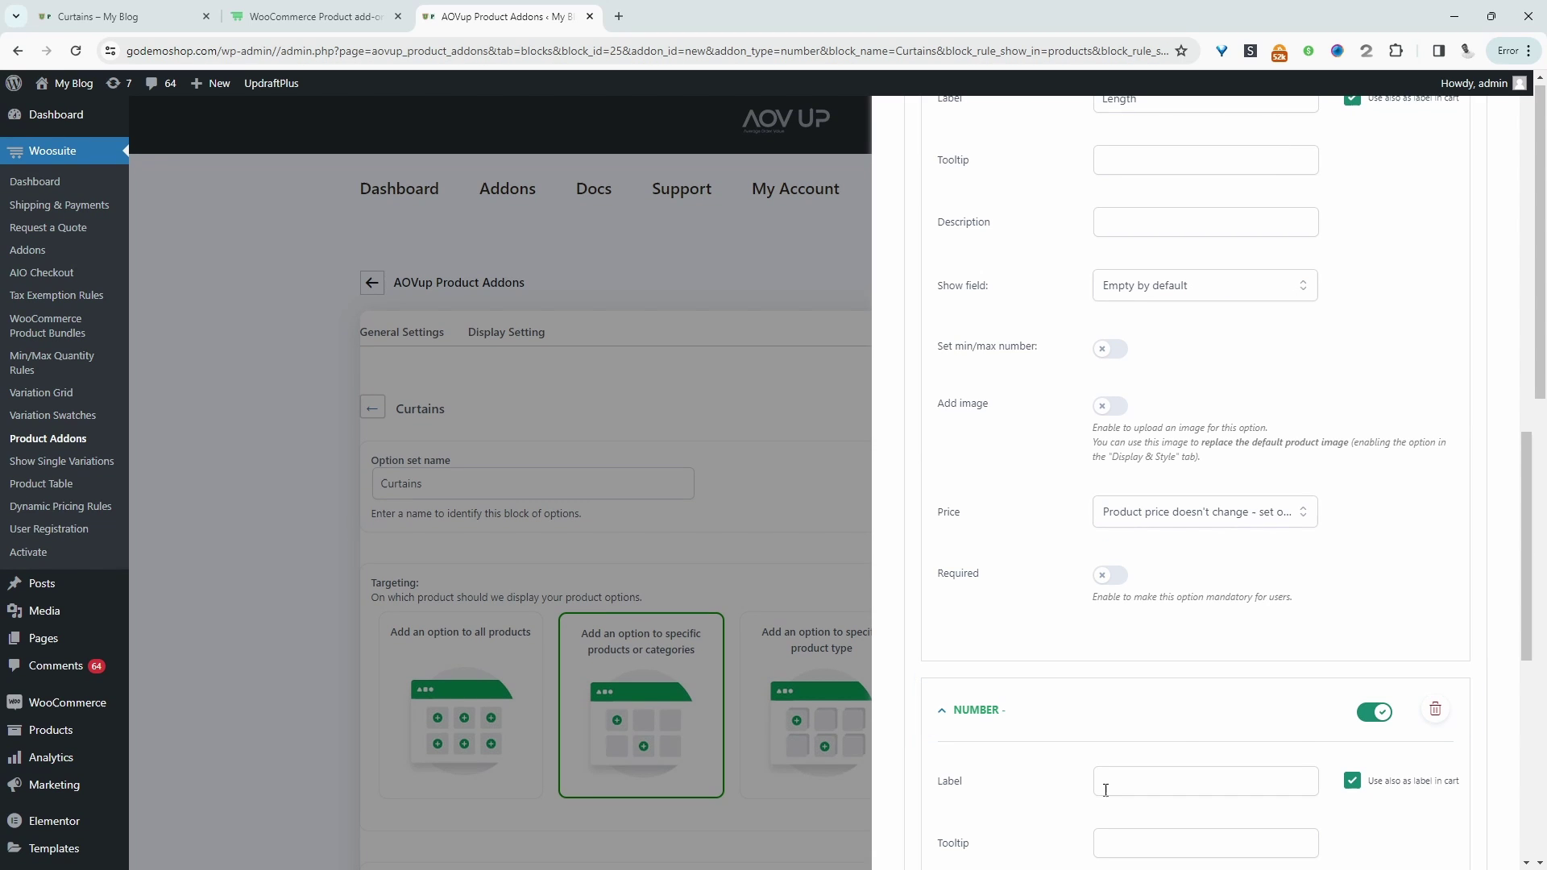
left_click(1102, 784)
type("Depth")
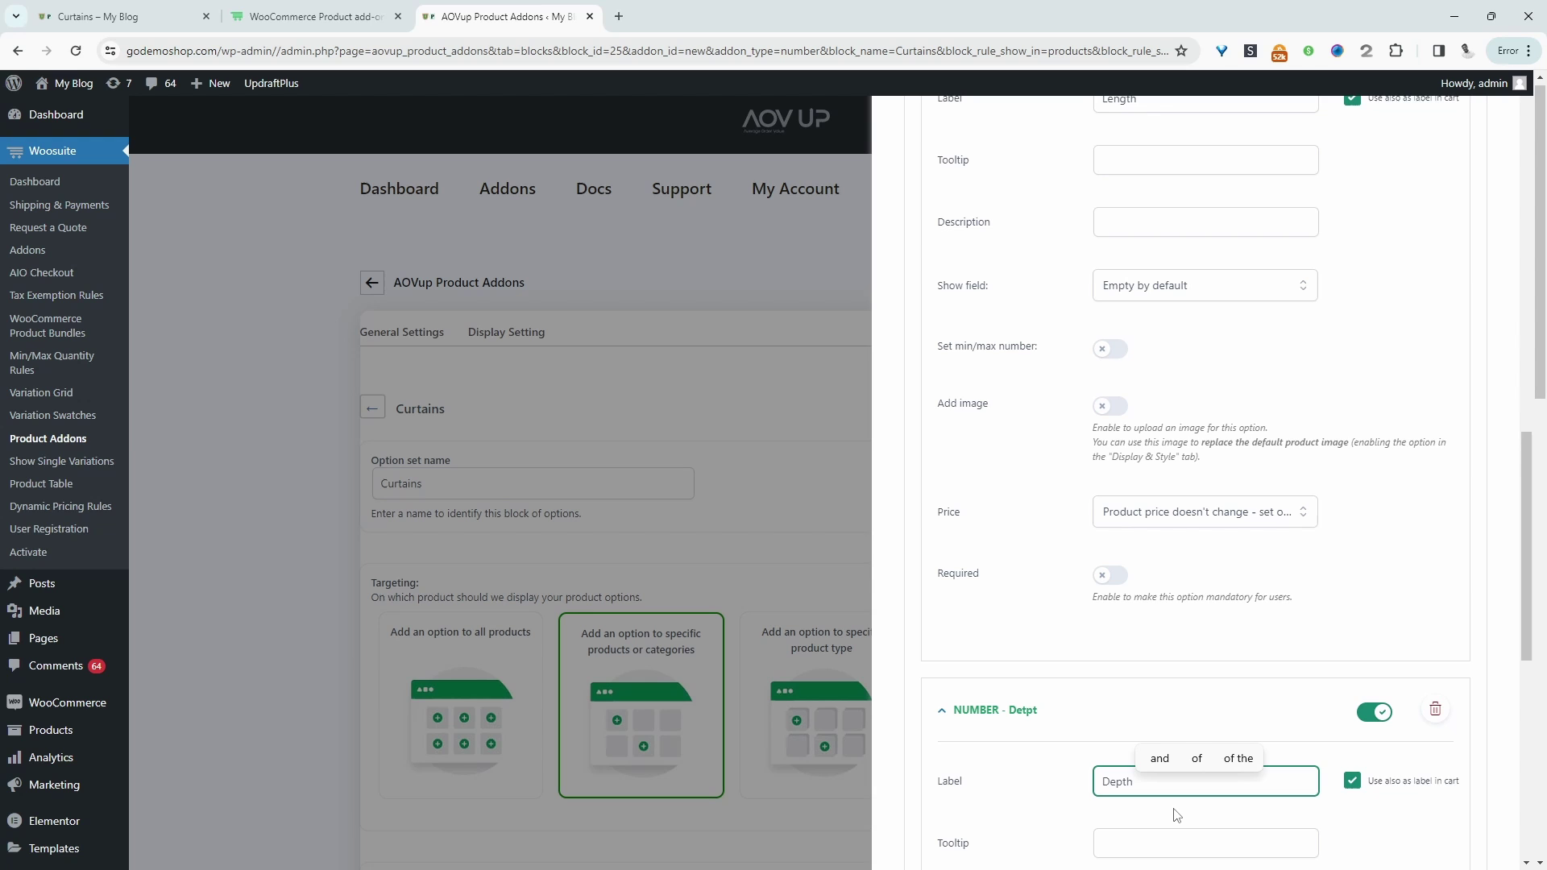
Look back at the Curtains product page for comparison.
scroll(1128, 564, "down", 10)
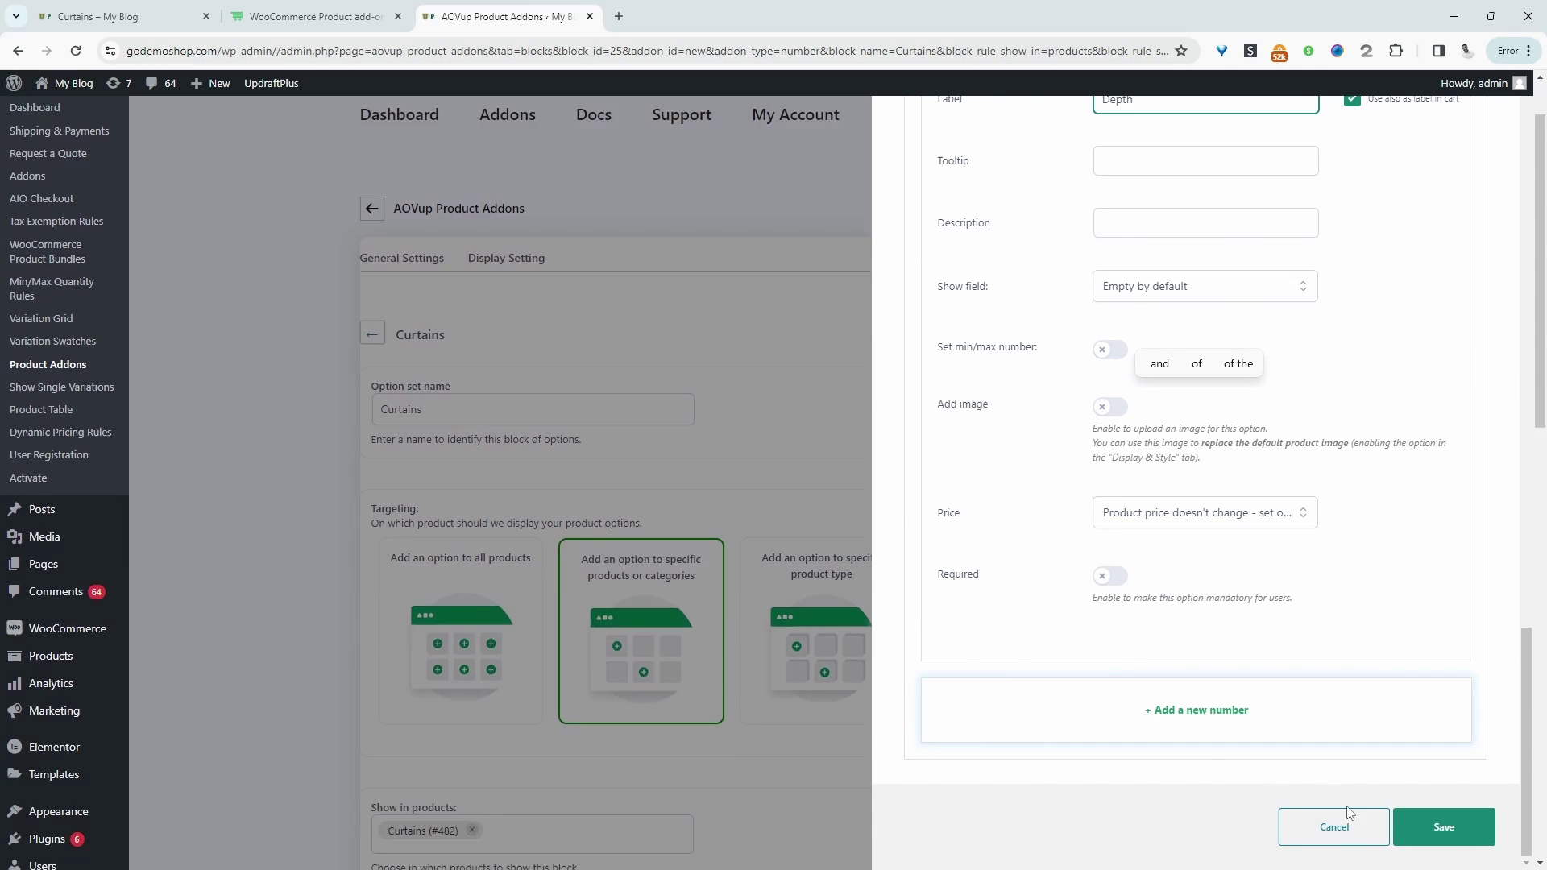
scroll(1140, 701, "up", 4)
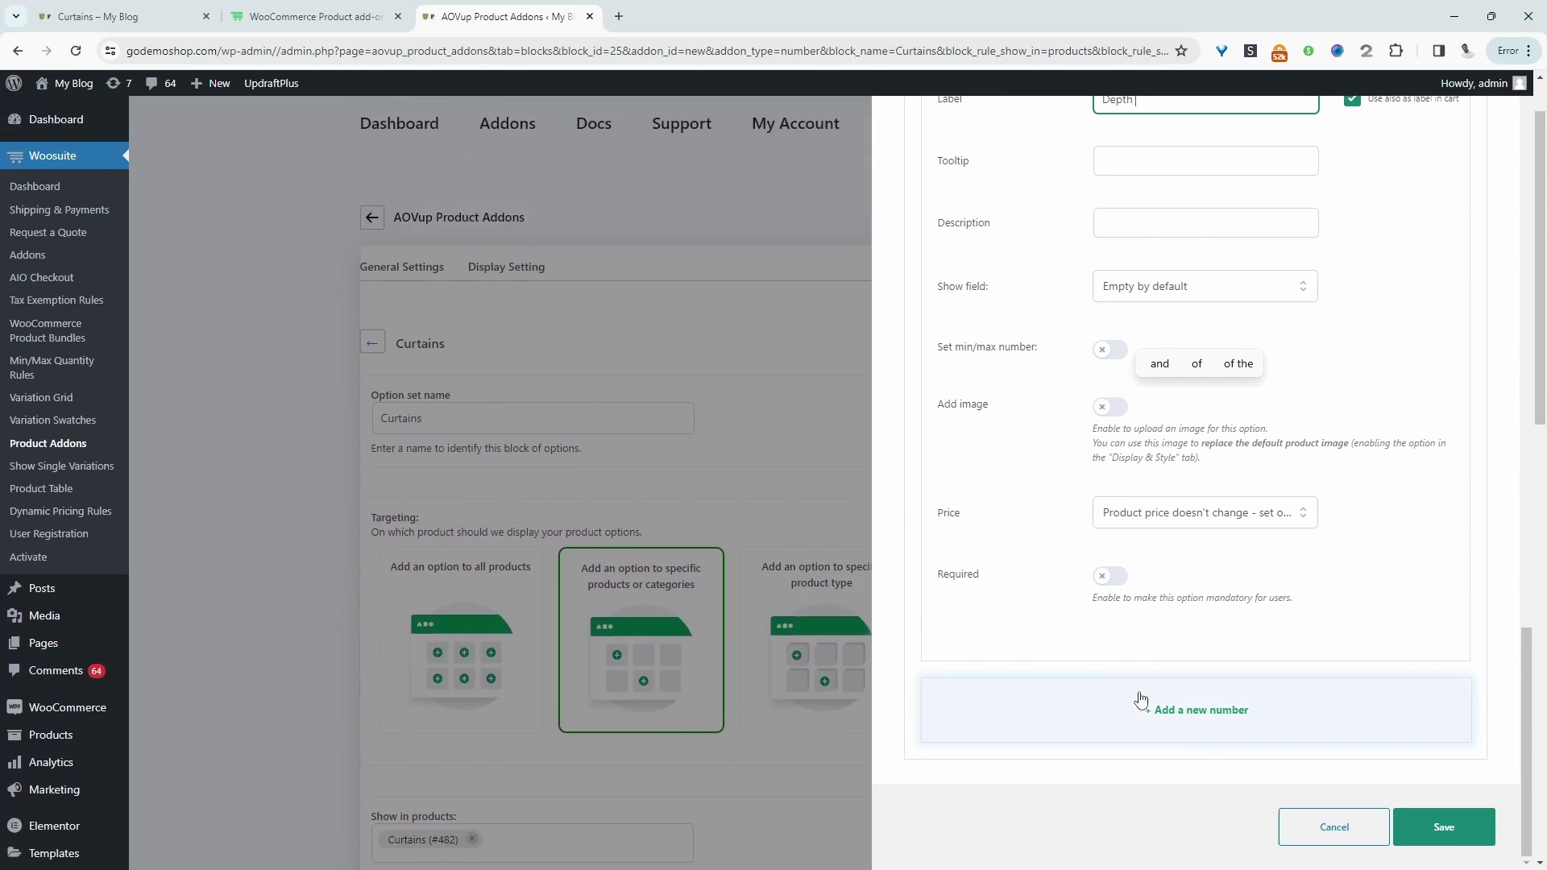
scroll(1152, 524, "up", 5)
left_click(121, 16)
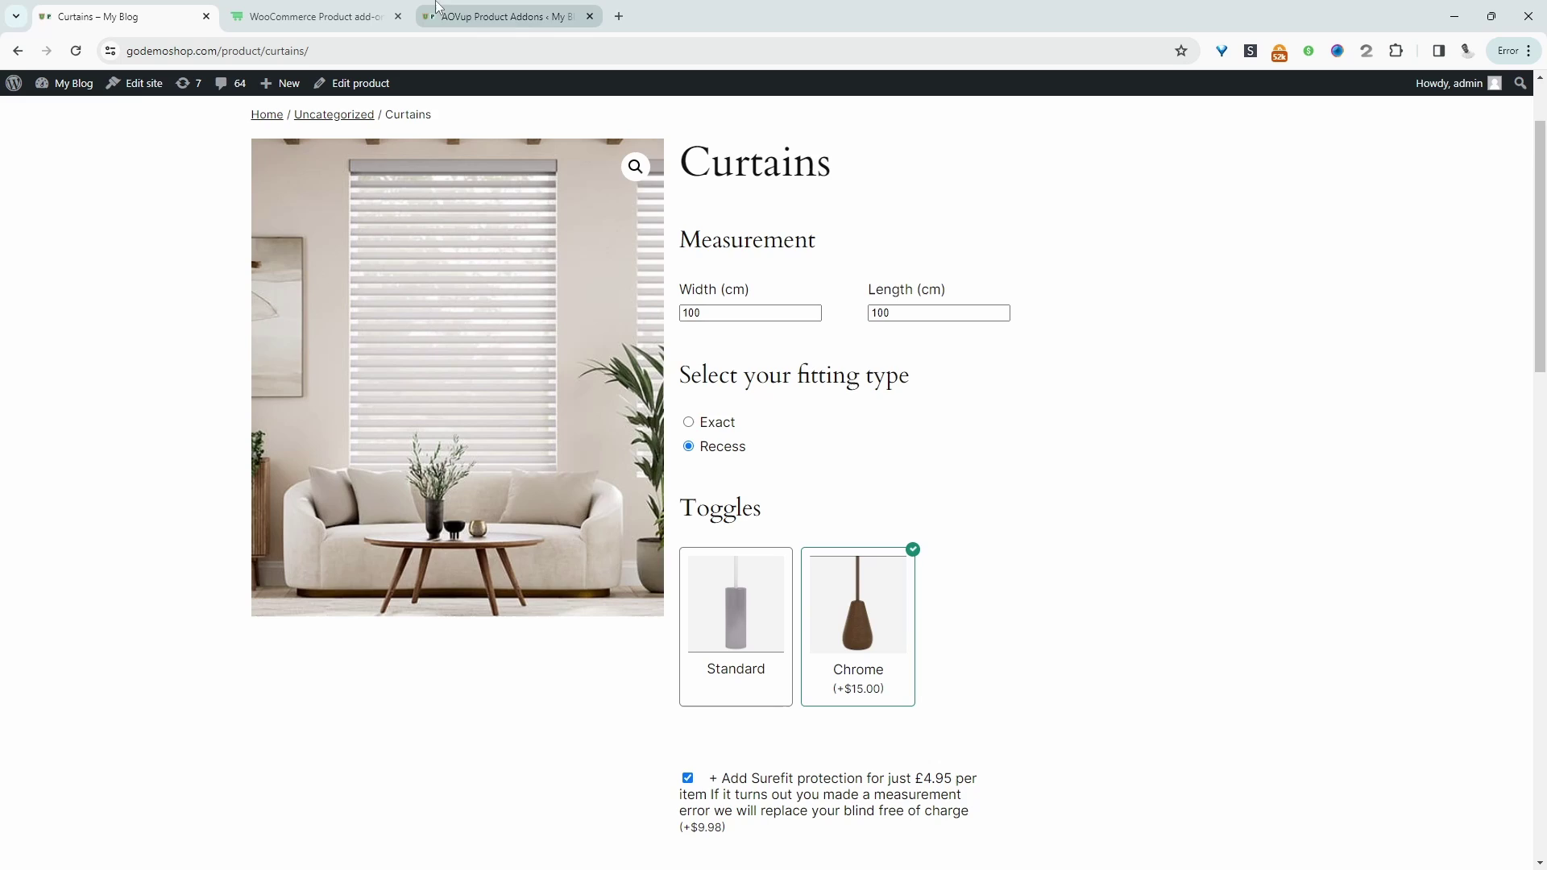
Set Measurement to 3 options per row in a grid with options width 60, and save.
left_click(496, 16)
left_click(1273, 266)
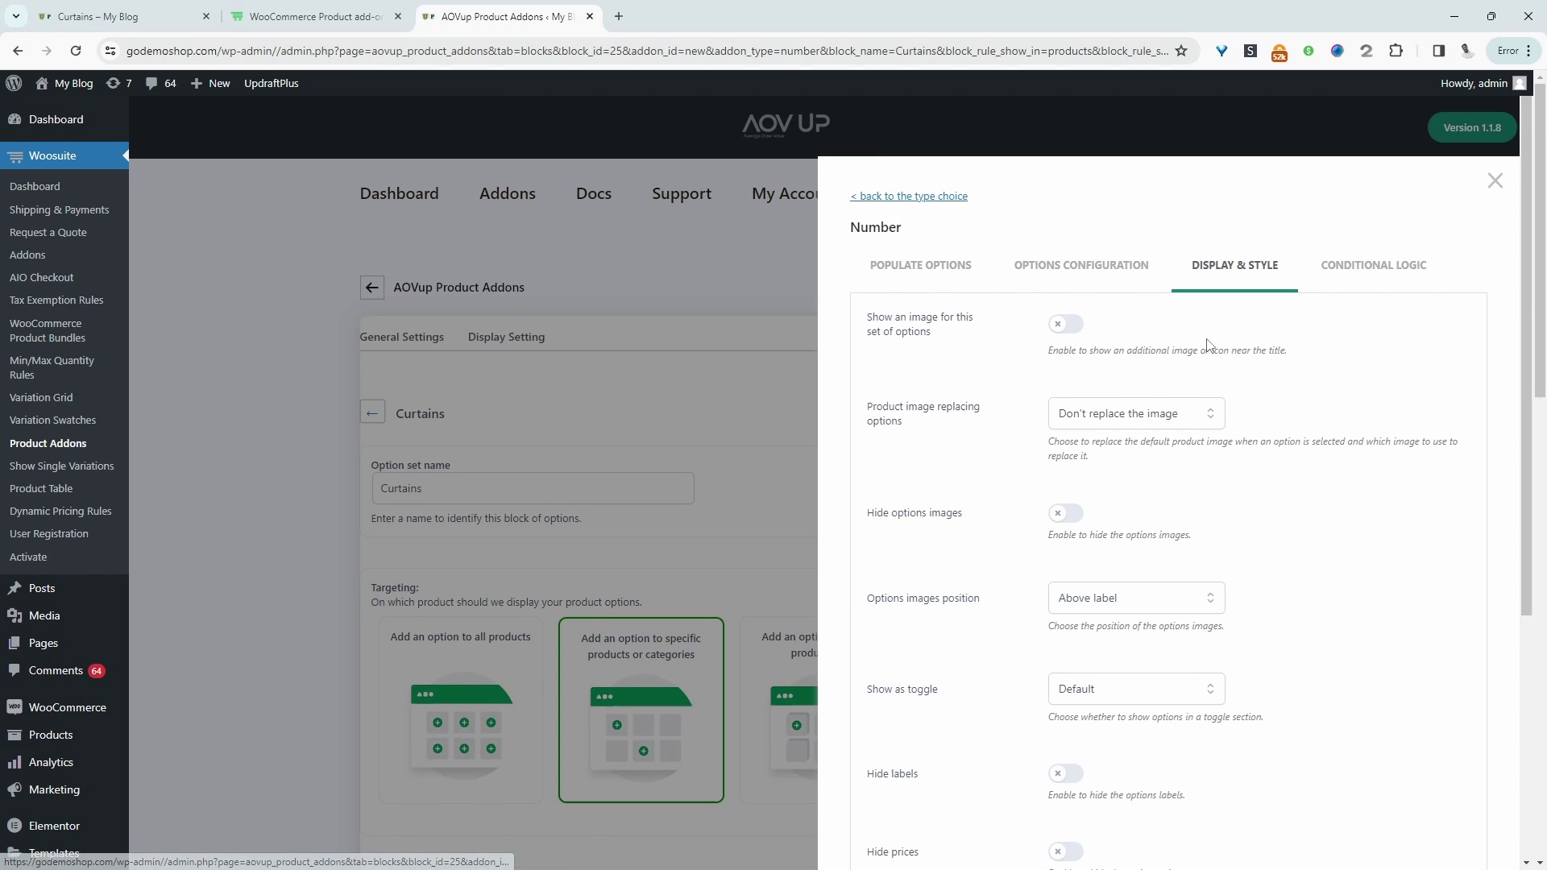
scroll(1080, 448, "down", 5)
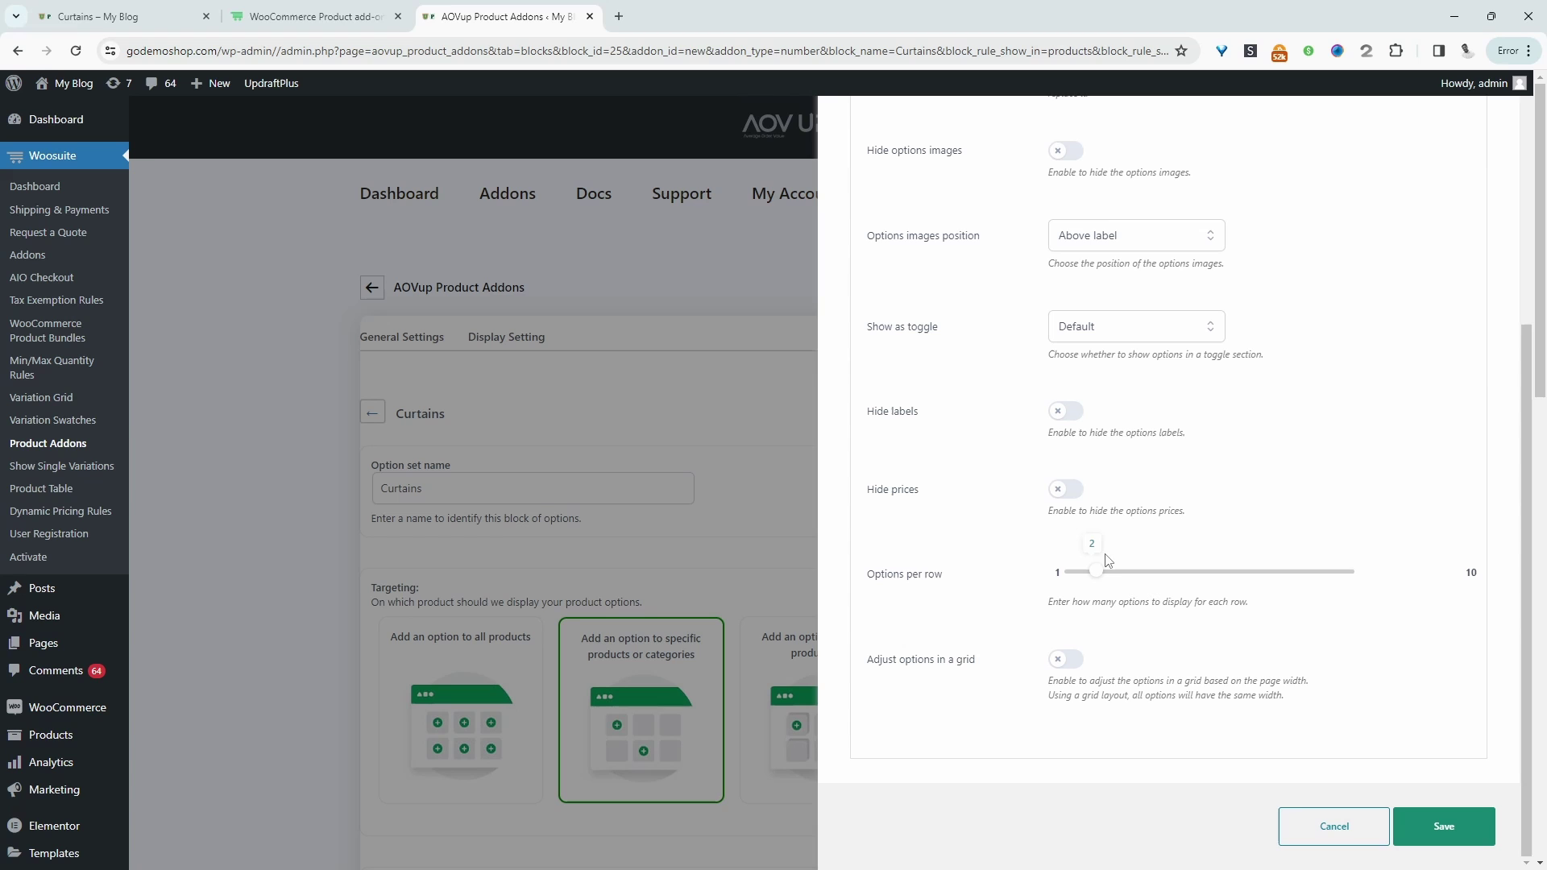
left_click_drag(1095, 552, 1140, 557)
left_click(1082, 661)
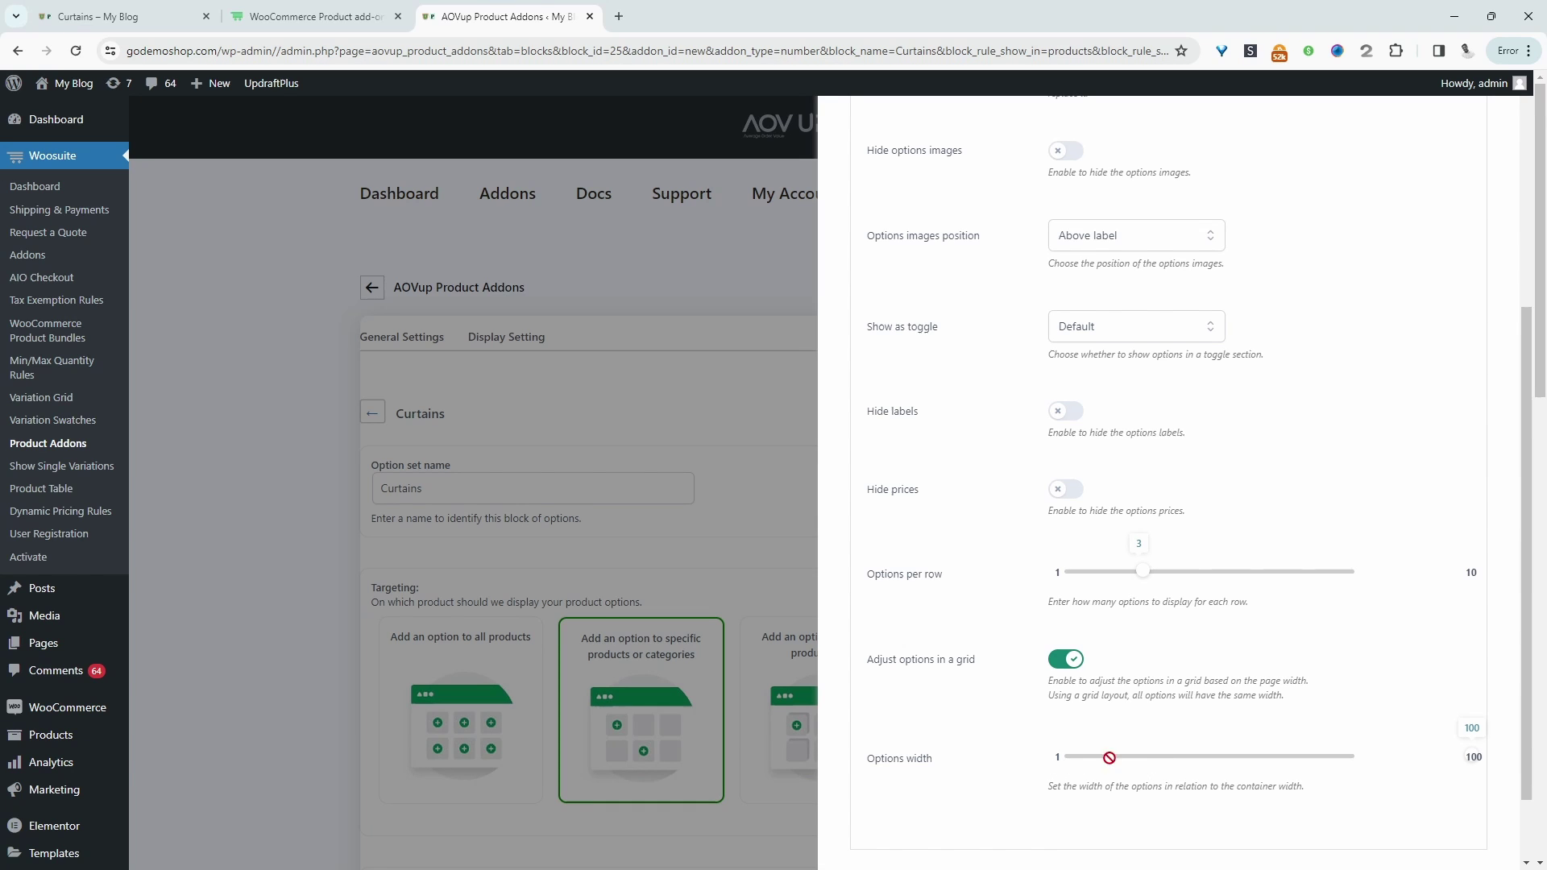
left_click_drag(1192, 755, 1300, 755)
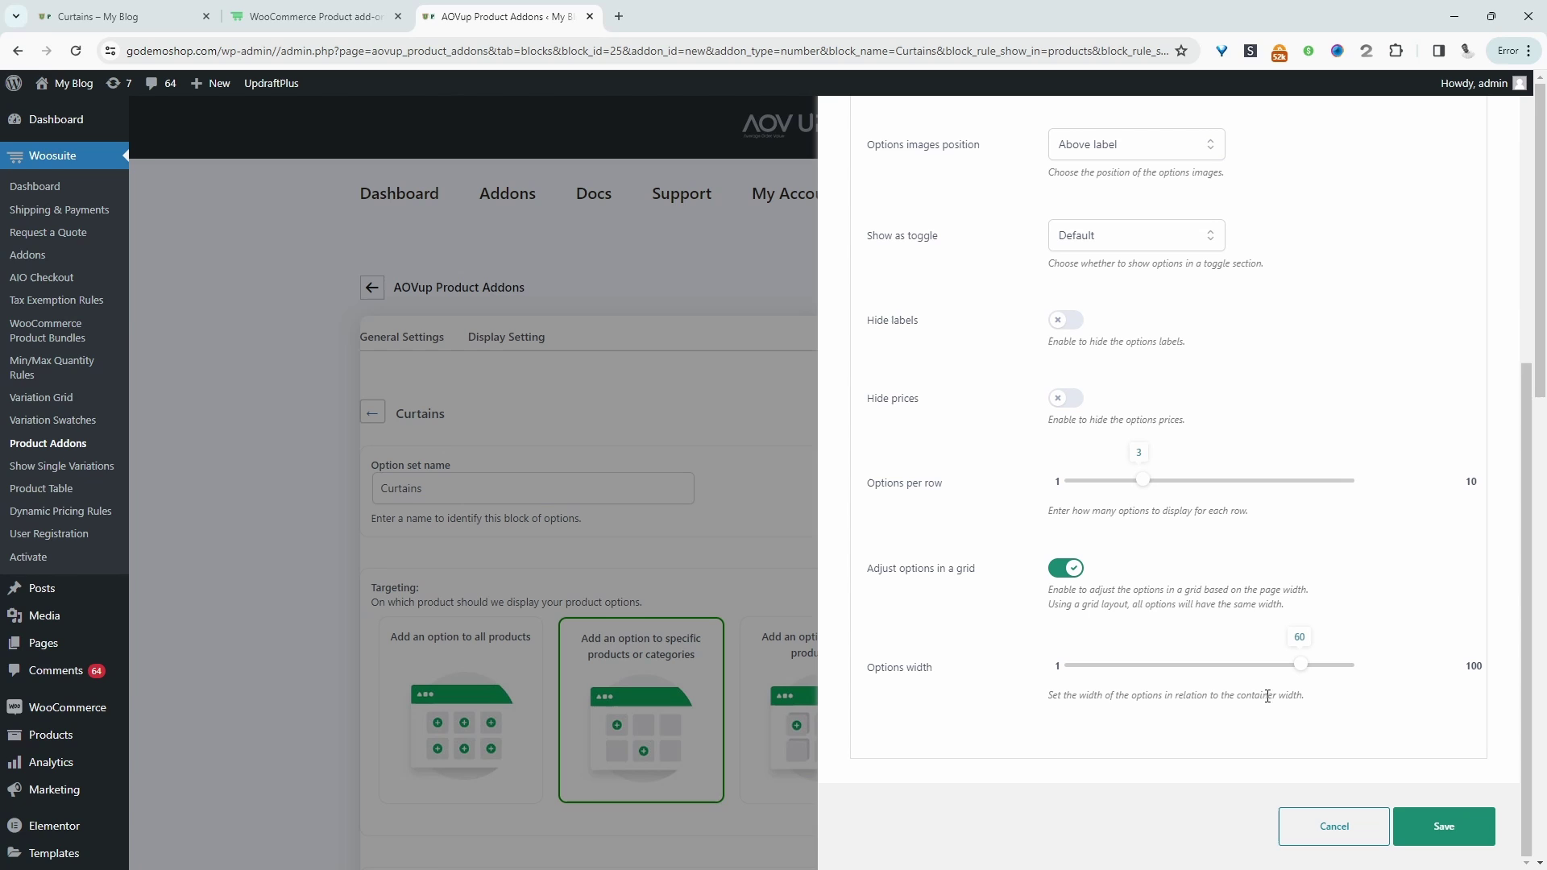
left_click(1449, 833)
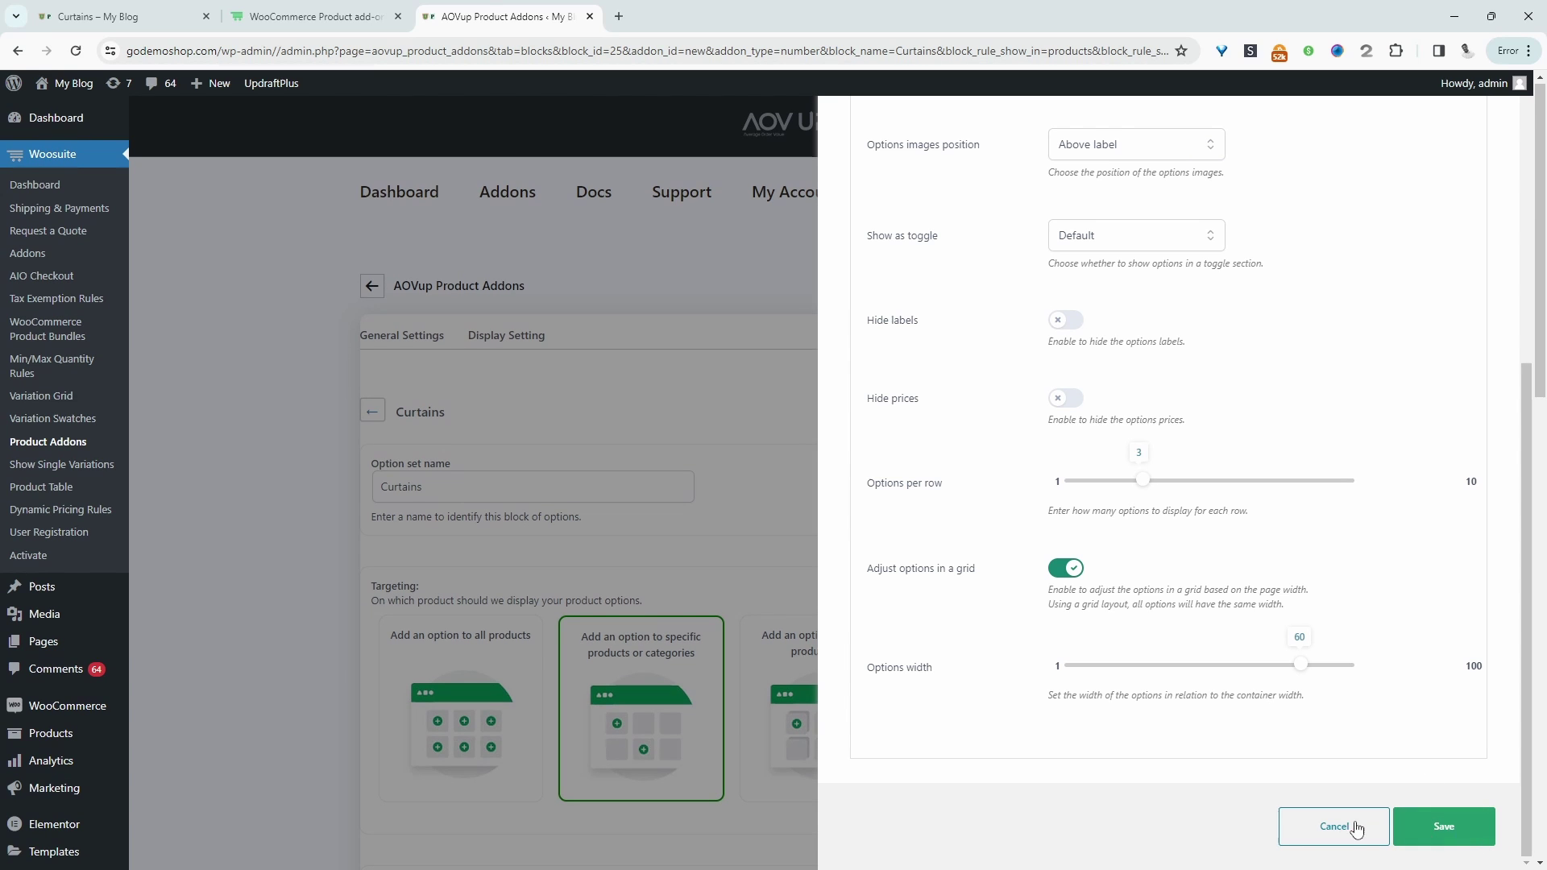
Preview the Curtains product page, then add a new Radio option to the set.
scroll(1124, 615, "down", 12)
mouse_move(585, 528)
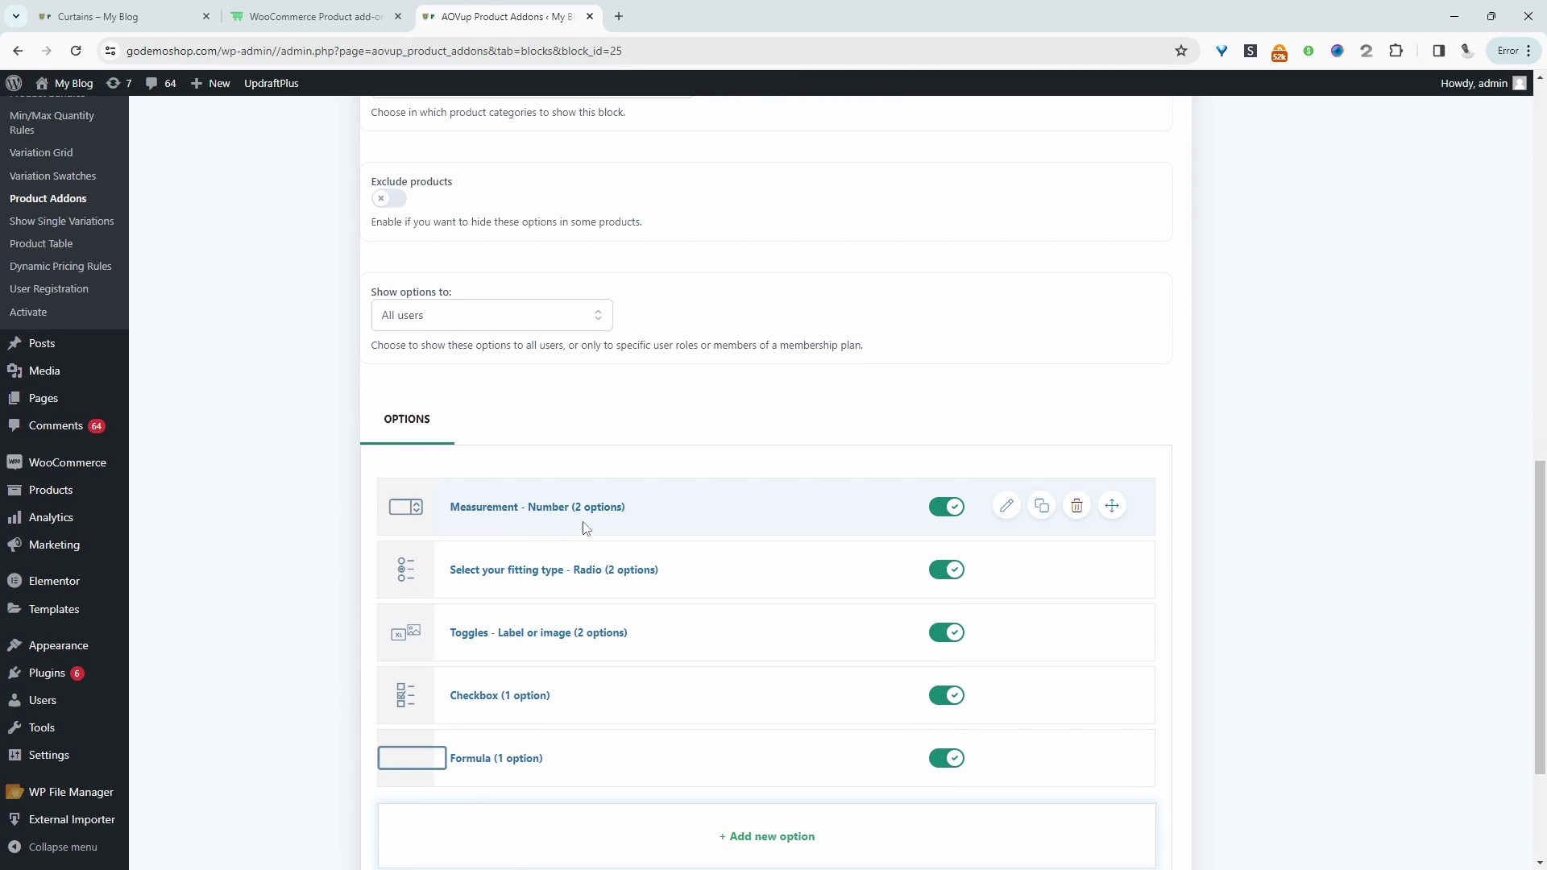
key("ctrl+1")
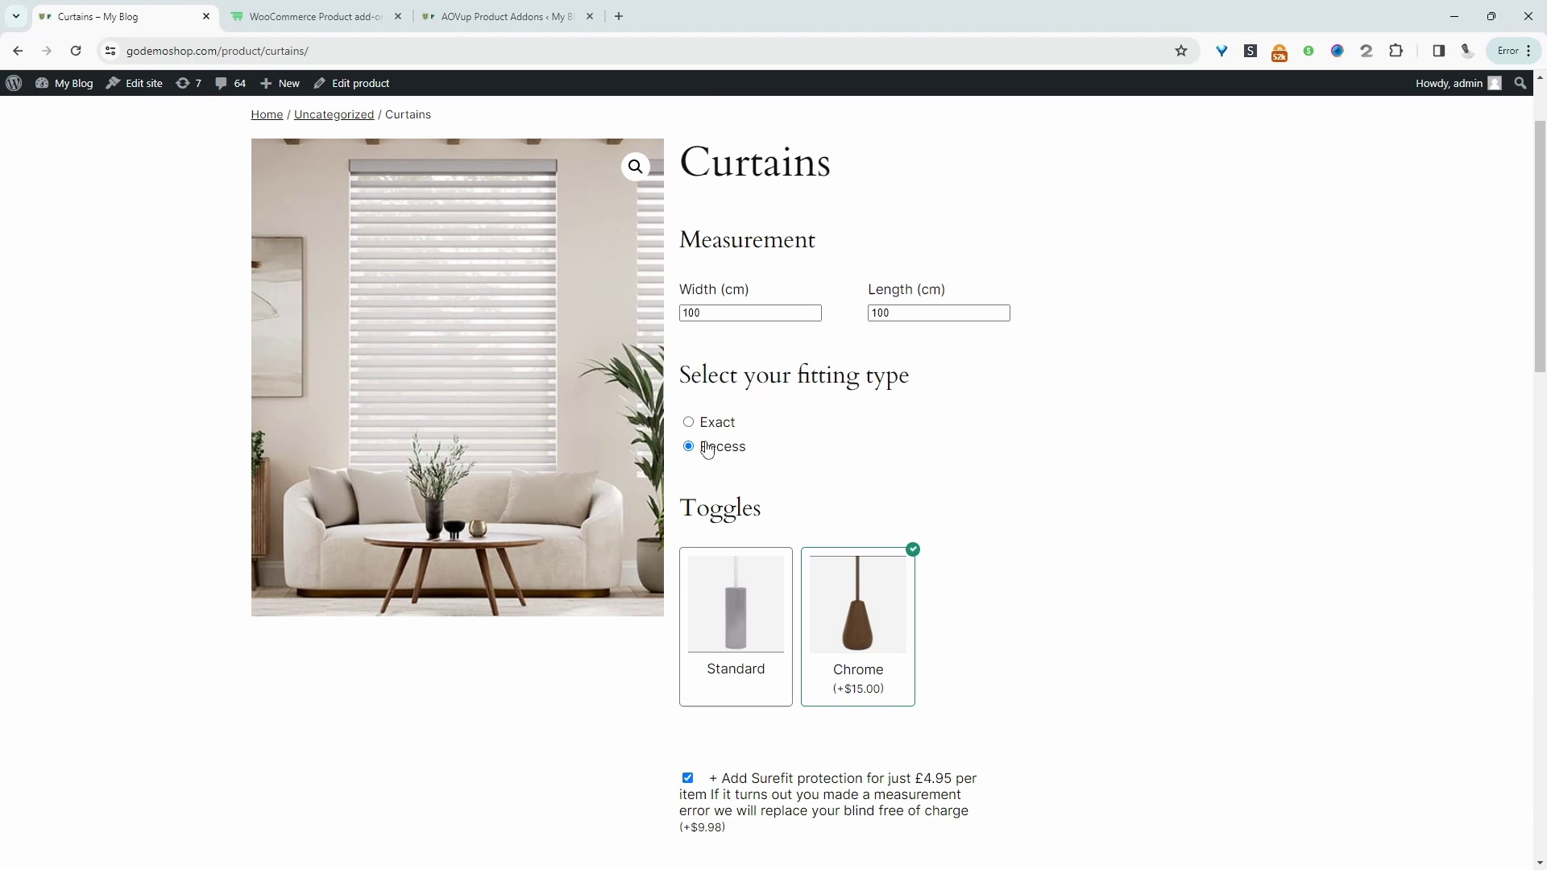
left_click(499, 16)
scroll(829, 633, "down", 1)
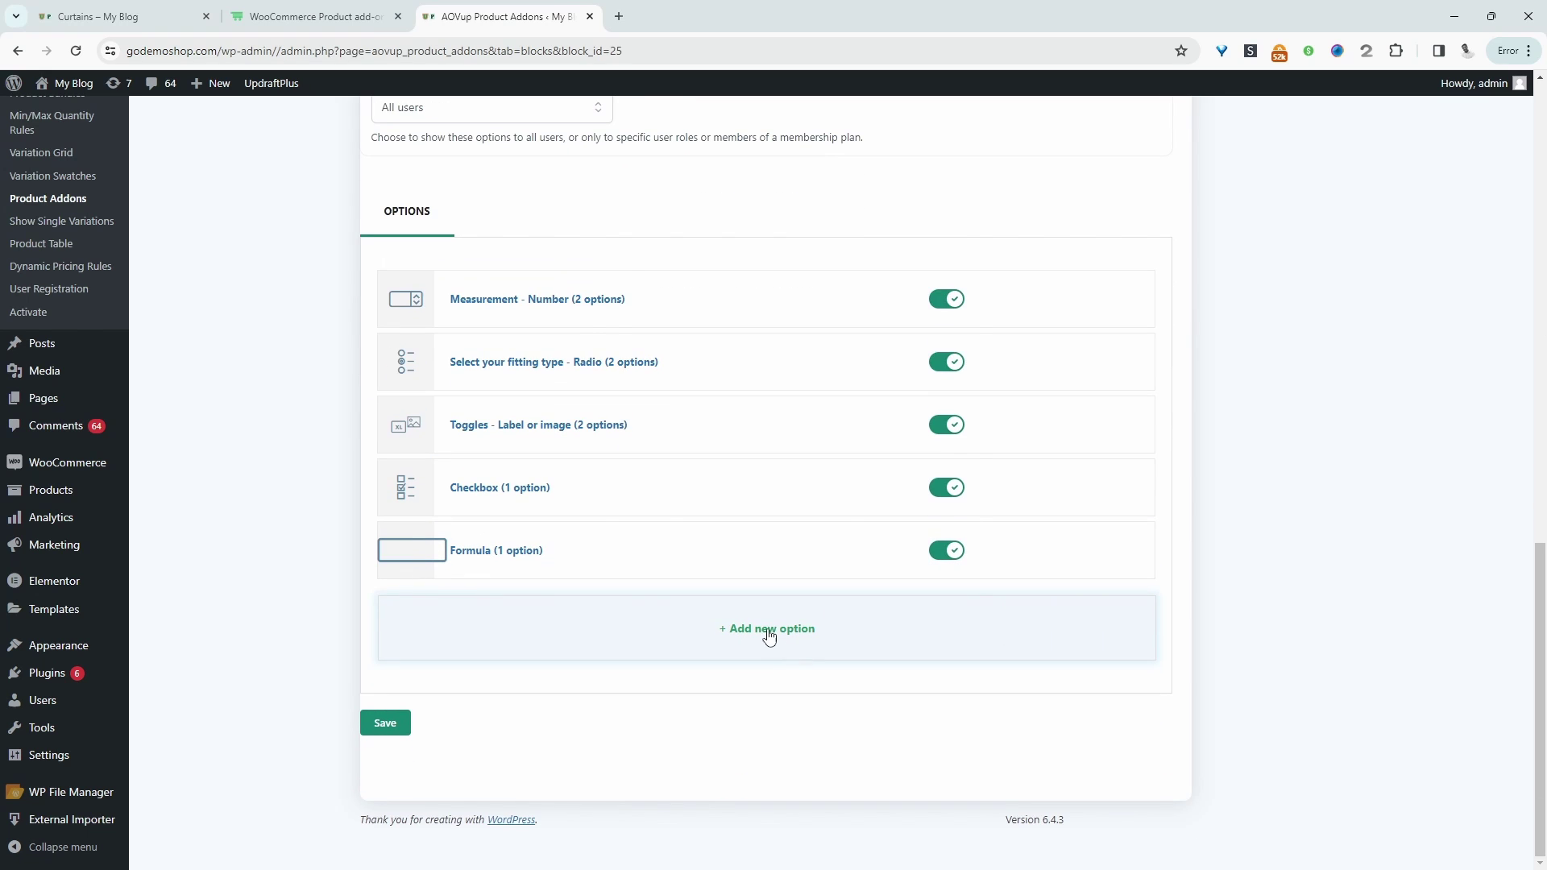
left_click(767, 633)
left_click(797, 398)
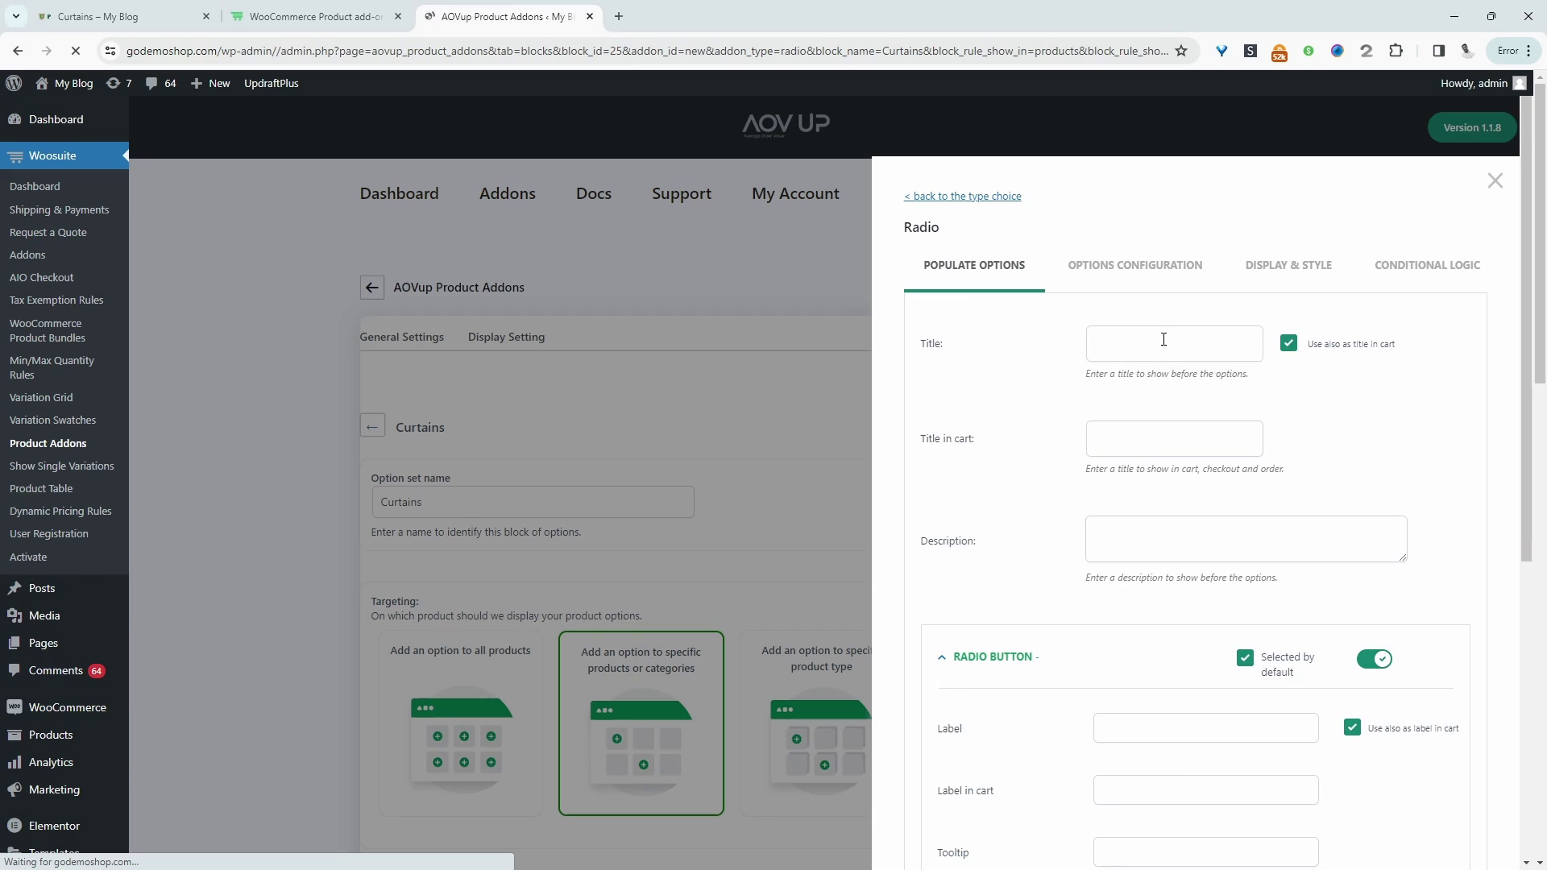
Title the radio 'Select your fitting type' and label the first choice Exact.
left_click(1162, 339)
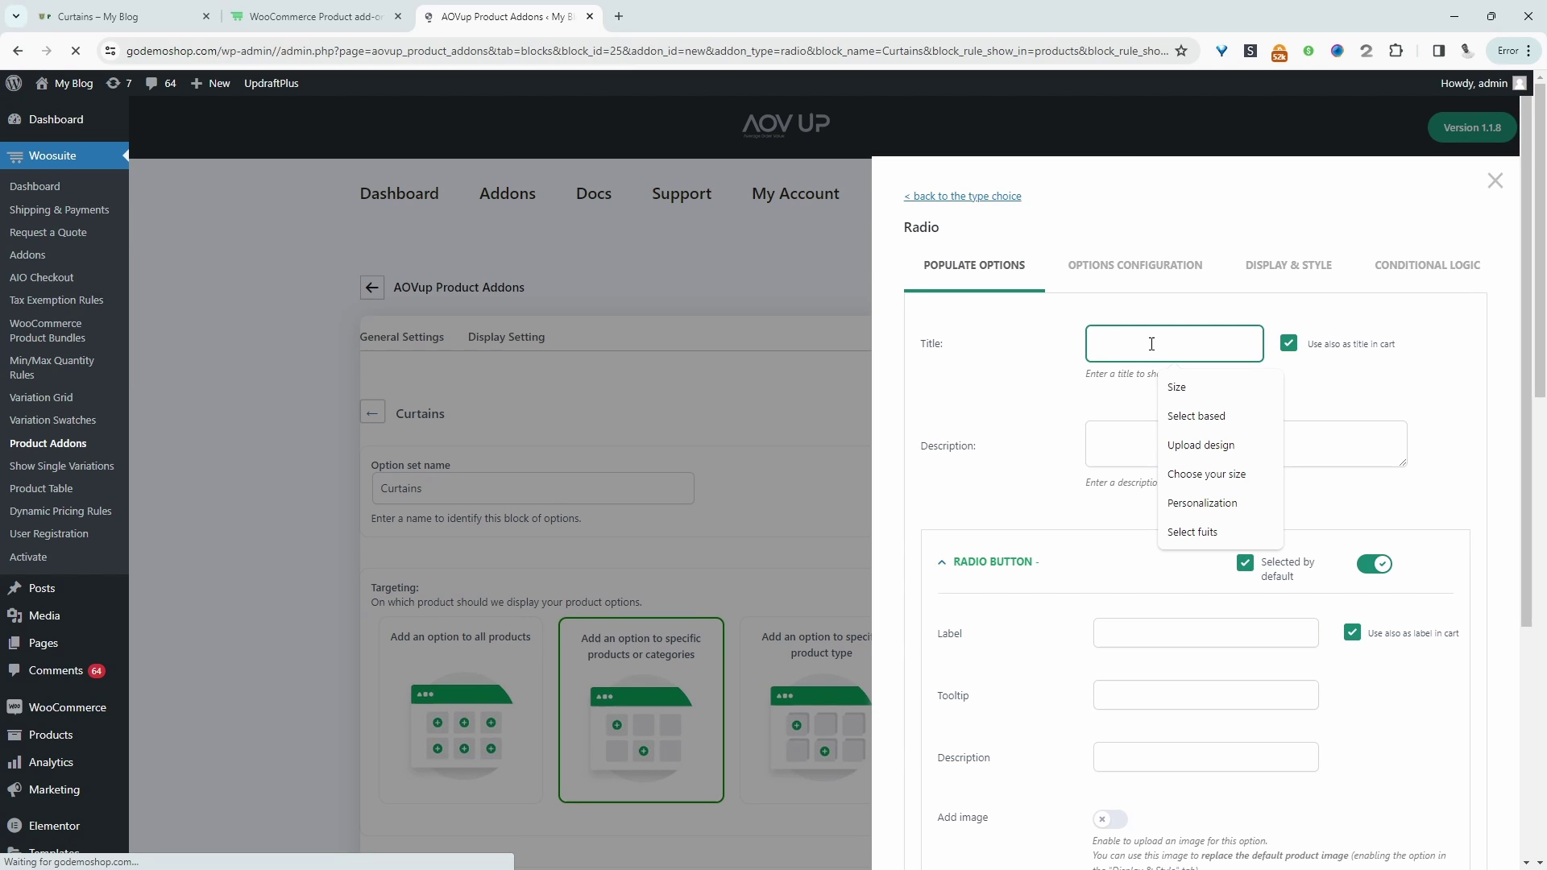
type("Select your fitting type")
scroll(1198, 525, "down", 3)
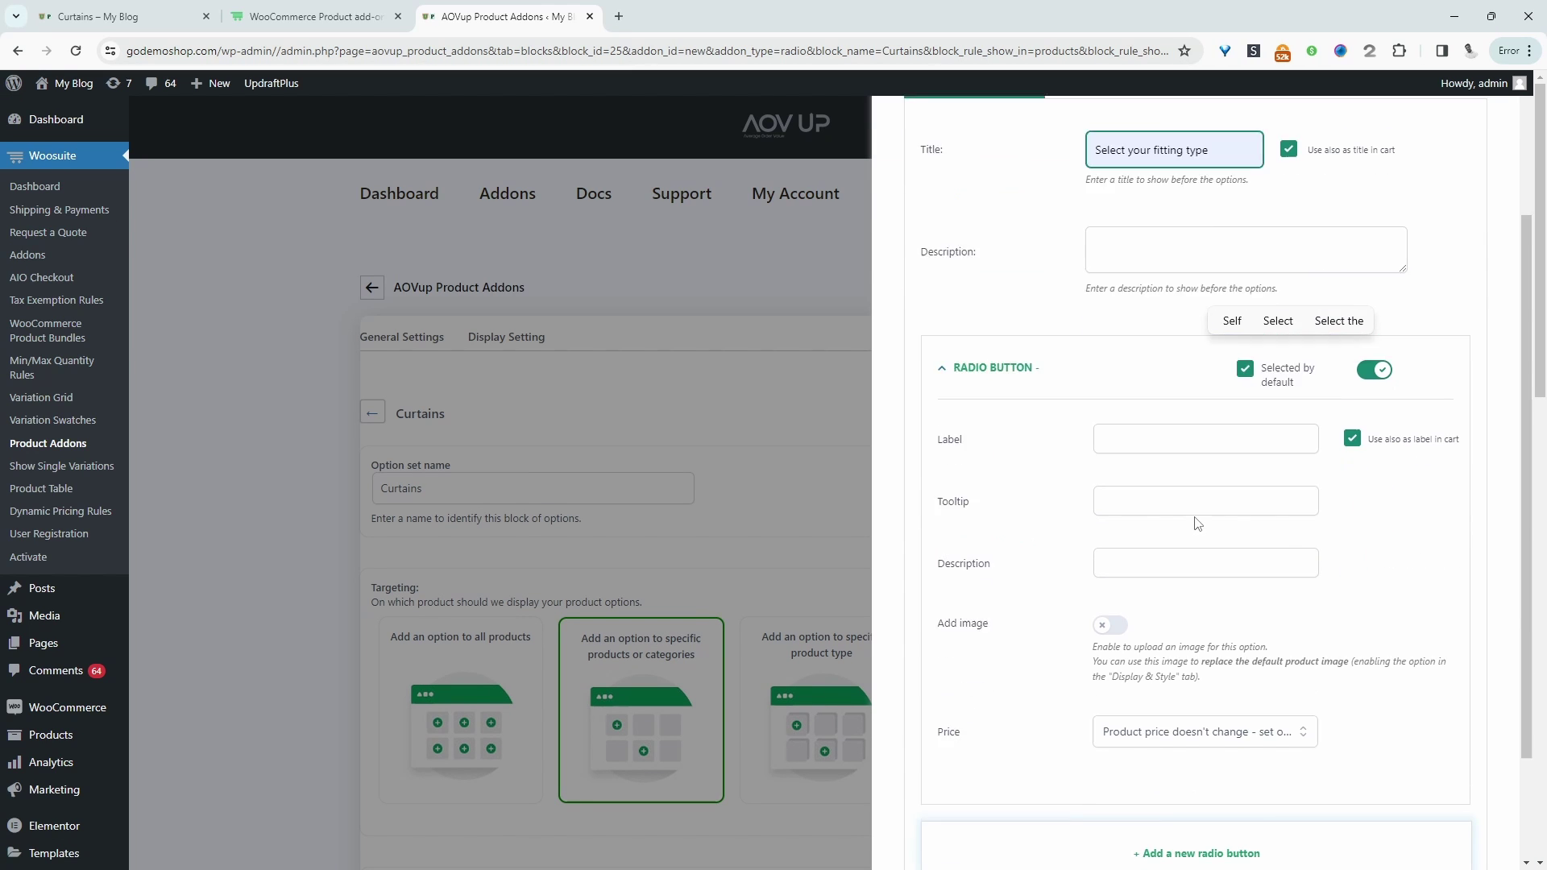
scroll(1137, 449, "up", 2)
left_click(1175, 541)
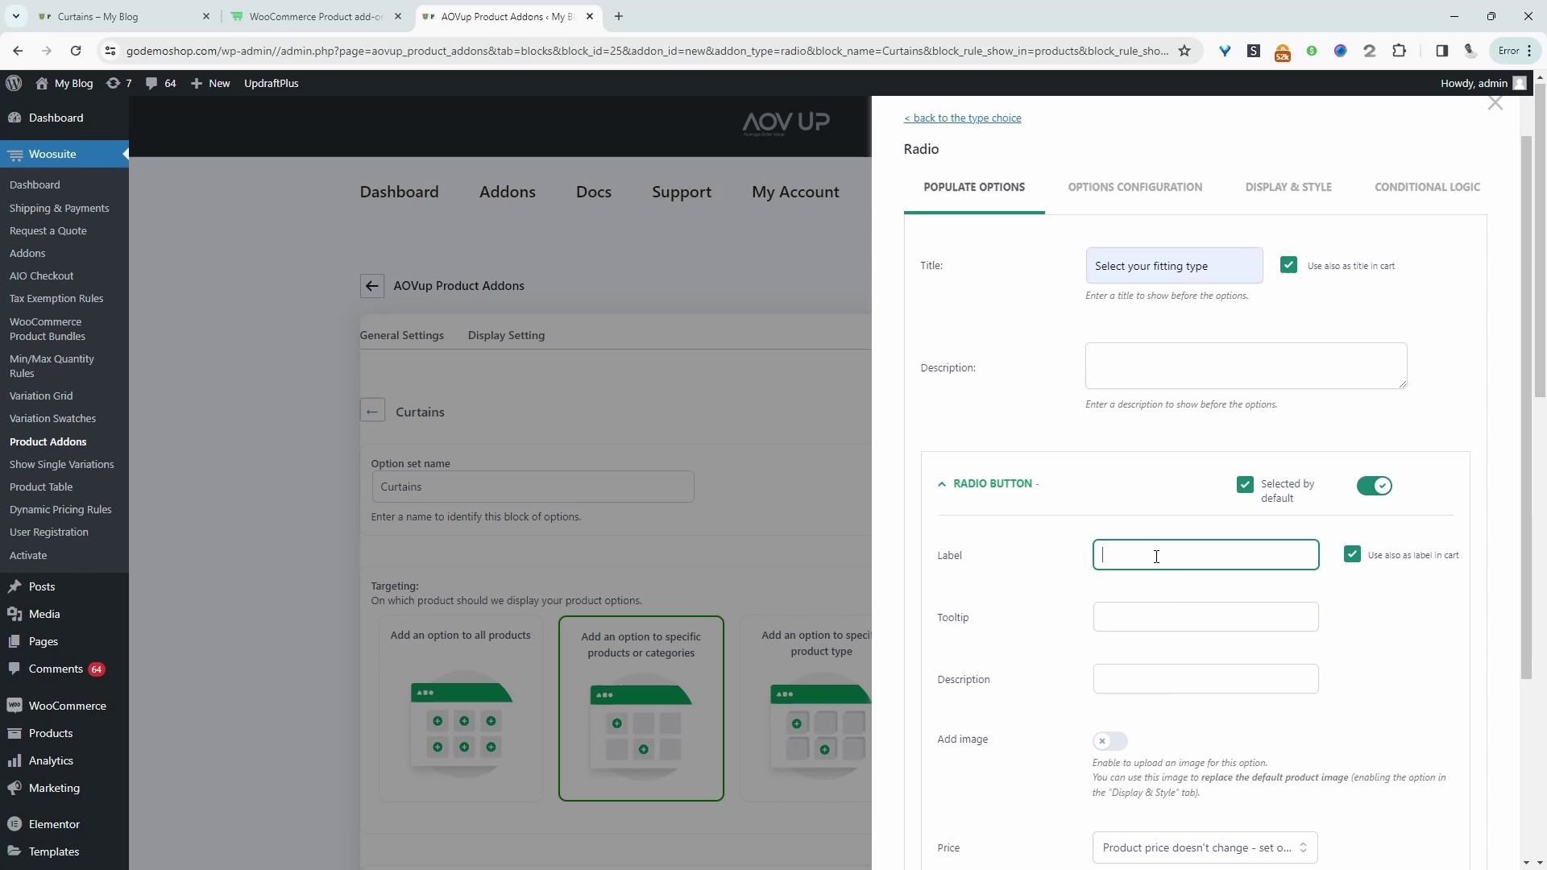
type("Exact")
Add a second radio choice labelled Recess.
scroll(1136, 606, "down", 3)
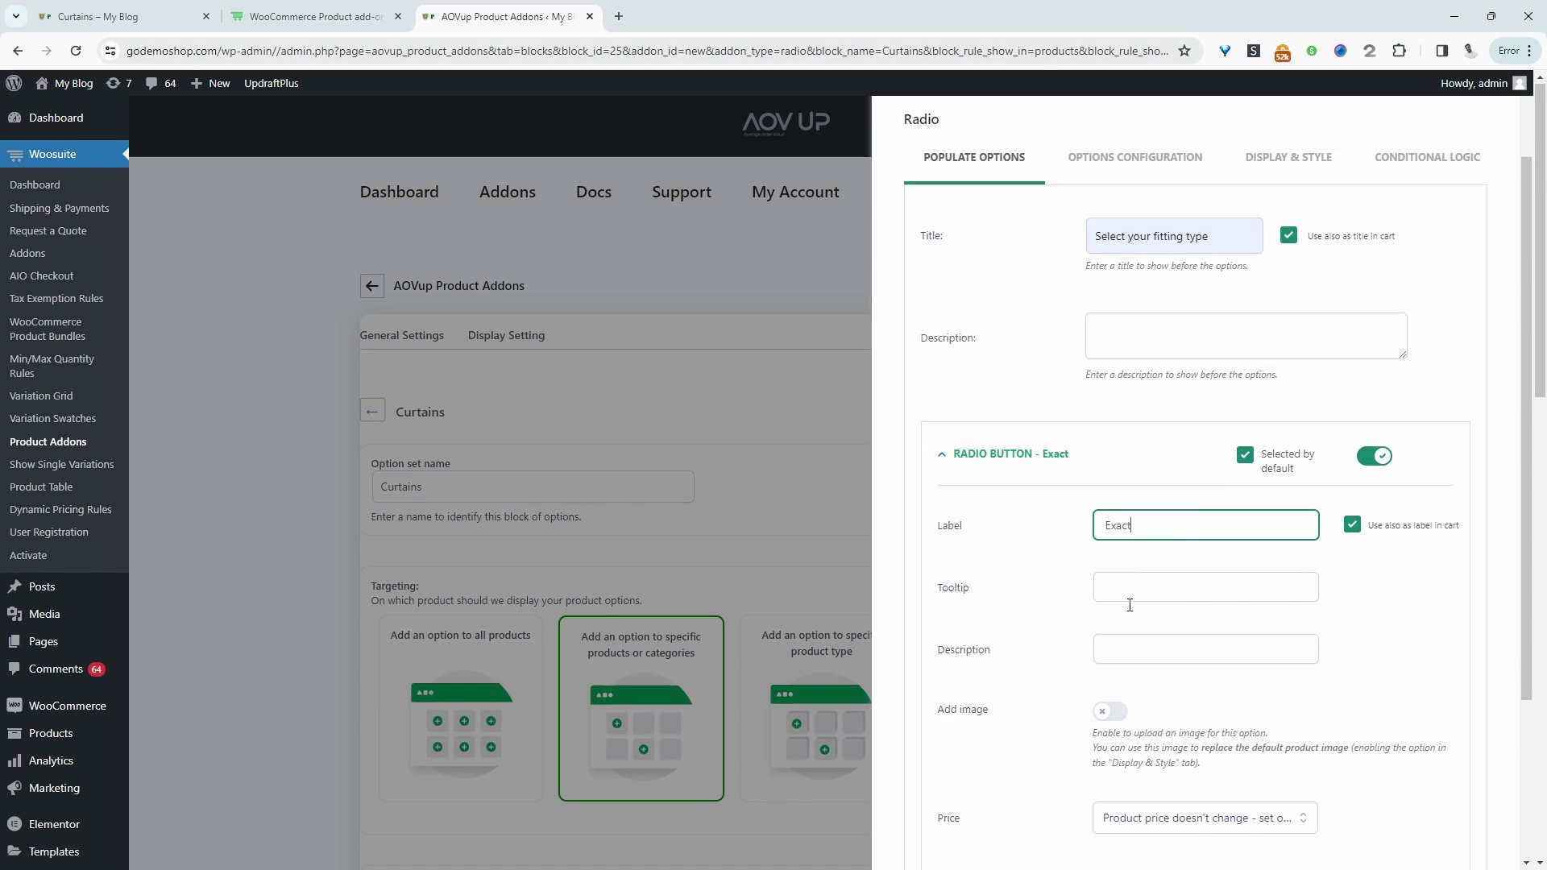
left_click(1174, 712)
left_click(1114, 790)
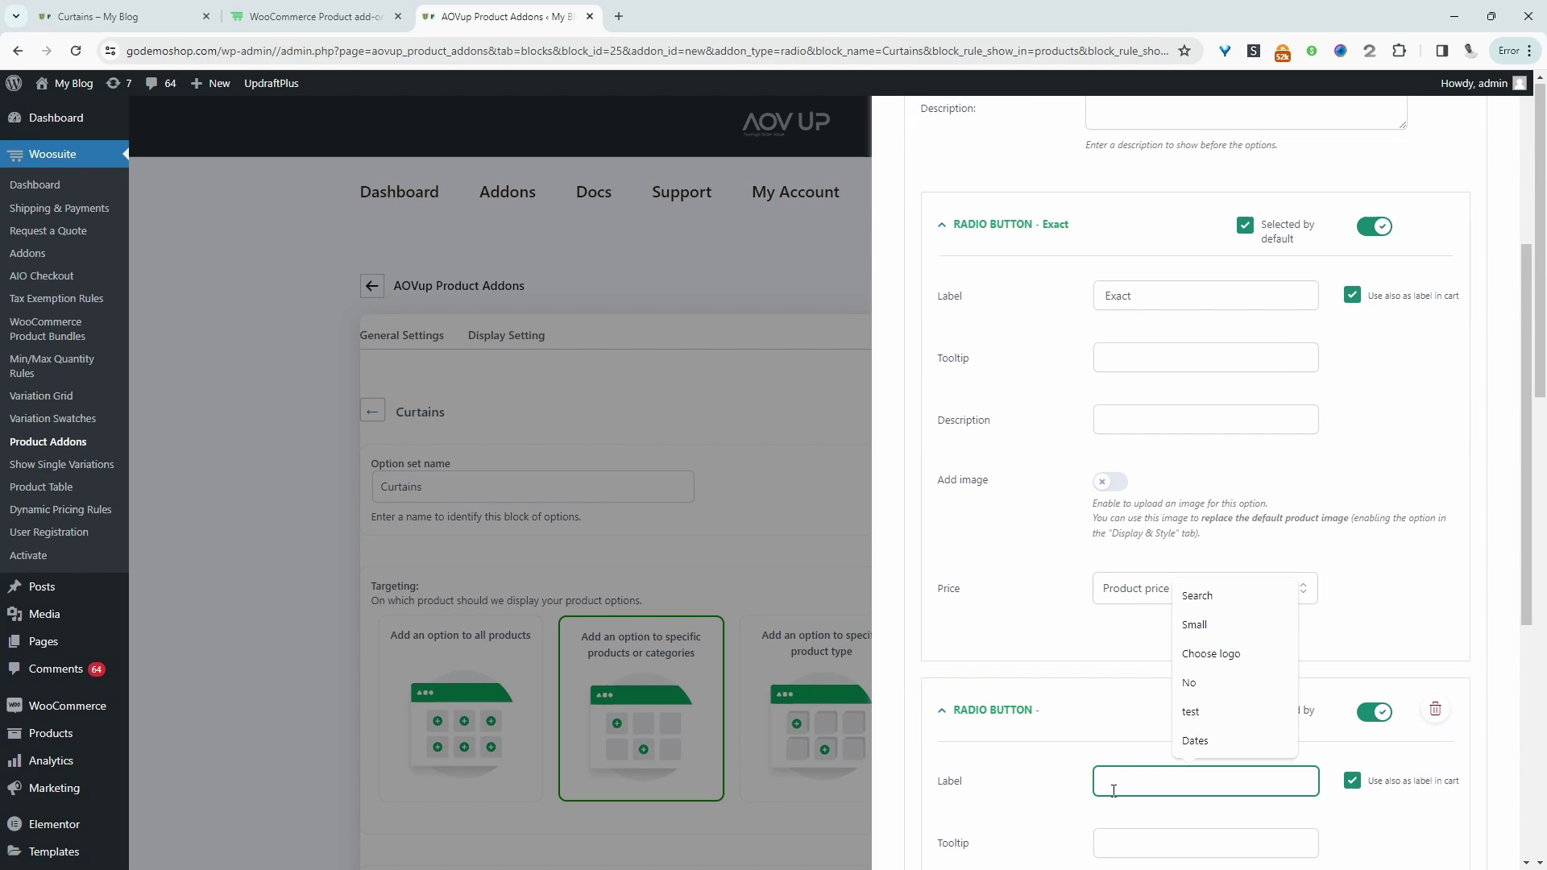
type("Ress")
scroll(1114, 790, "down", 2)
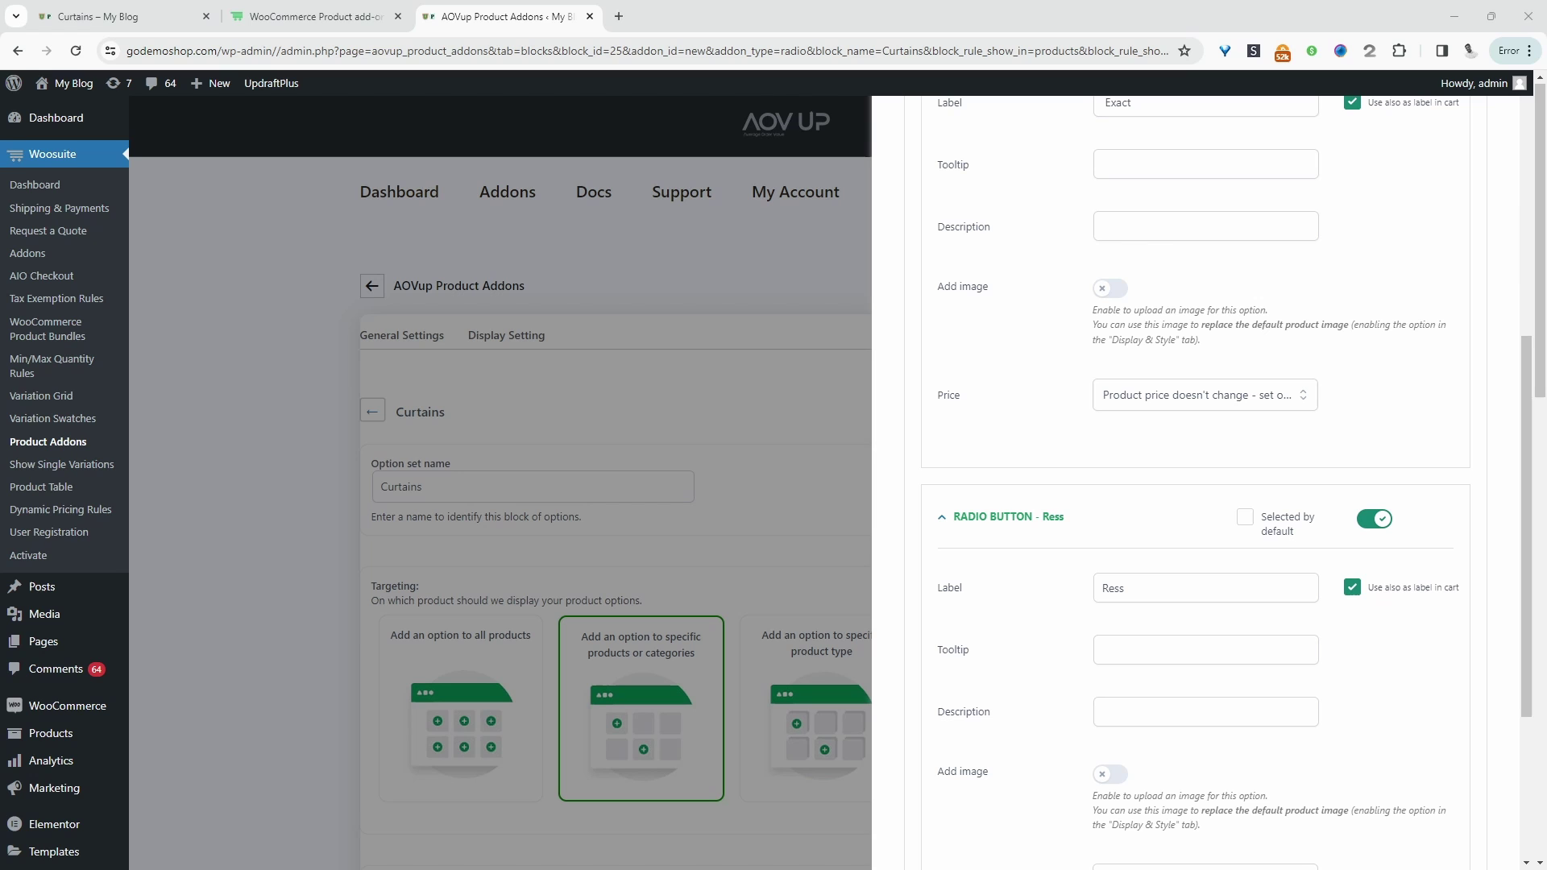
key("BackSpace")
key("BackSpace")
type("cess")
Make Recess increase the price by a fixed regular cost of 15.
scroll(1199, 450, "down", 1)
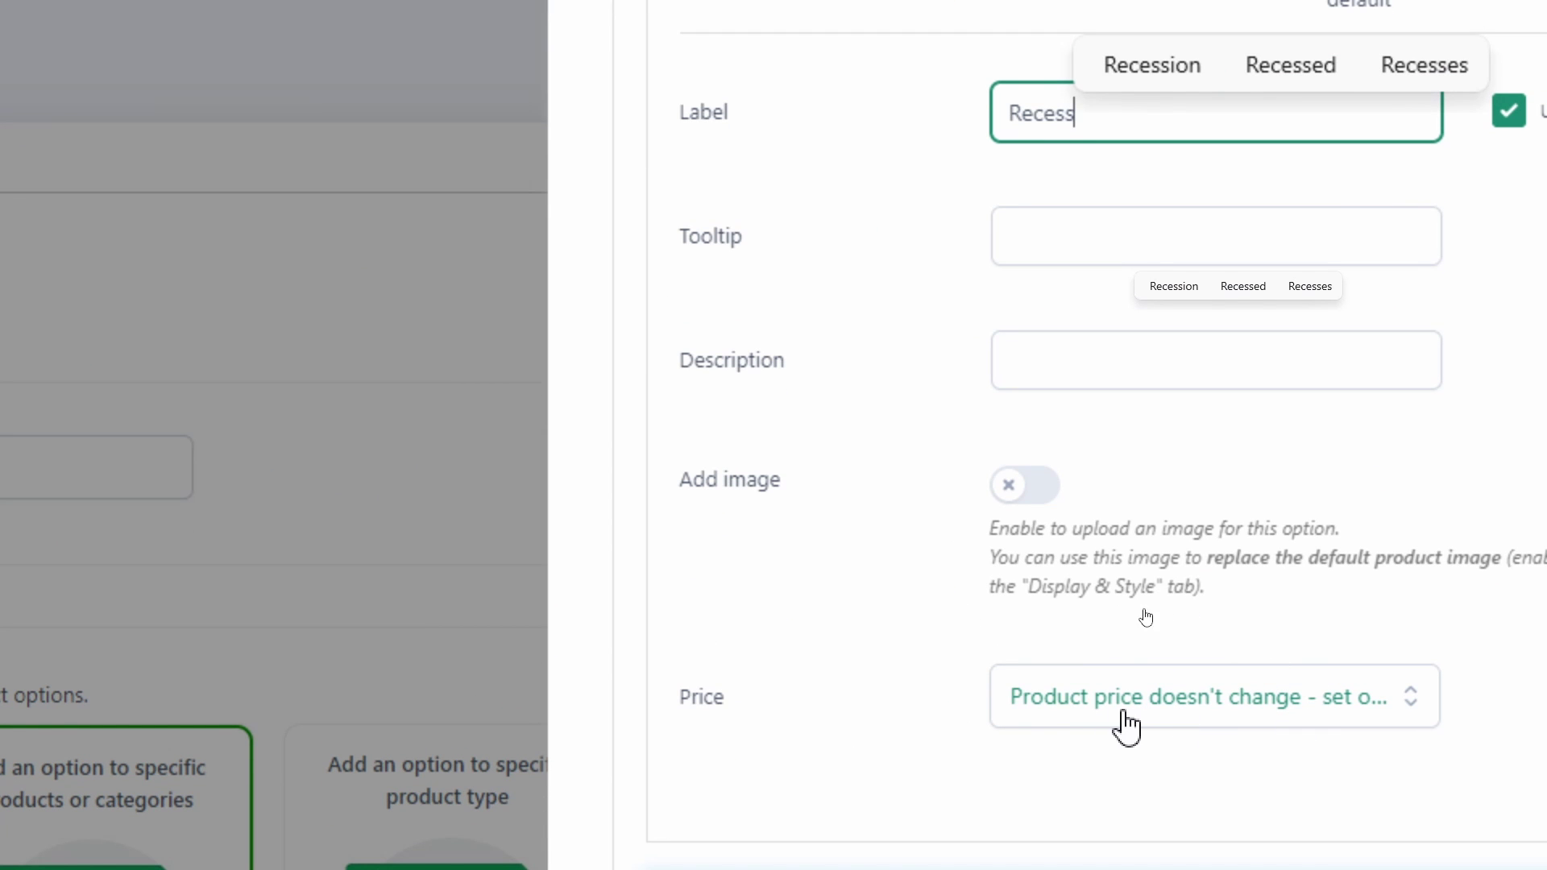
left_click(1077, 719)
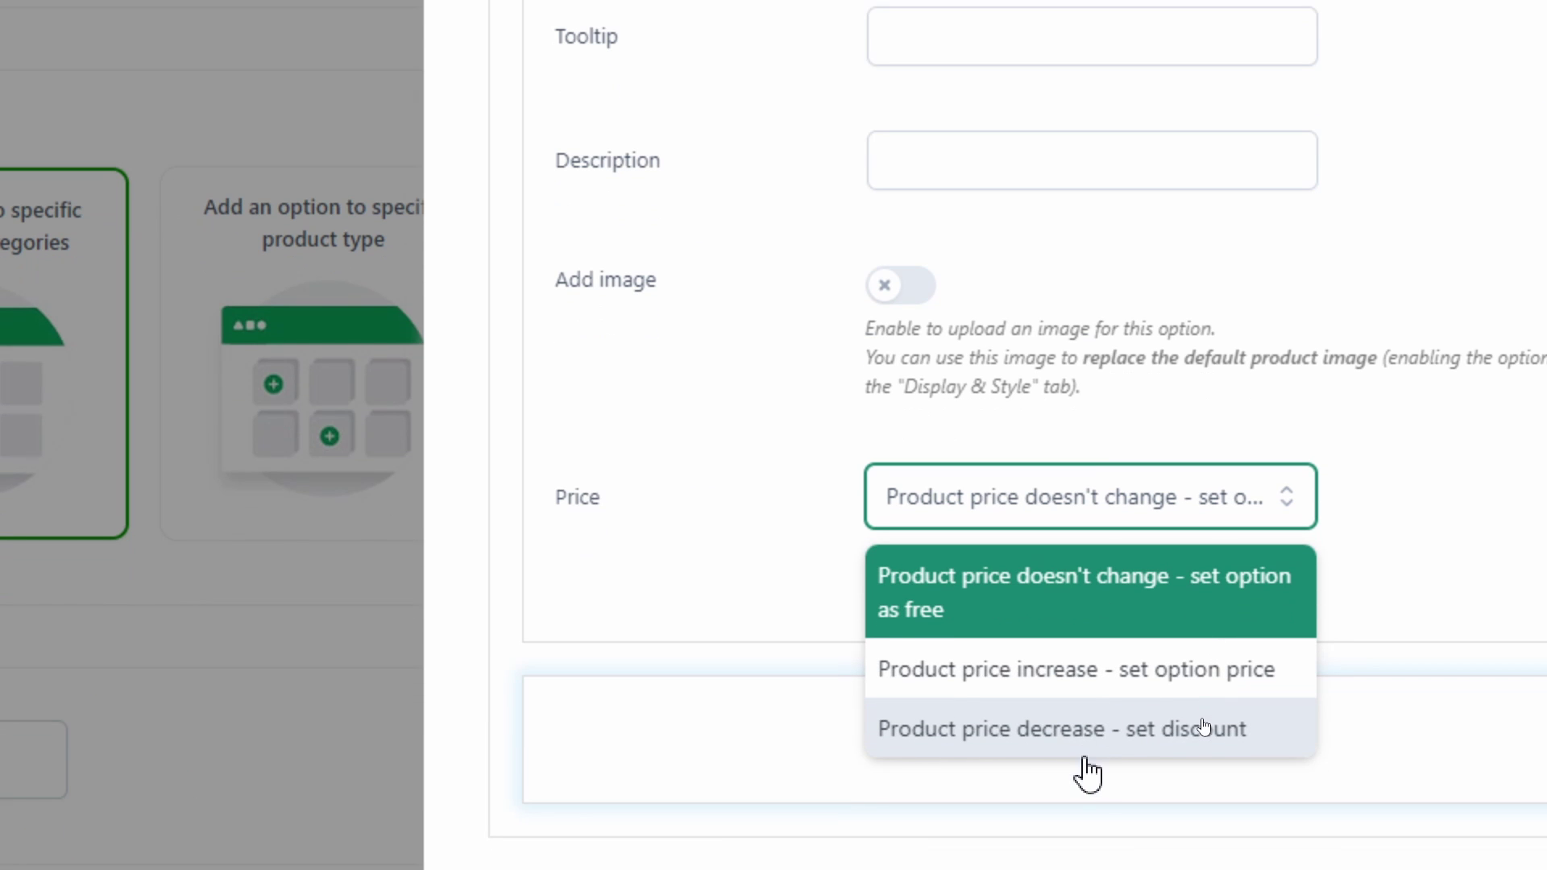
left_click(1062, 681)
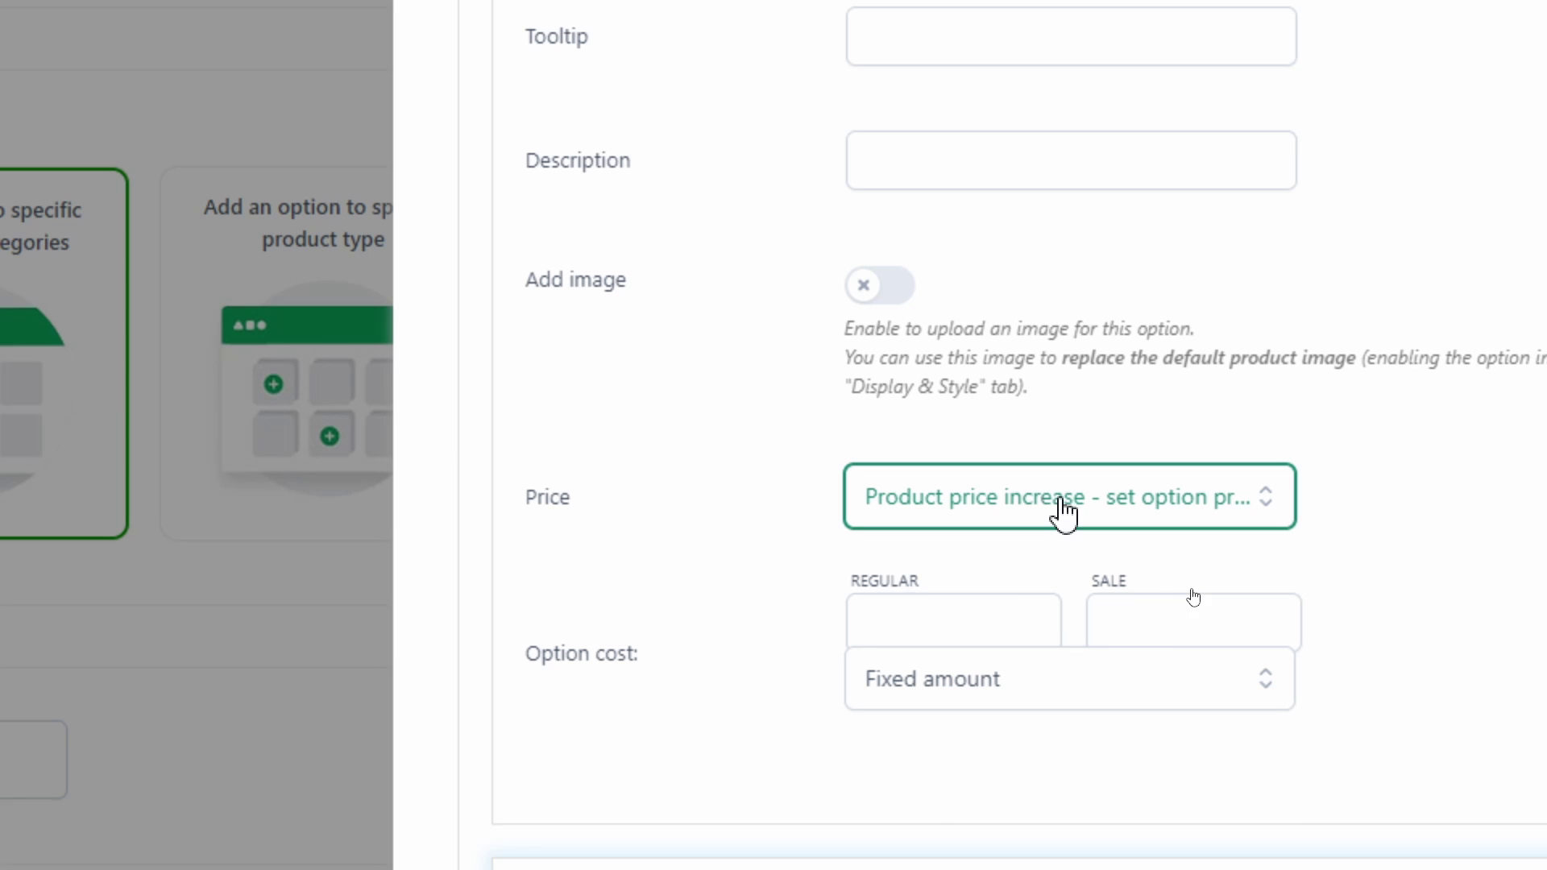
left_click(970, 675)
left_click(973, 616)
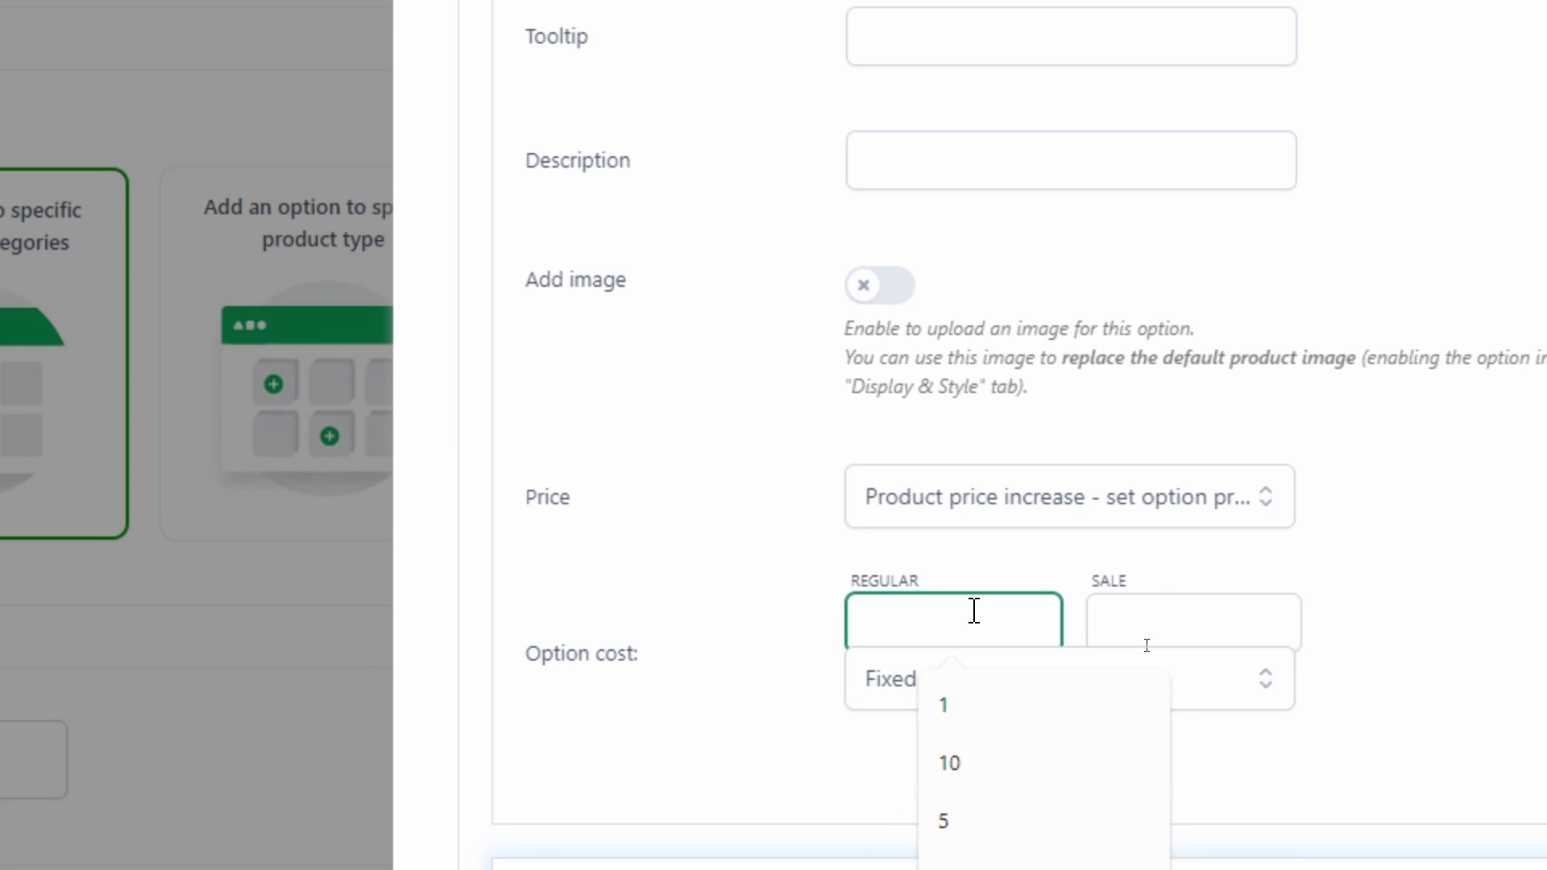
type("15")
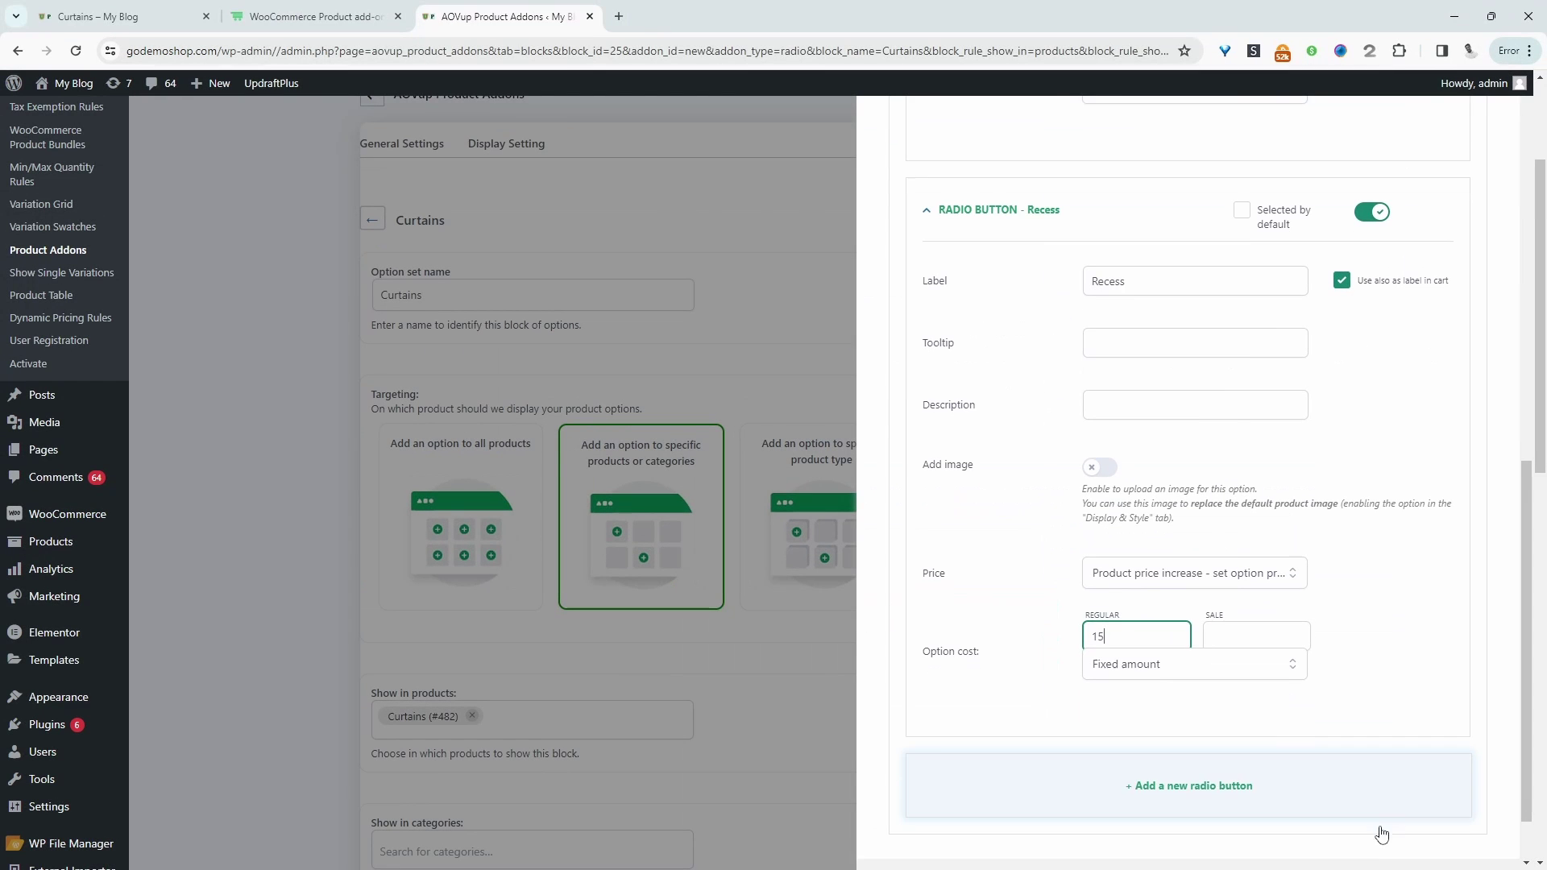
scroll(1381, 829, "down", 2)
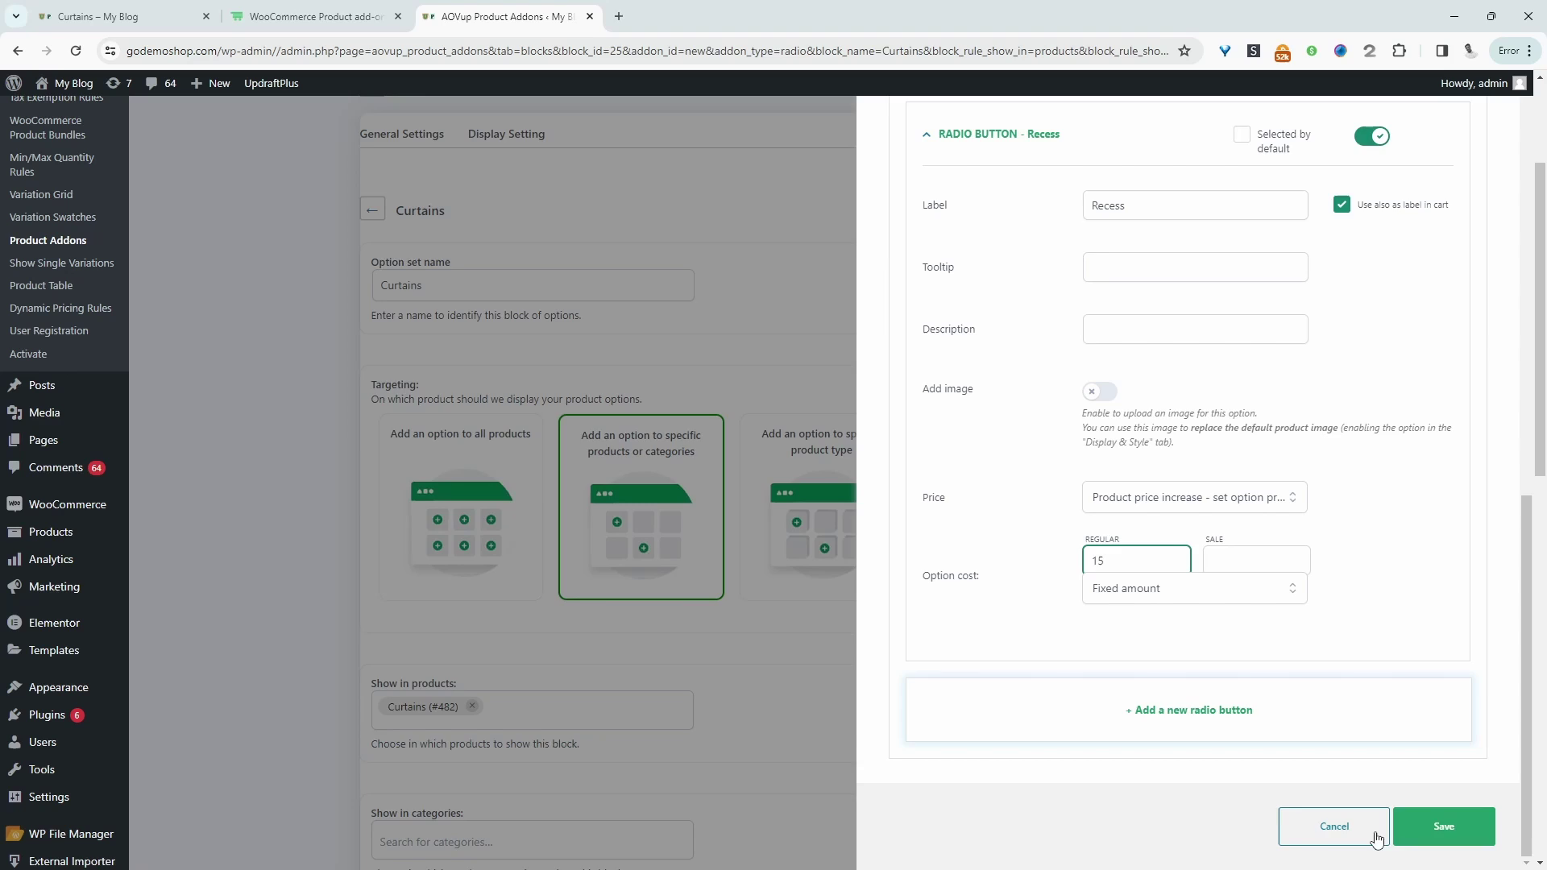
Save the fitting-type radio option and preview it on the Curtains product page.
left_click(1402, 828)
scroll(929, 580, "down", 9)
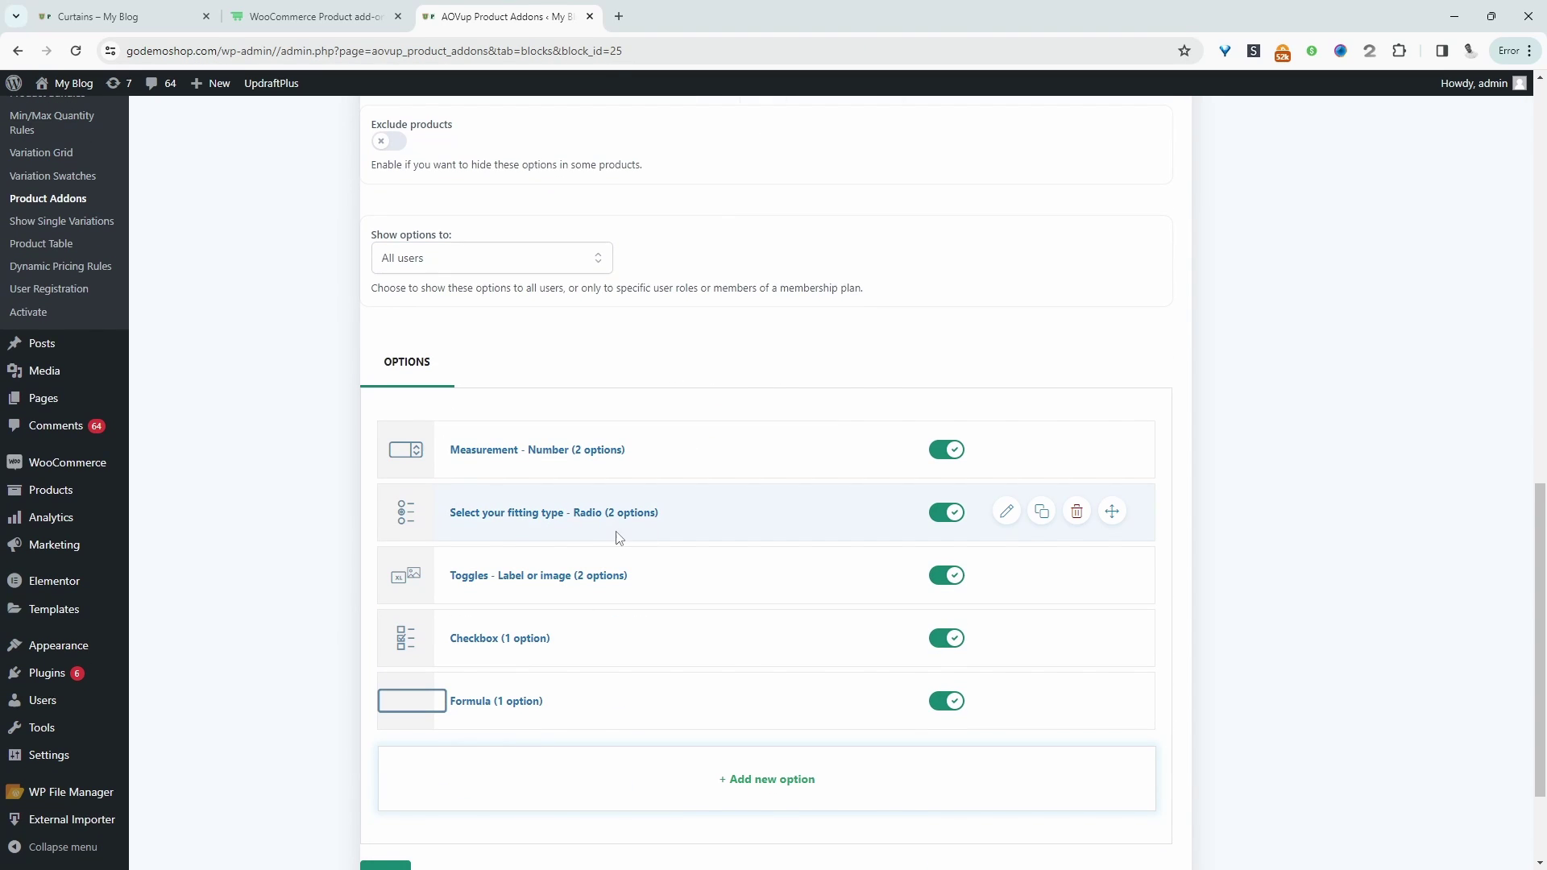
left_click(96, 22)
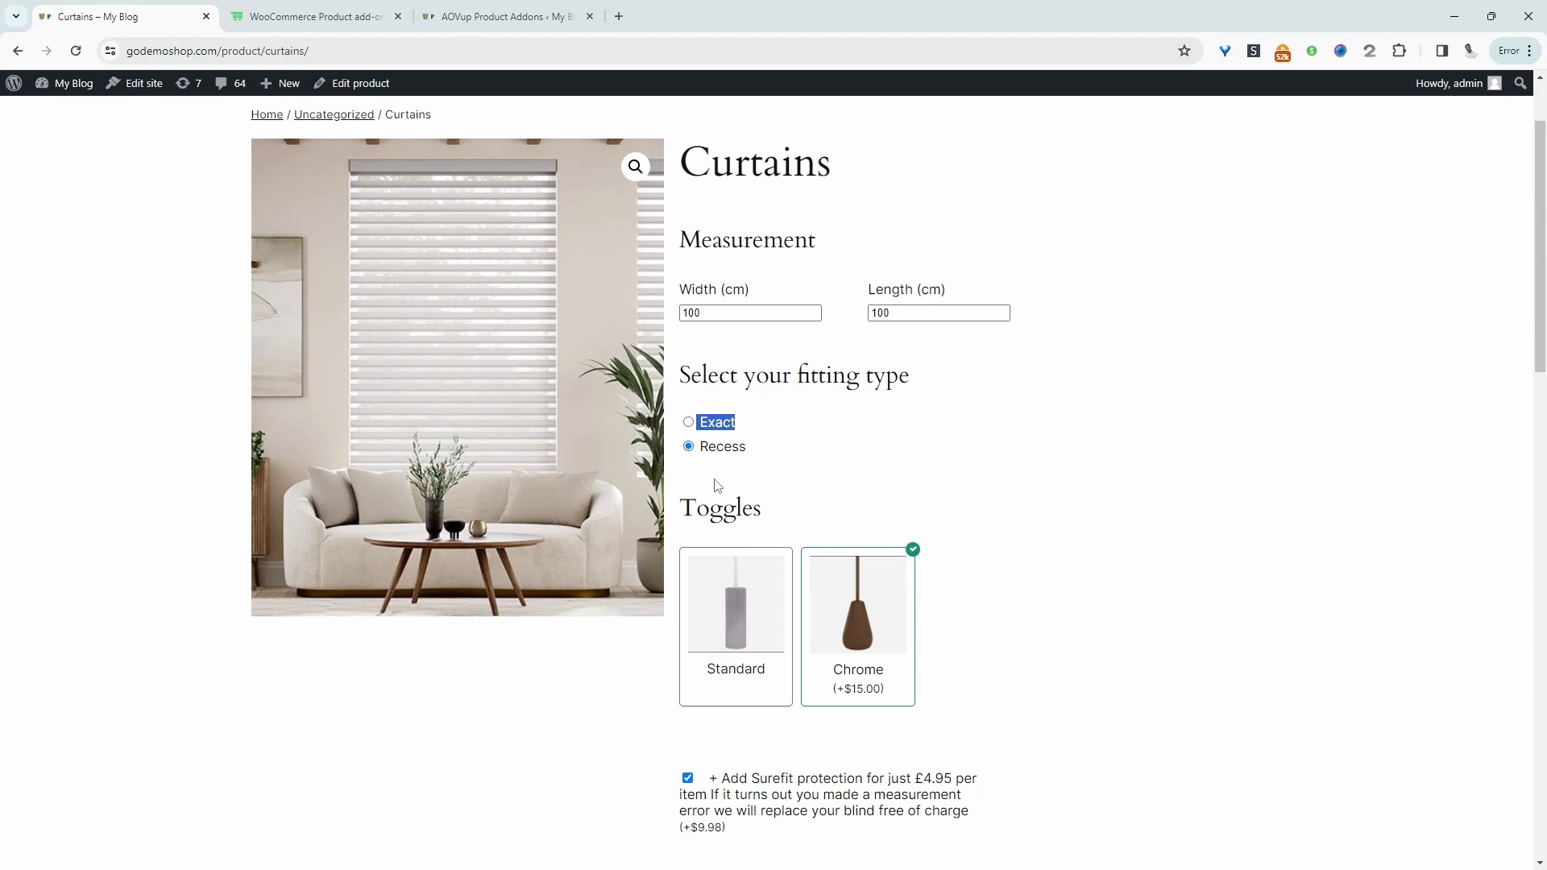
Back in the admin, open the '+ Add new option' list and close it without adding.
left_click(500, 17)
left_click(825, 774)
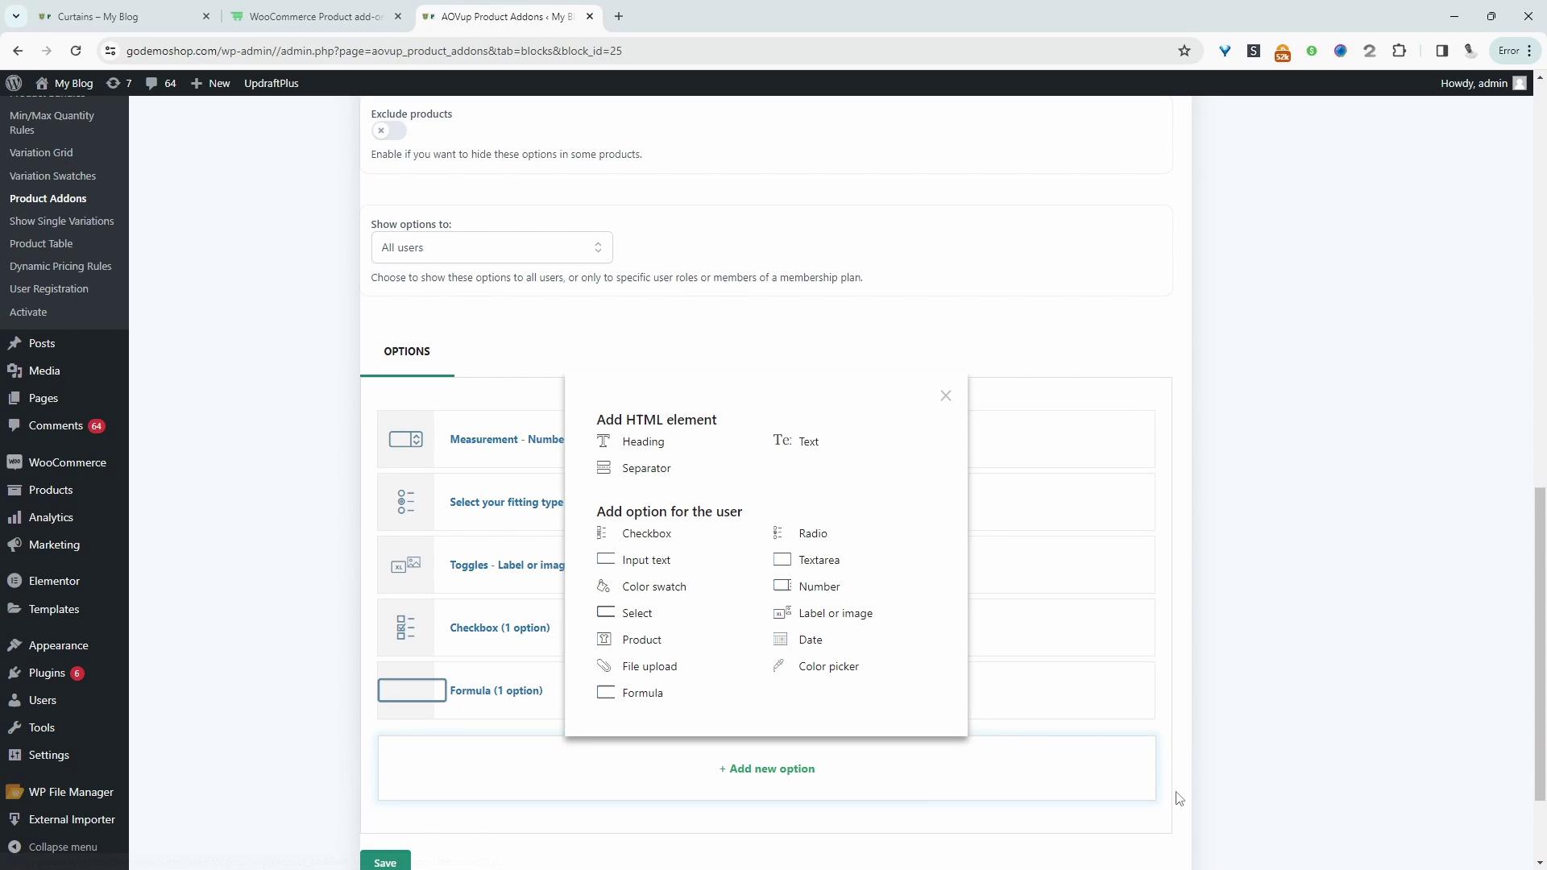
left_click(946, 396)
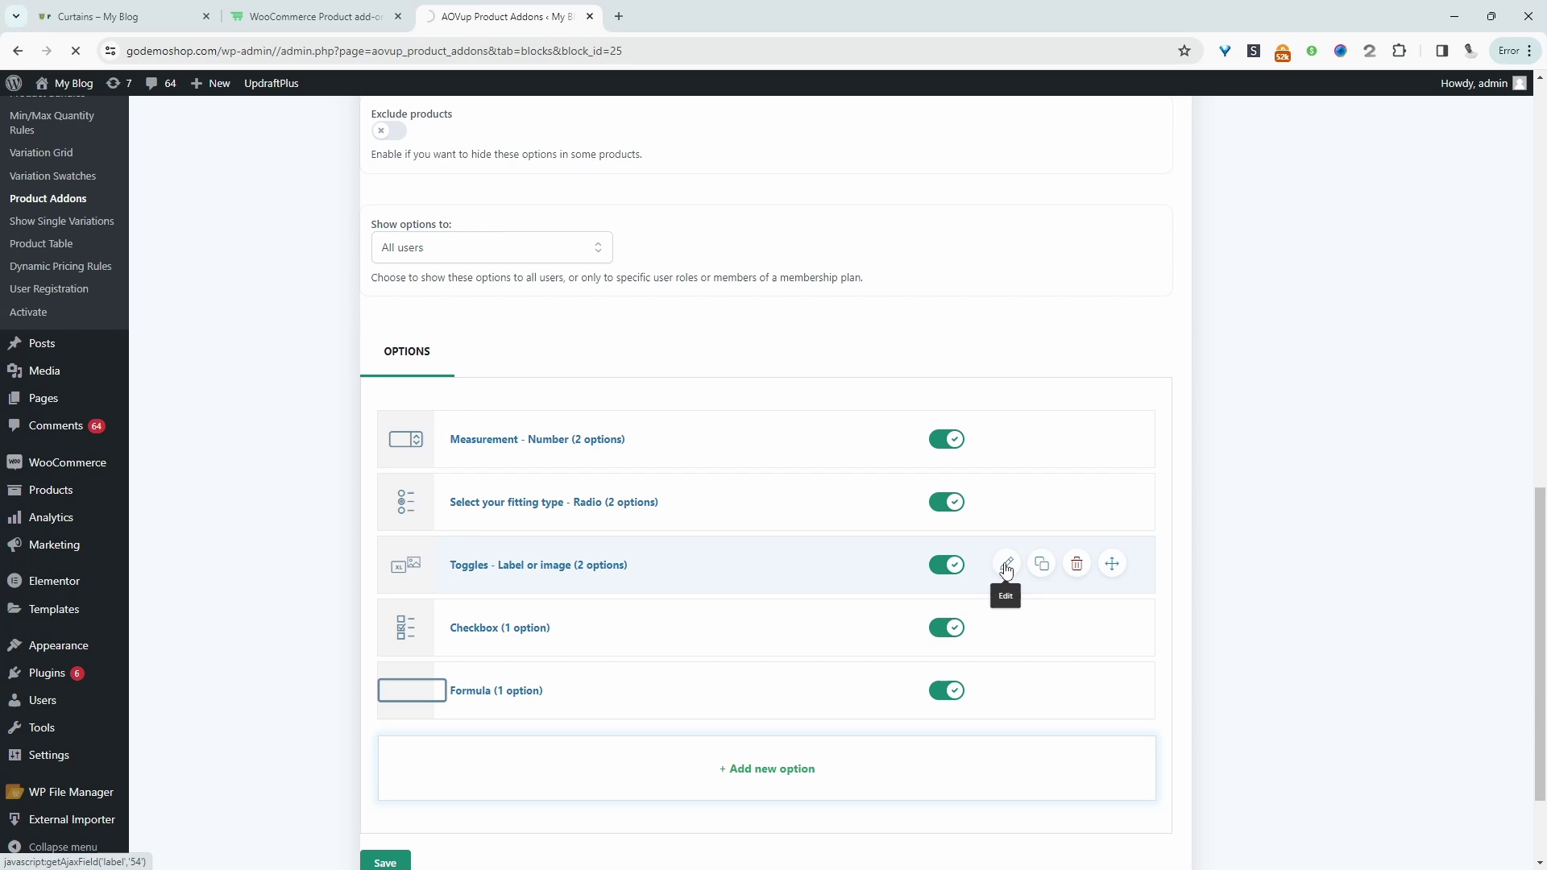
Replace the Standard toggle choice's image with the wooden pendant picture.
left_click(668, 548)
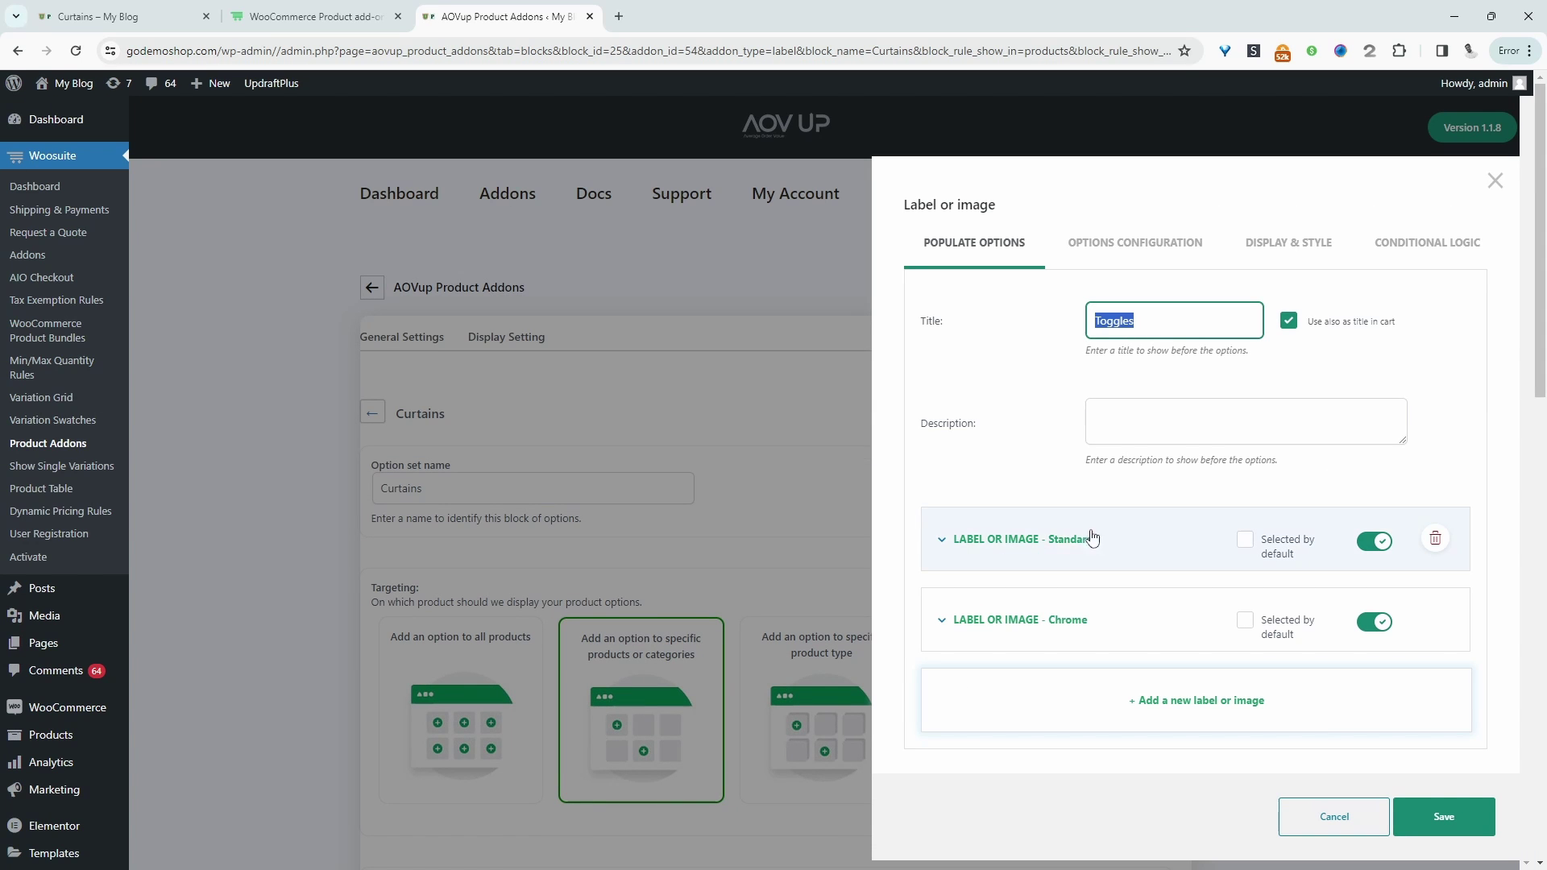
left_click(946, 552)
scroll(1048, 524, "down", 2)
left_click_drag(1147, 455, 1112, 456)
scroll(1100, 485, "down", 3)
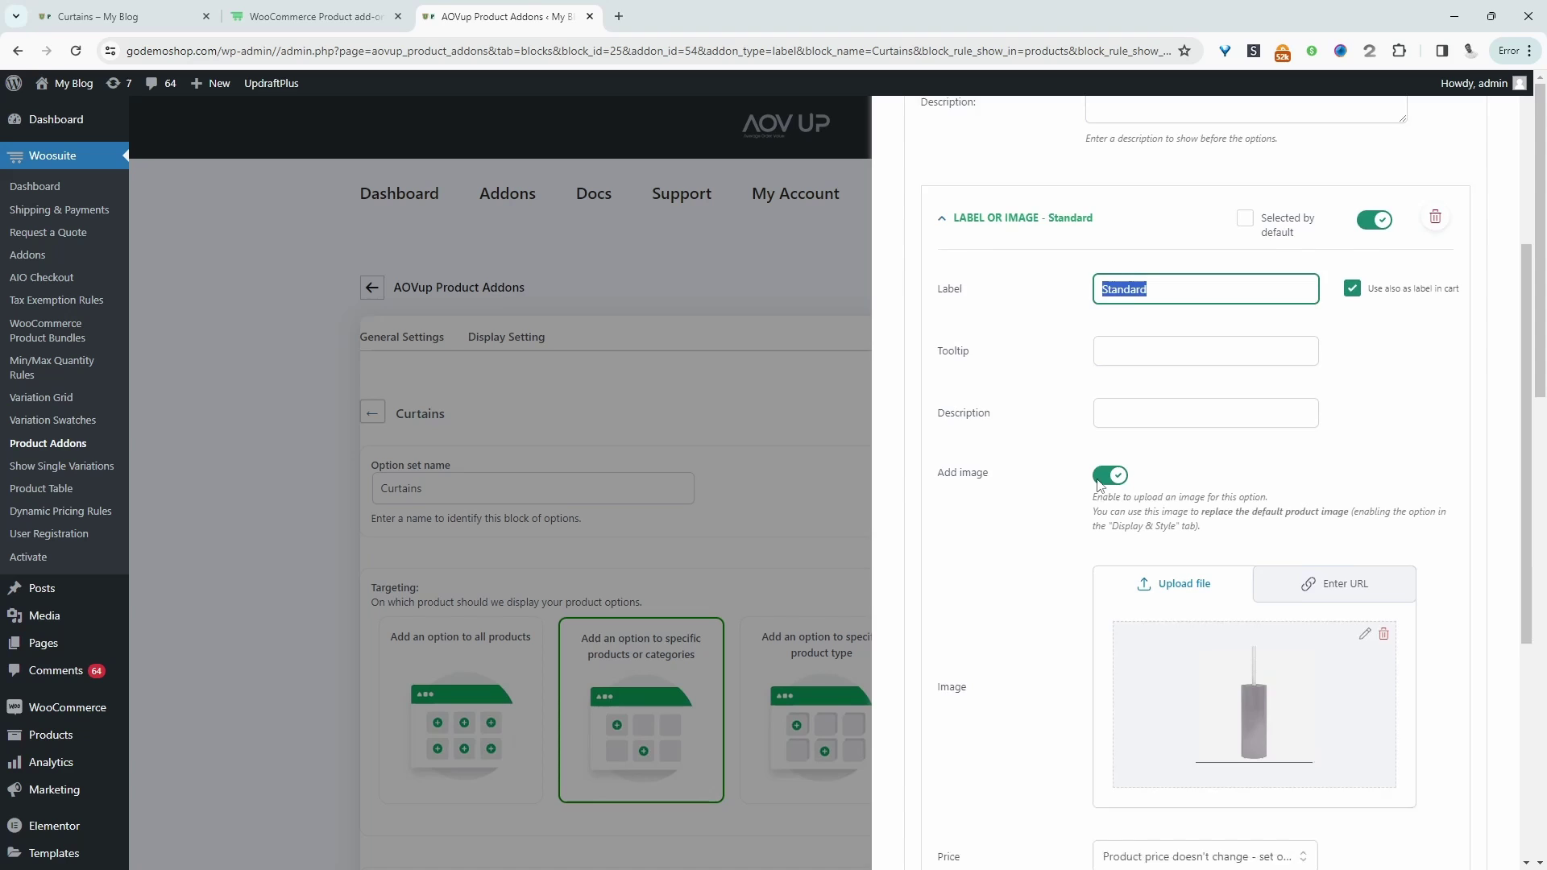
left_click(1111, 440)
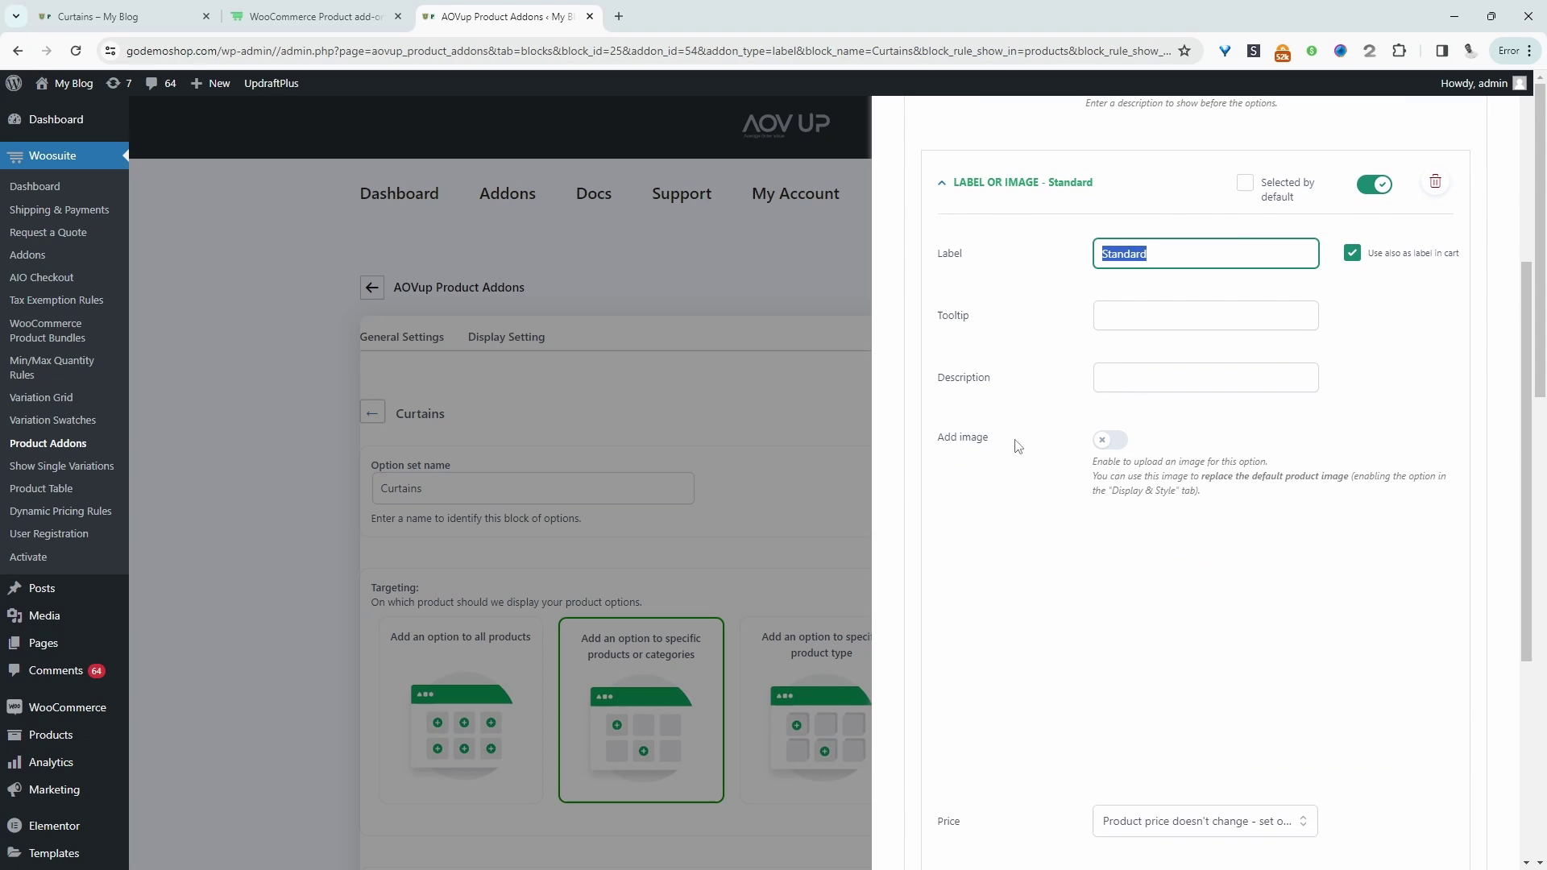
left_click(1110, 440)
left_click(1382, 600)
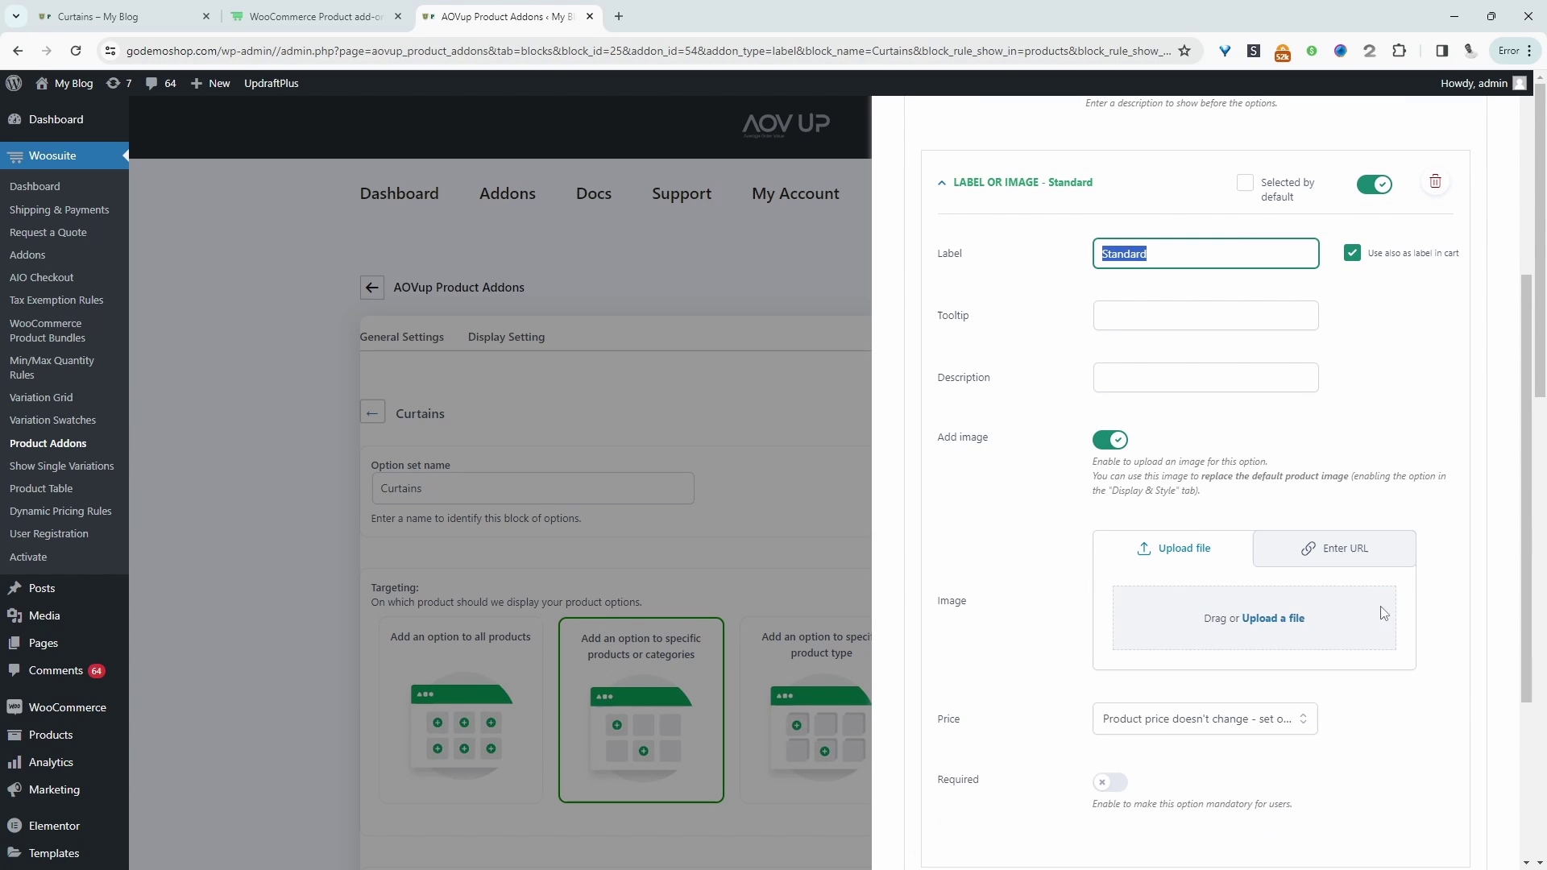
left_click(1259, 619)
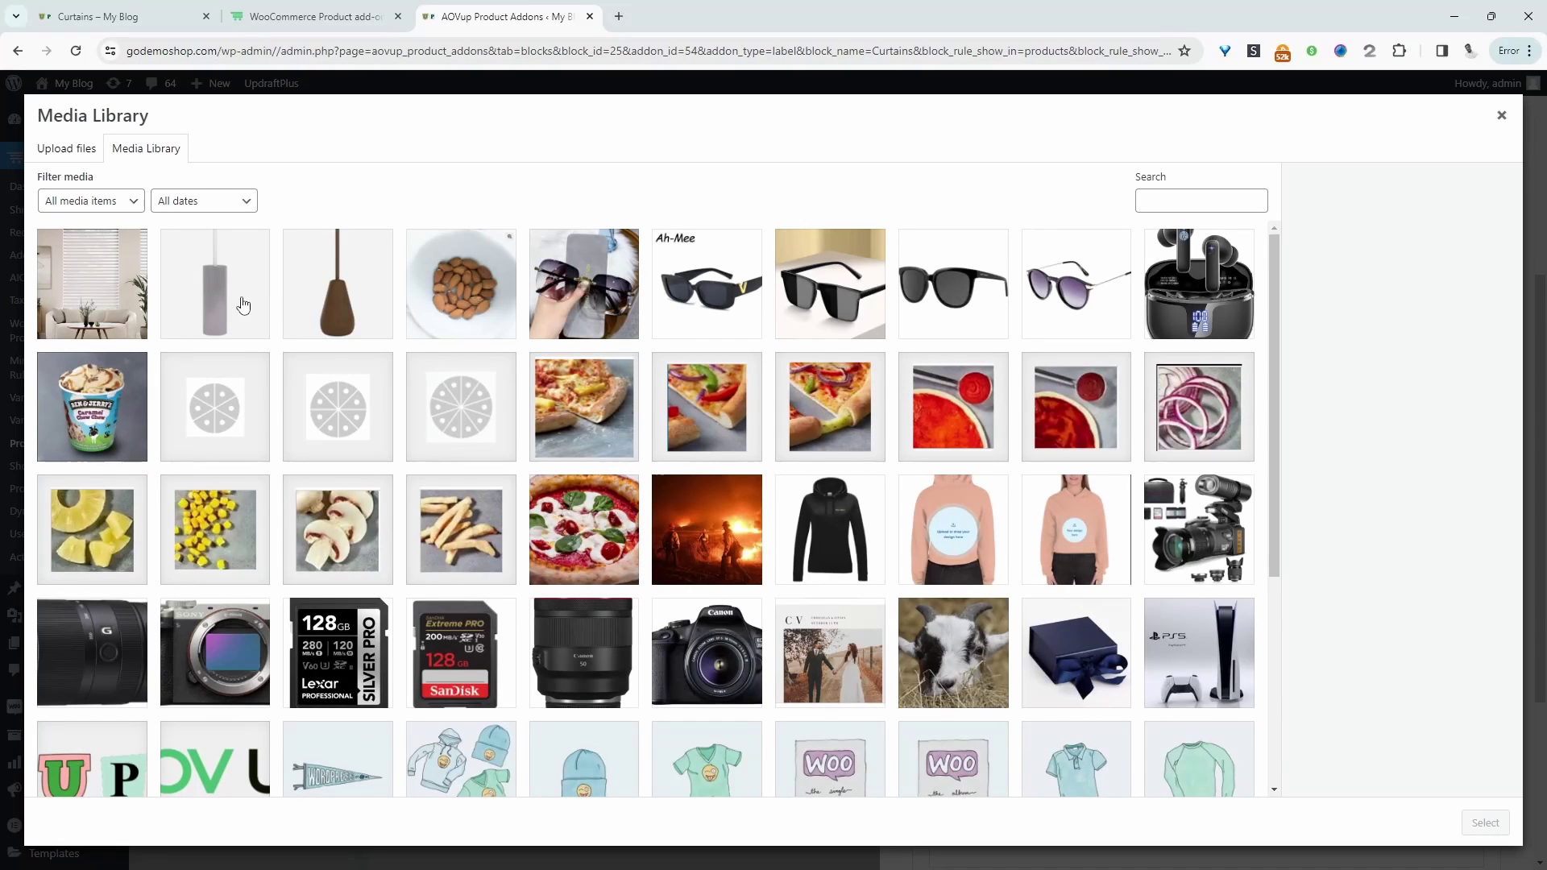
left_click(349, 305)
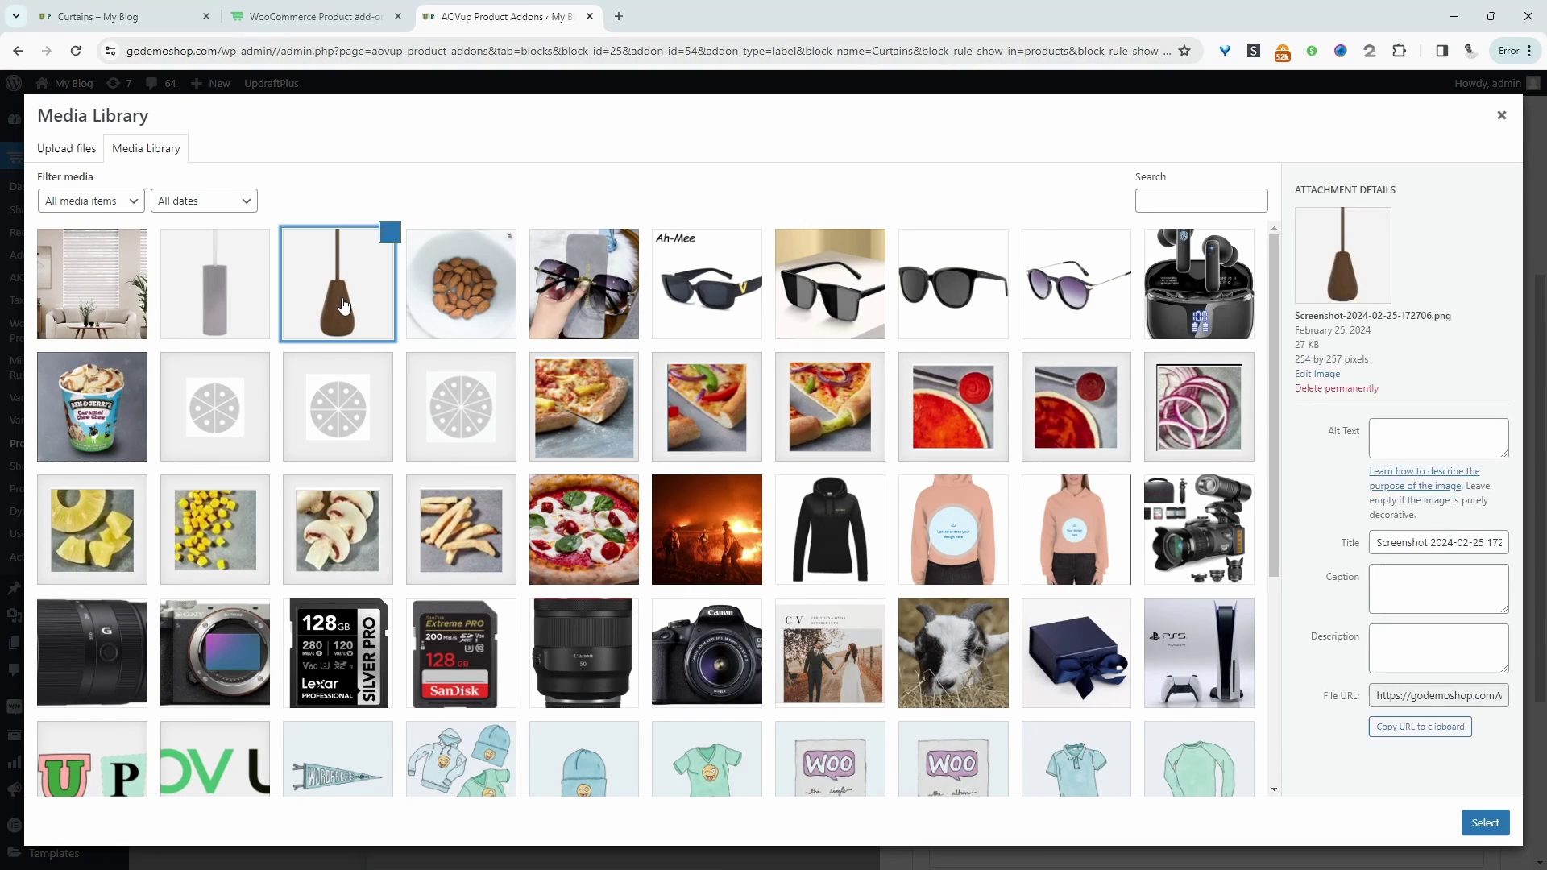
left_click(1481, 829)
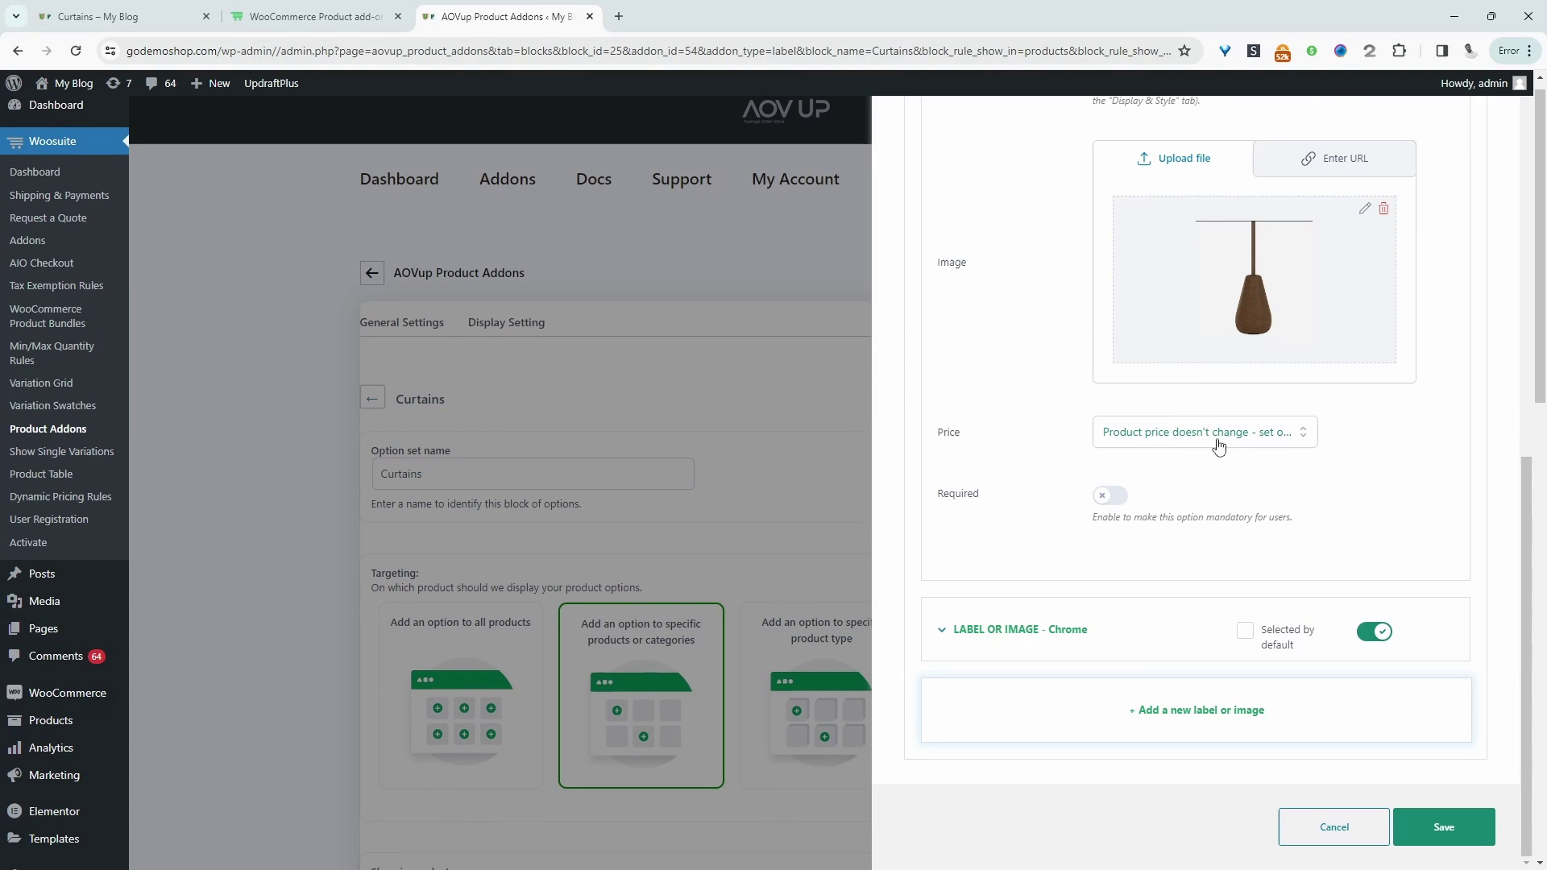
Give the Chrome choice the grey pendant image and save the Toggles option.
left_click(1066, 633)
scroll(1129, 666, "down", 3)
scroll(1389, 475, "down", 4)
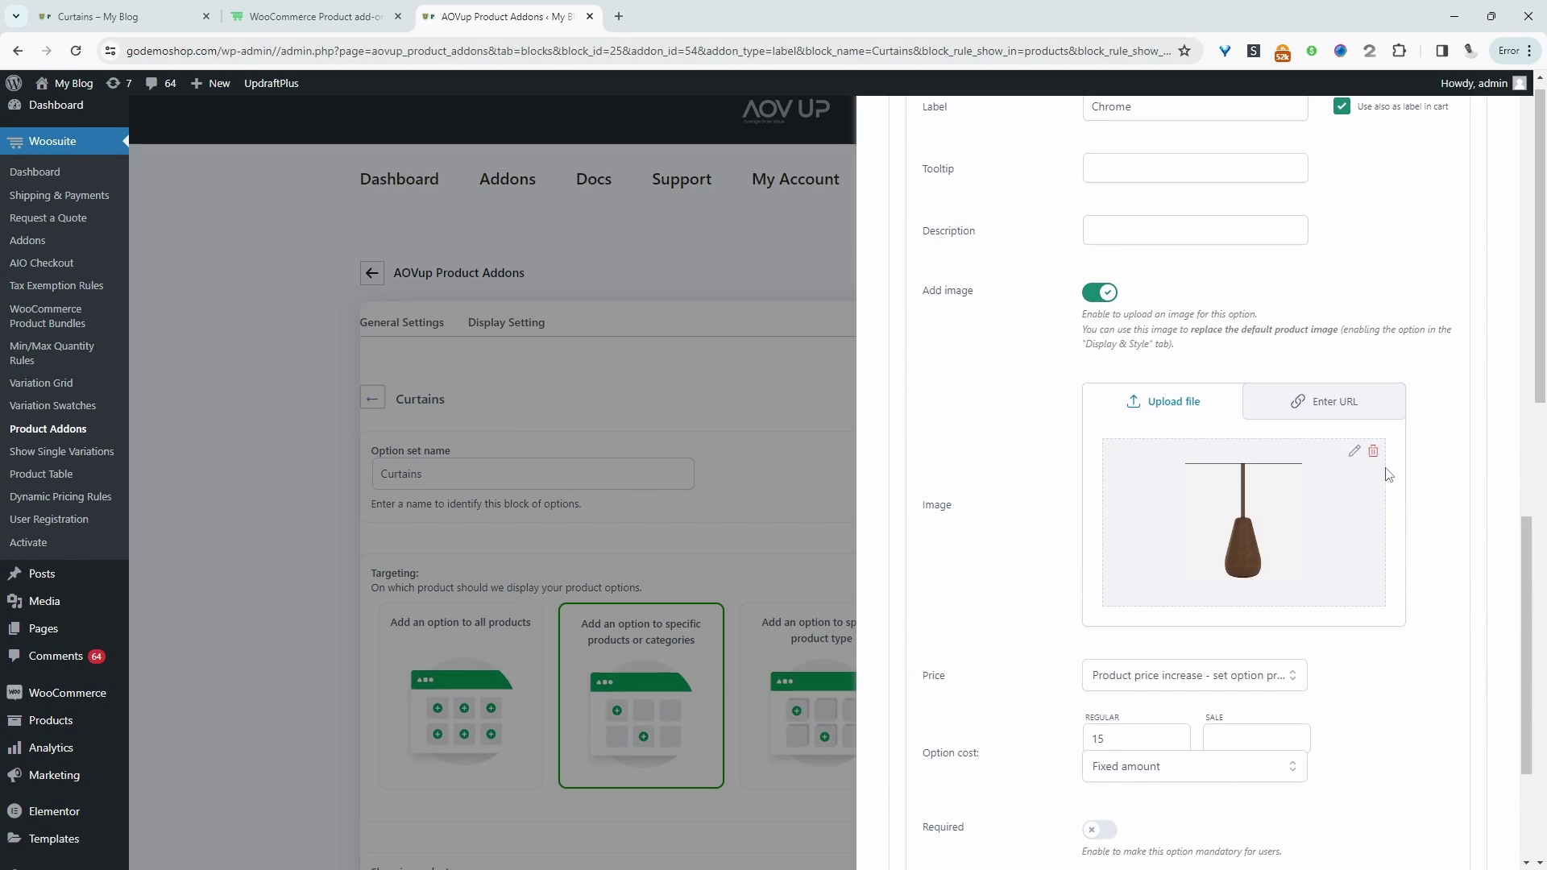
left_click(1373, 451)
left_click(1257, 477)
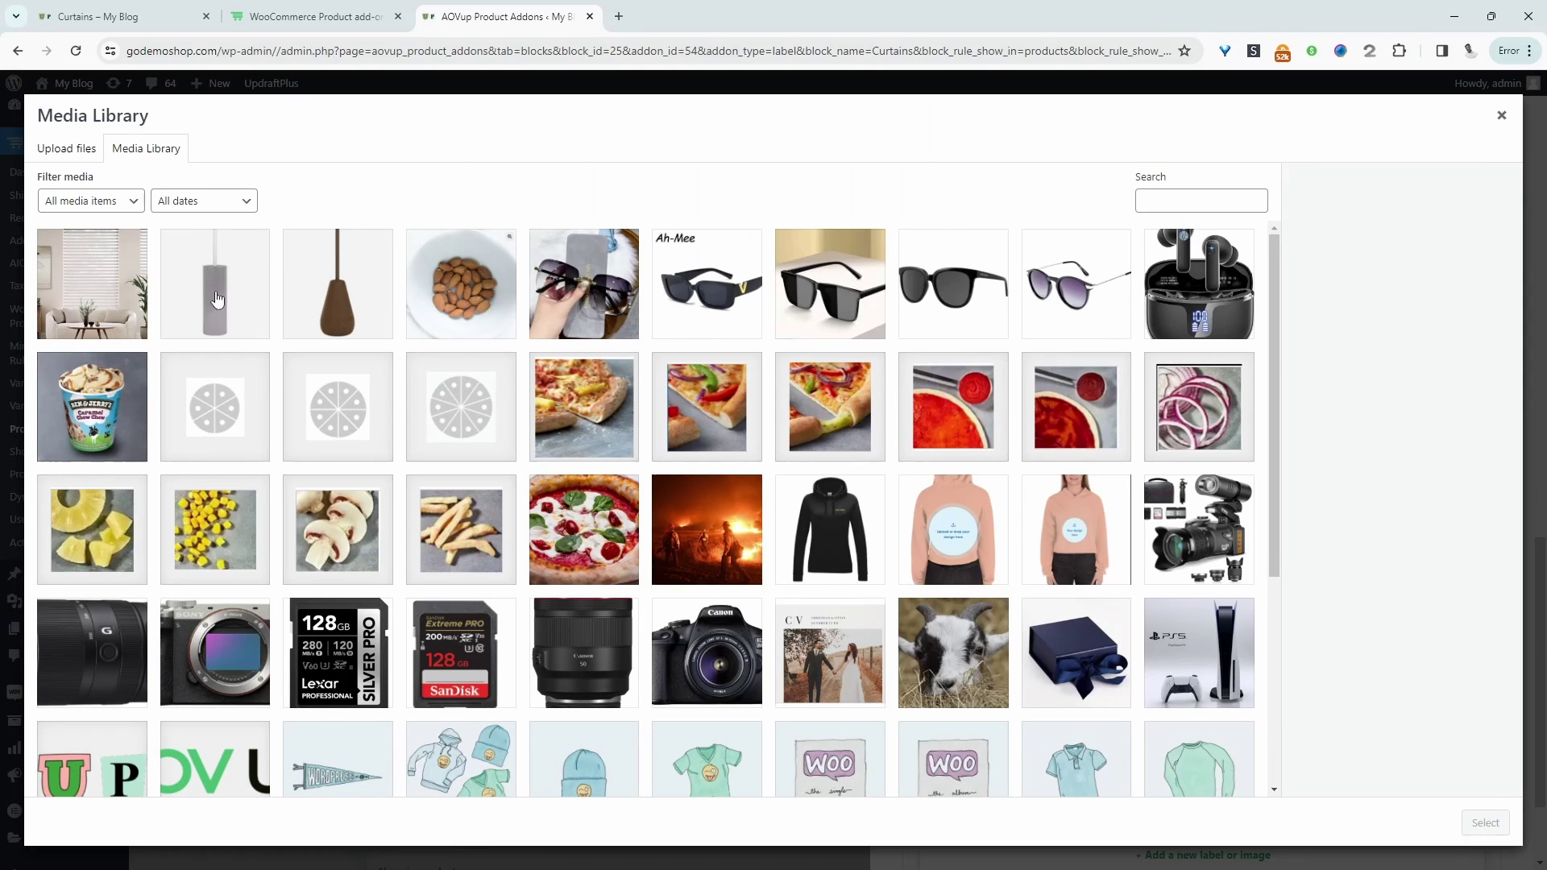
left_click(216, 300)
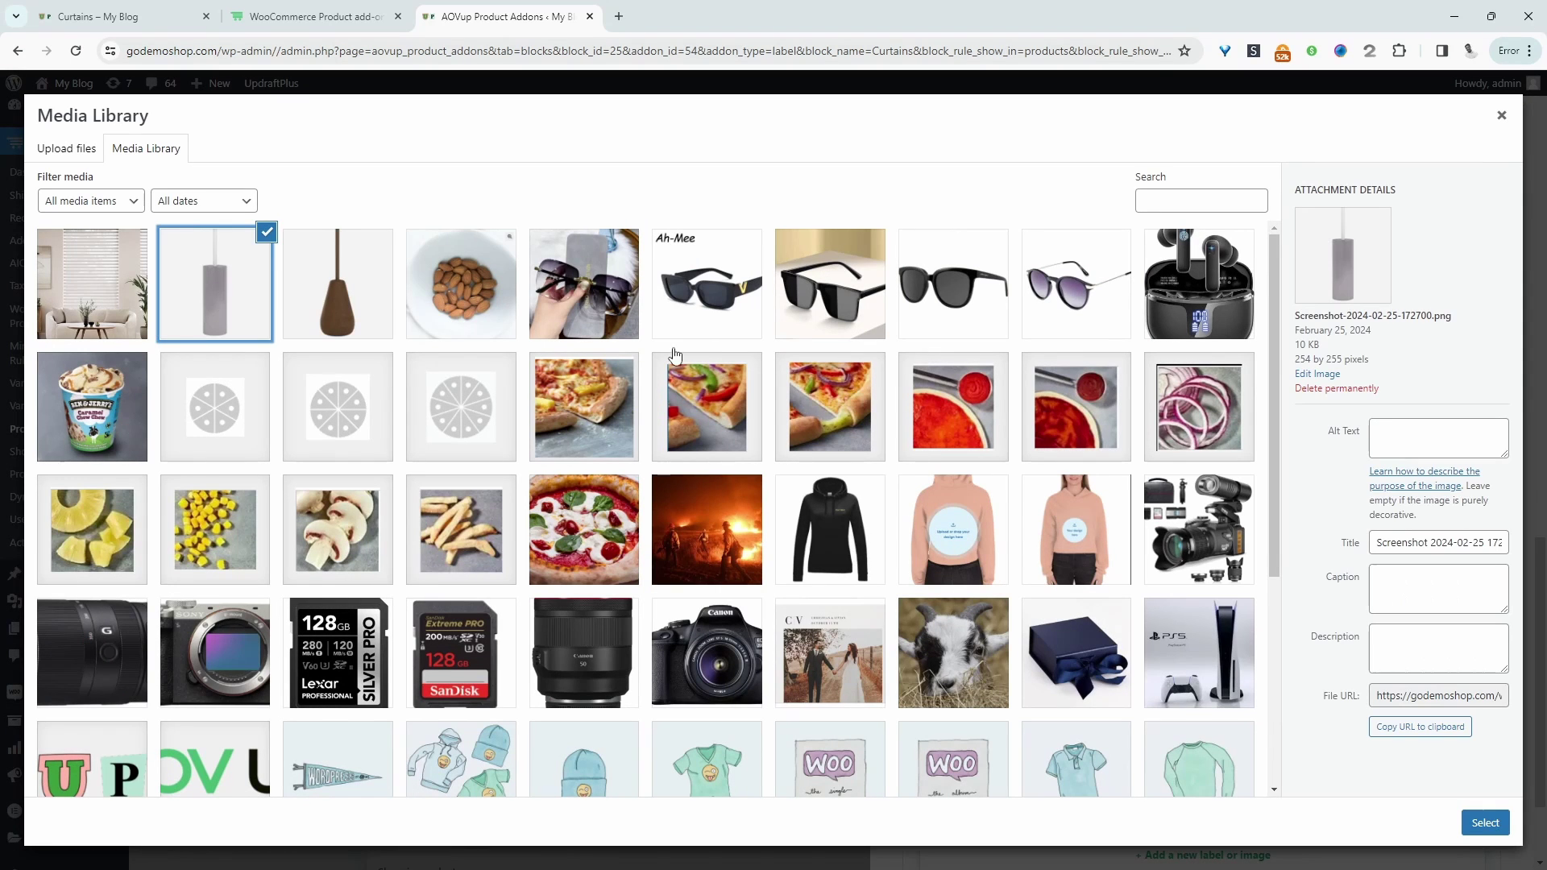
left_click(1485, 822)
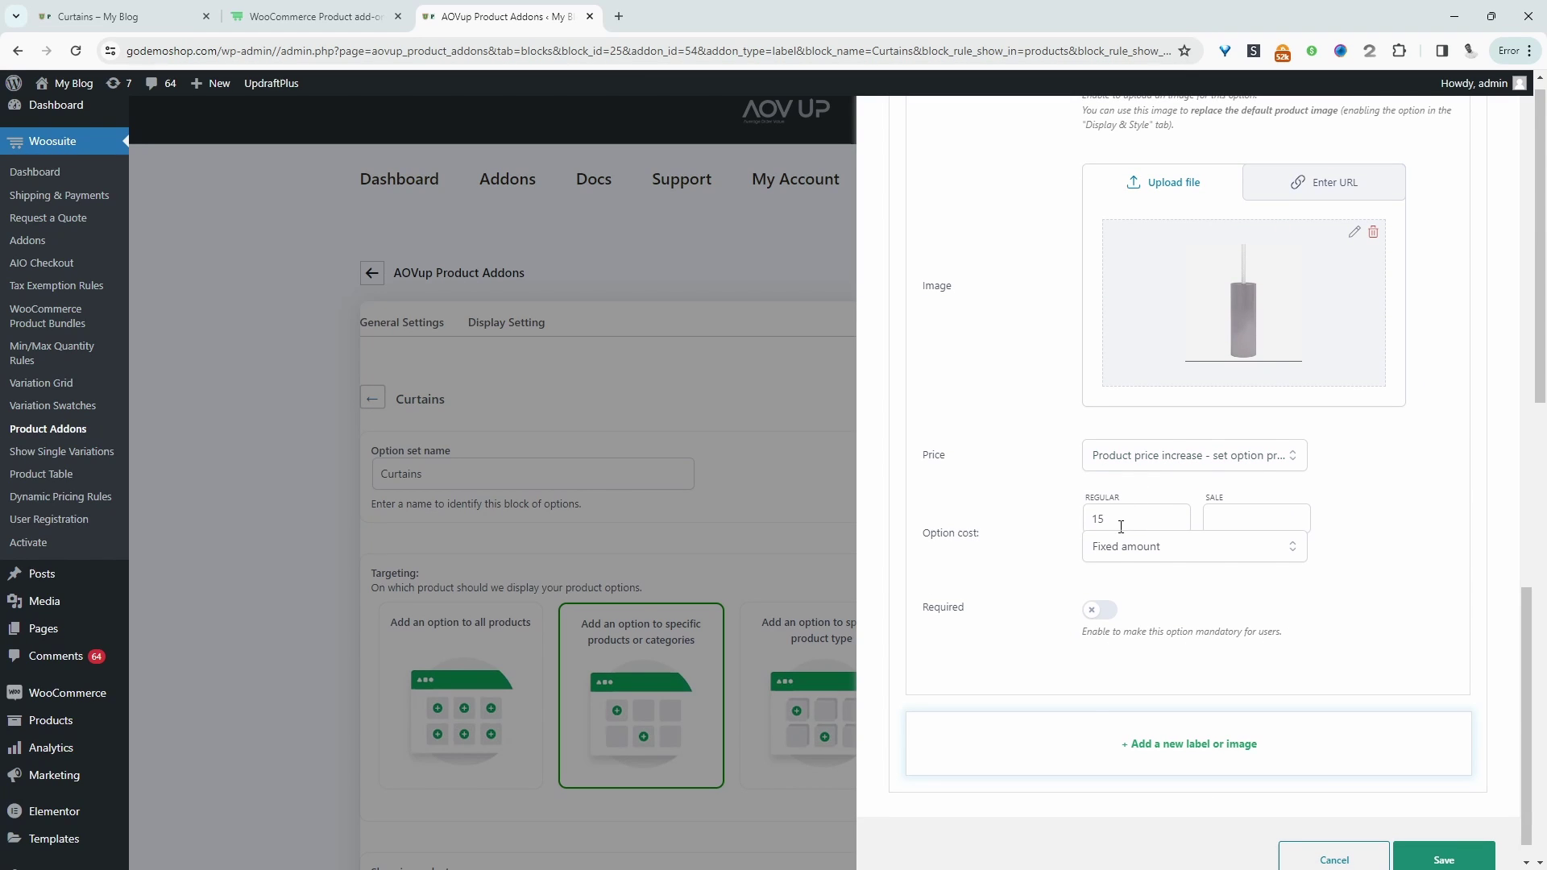
scroll(1392, 756, "down", 1)
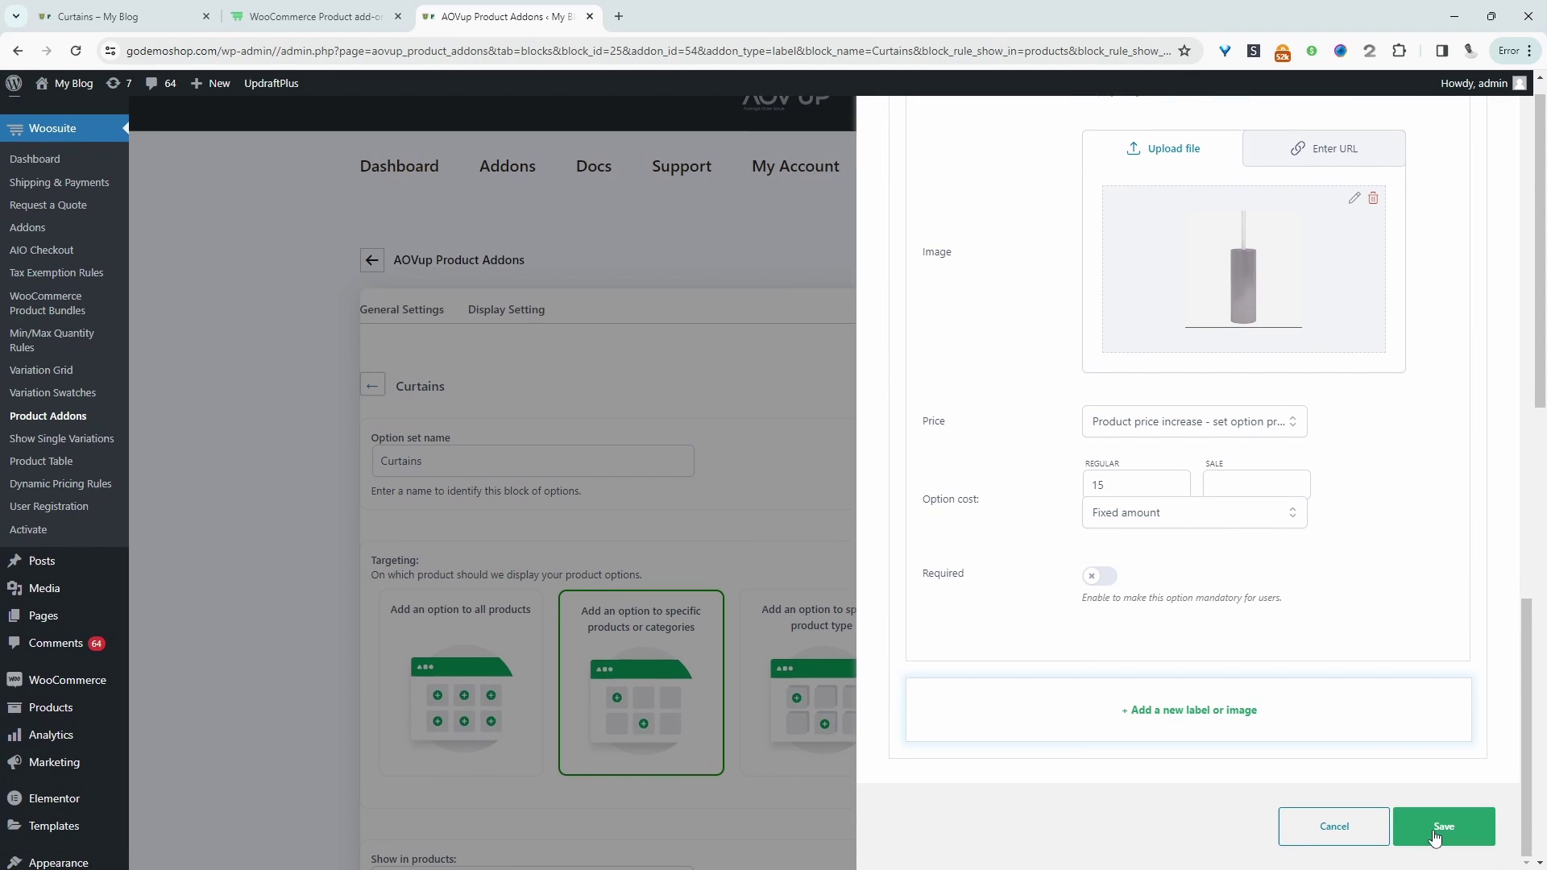
left_click(1439, 828)
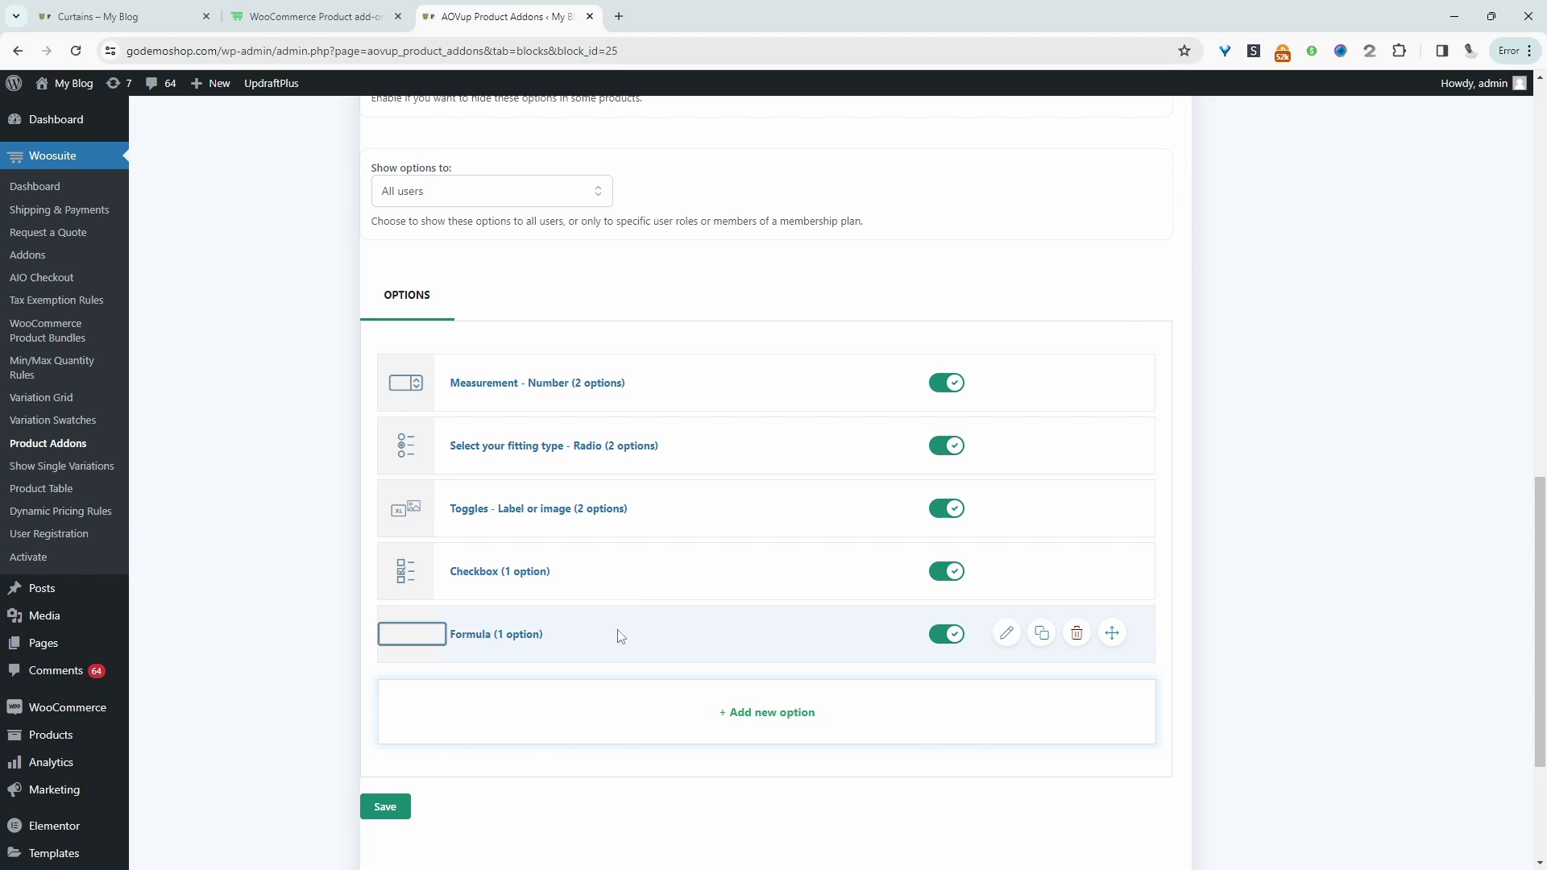
Check the Curtains product page, then return to the options list and close the add-option popup.
left_click(149, 12)
scroll(806, 684, "down", 2)
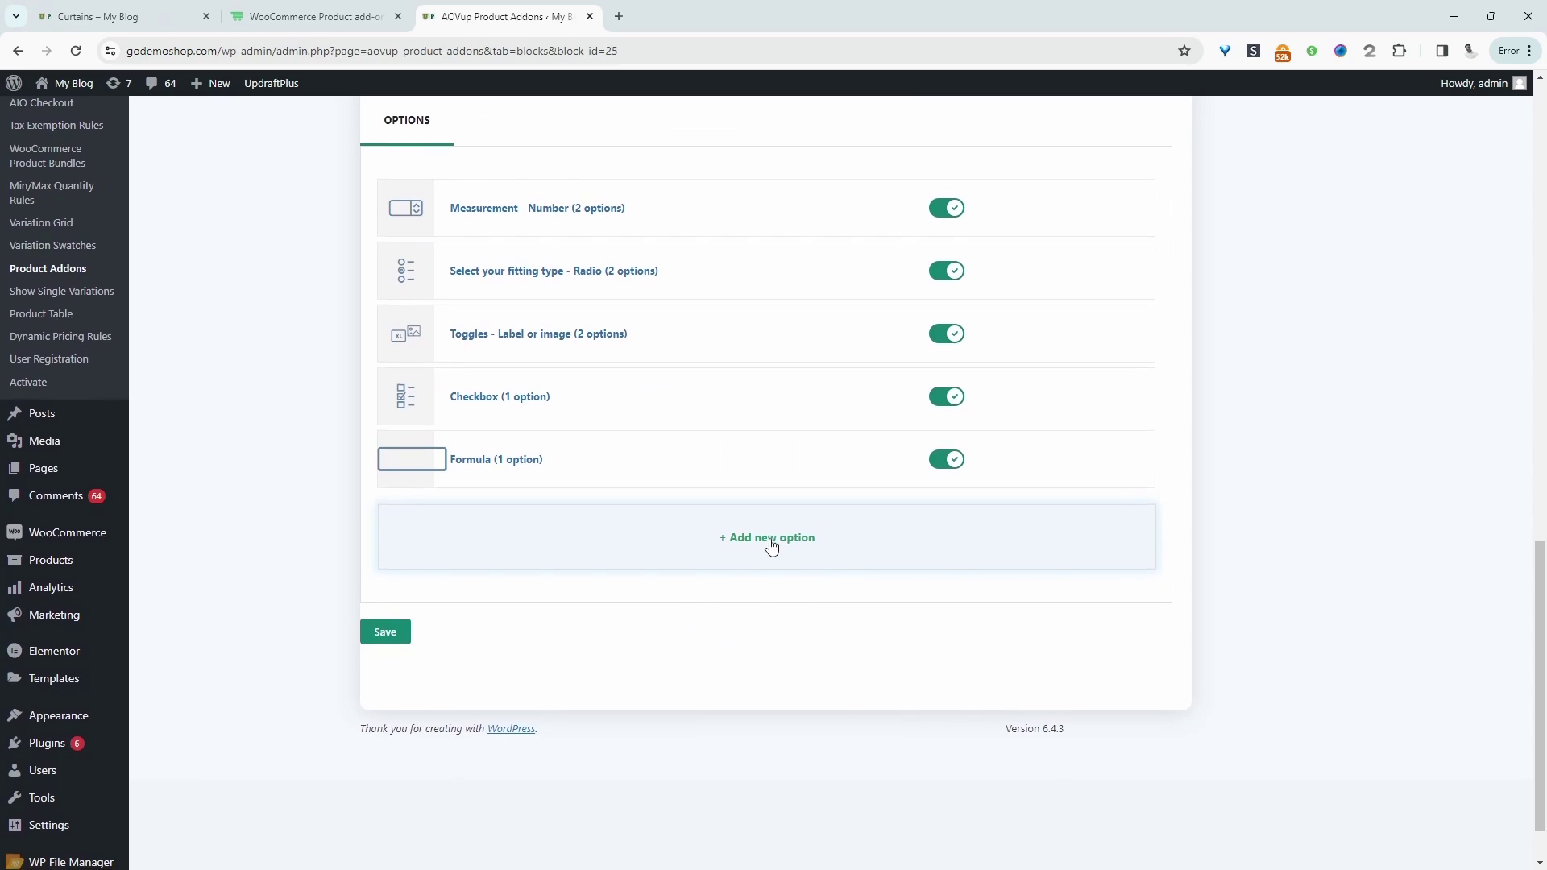
left_click(769, 543)
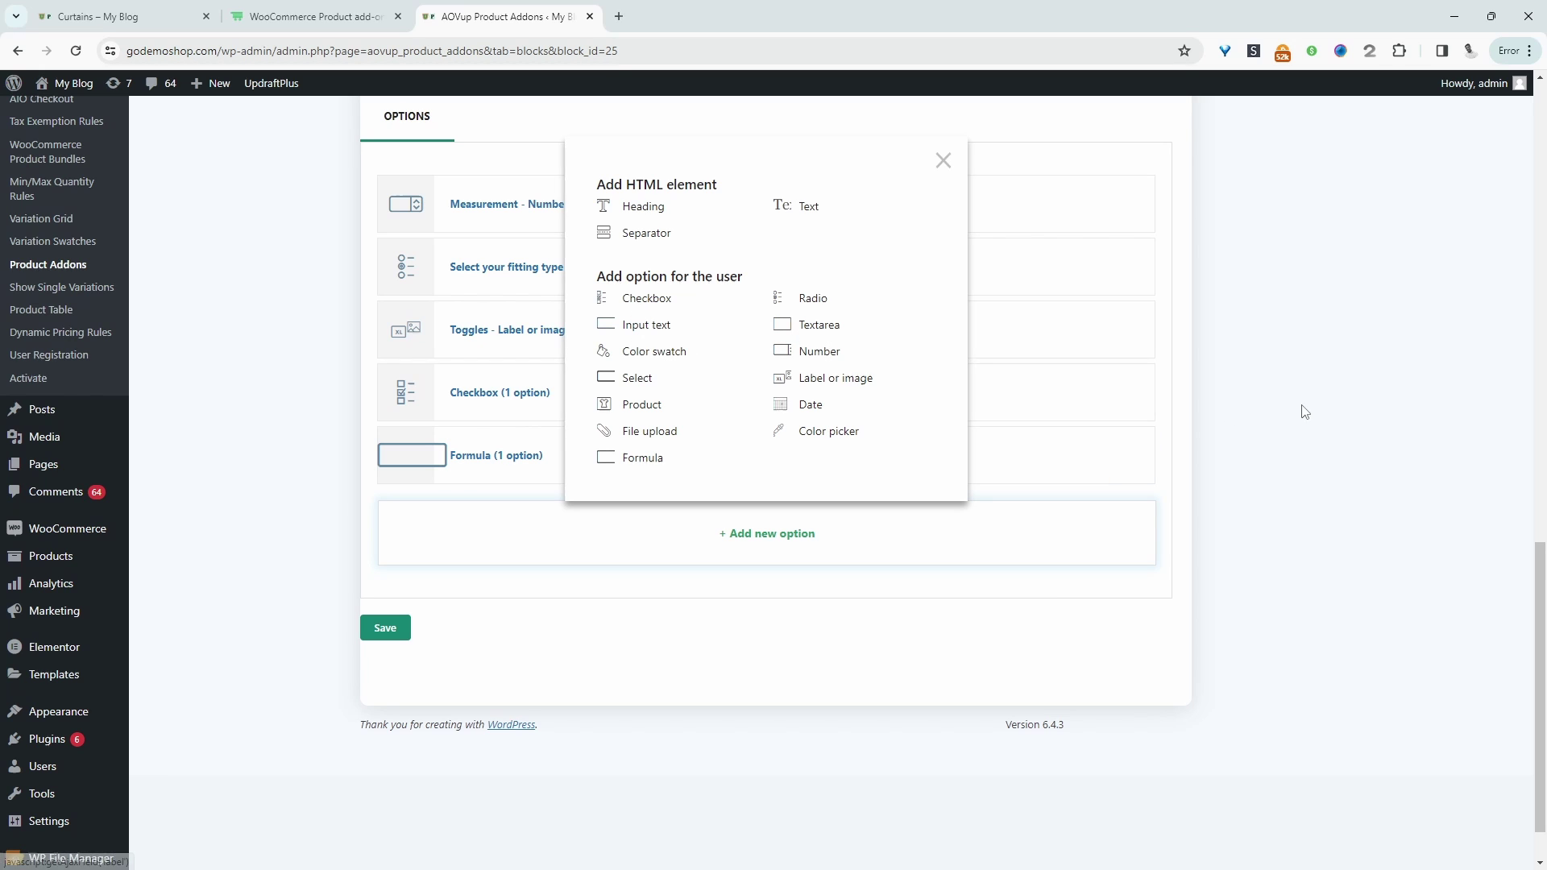
left_click(944, 165)
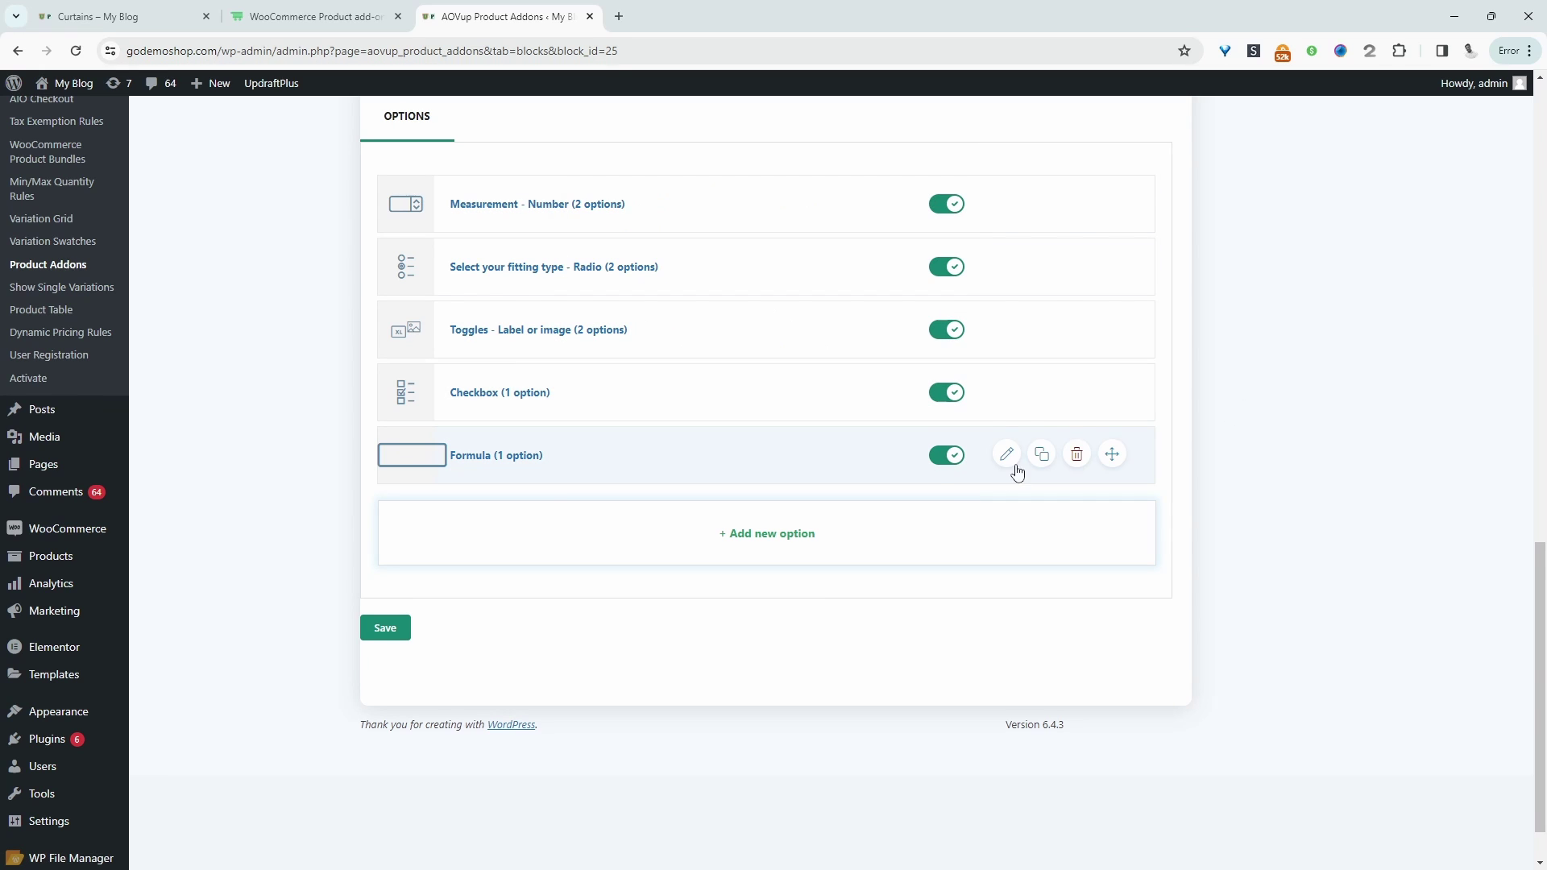
Change the Surefit checkbox label price from £4.95 to $9.98 and save it.
left_click(1005, 395)
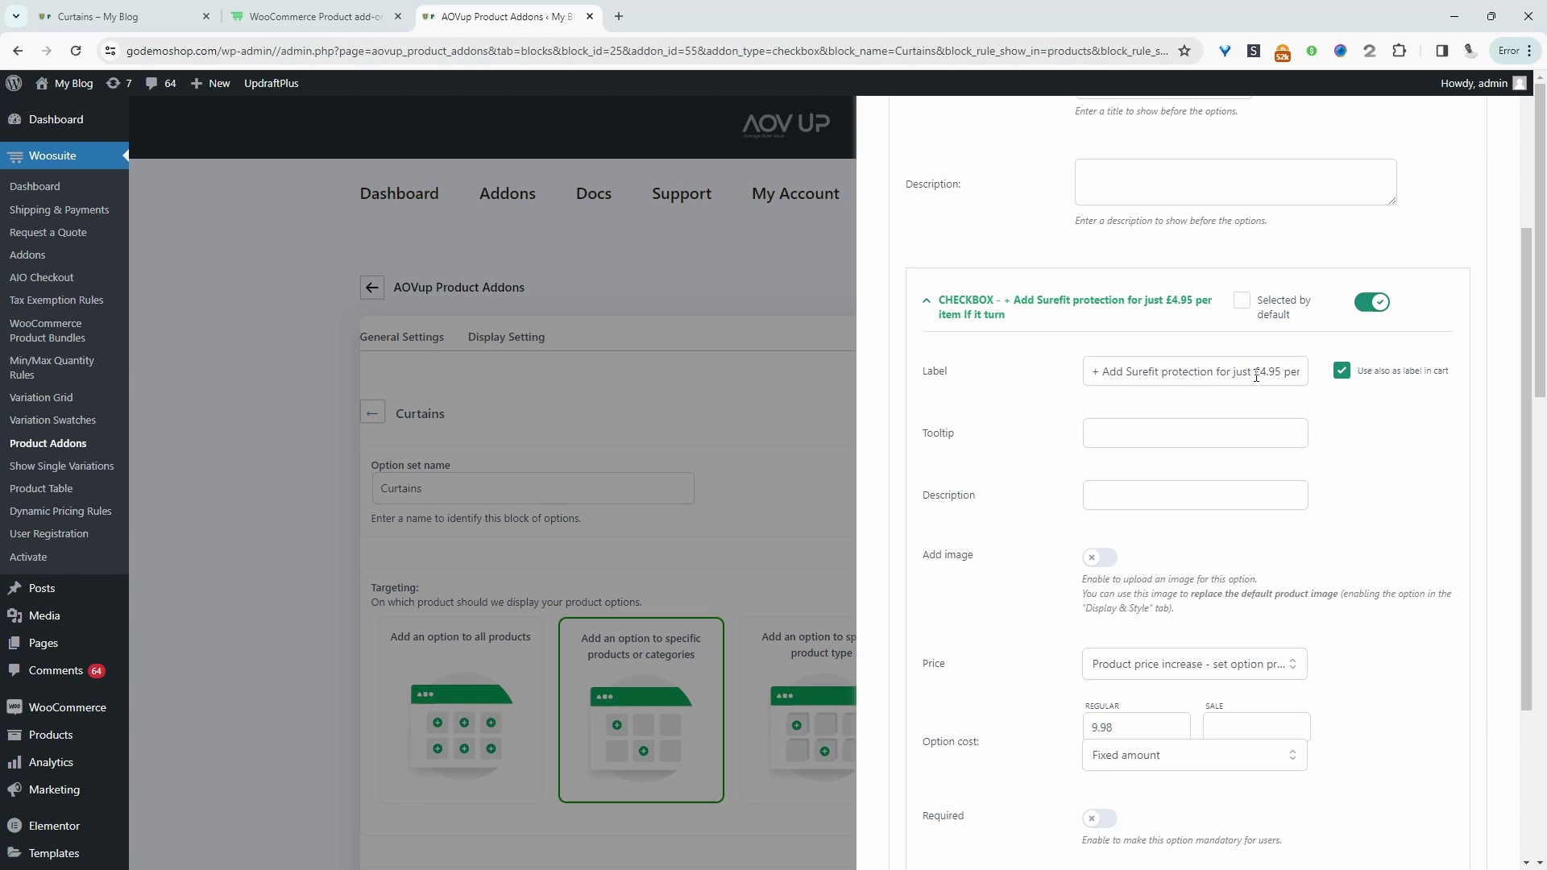
left_click_drag(1256, 377, 1281, 374)
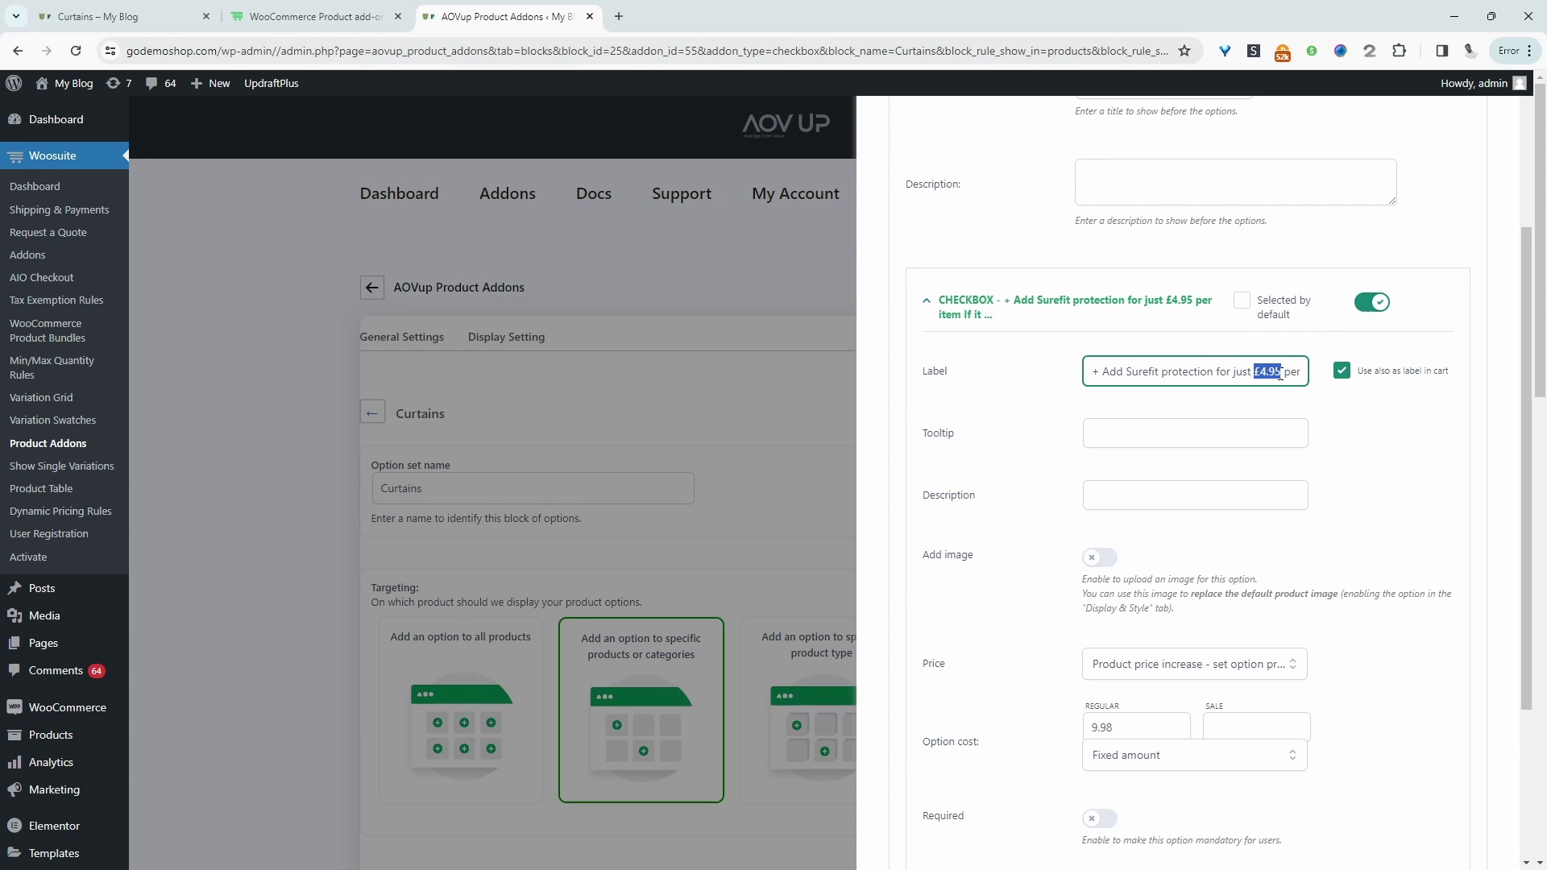
type("$9.98")
scroll(988, 212, "up", 3)
scroll(988, 213, "down", 1)
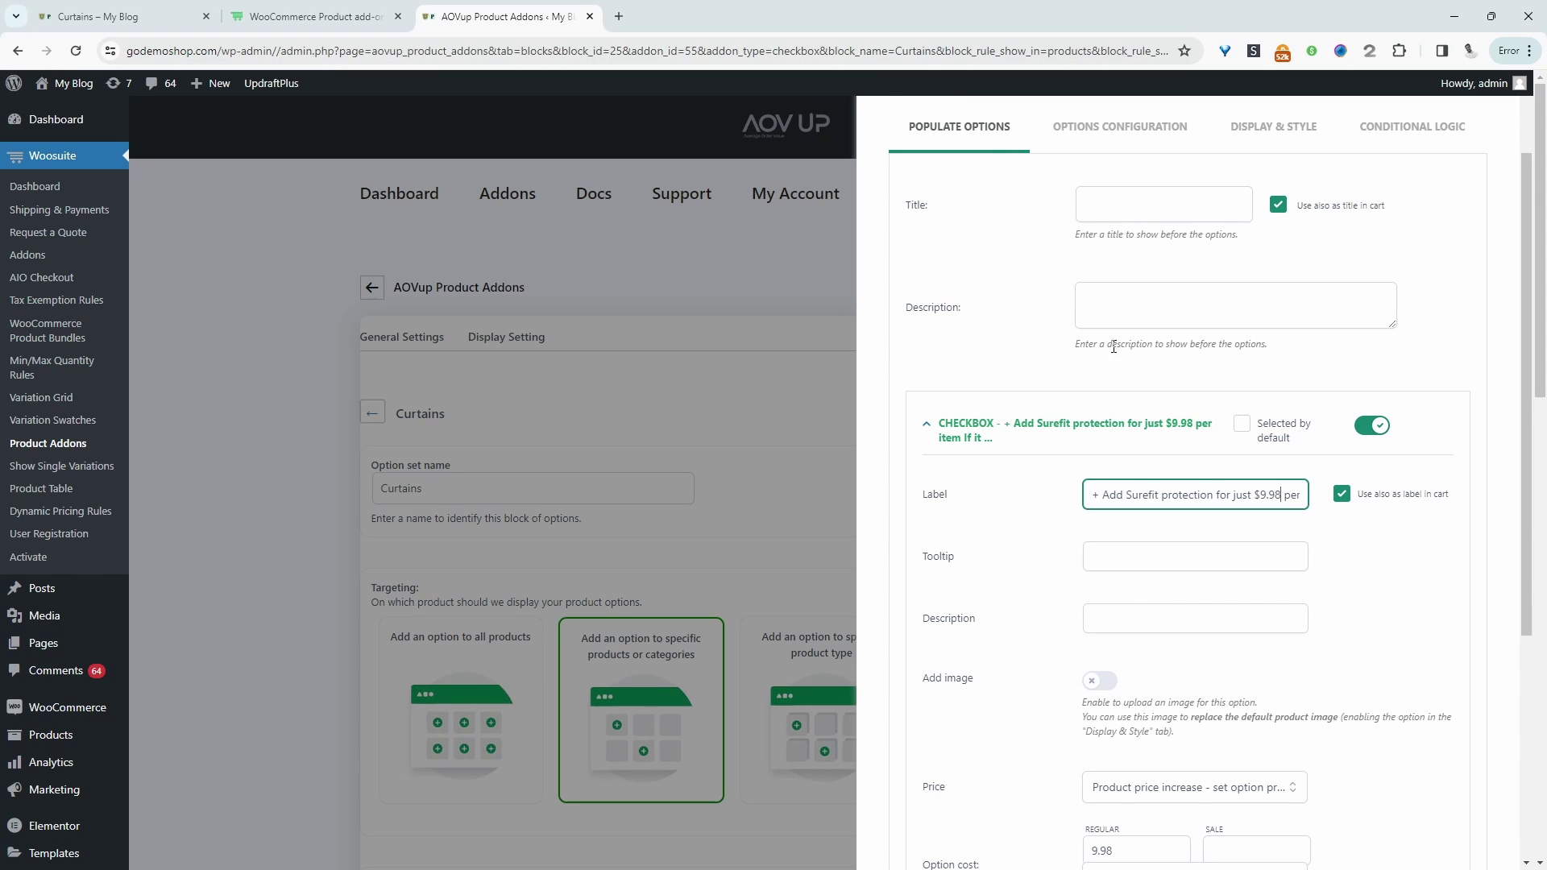
scroll(1128, 403, "down", 1)
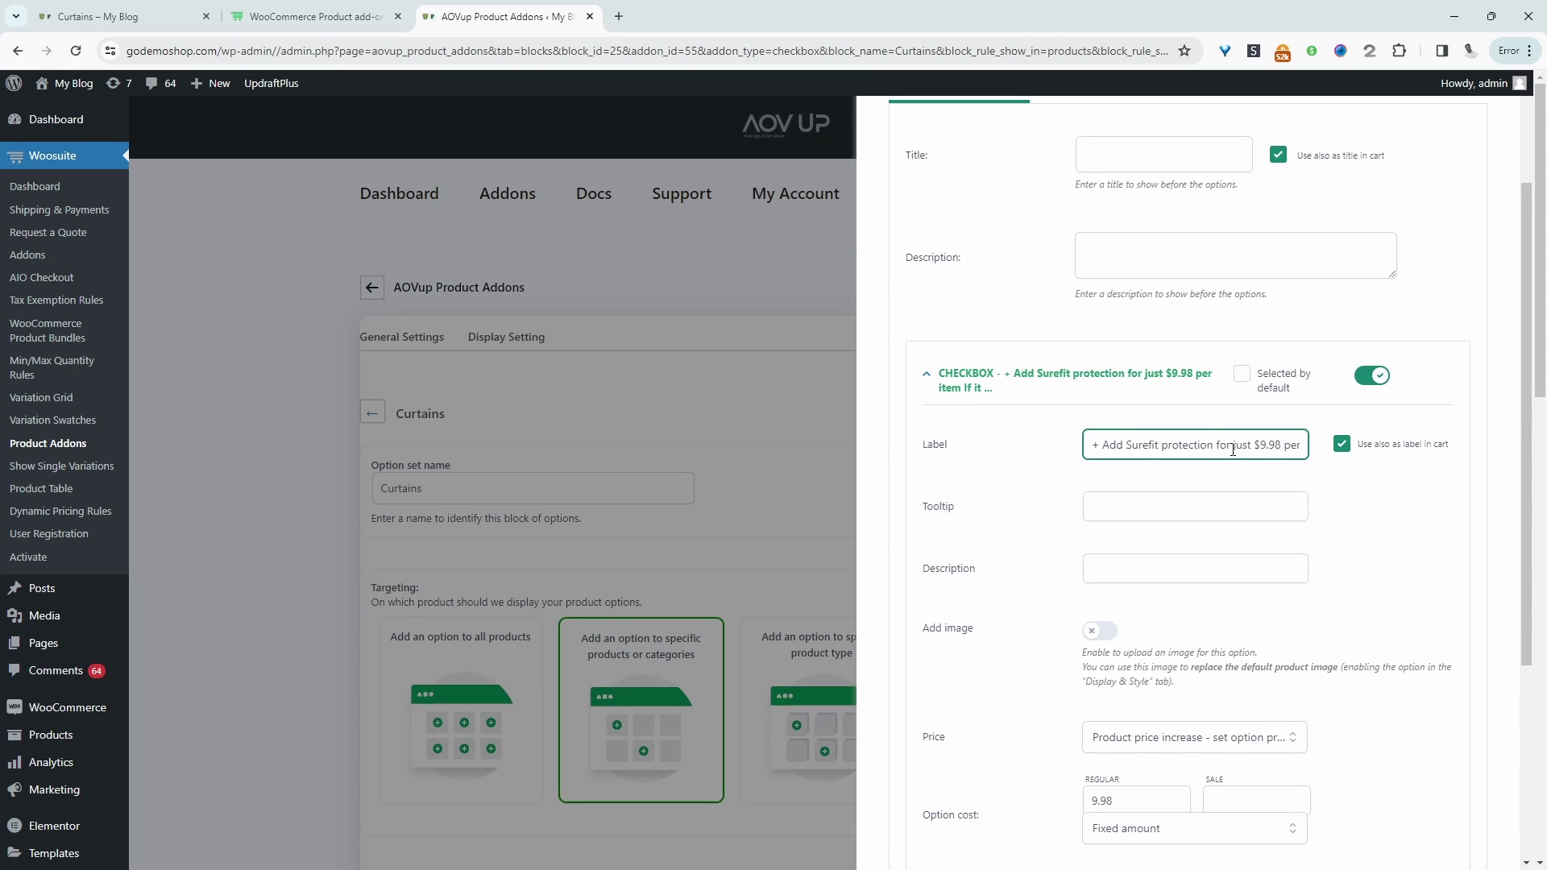
left_click_drag(1163, 438, 1293, 498)
scroll(1371, 533, "down", 5)
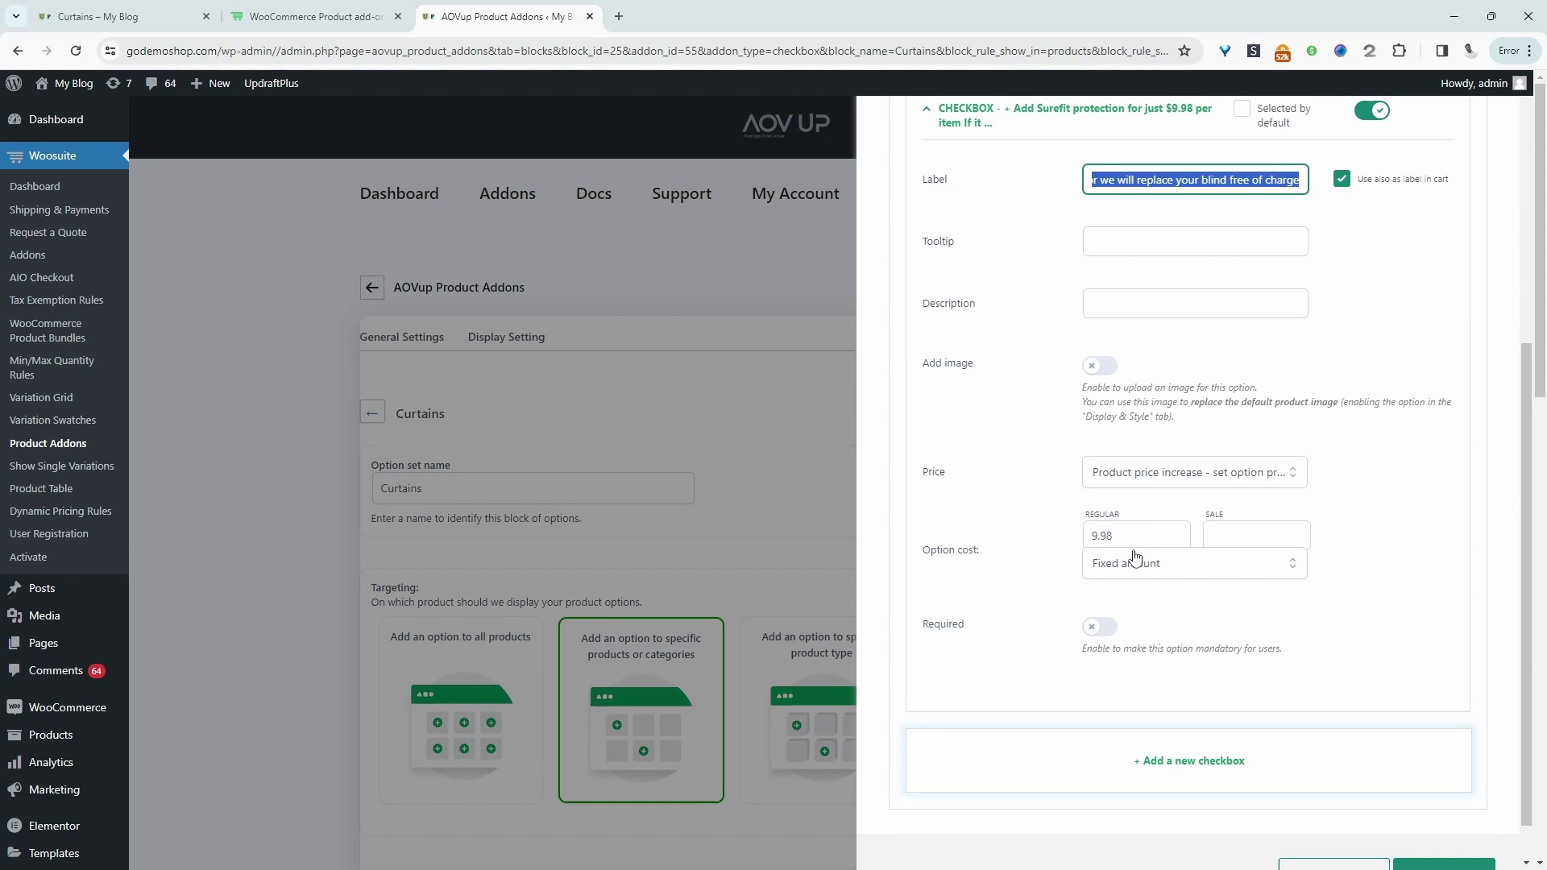
scroll(1308, 679, "down", 1)
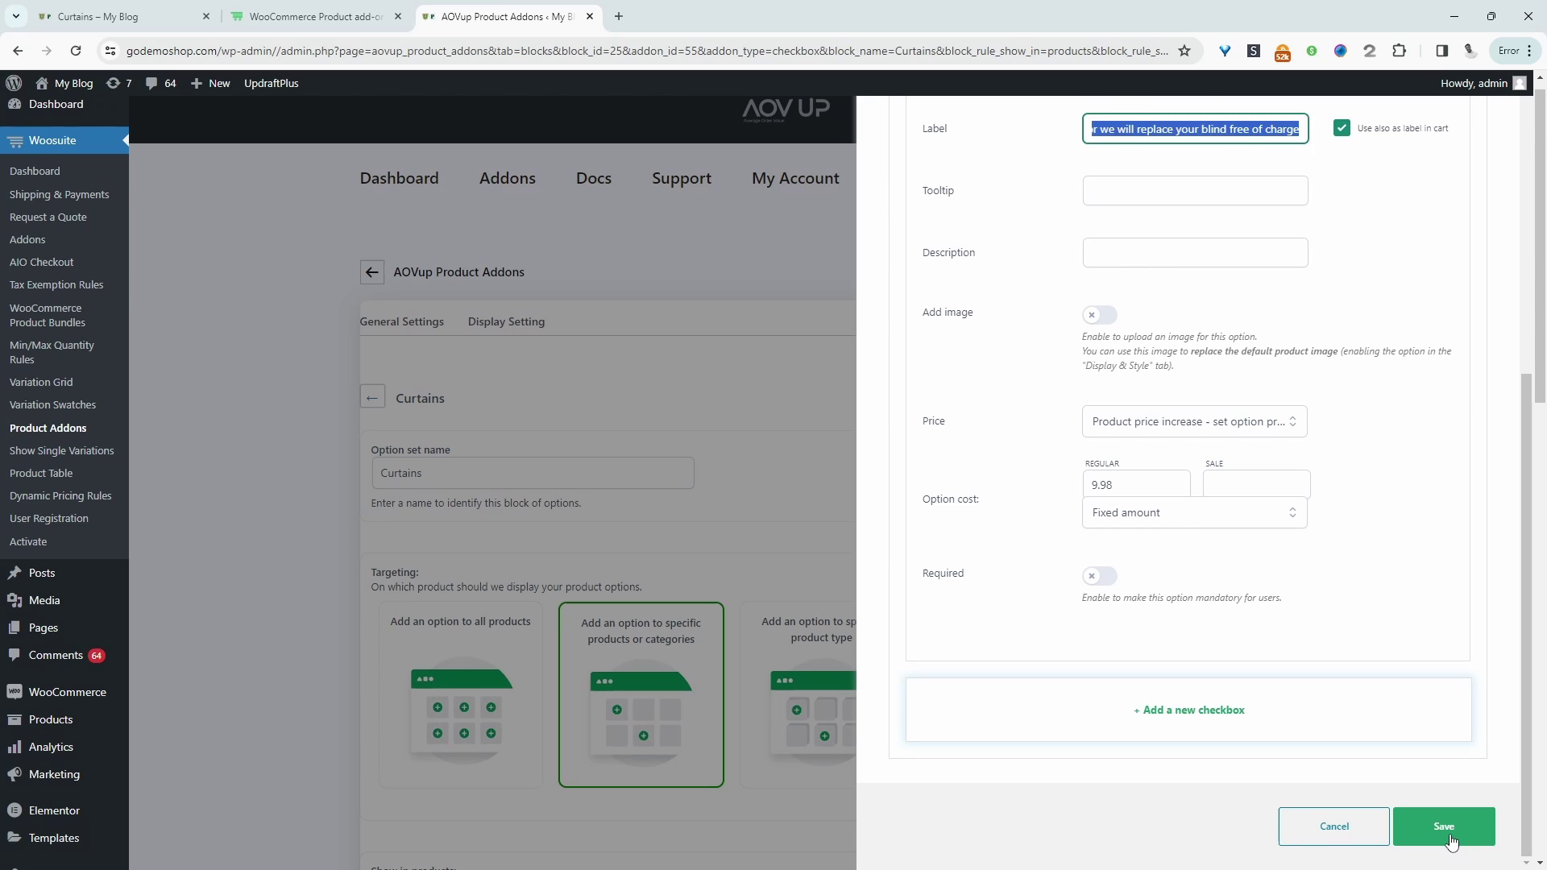
left_click(1444, 834)
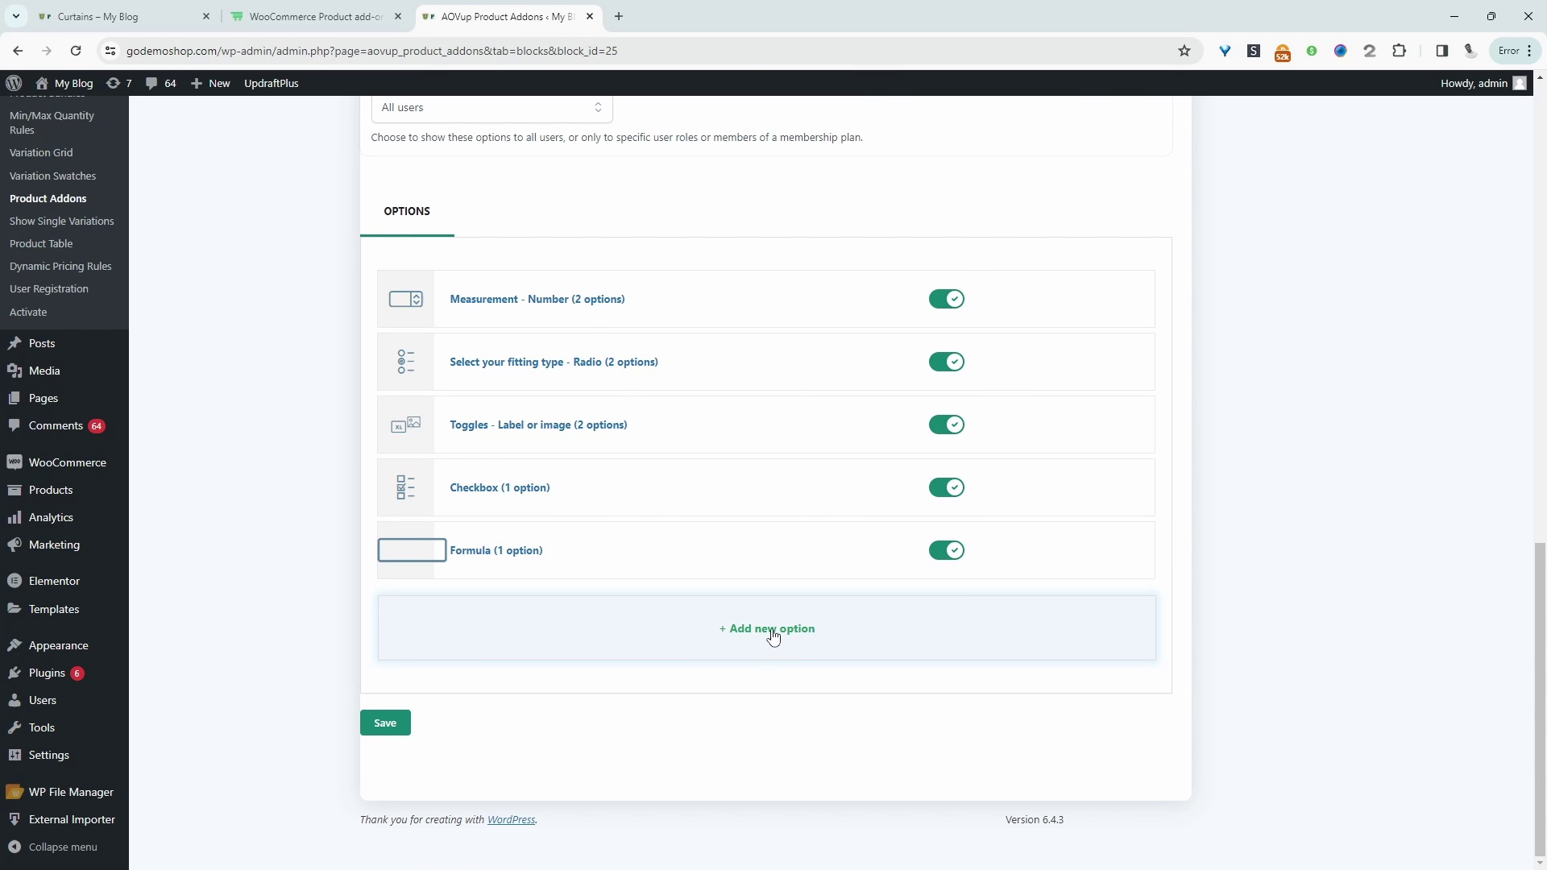
Dismiss the add-option popup without adding anything and scroll to the Formula settings.
left_click(772, 630)
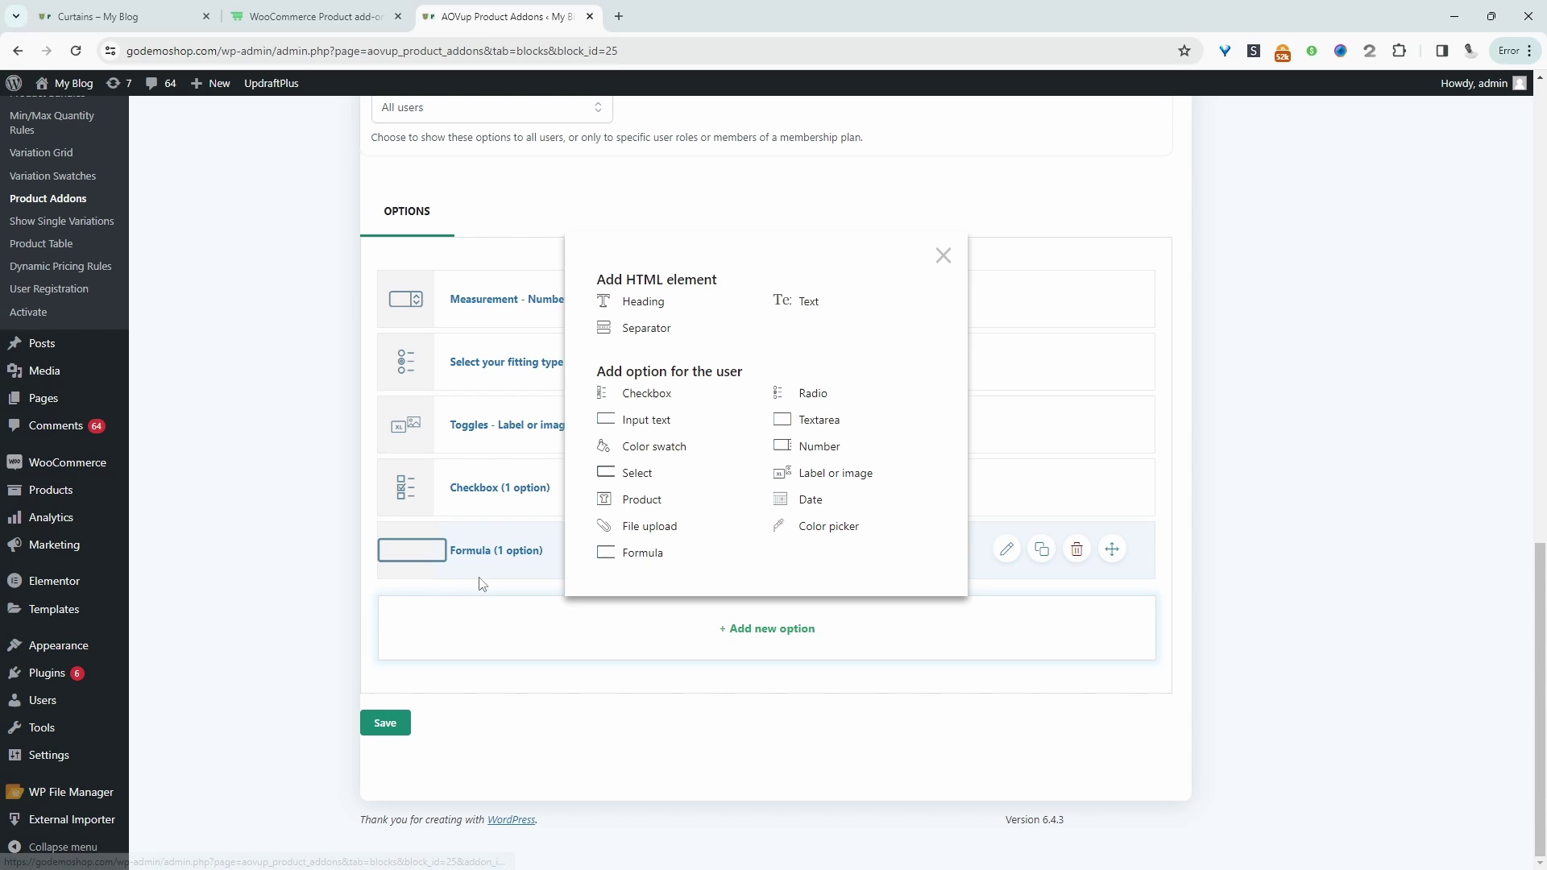
left_click(943, 256)
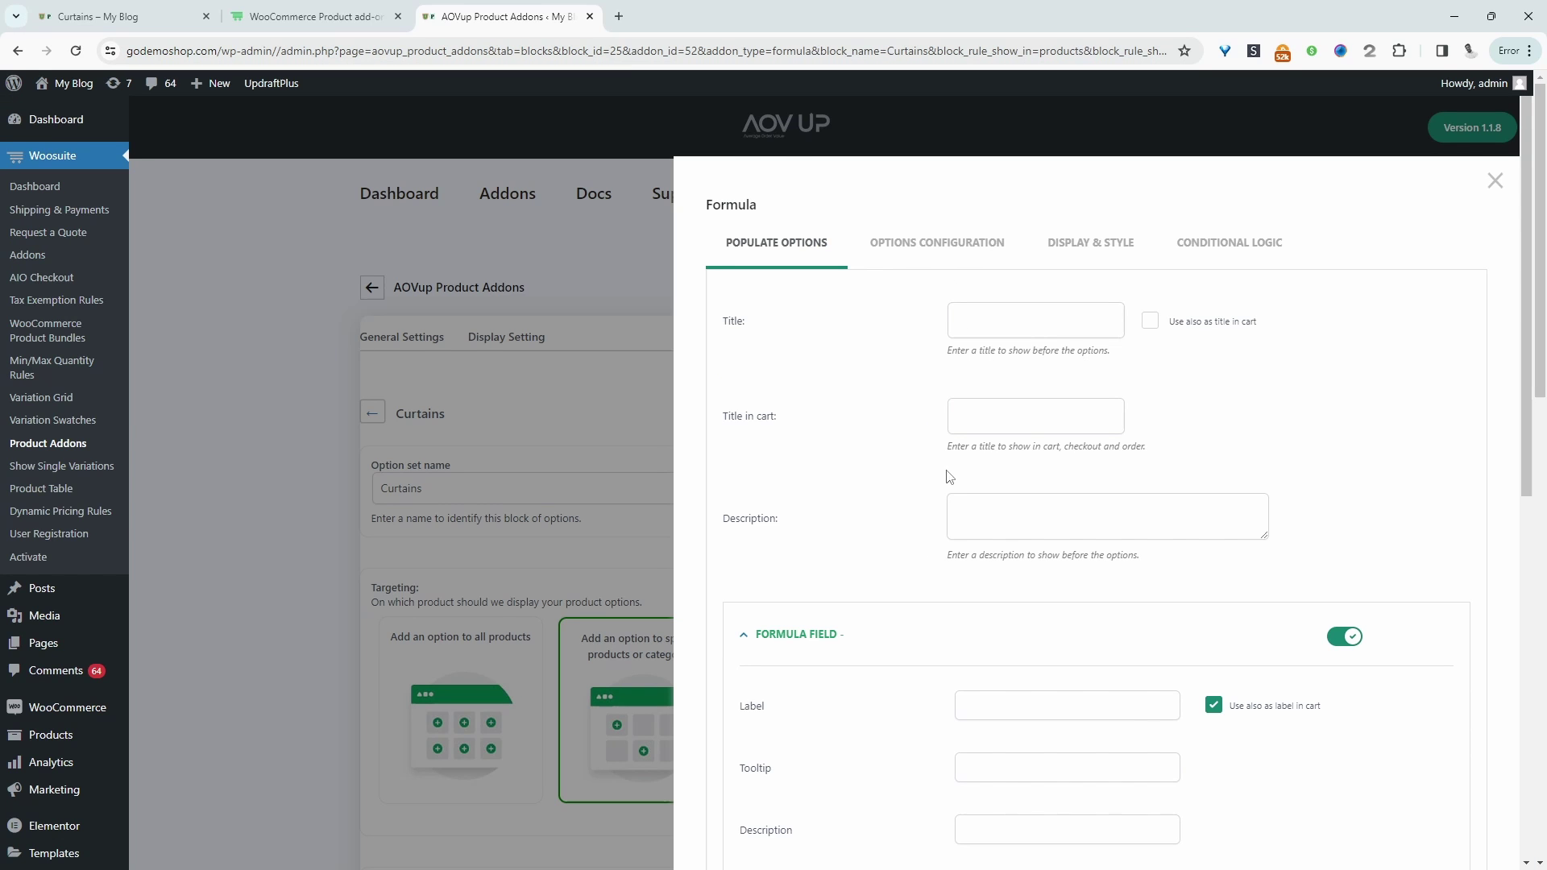
scroll(949, 483, "down", 3)
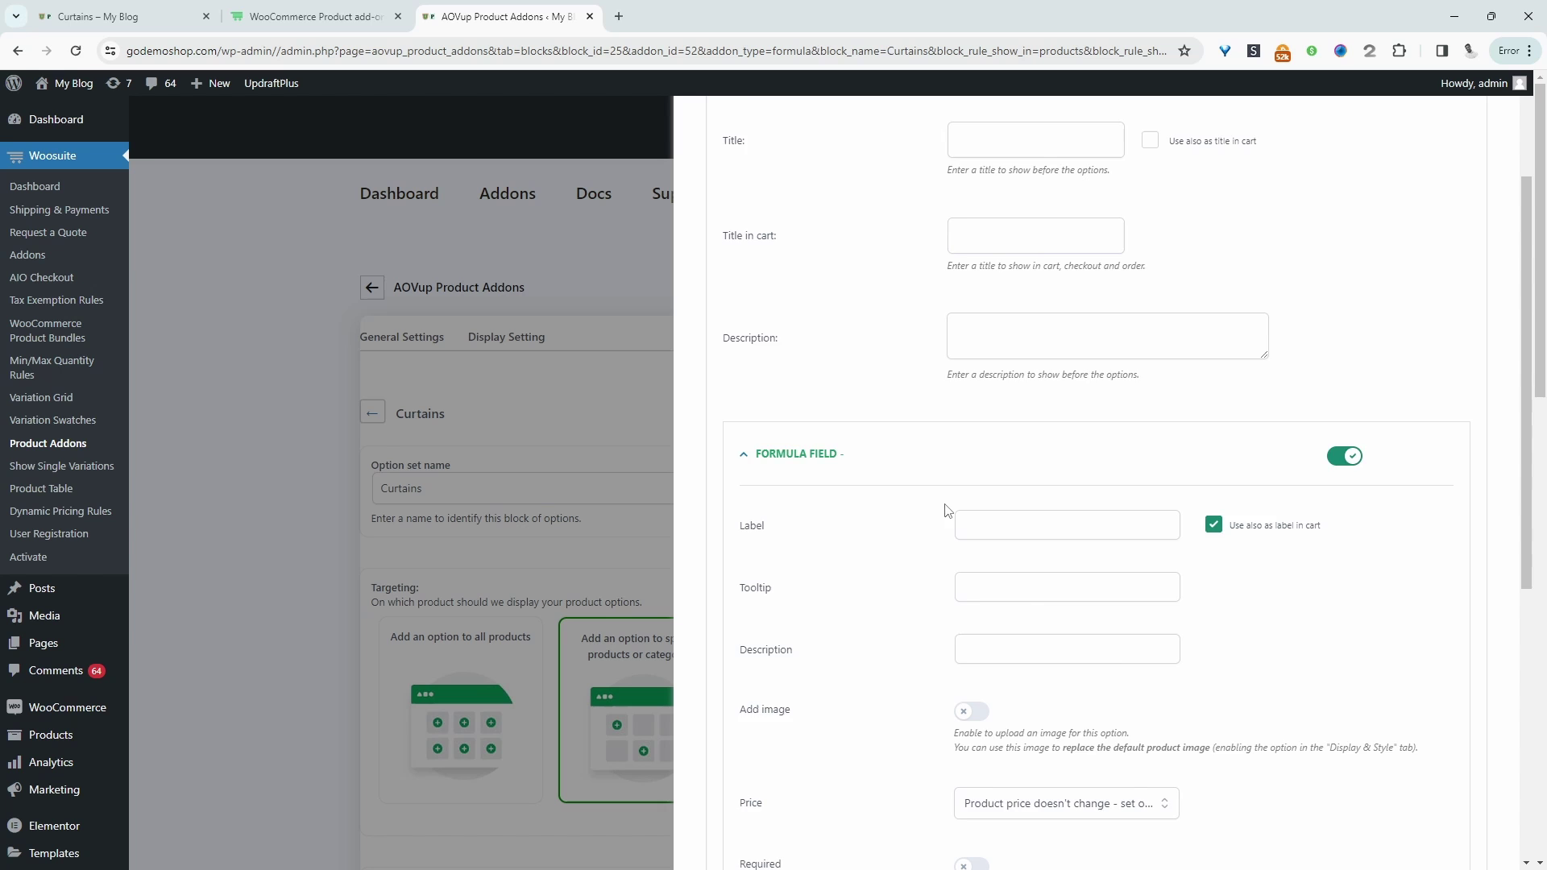
scroll(947, 510, "down", 2)
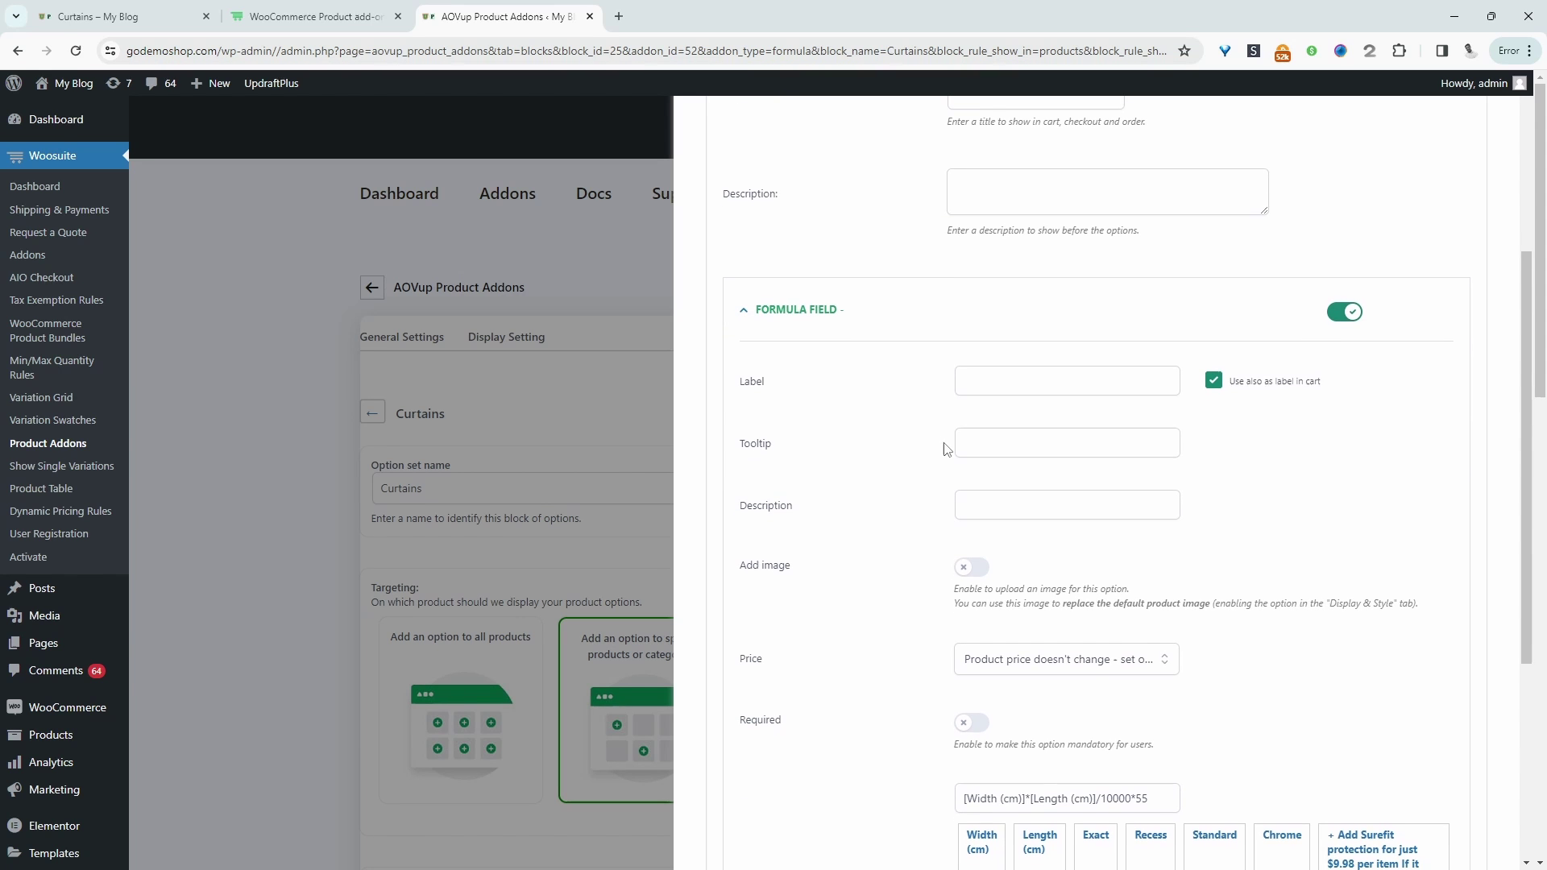
scroll(943, 446, "down", 1)
scroll(798, 273, "up", 1)
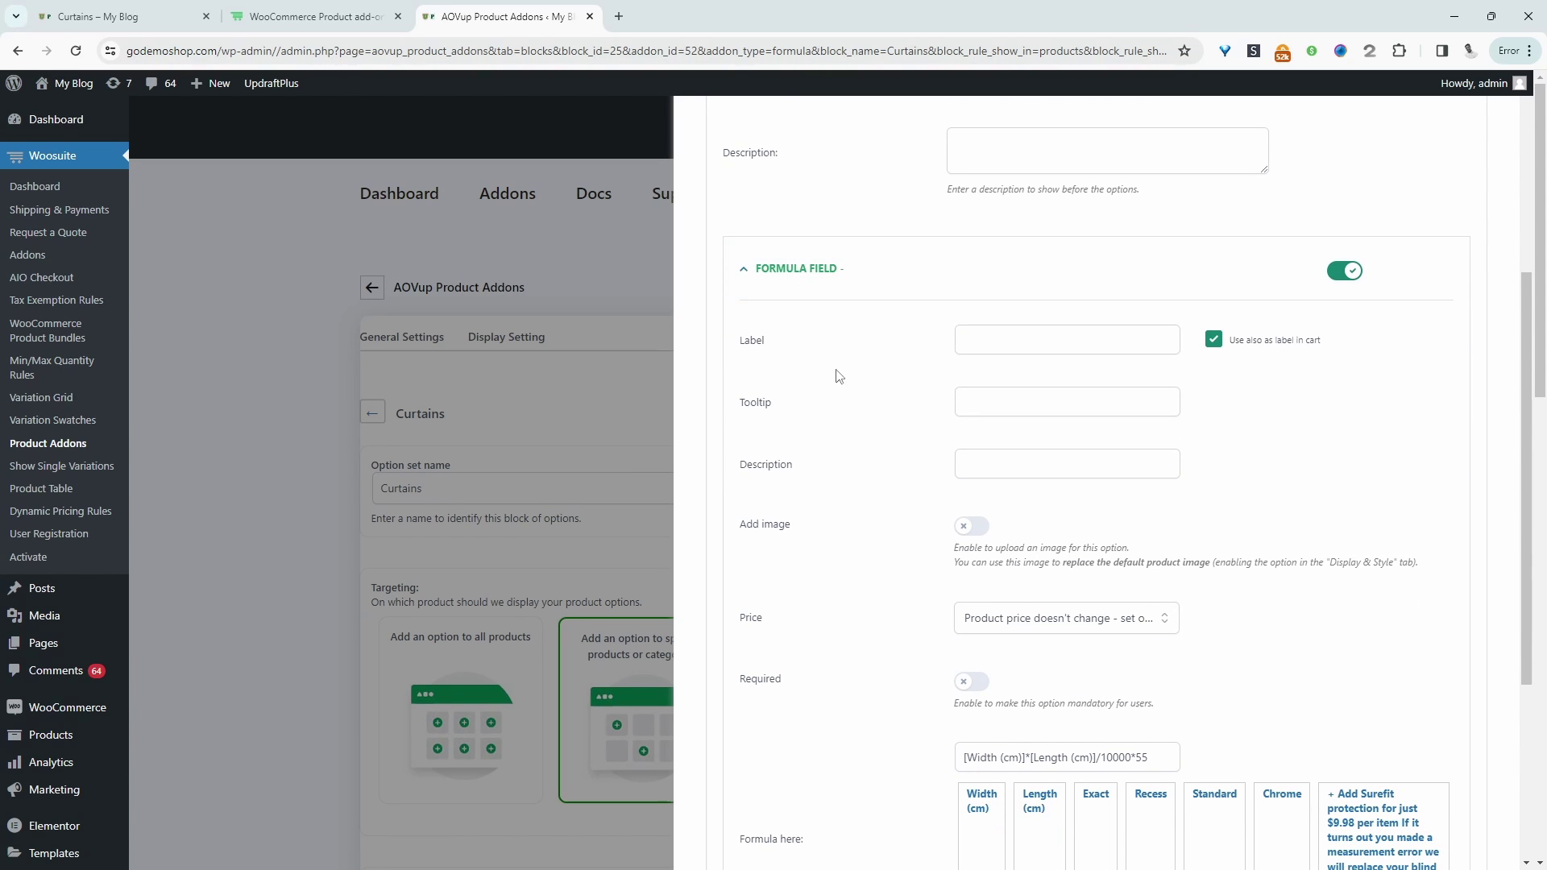
scroll(838, 377, "down", 4)
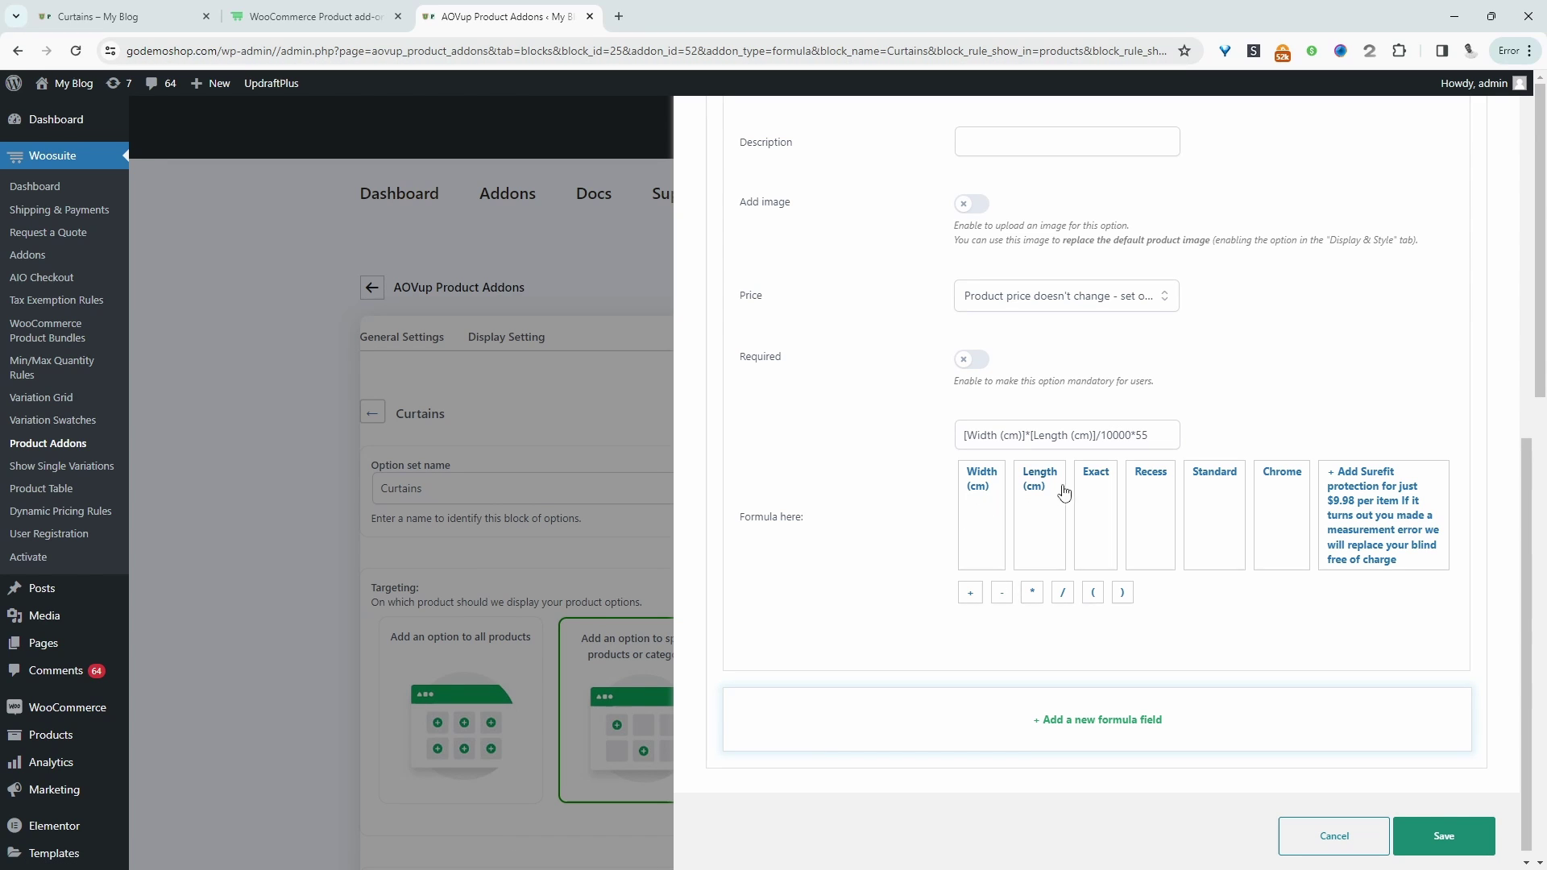
Clear the formula and rebuild it as [Width (cm)]*[Length (cm)]/10000*55.
left_click_drag(1161, 430, 960, 438)
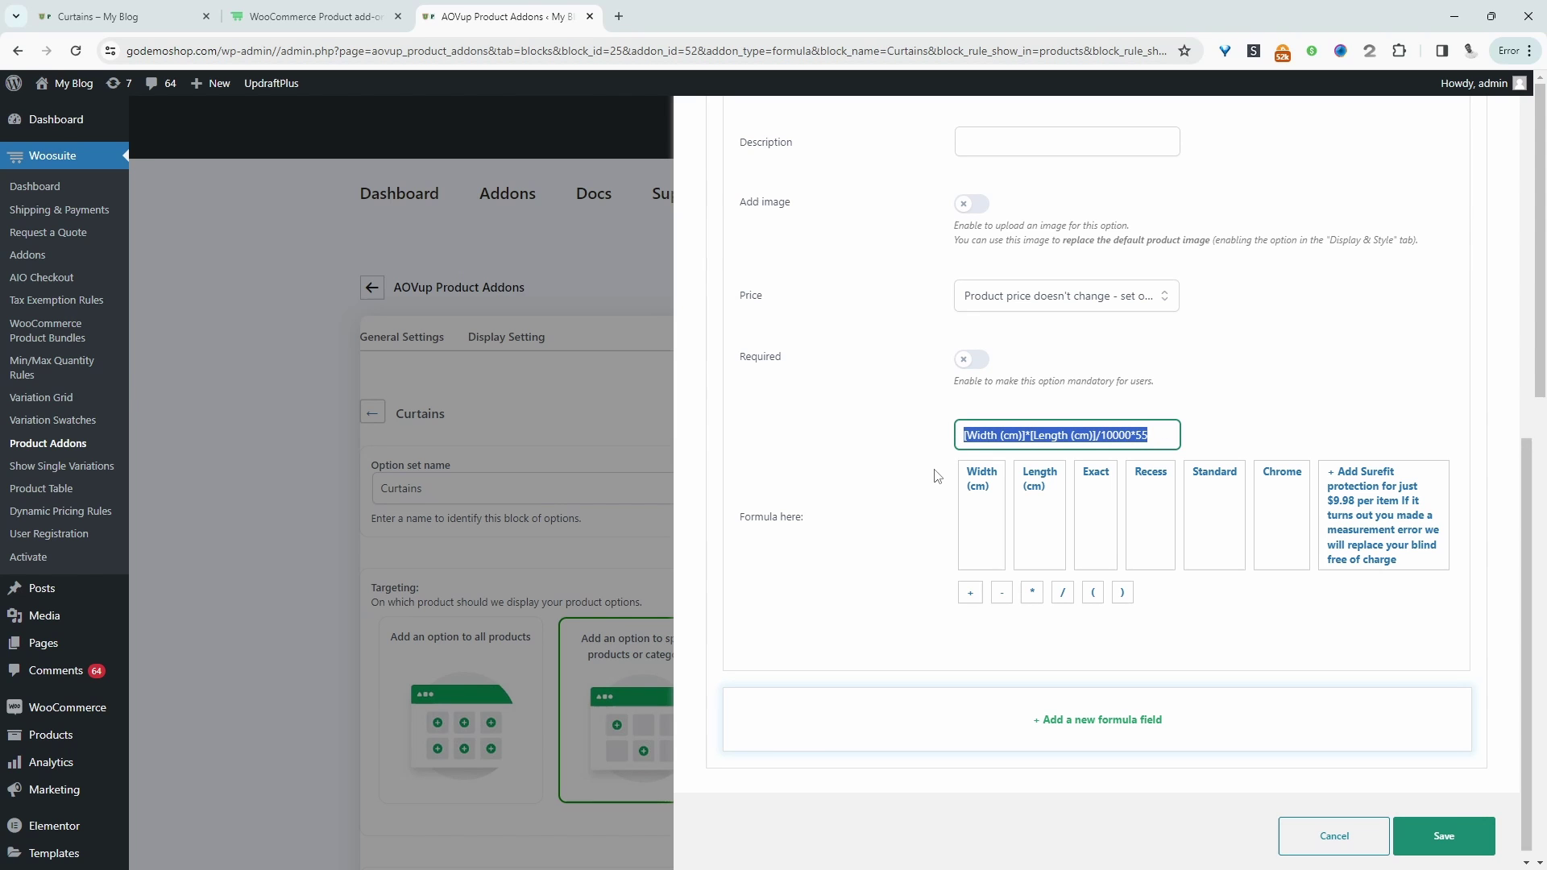
key("BackSpace")
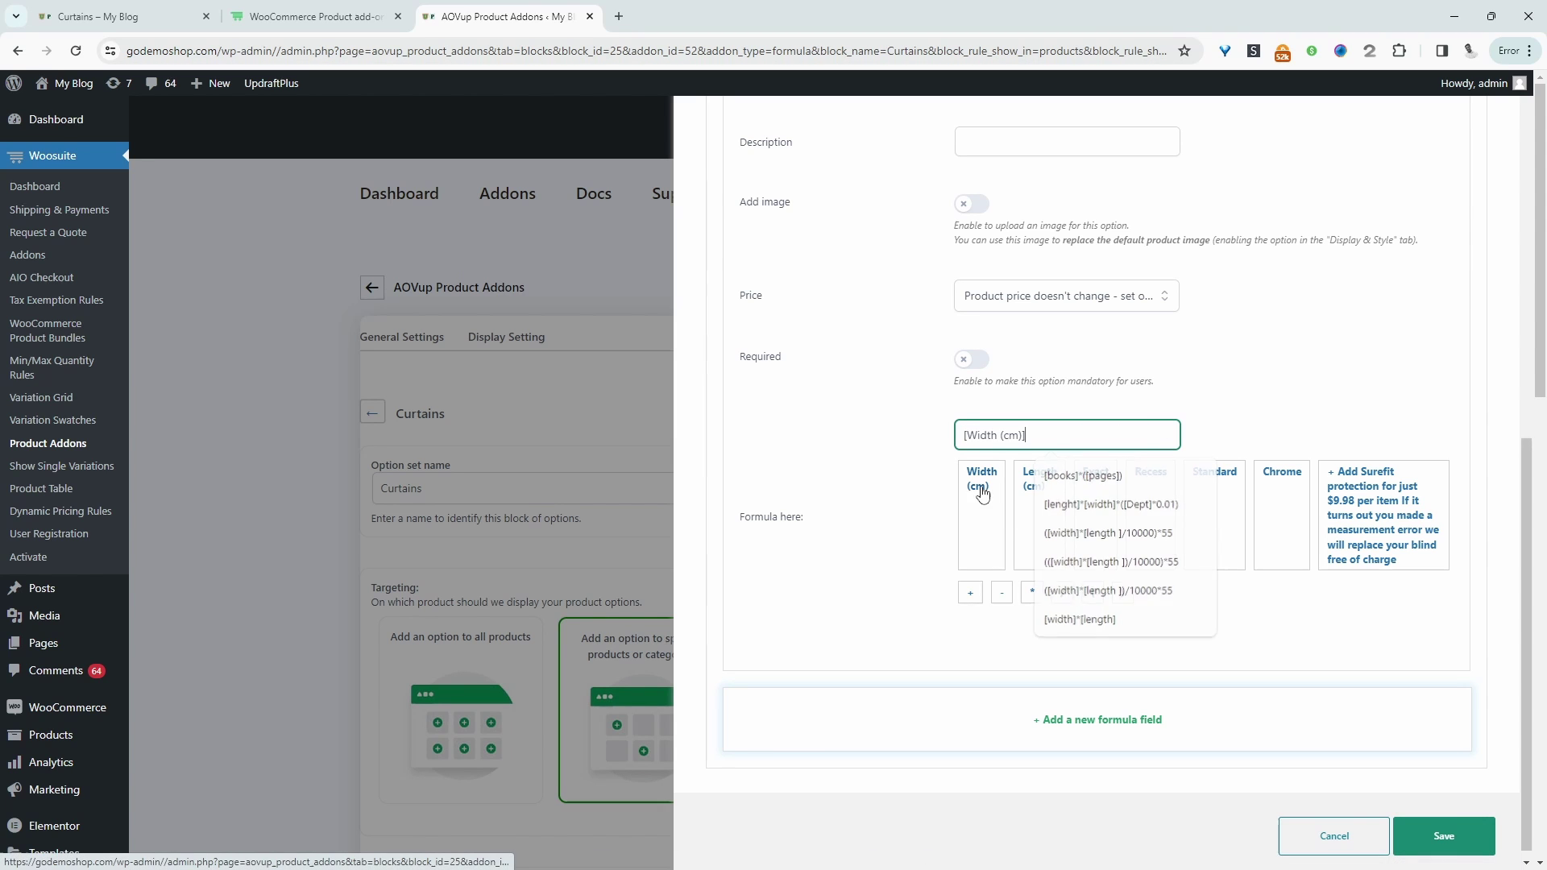
left_click(1032, 592)
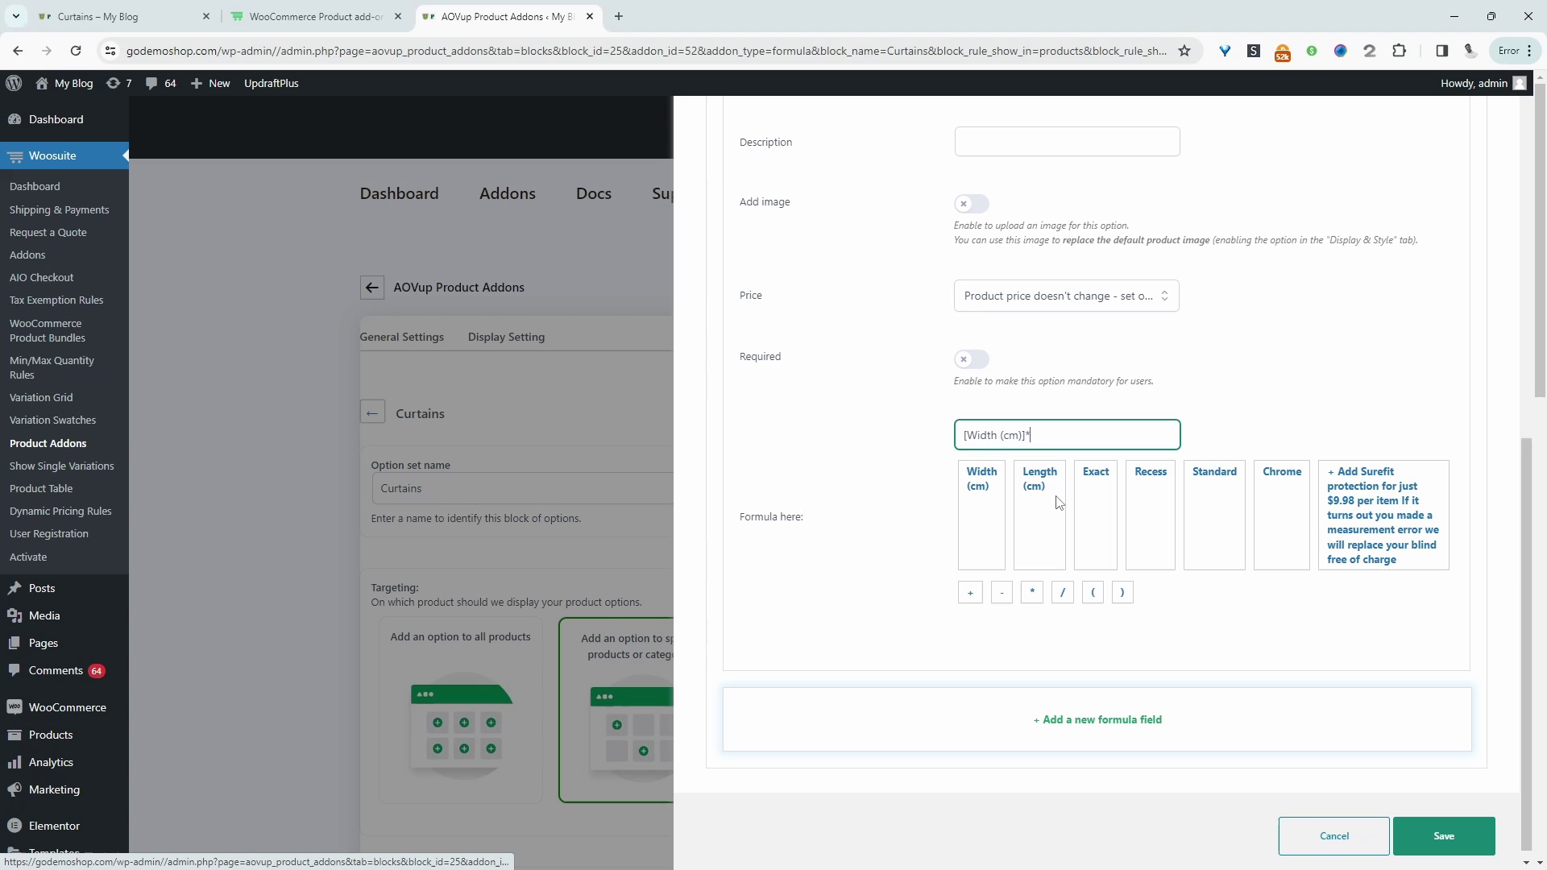
left_click(1057, 502)
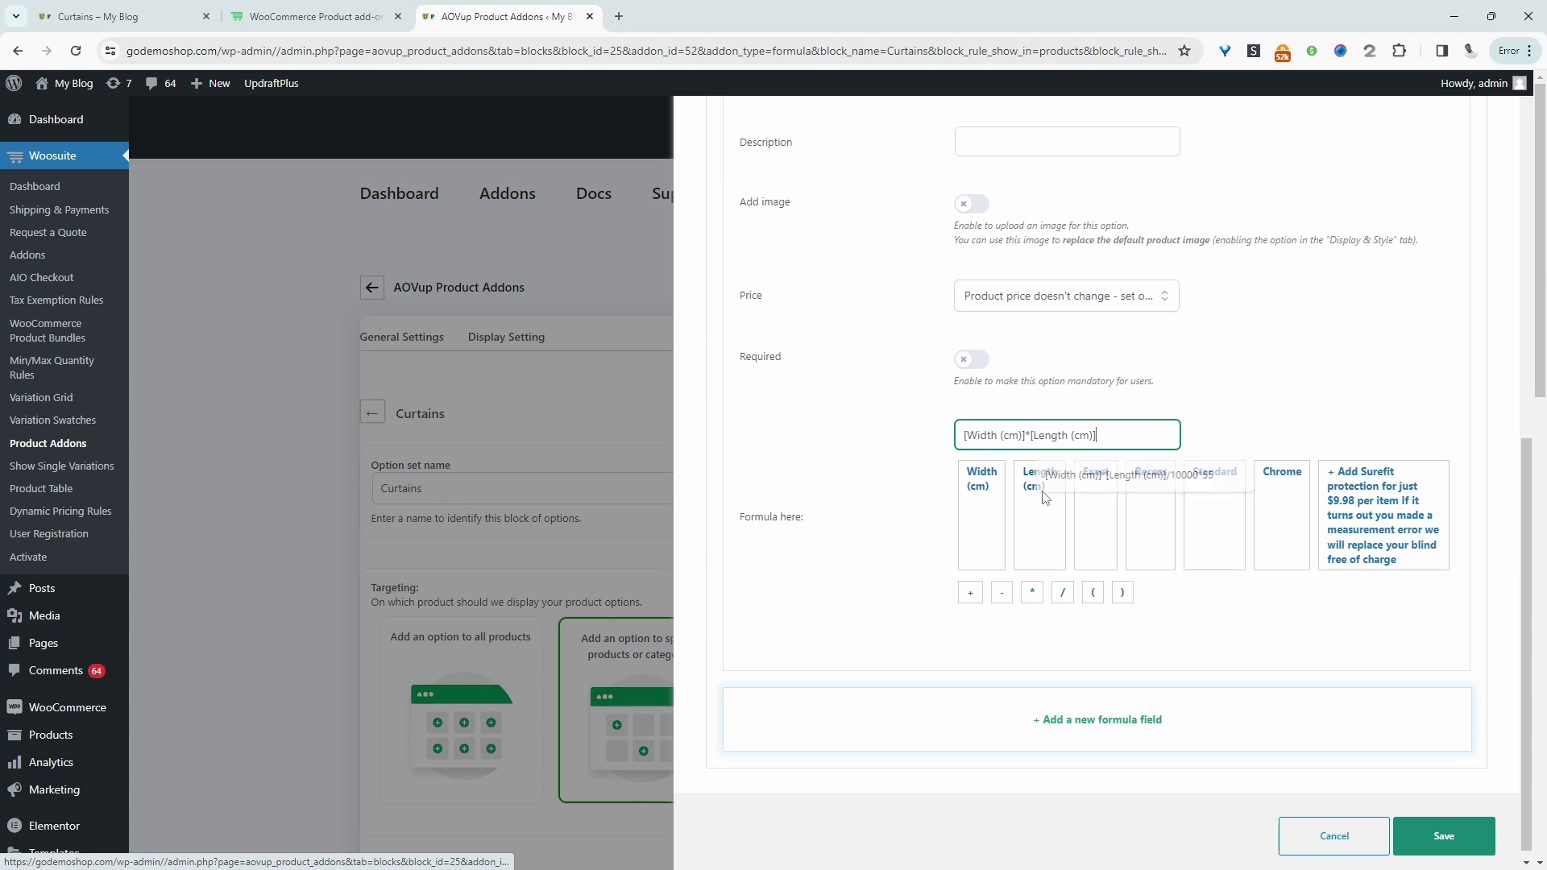
left_click(1063, 595)
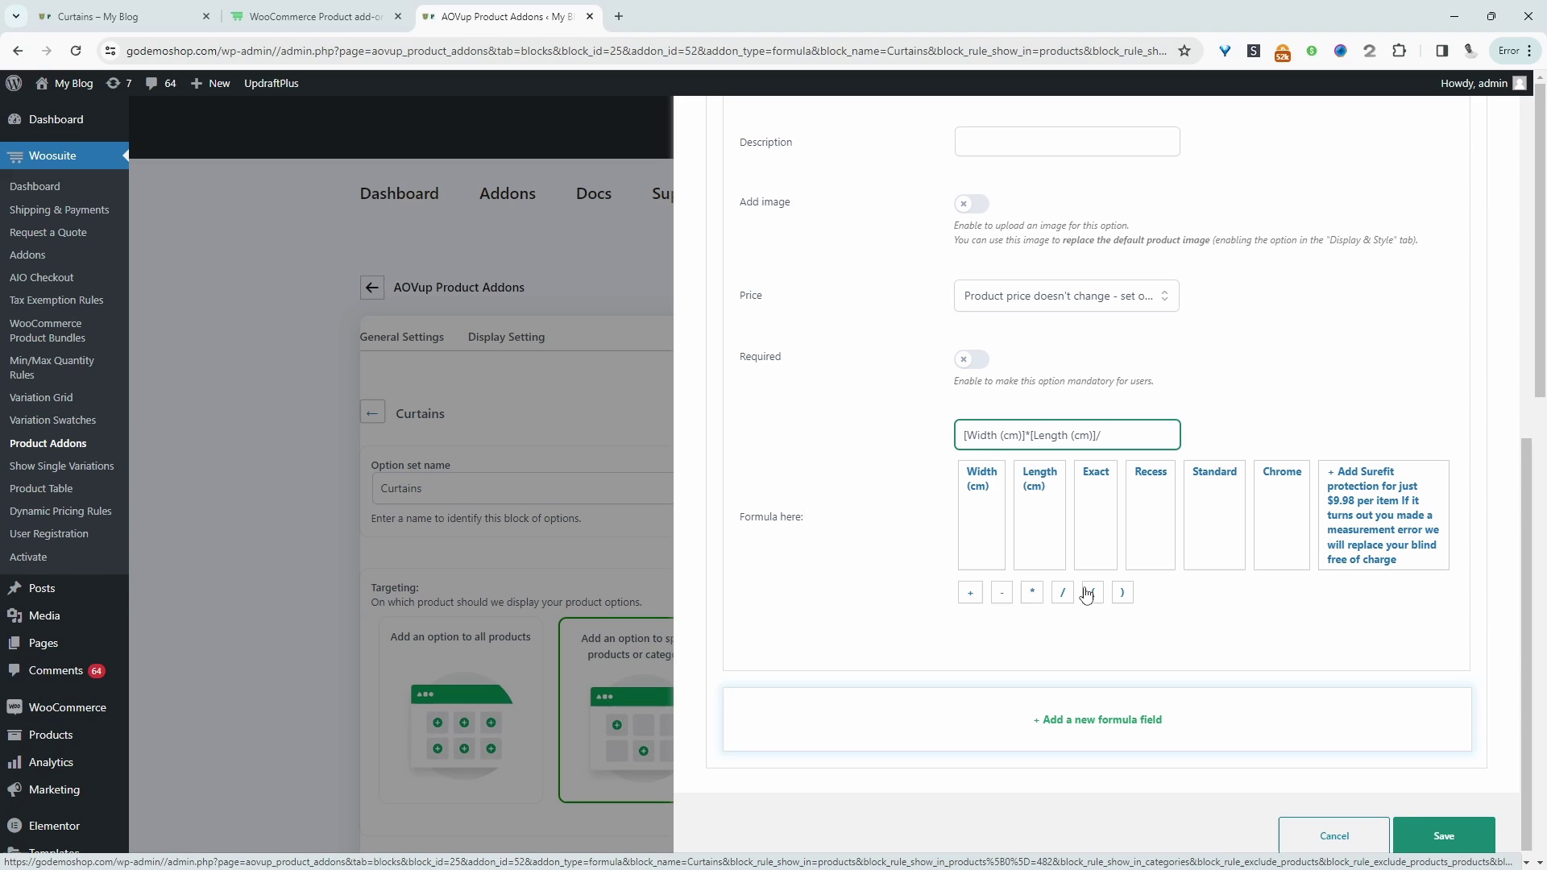
type("10000")
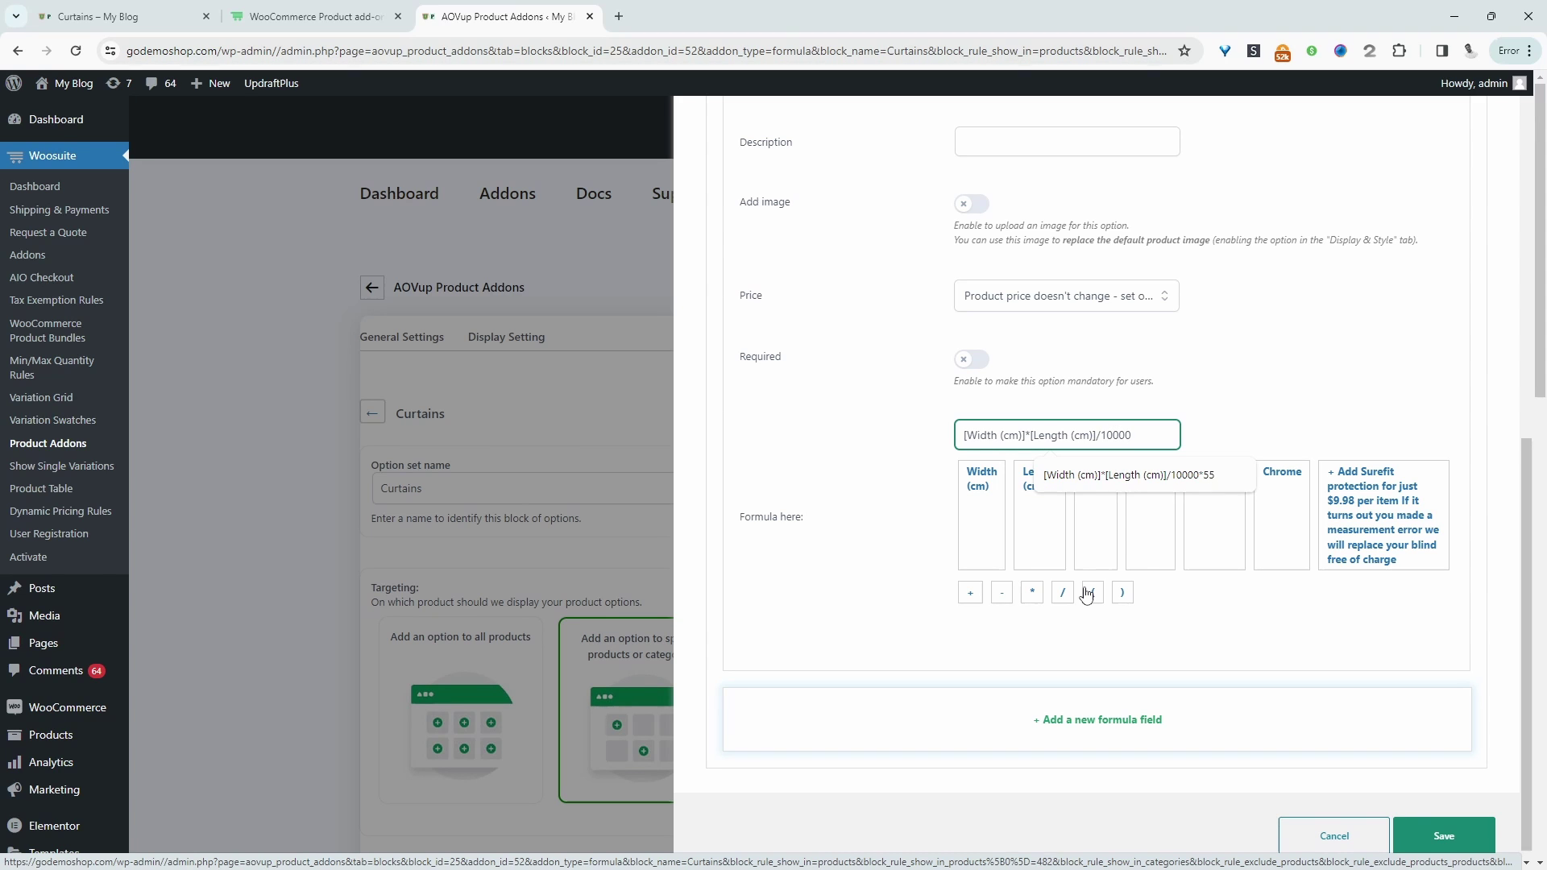
type("*")
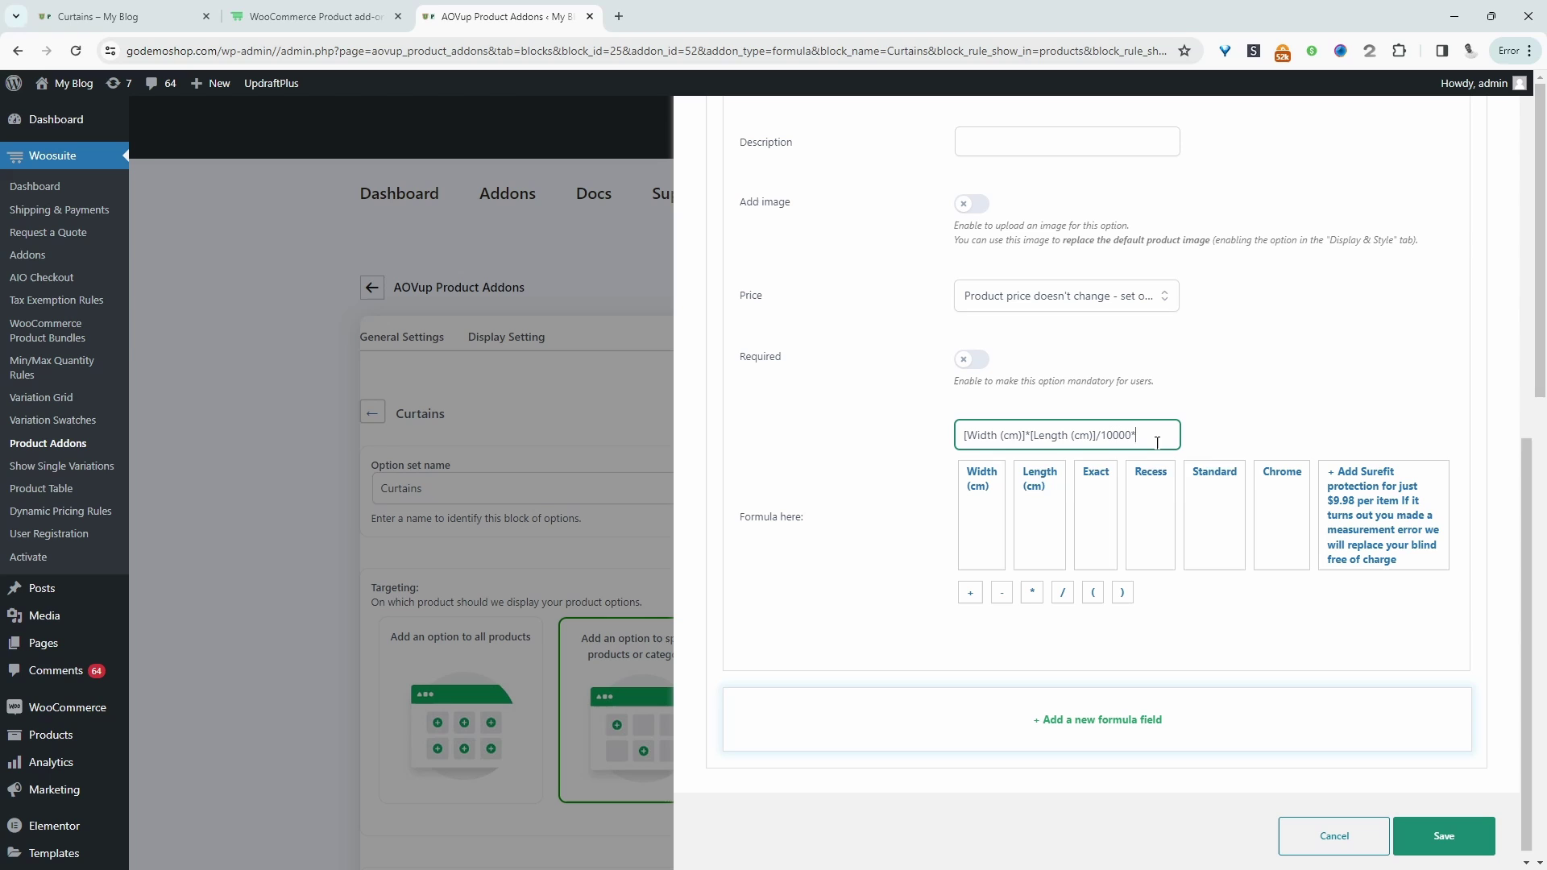
type("55")
Reload the Curtains page and enter Width 200, Length 100 to confirm the $110 total.
key("ctrl+1")
key("F5")
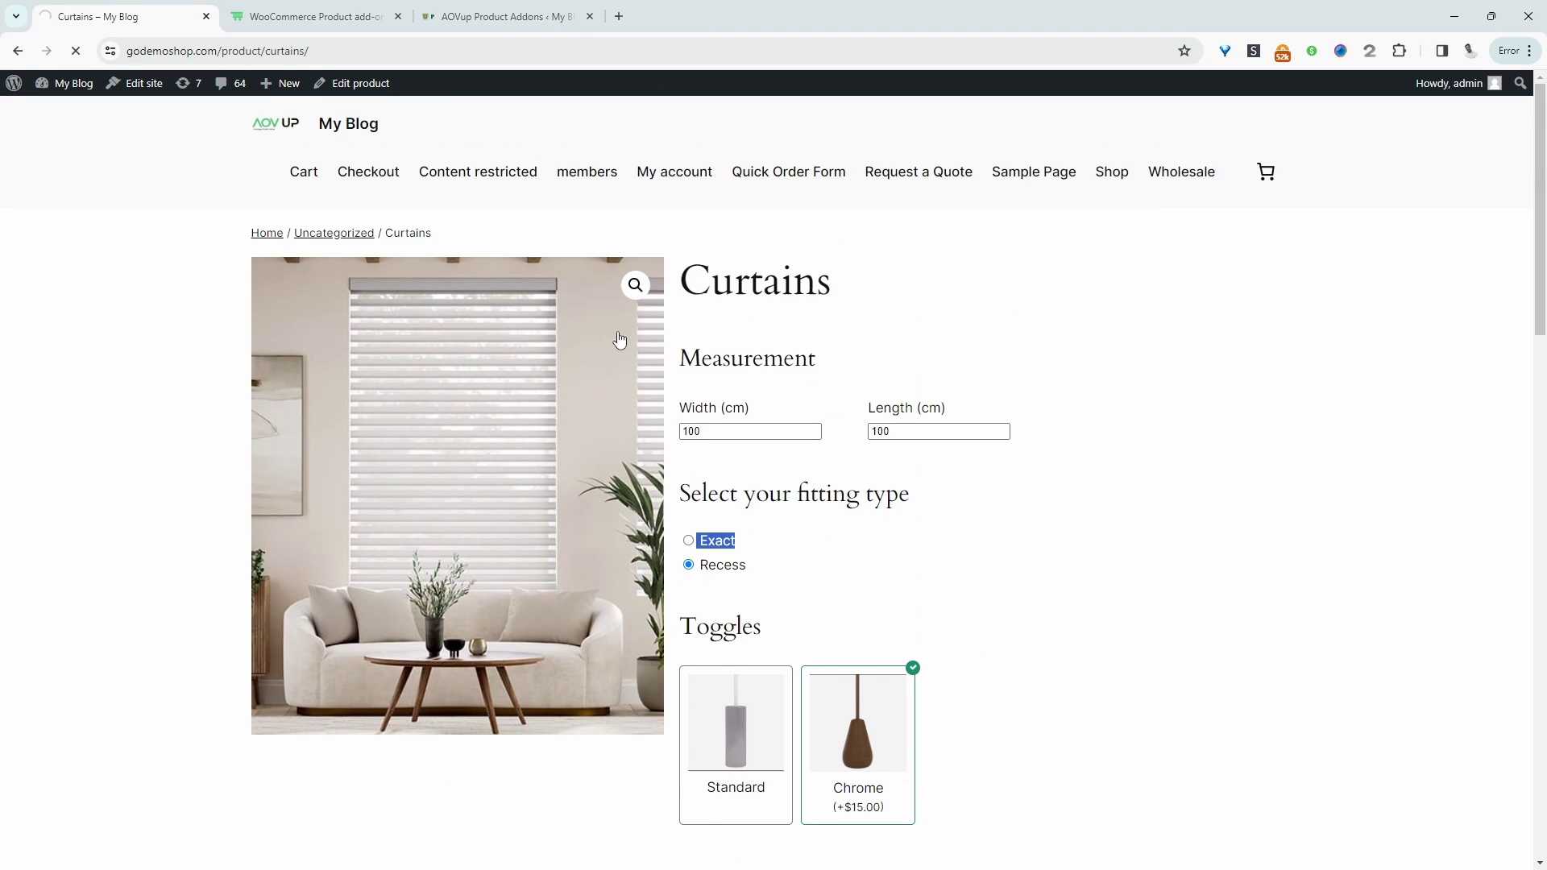
left_click(748, 485)
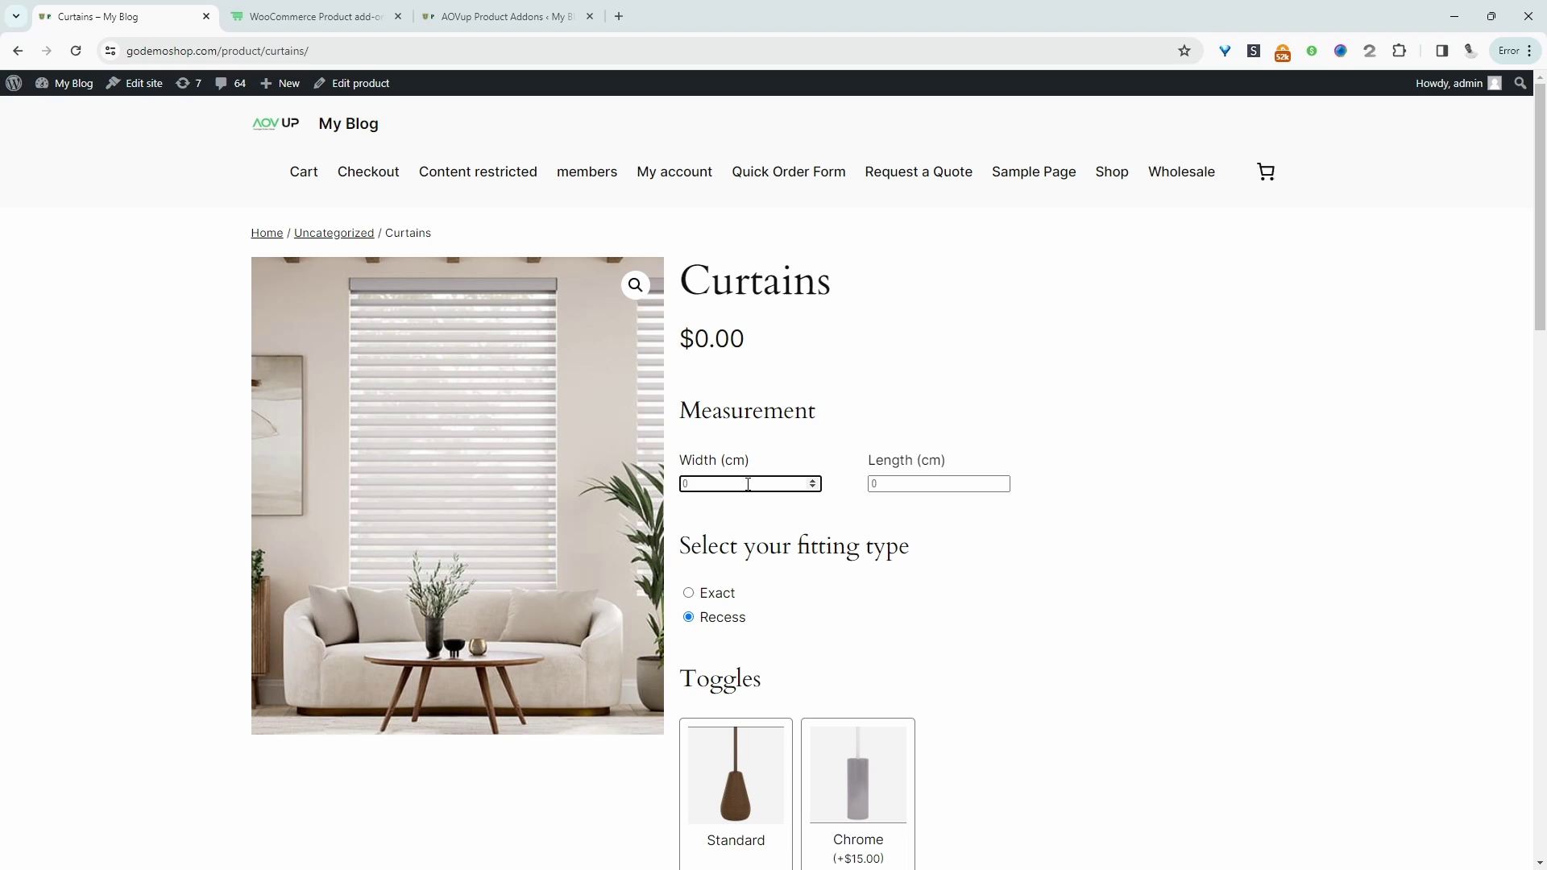
type("100")
left_click_drag(709, 485, 677, 496)
left_click(881, 484)
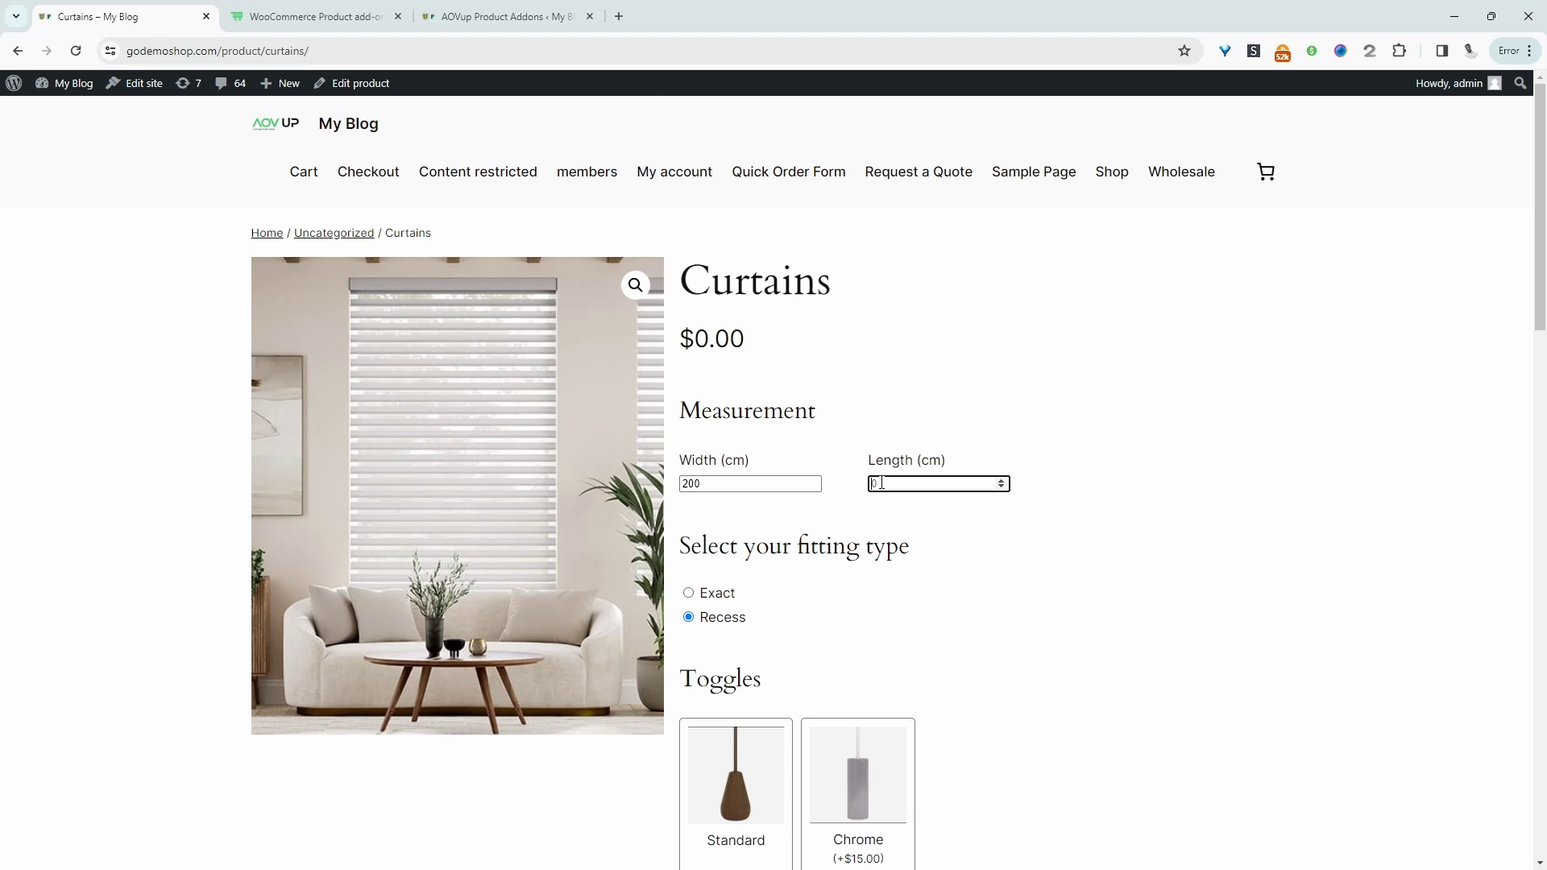
scroll(908, 567, "down", 6)
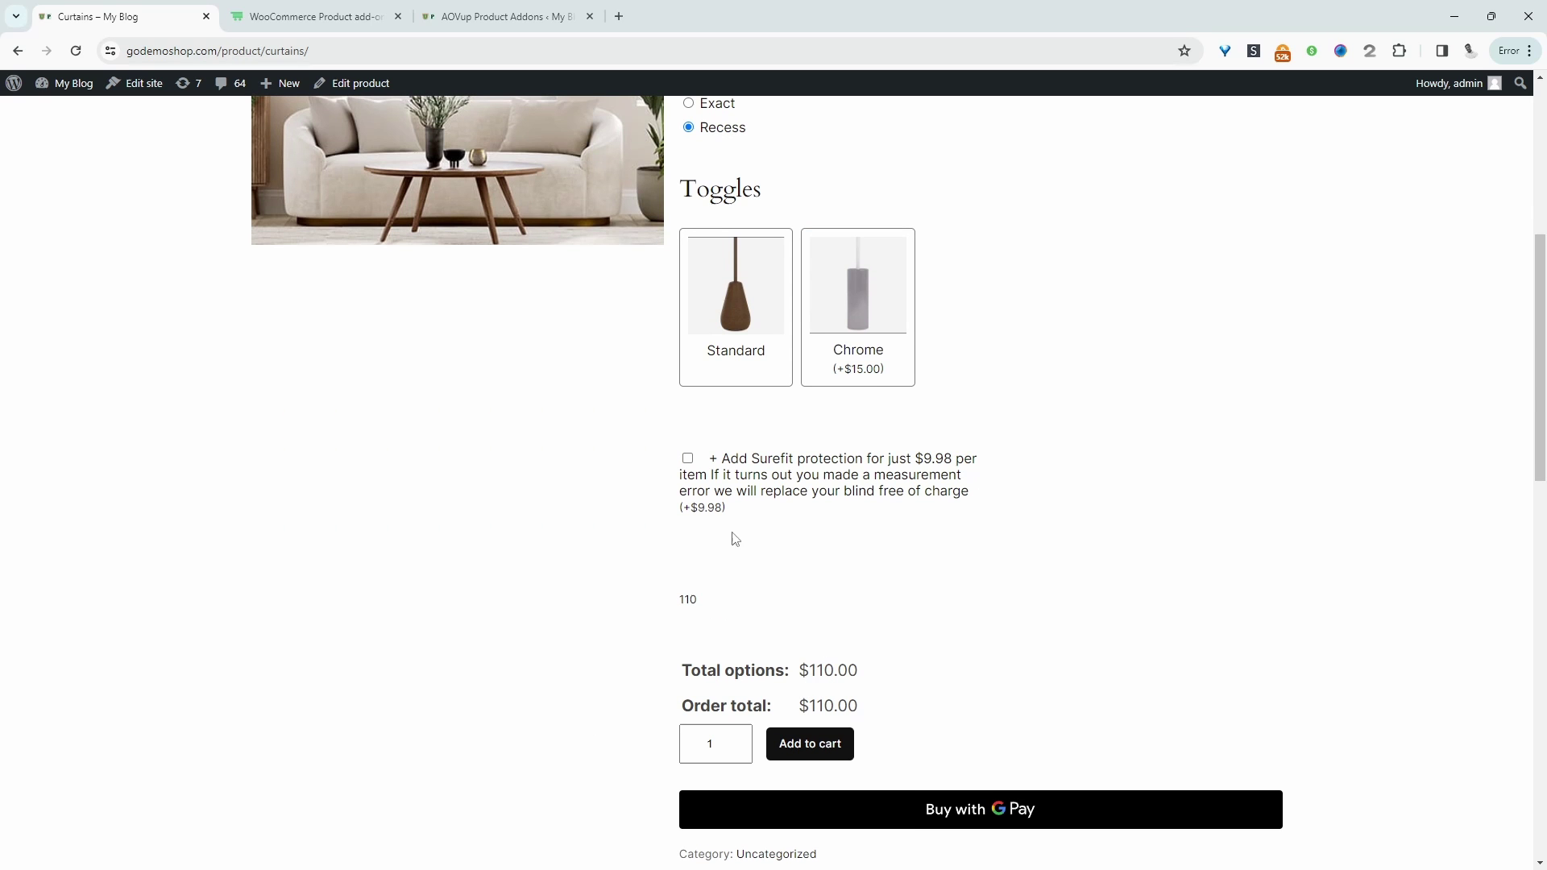
scroll(733, 539, "up", 3)
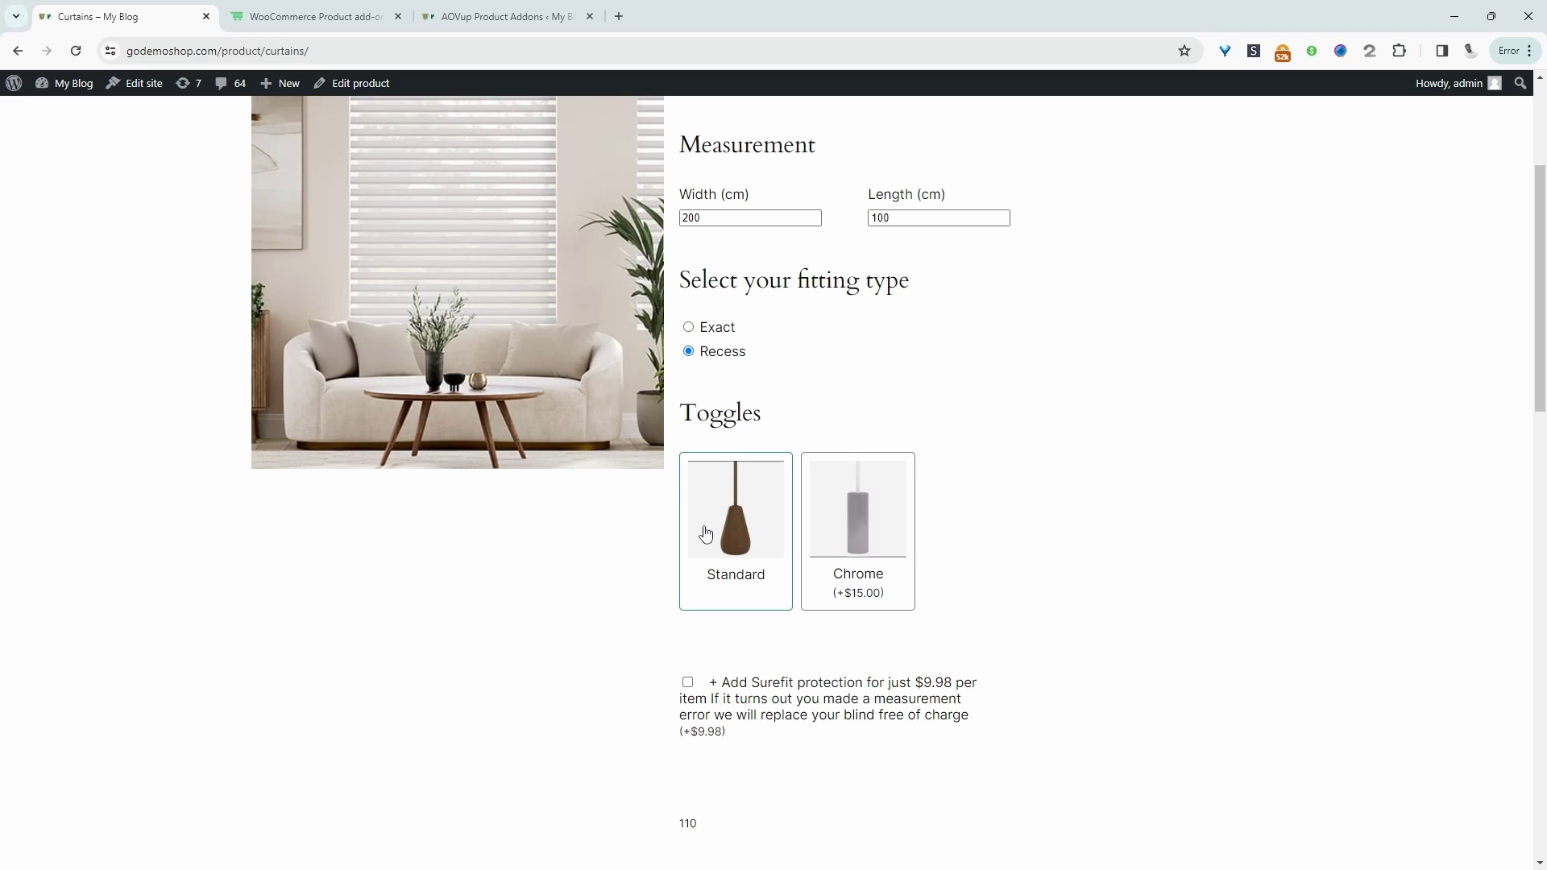
scroll(706, 534, "up", 2)
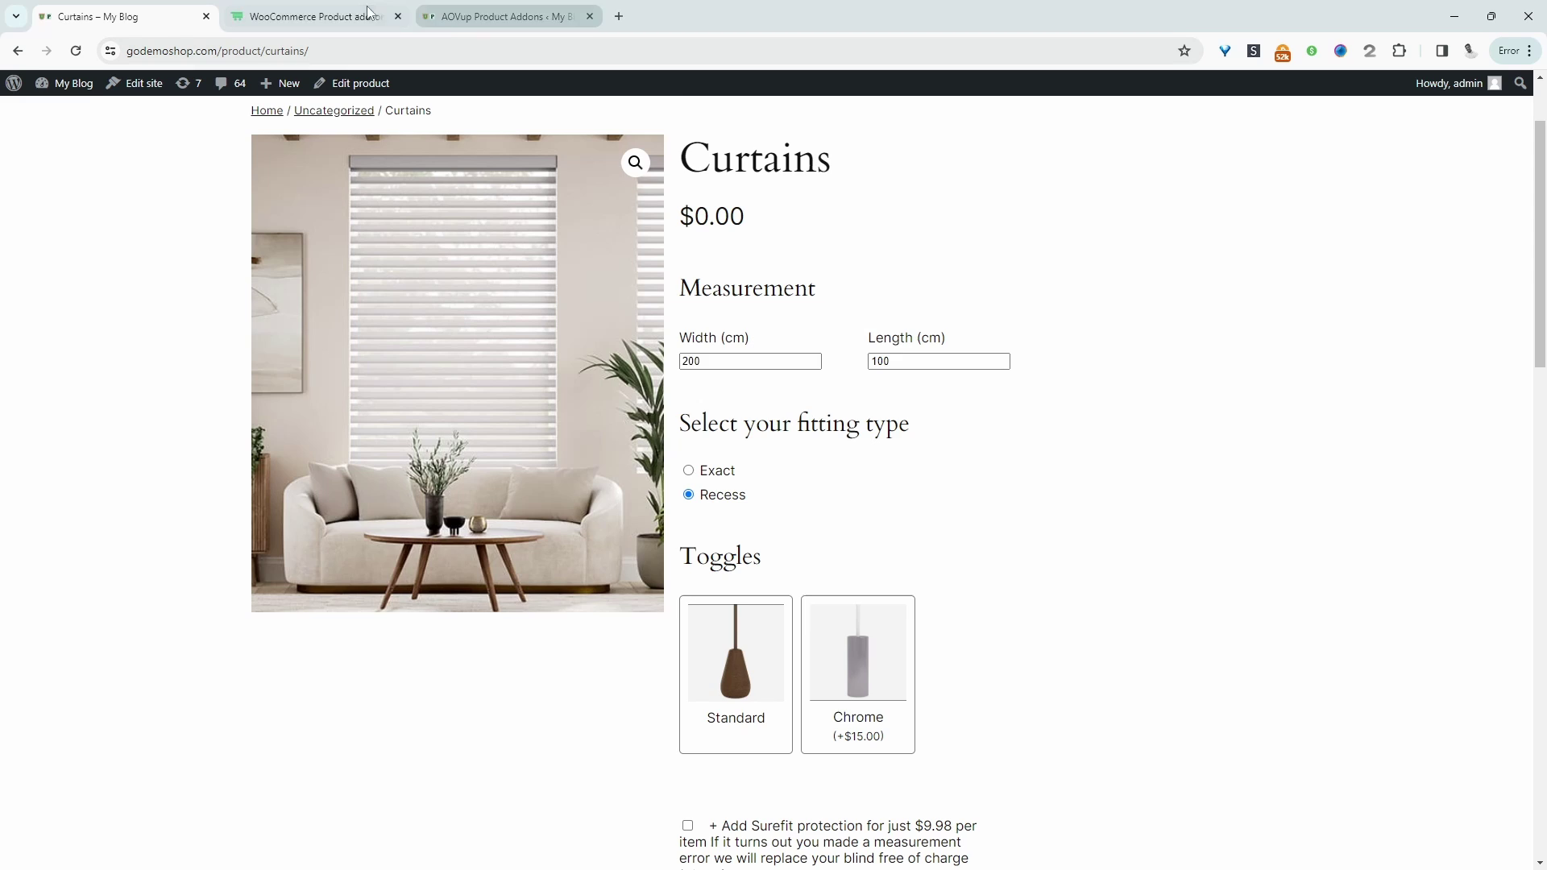
left_click(502, 17)
Enable min/max limits on the Measurement option's Width field, 60 to 240 cm.
left_click(1335, 838)
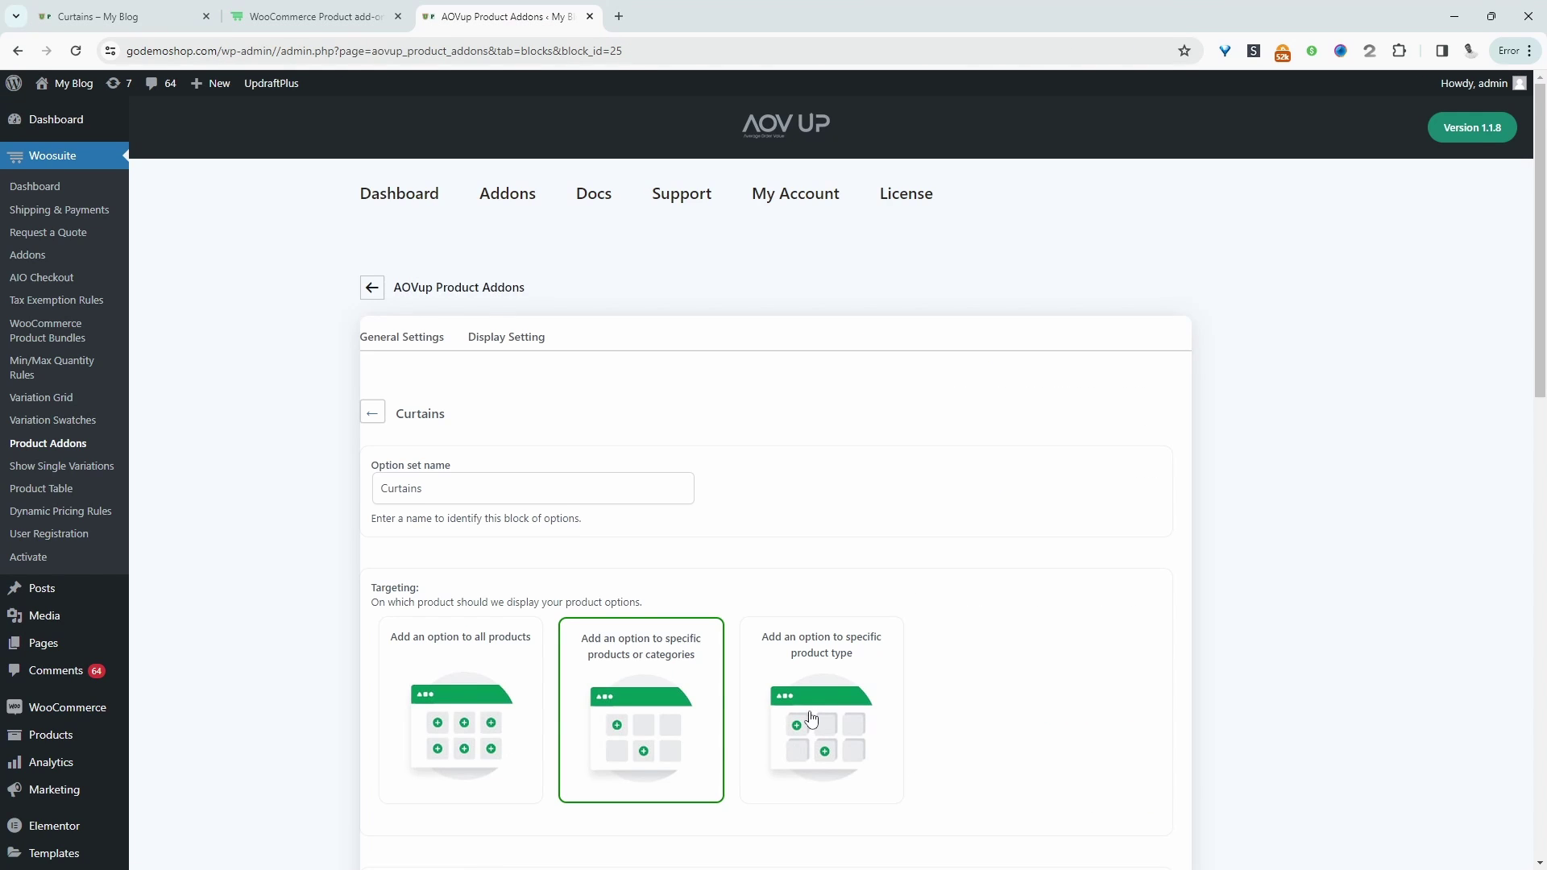
scroll(691, 596, "down", 10)
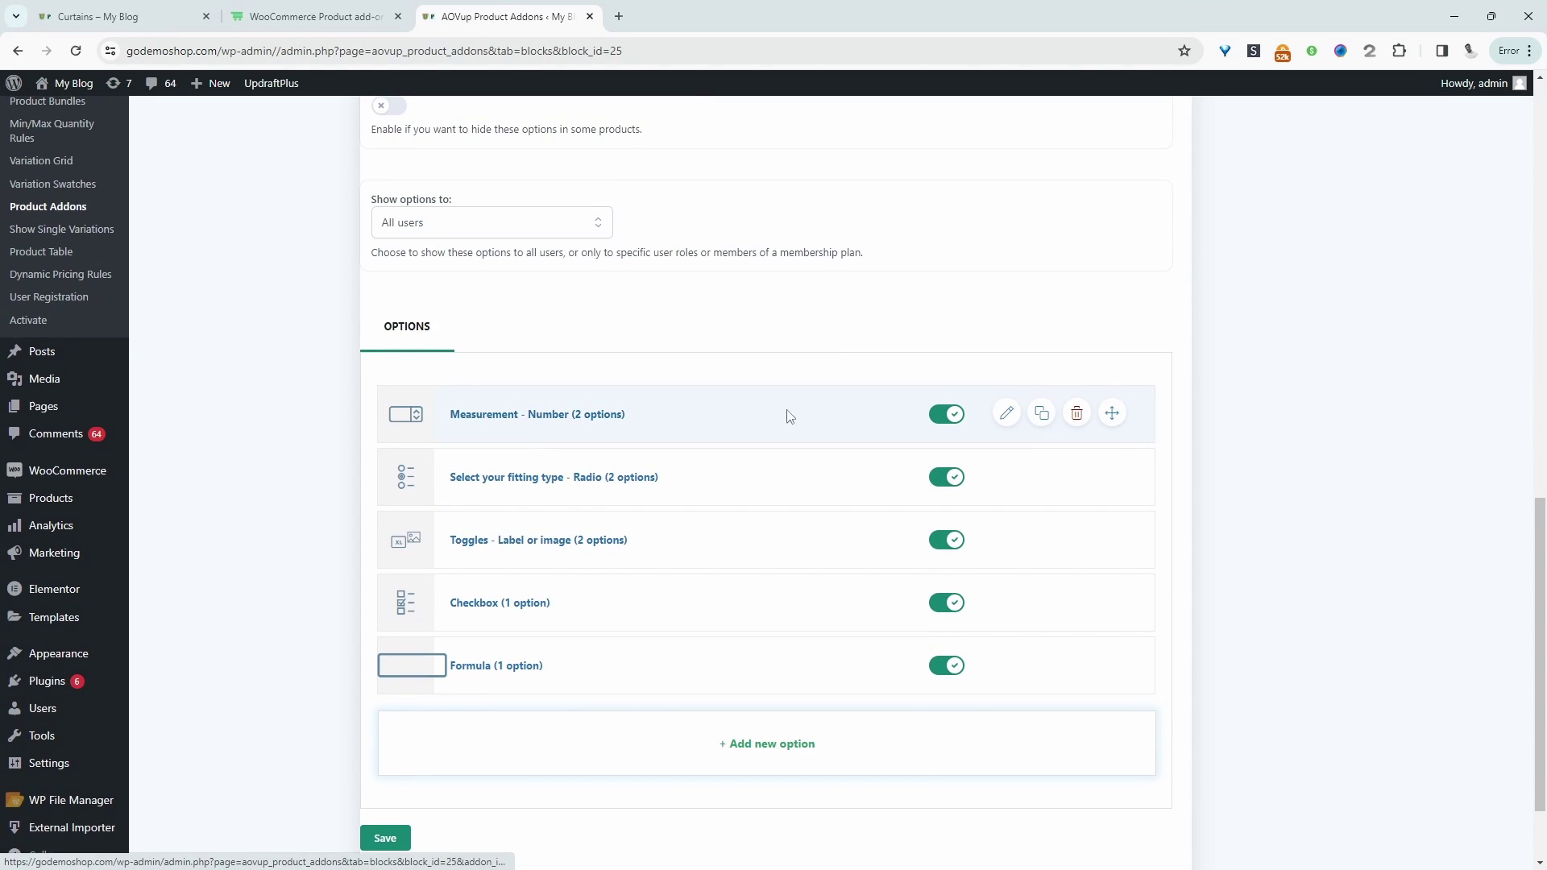
left_click(1006, 414)
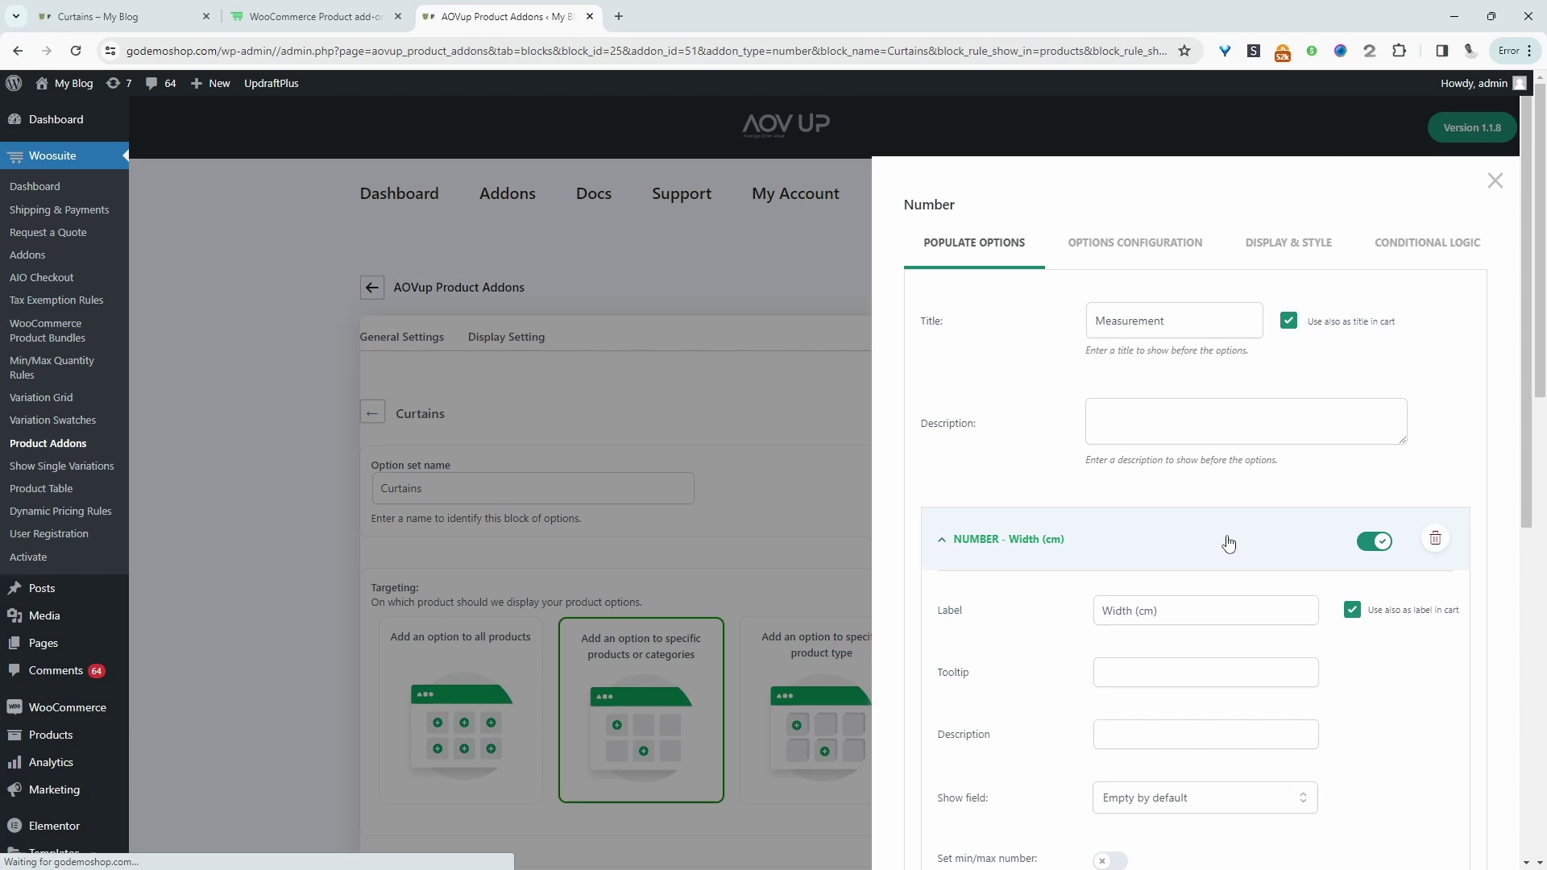
scroll(1029, 596, "down", 3)
scroll(1030, 597, "down", 1)
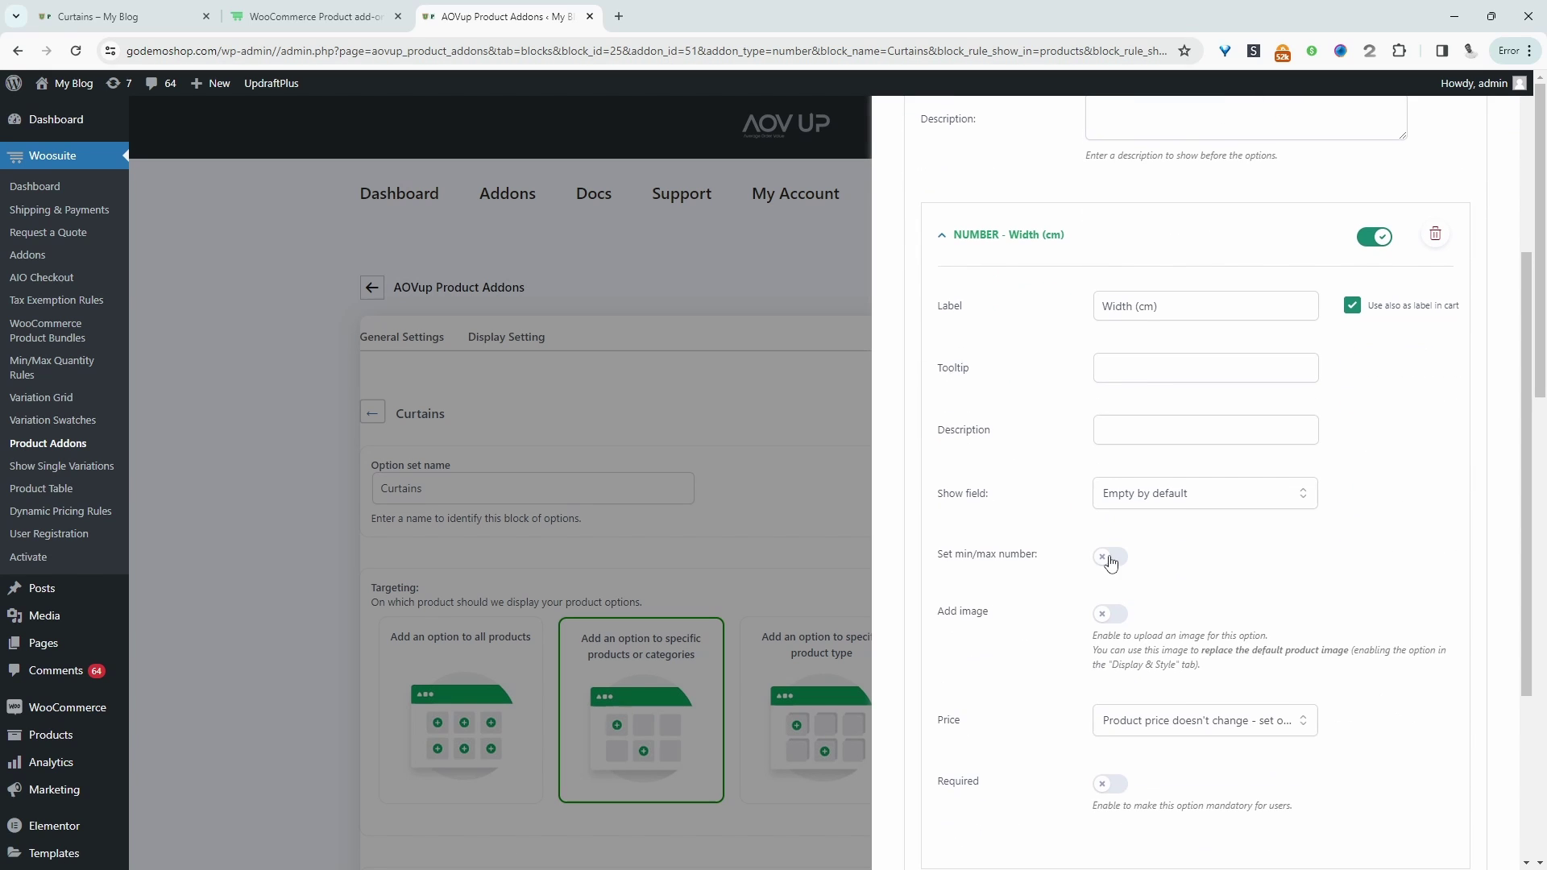
left_click(1110, 555)
left_click(1110, 612)
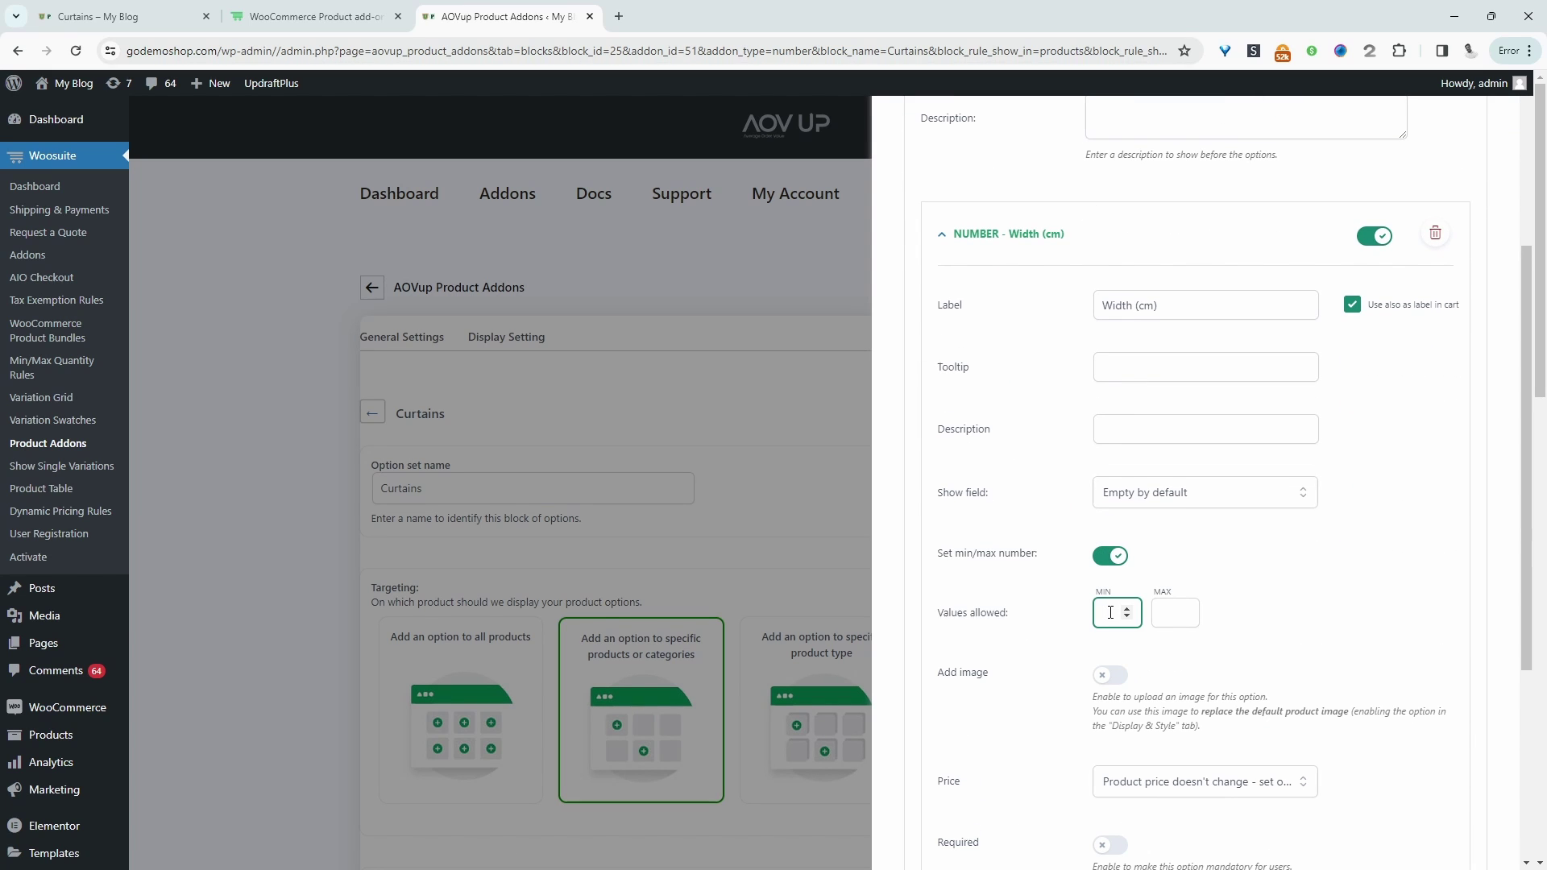
type("60")
key("Tab")
Cap the Length (cm) field at a maximum of 240.
scroll(1128, 637, "down", 4)
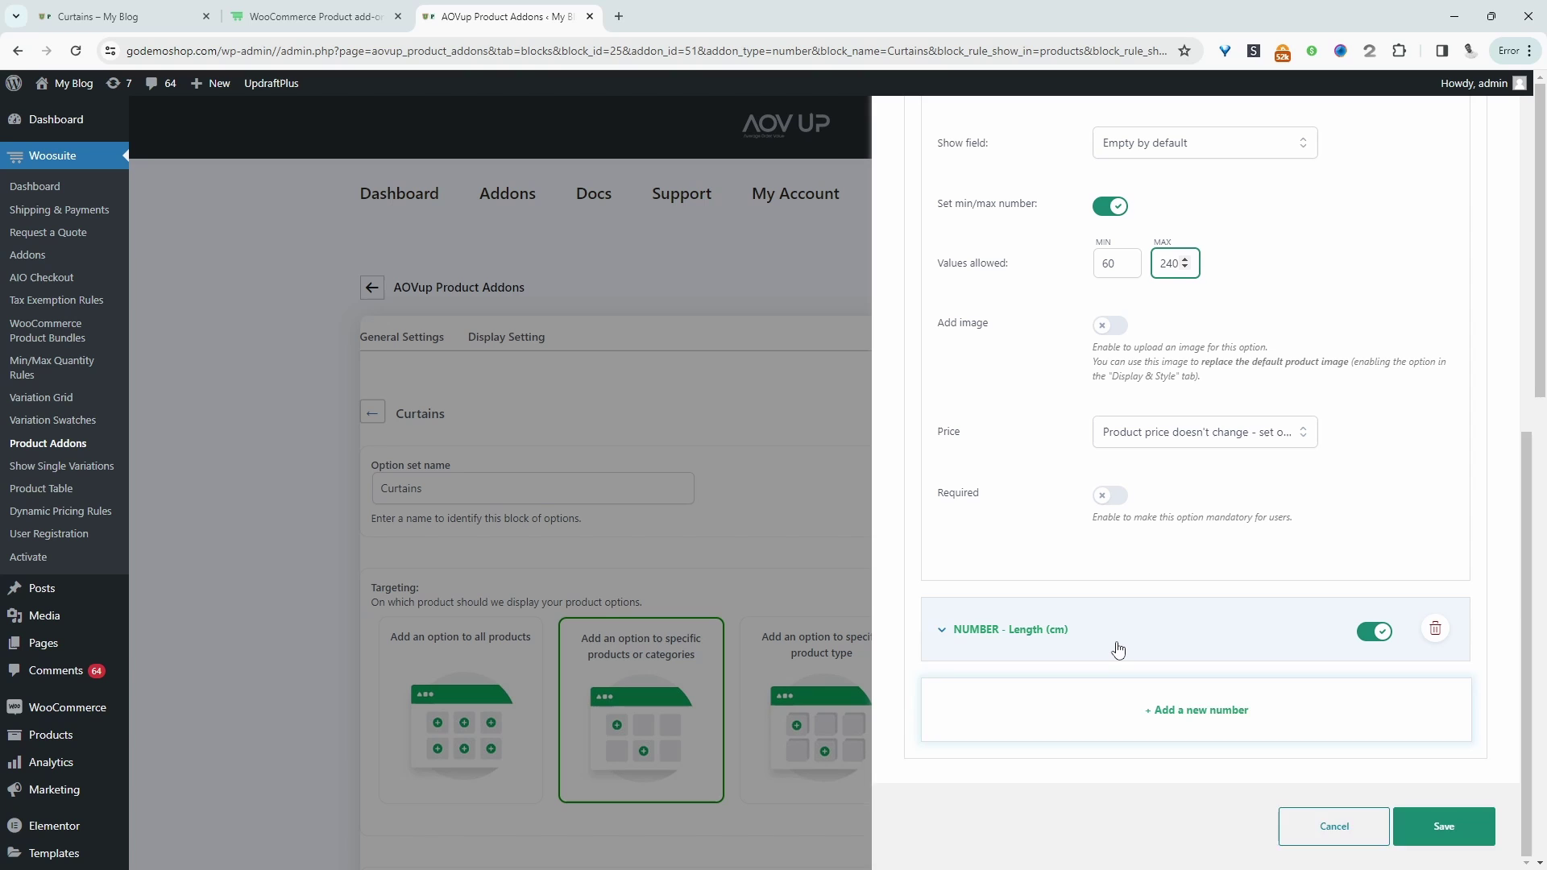
left_click(1118, 649)
scroll(1126, 748, "down", 5)
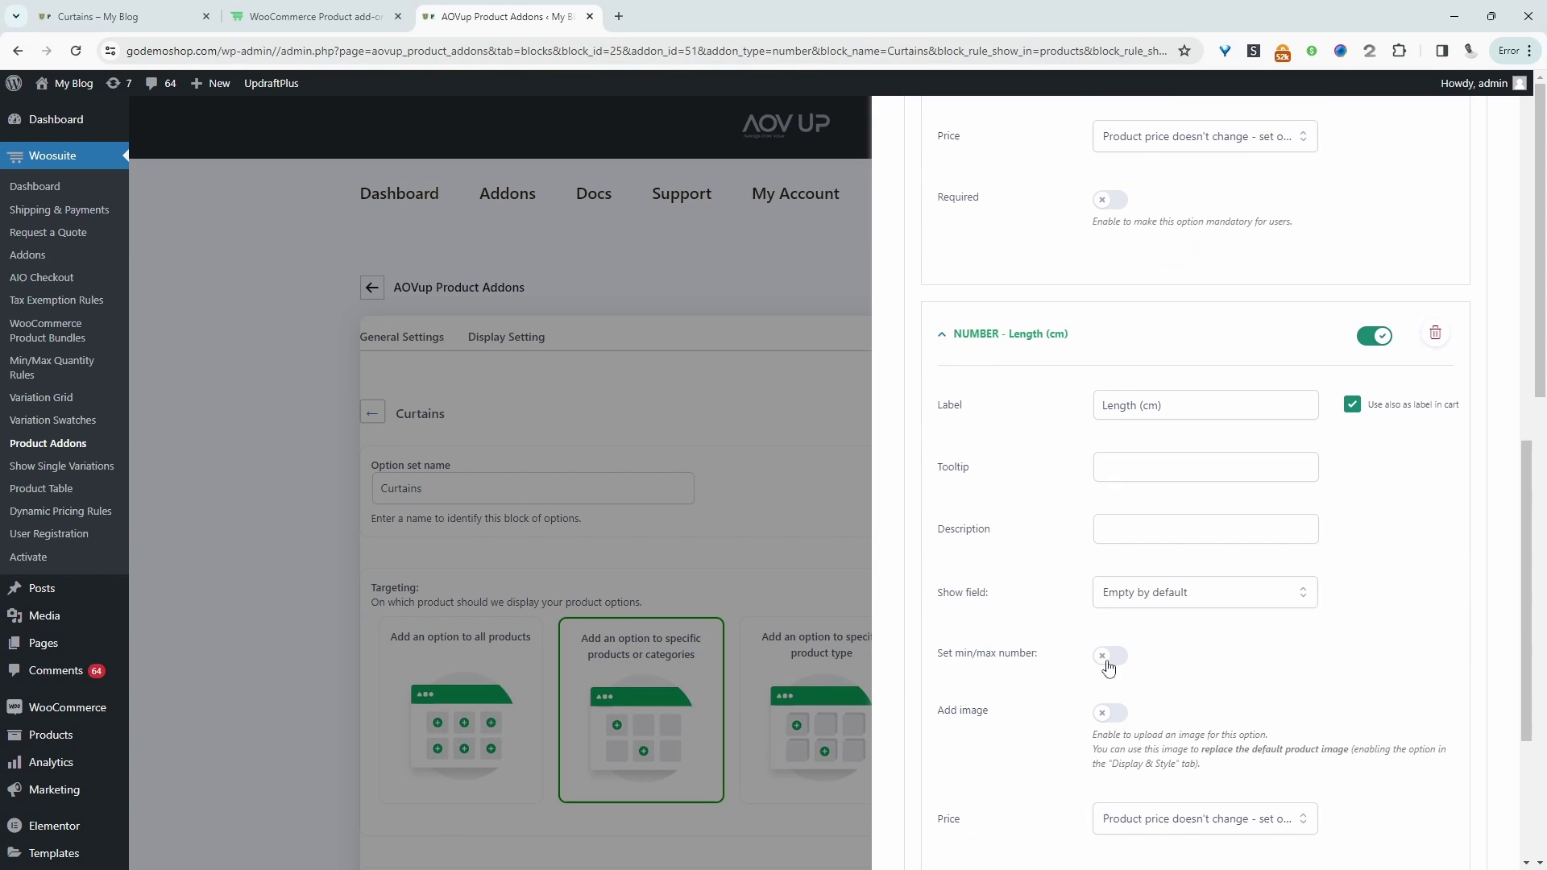
left_click(1119, 626)
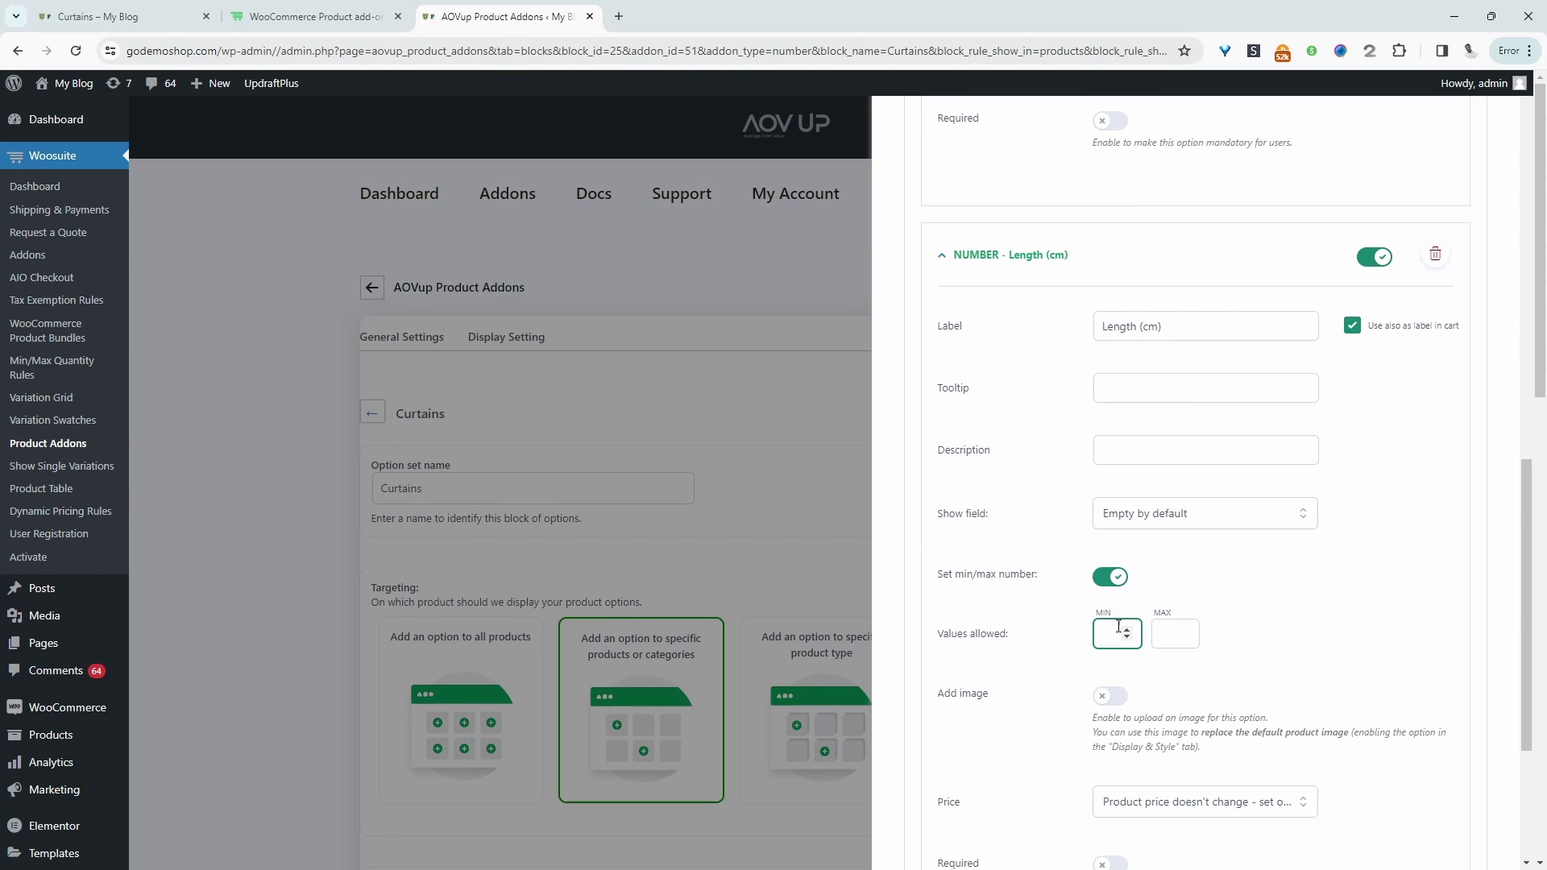
left_click(1175, 633)
type("240")
scroll(1341, 575, "down", 3)
Save the limits, reload the product page and submit Width 10, Length 300 to trigger validation.
left_click(1426, 829)
key("ctrl+1")
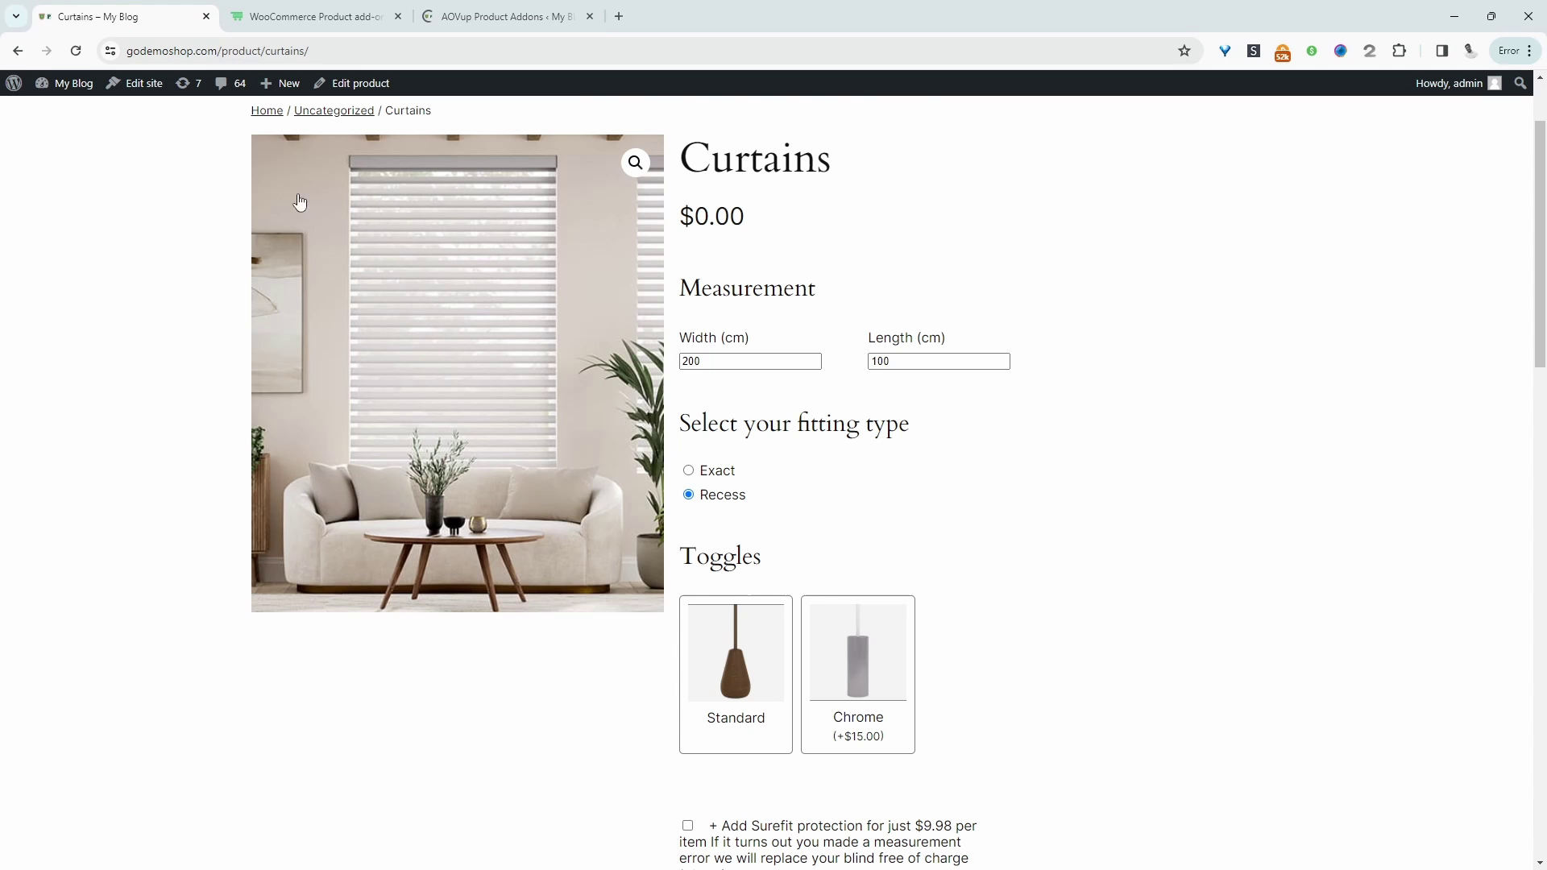
left_click(76, 50)
left_click(693, 362)
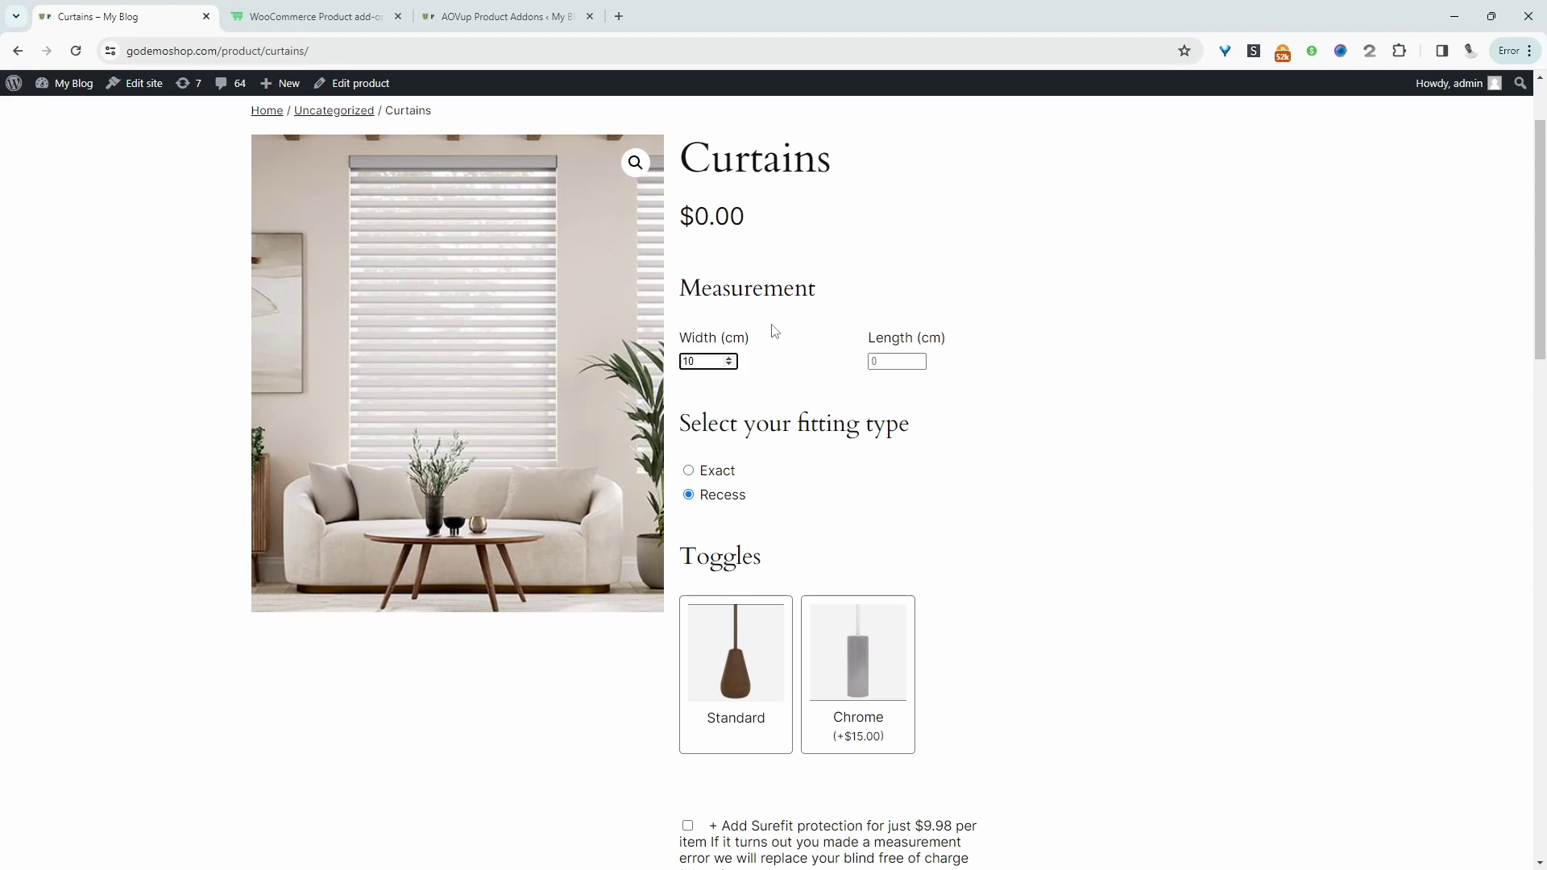
left_click(896, 362)
key("Return")
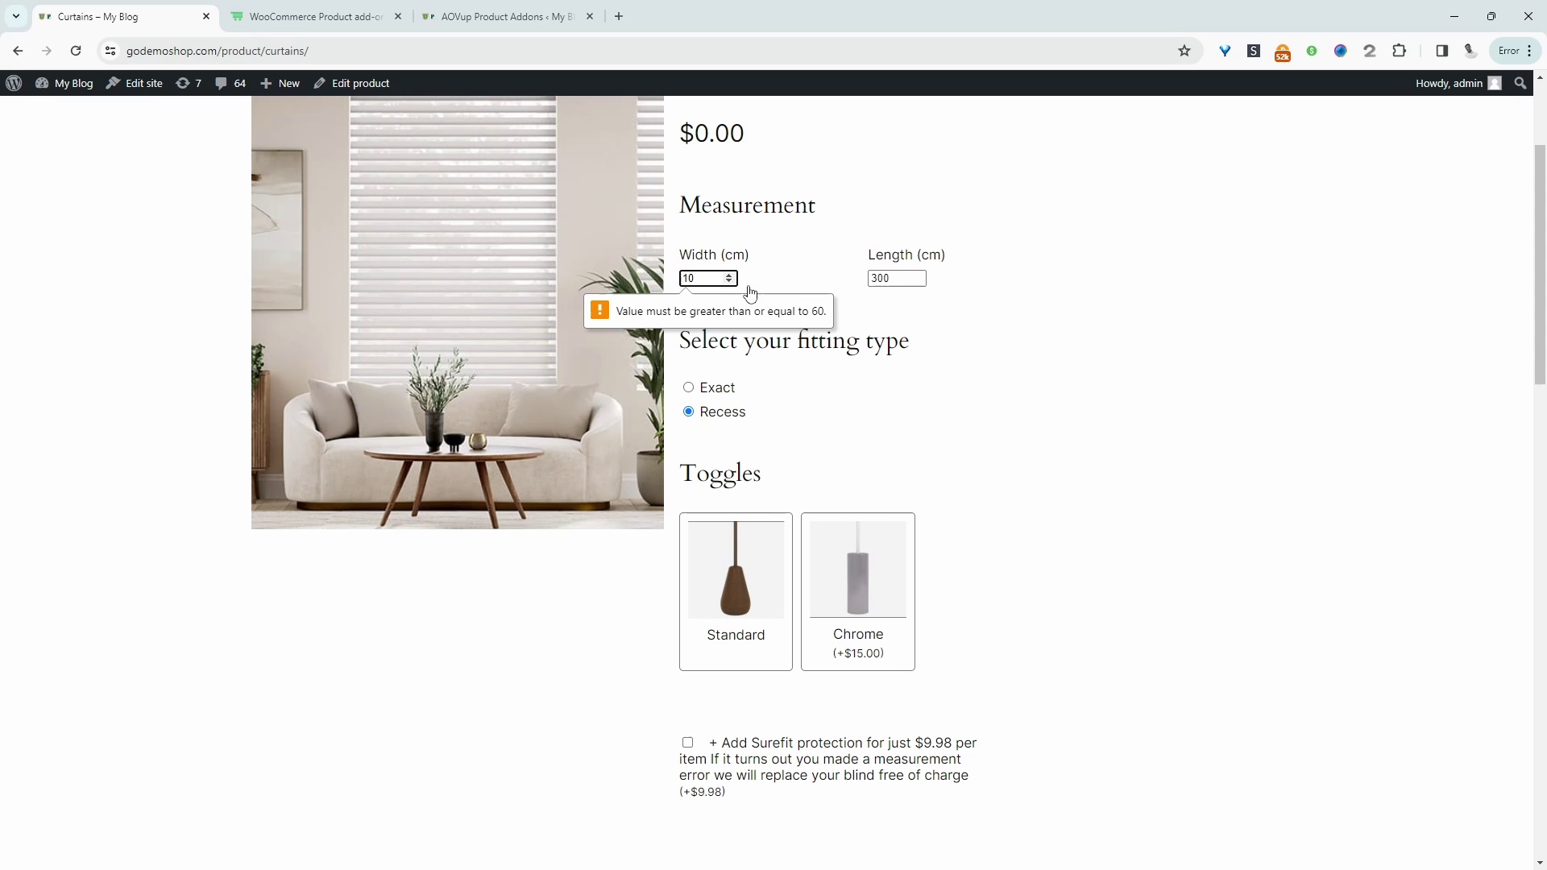
Correct the sizes to Width 60 and Length 230 cm for a $75.90 total.
left_click_drag(715, 278, 664, 280)
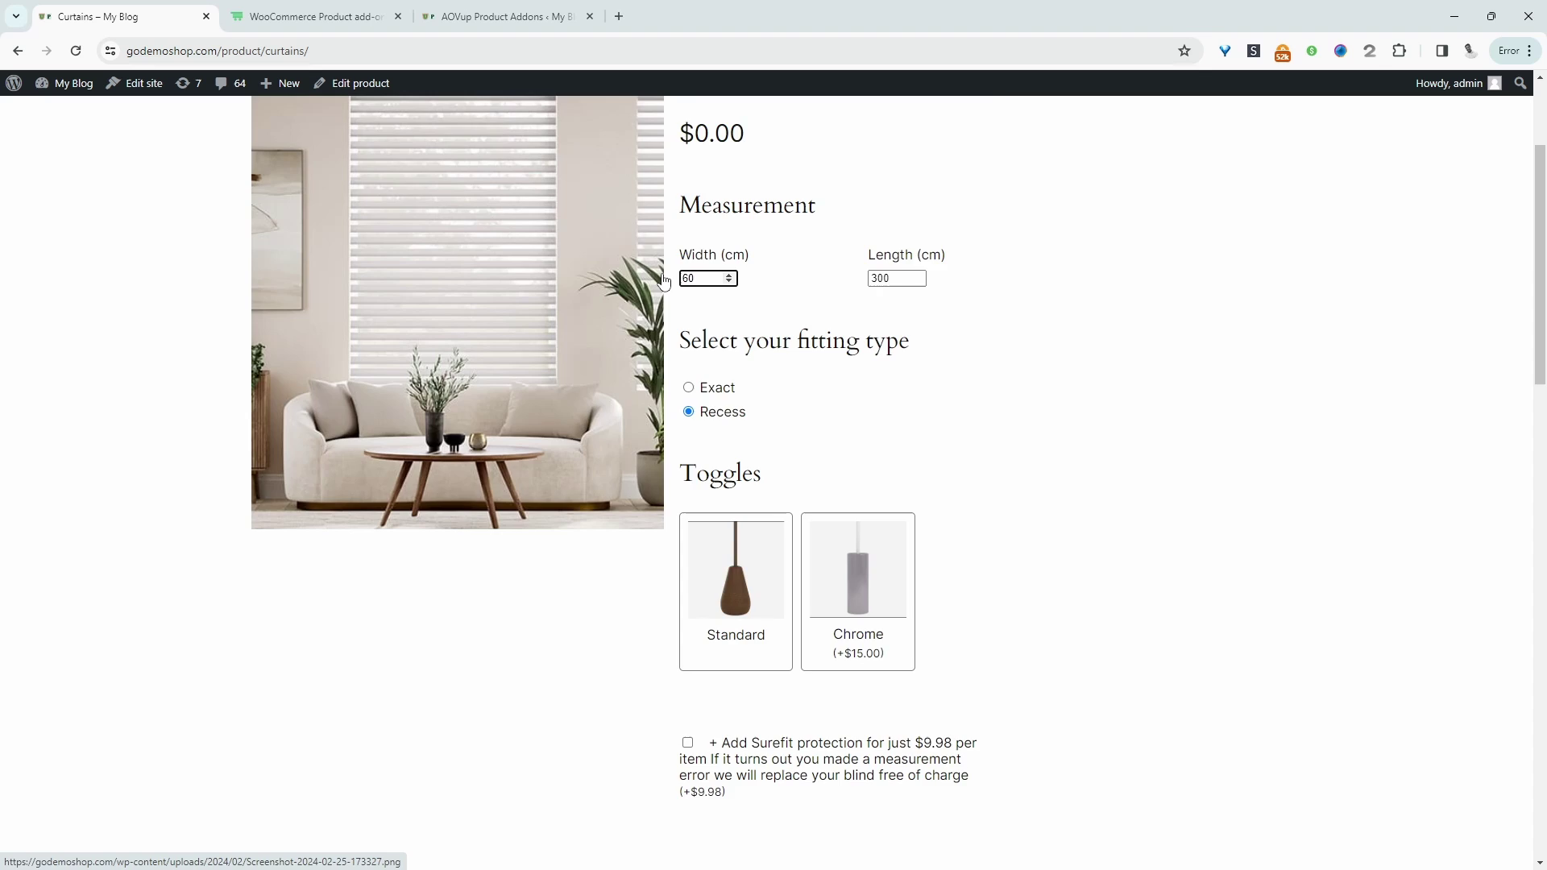
scroll(806, 483, "down", 17)
scroll(955, 548, "up", 9)
scroll(926, 580, "up", 5)
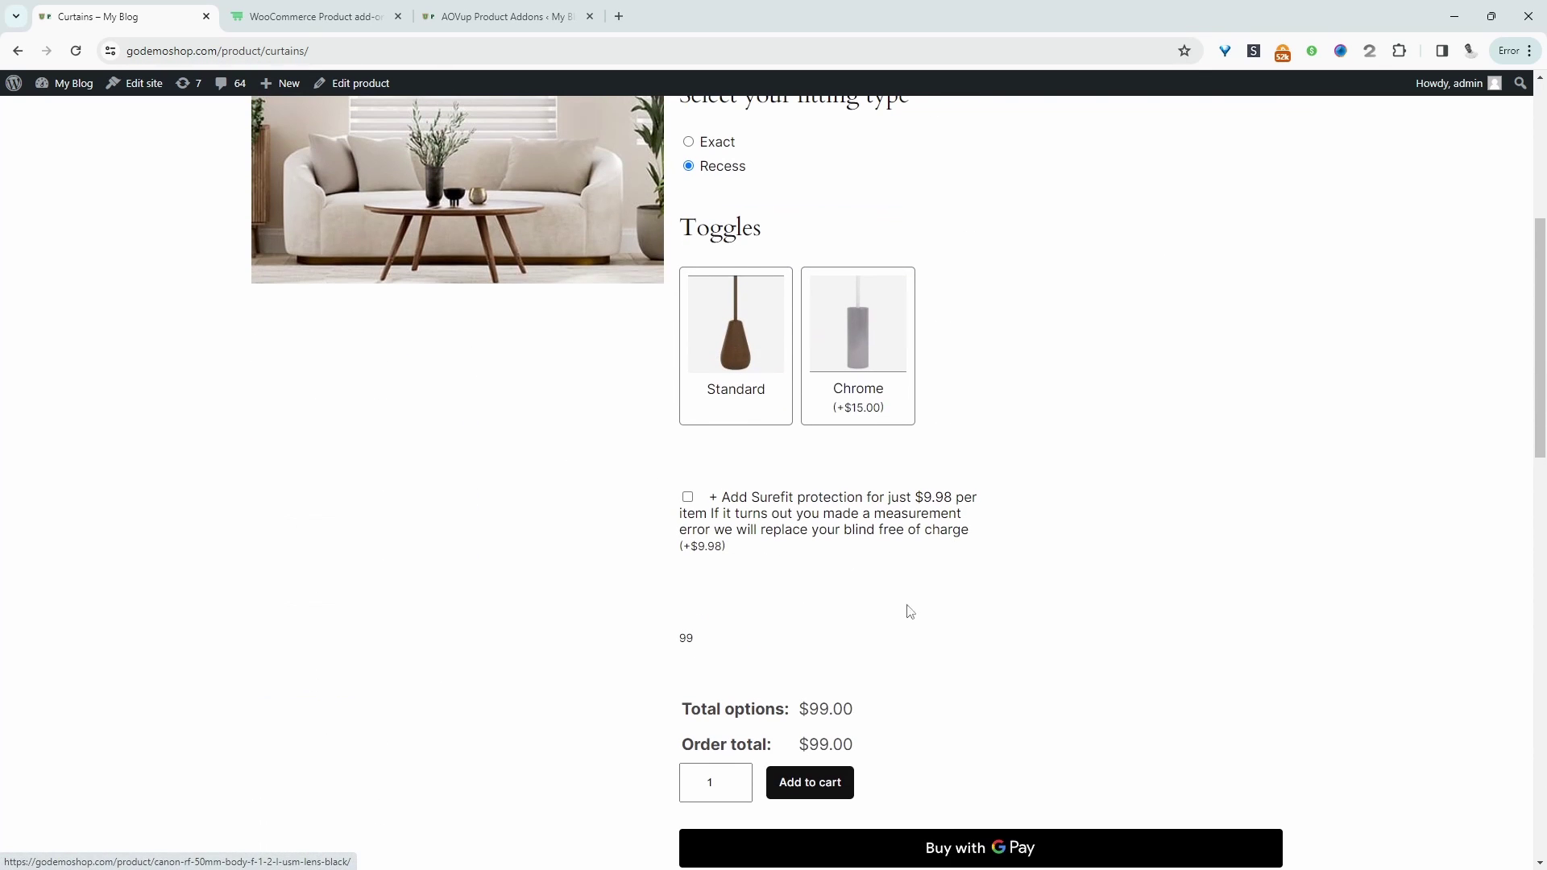
left_click(810, 781)
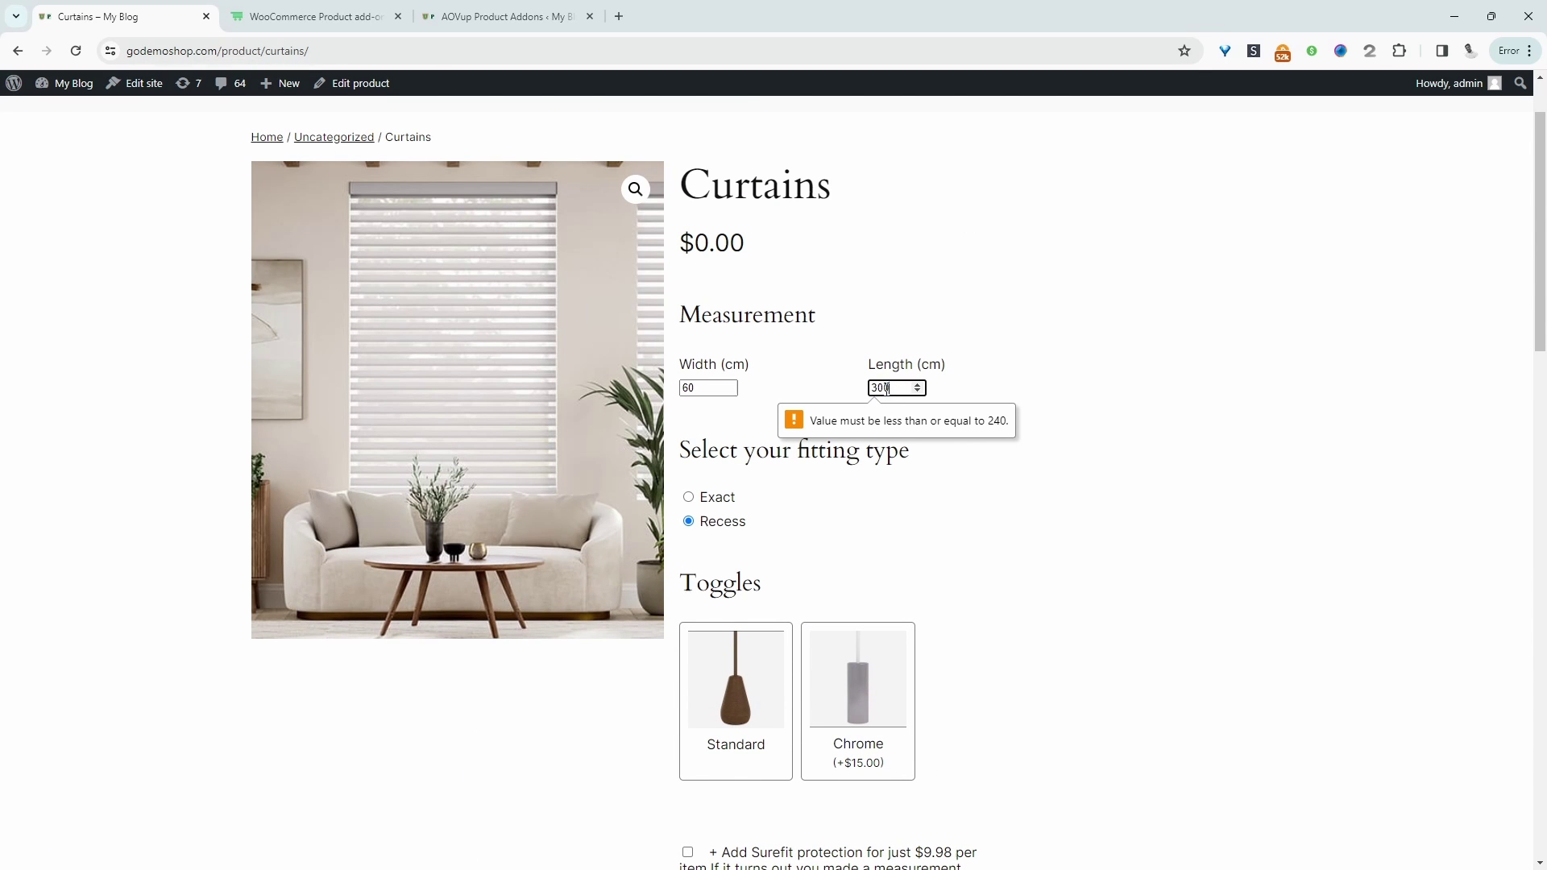
left_click_drag(887, 389, 865, 391)
type("23")
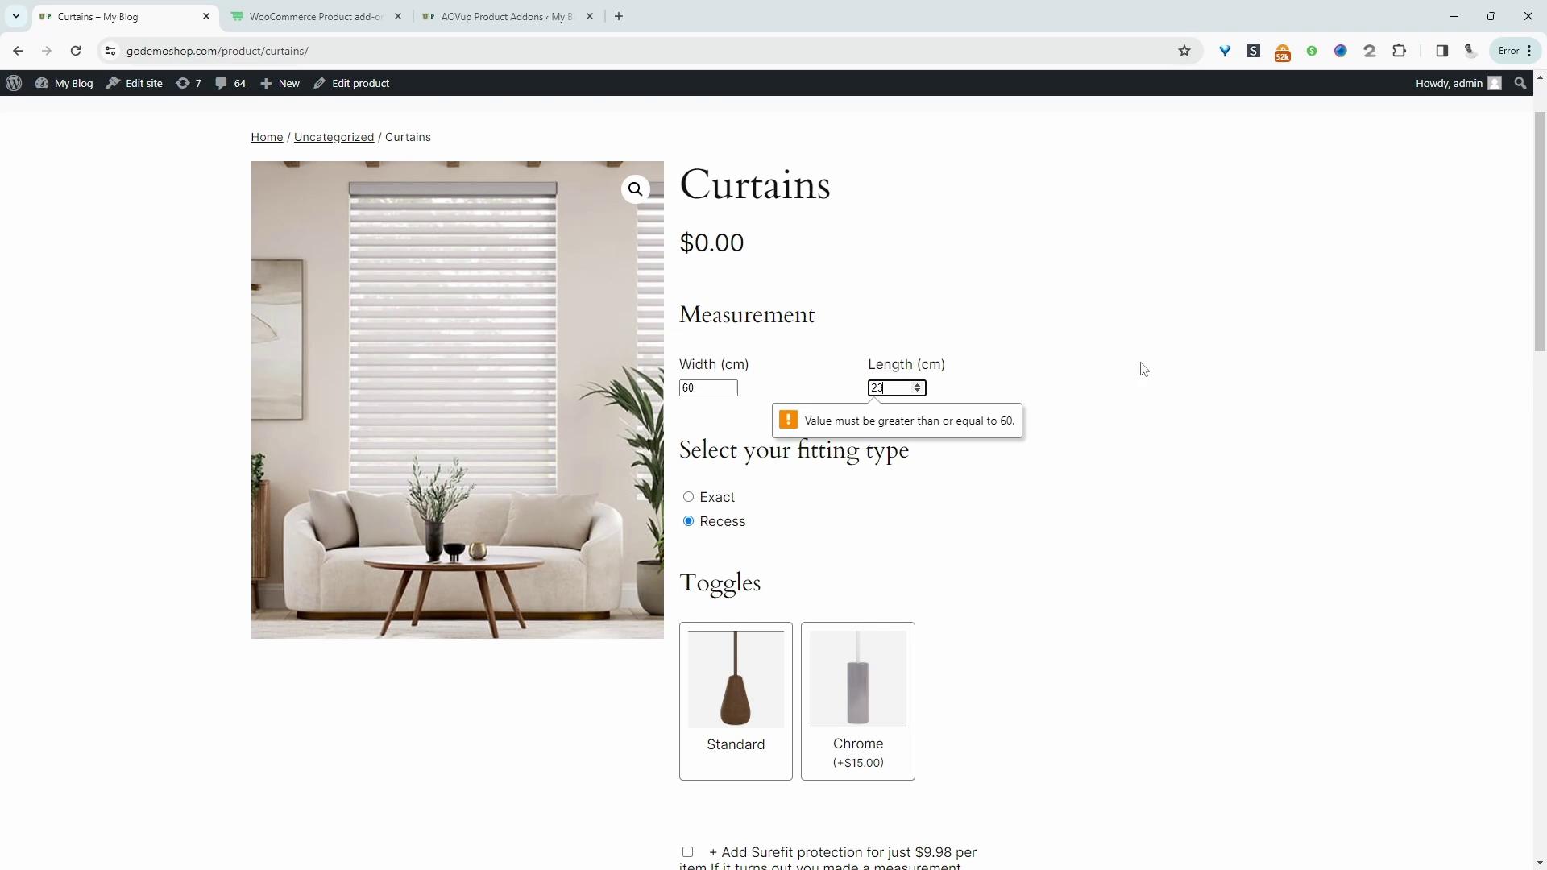
type("0")
scroll(1039, 570, "down", 7)
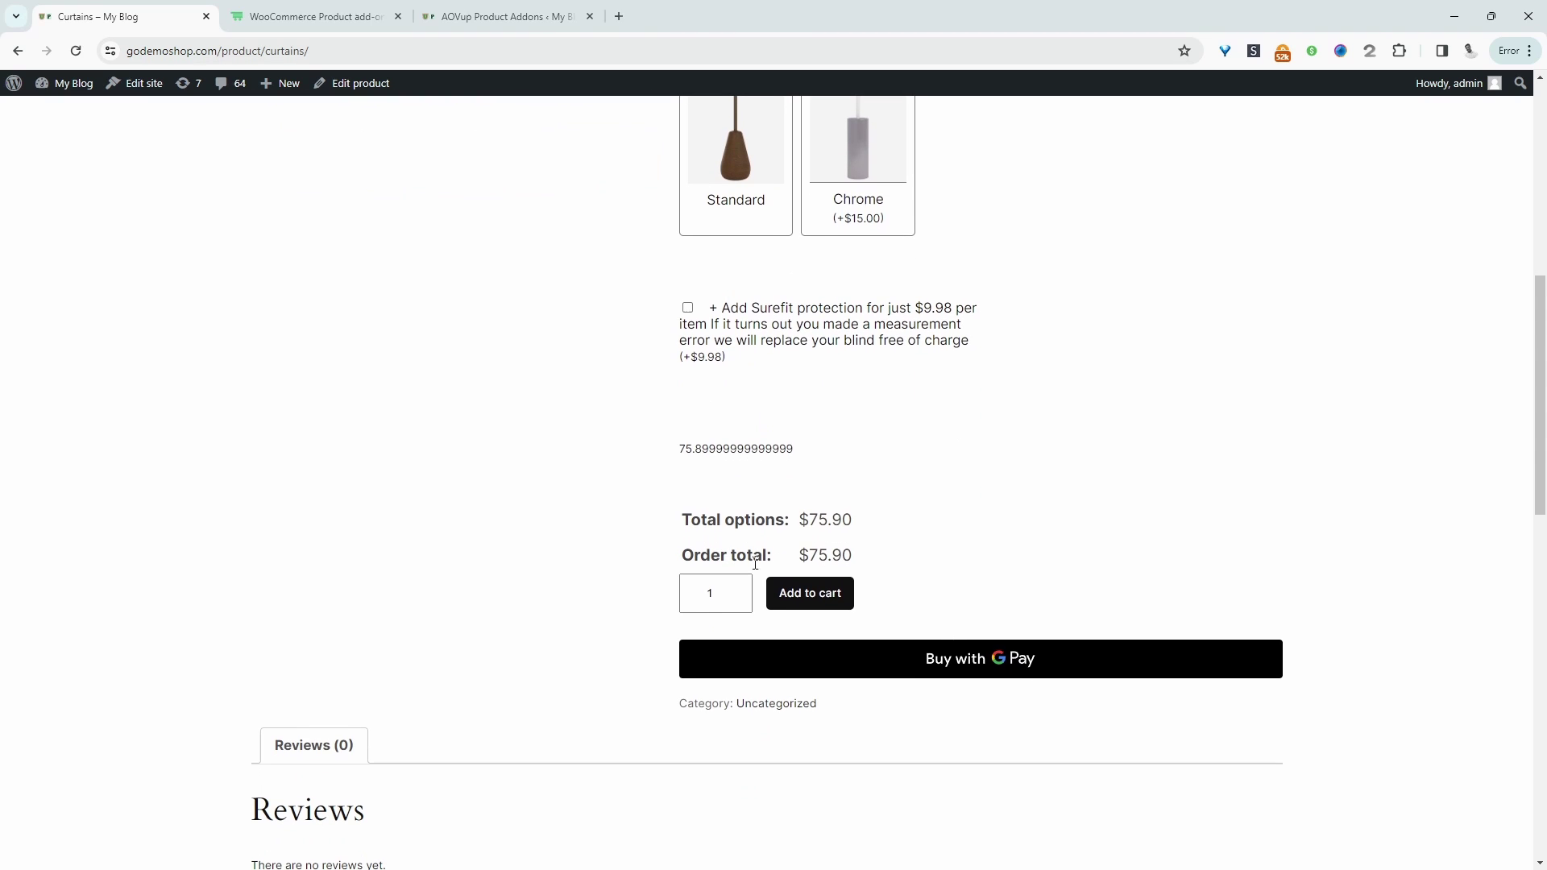
double_click(770, 450)
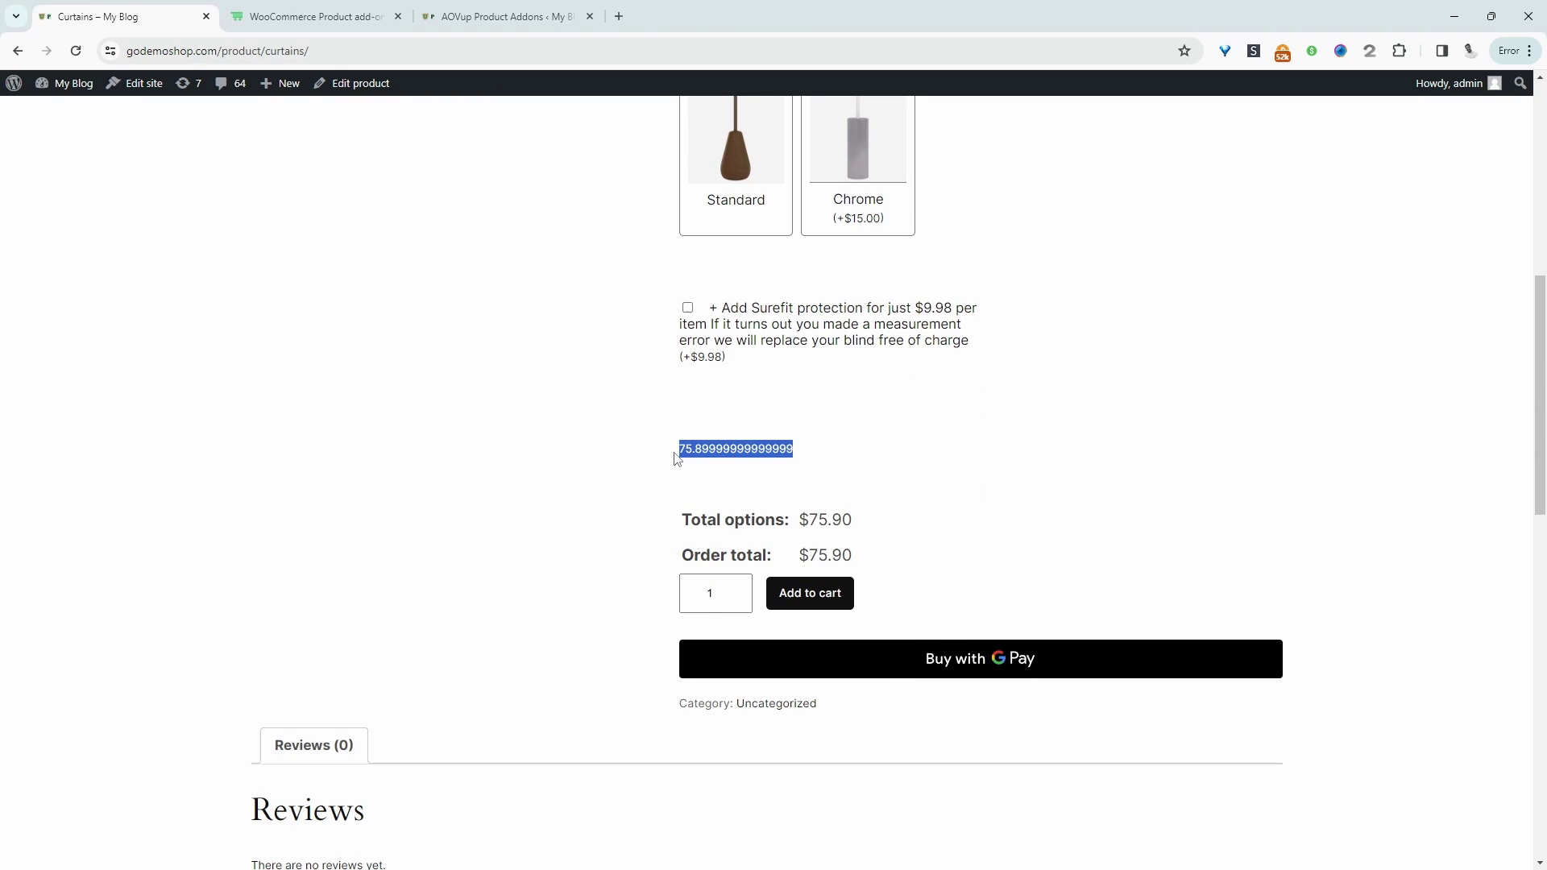
scroll(725, 455, "up", 1)
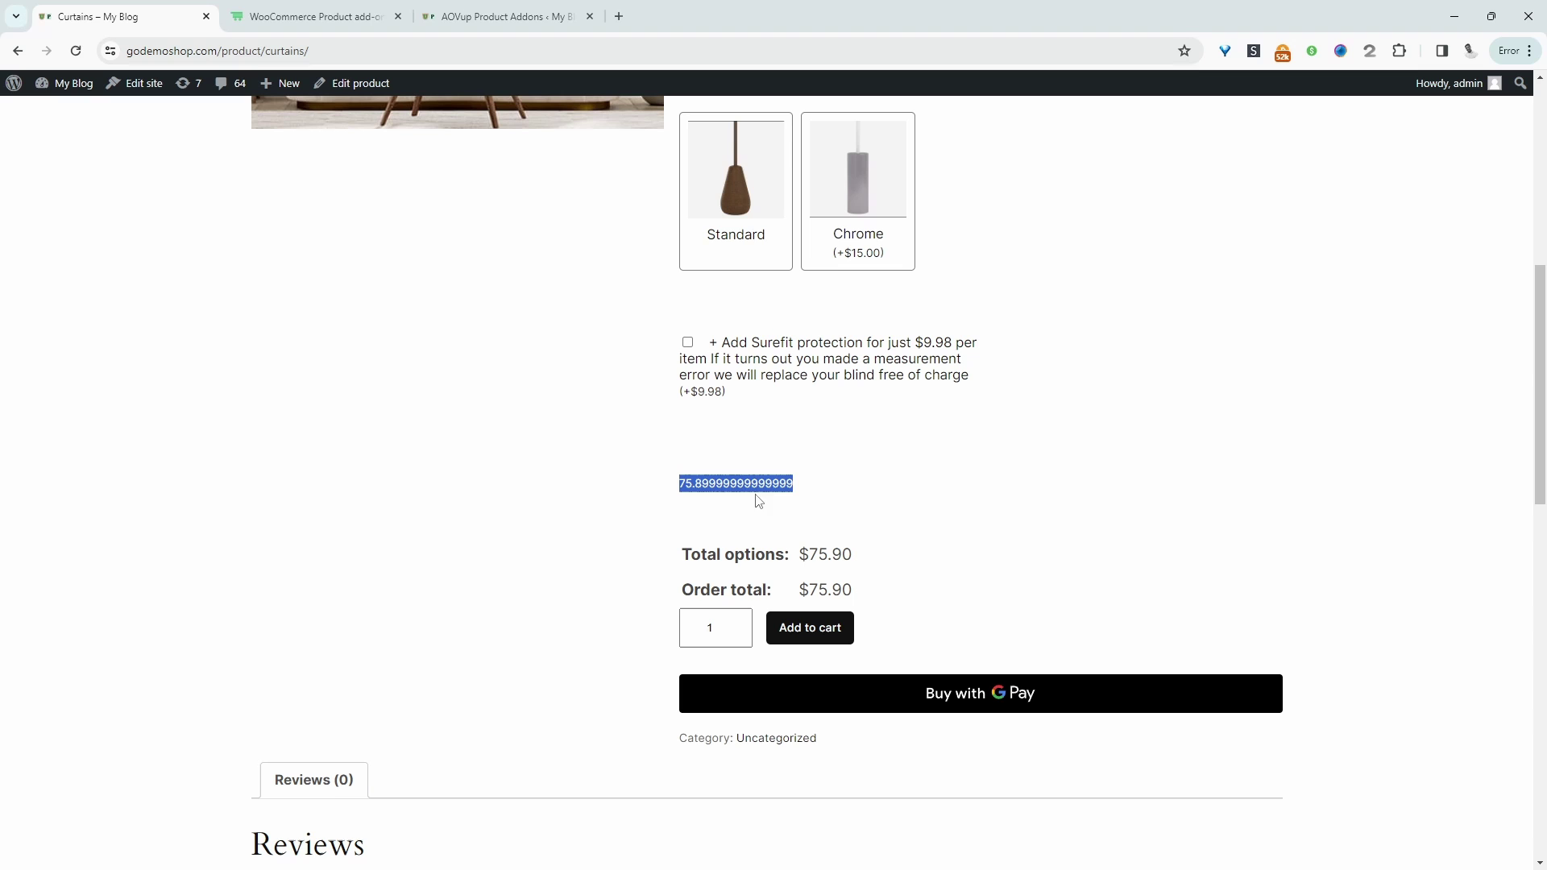
scroll(758, 504, "up", 2)
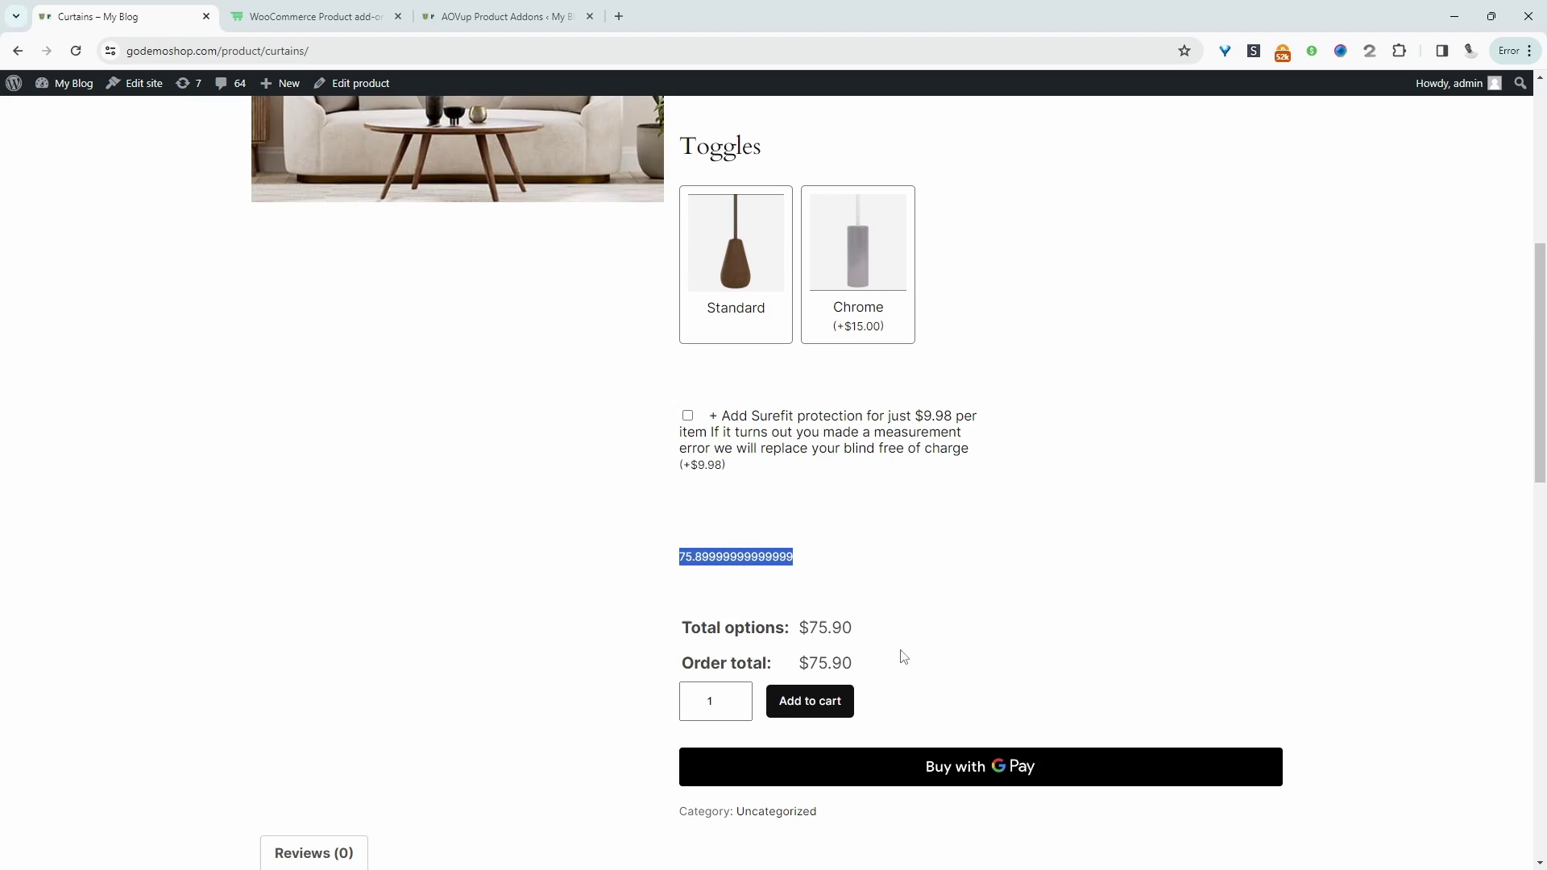
scroll(819, 336, "up", 3)
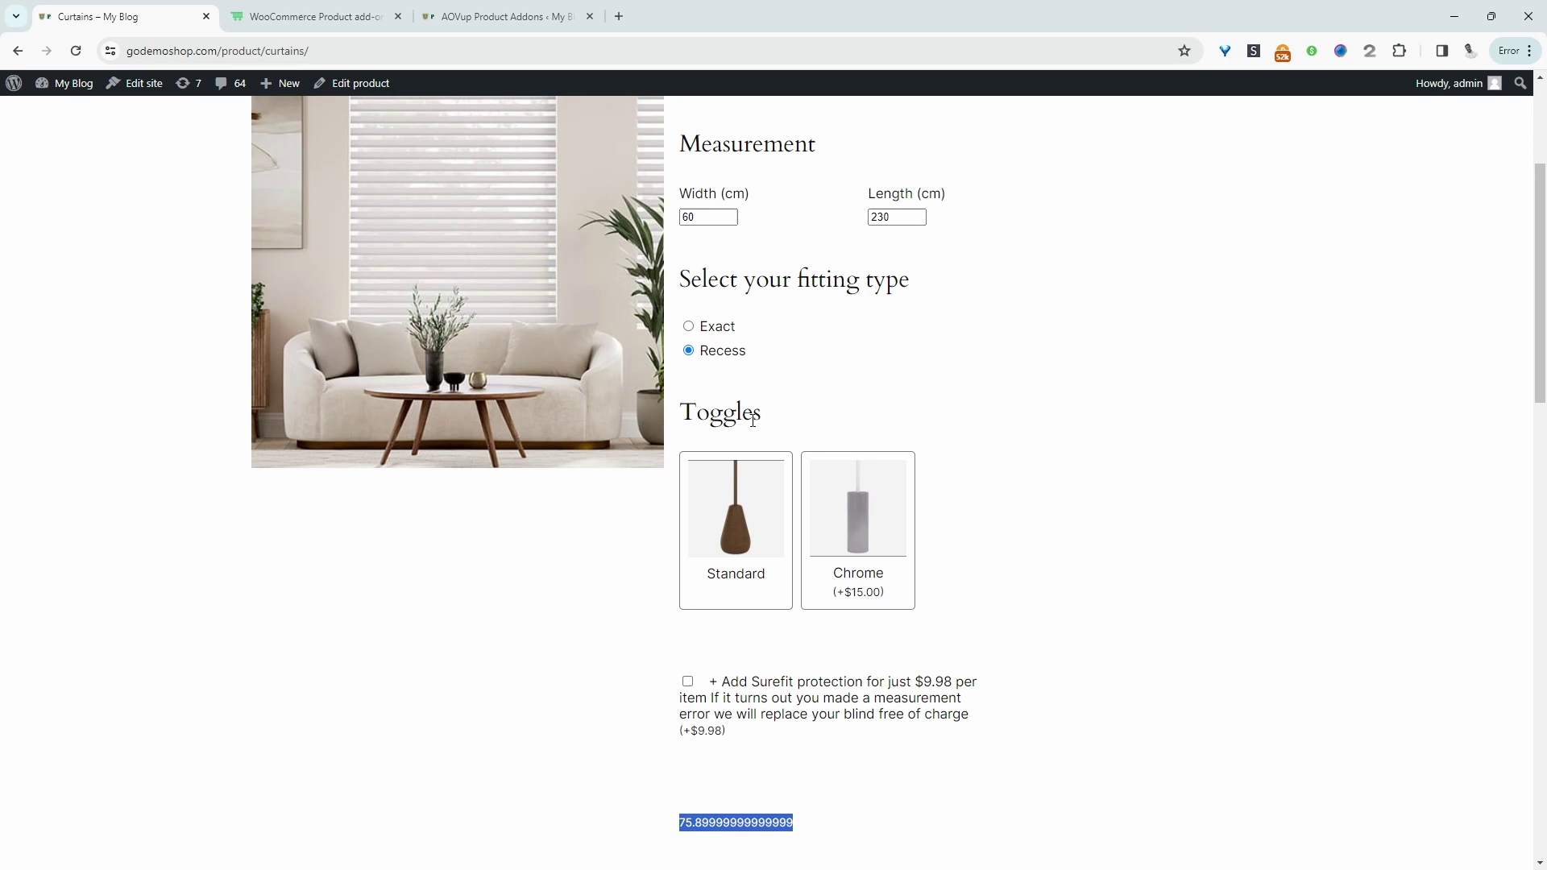
scroll(749, 403, "up", 1)
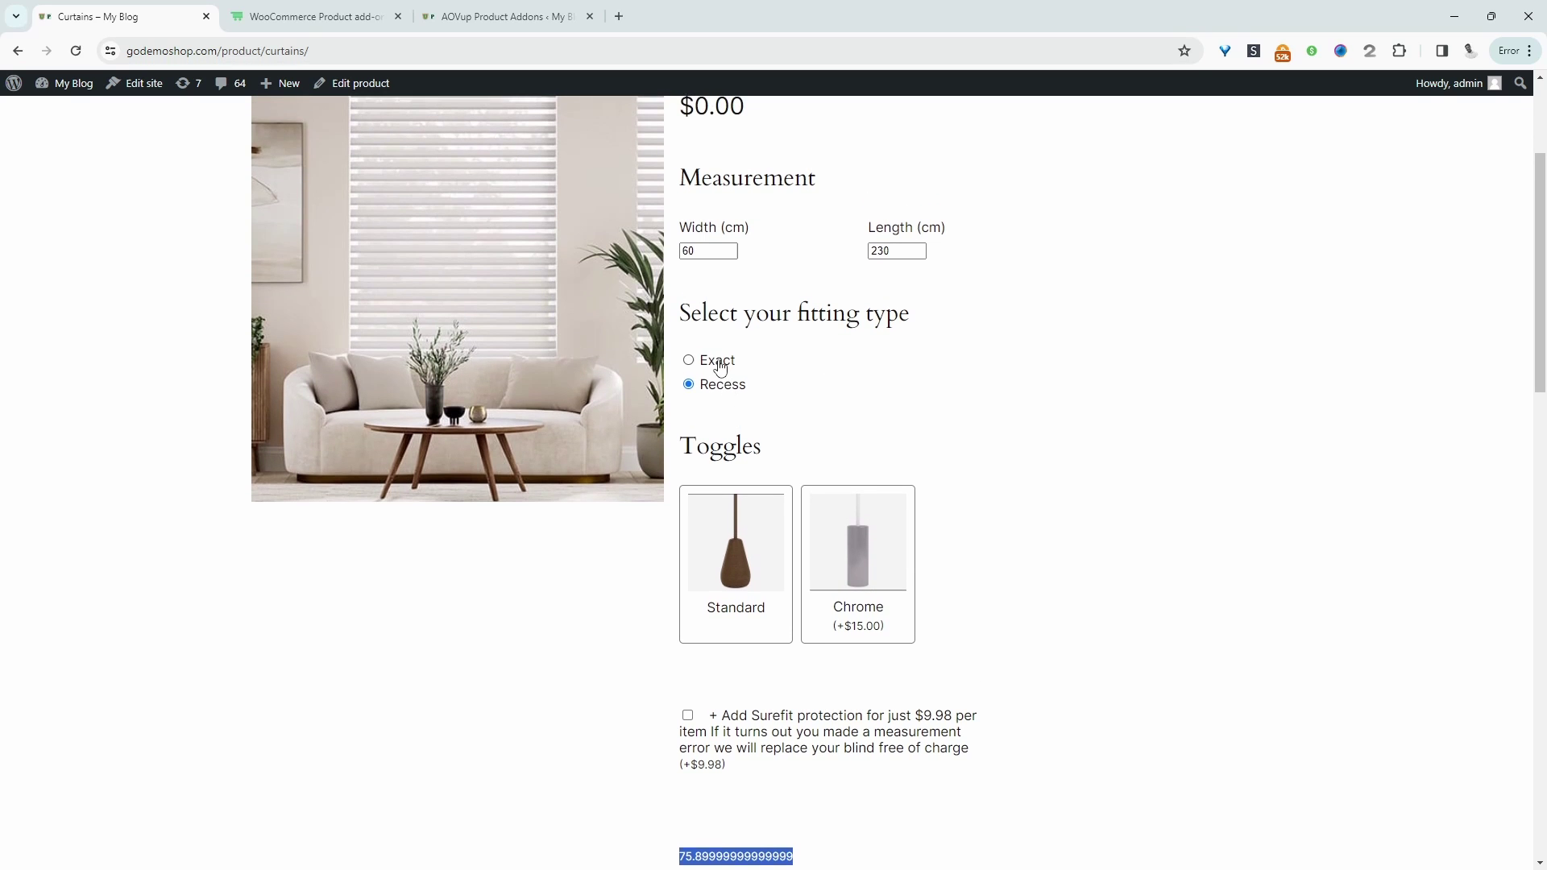
left_click(720, 366)
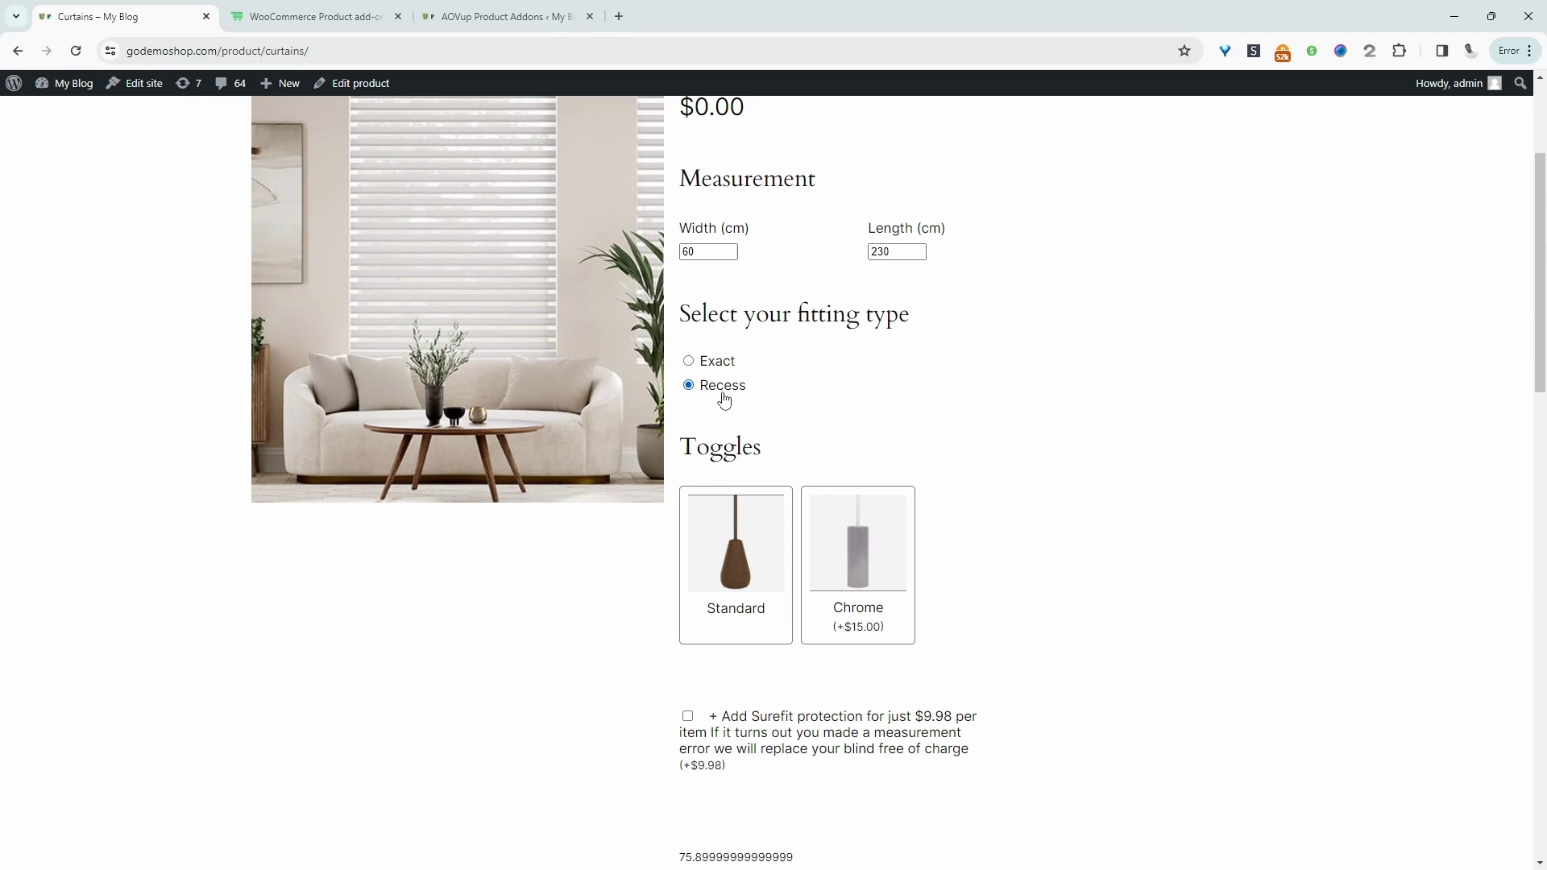
left_click(548, 18)
Add a new Formula option and enable conditional logic set to Show if All rules match.
scroll(1078, 588, "down", 10)
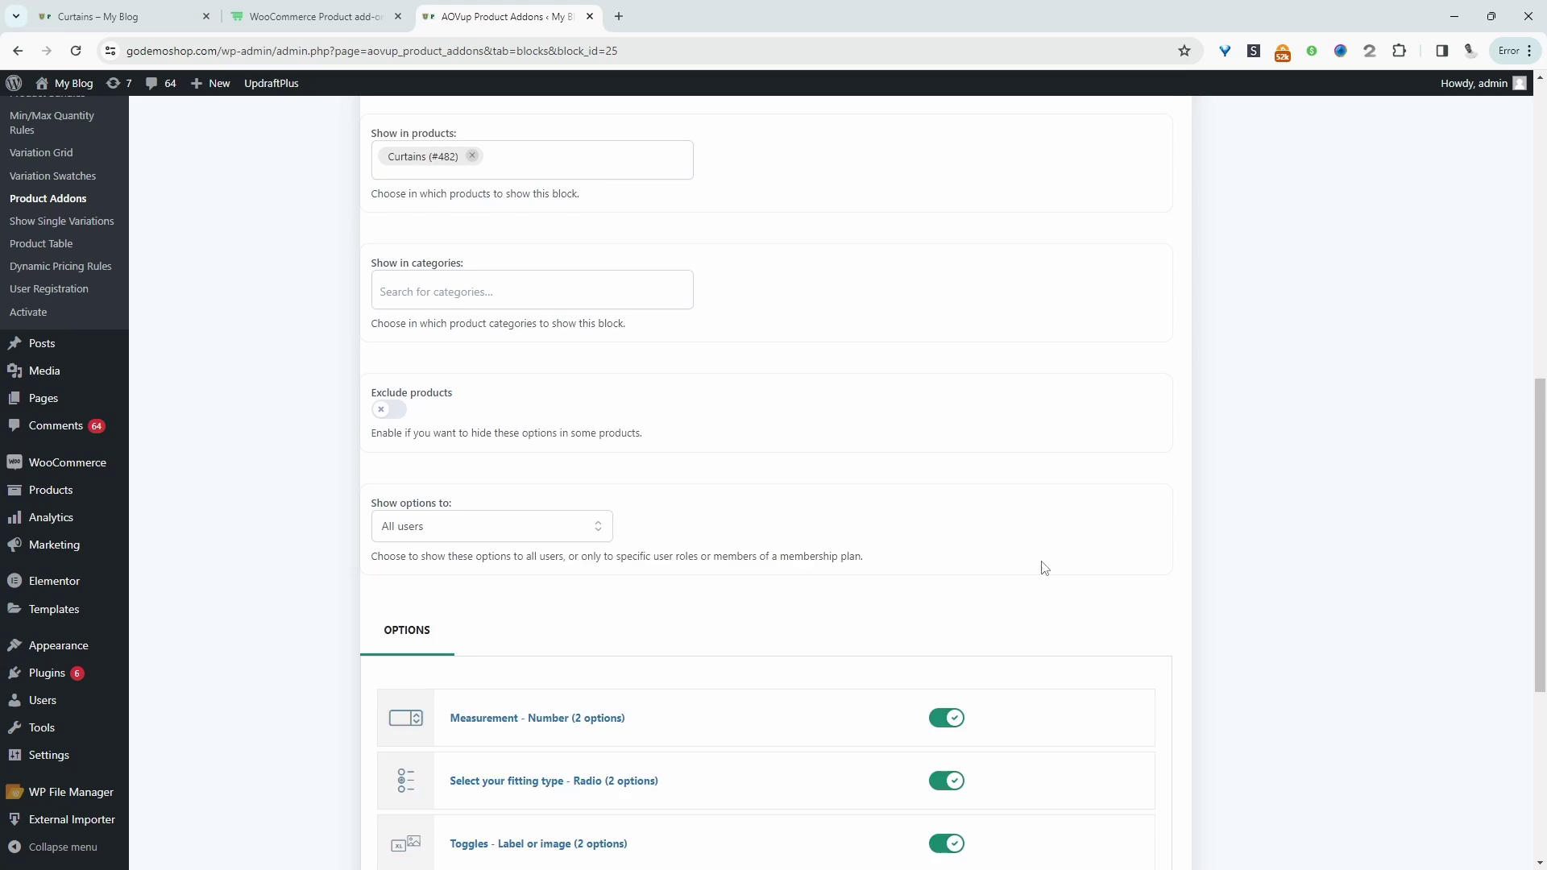
scroll(1045, 569, "down", 5)
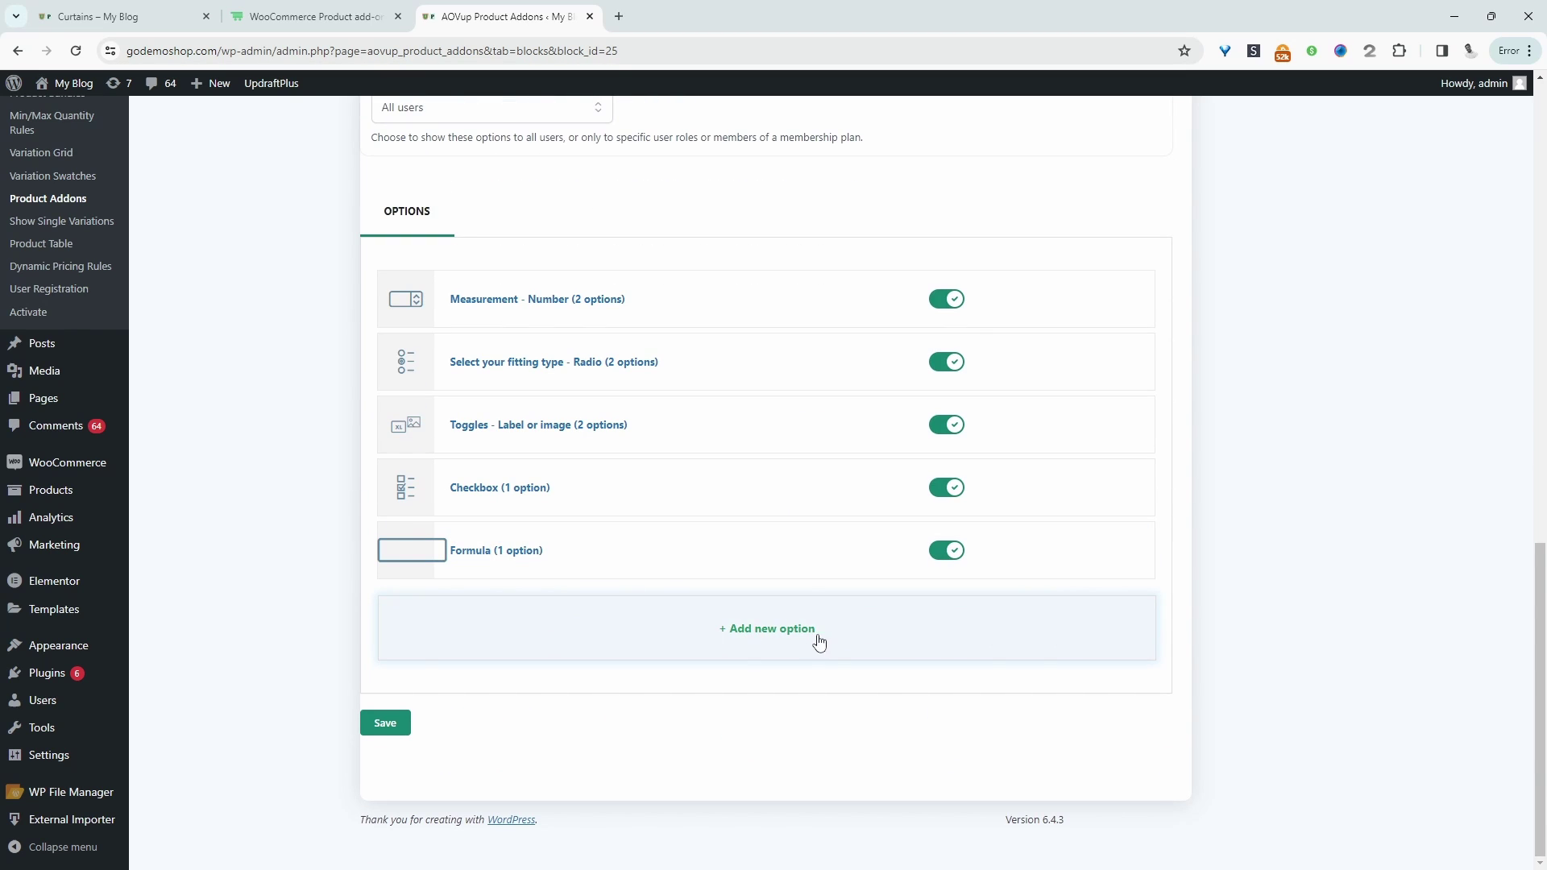
left_click(770, 647)
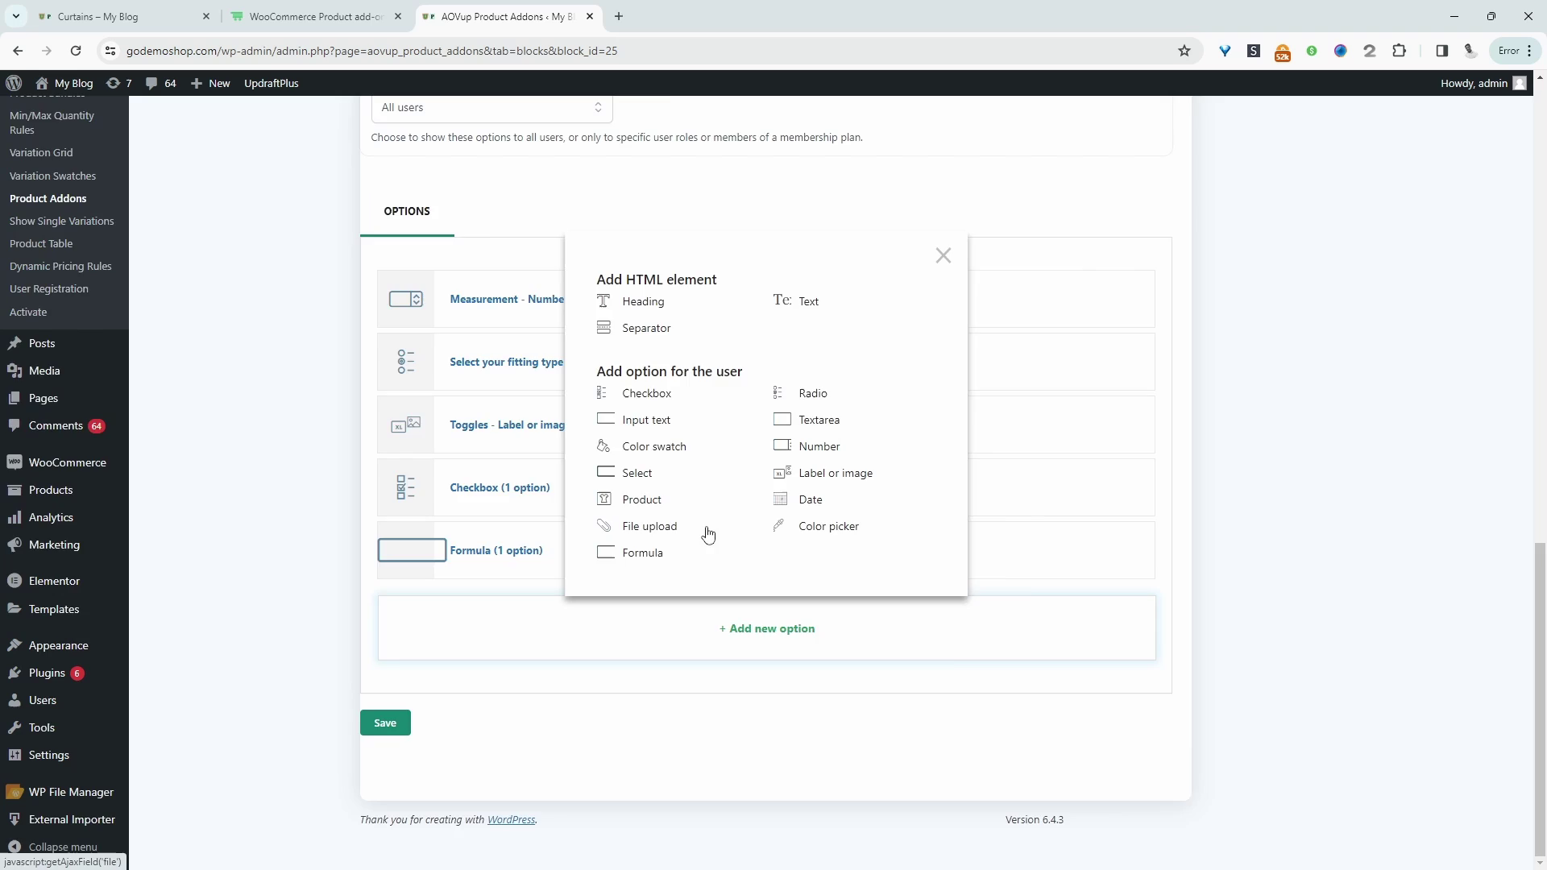
left_click(685, 553)
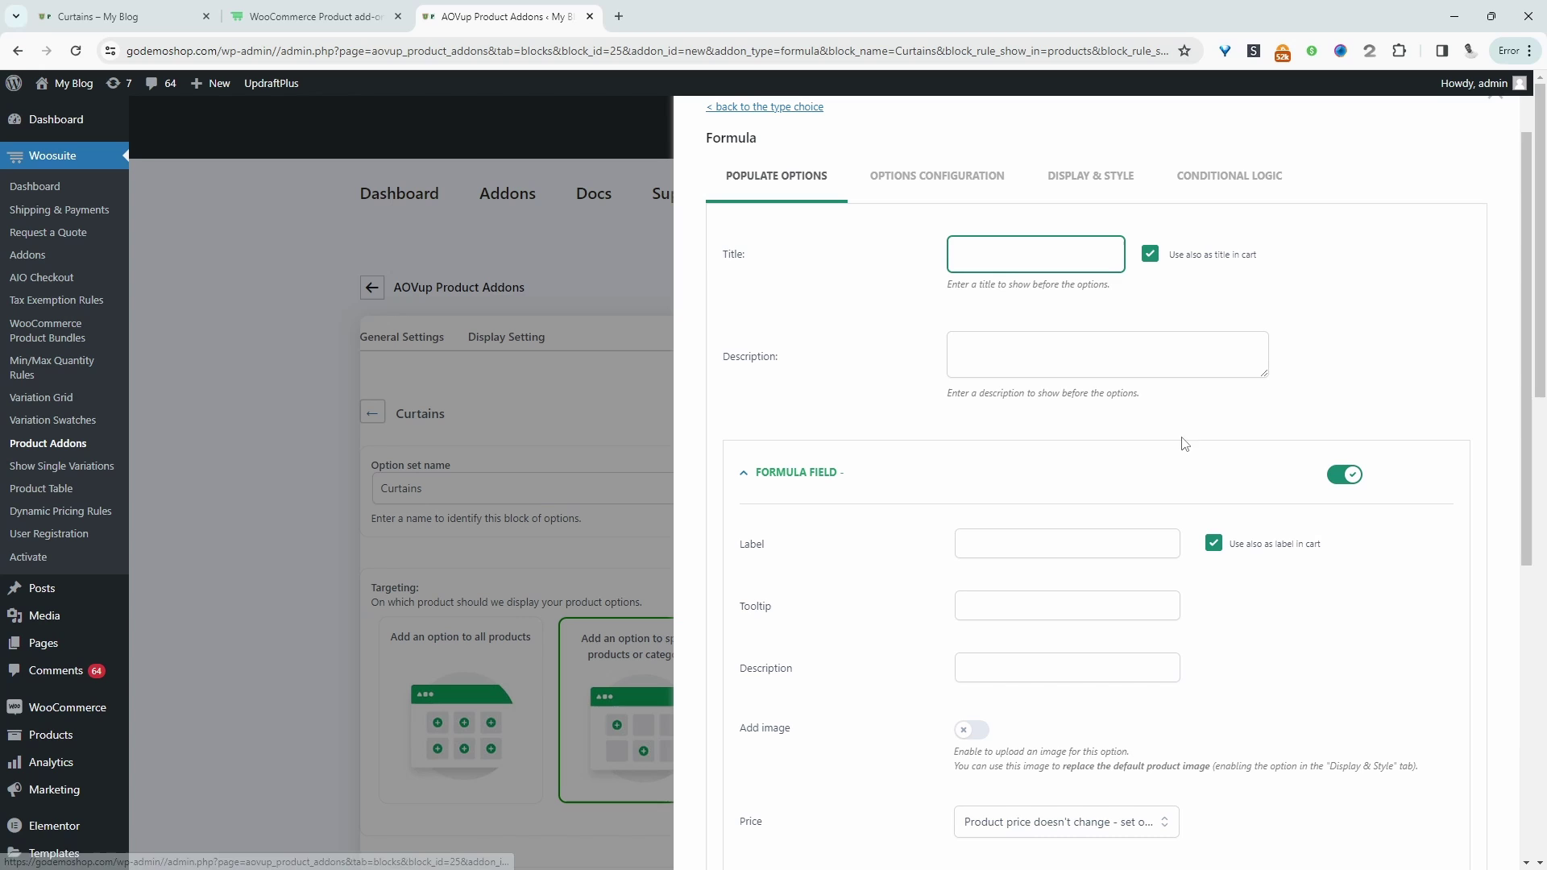
left_click(1226, 176)
left_click(1102, 331)
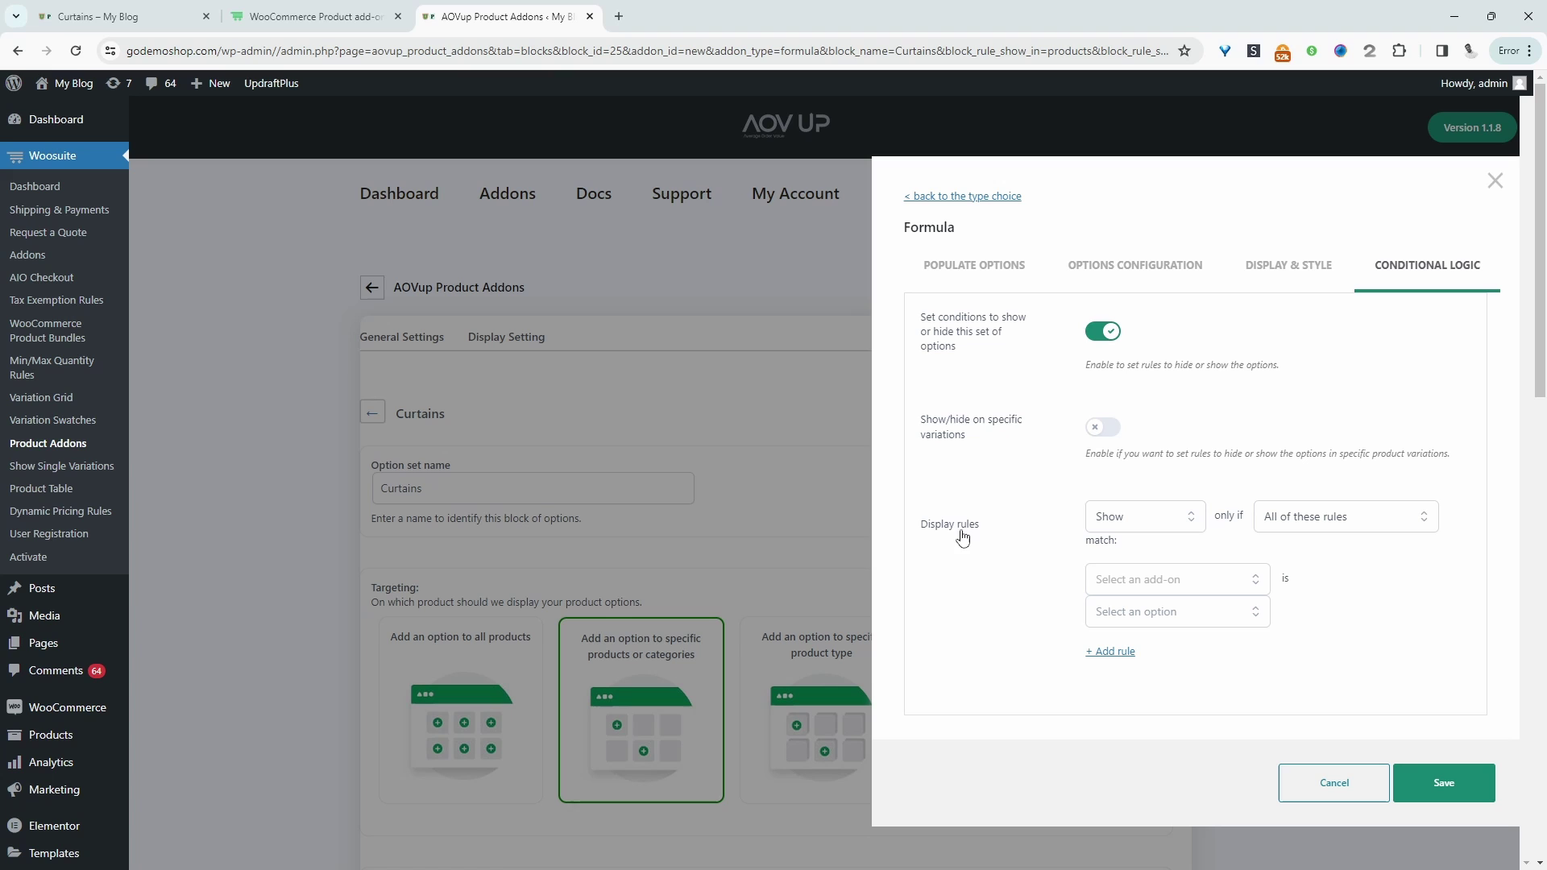
left_click(1116, 522)
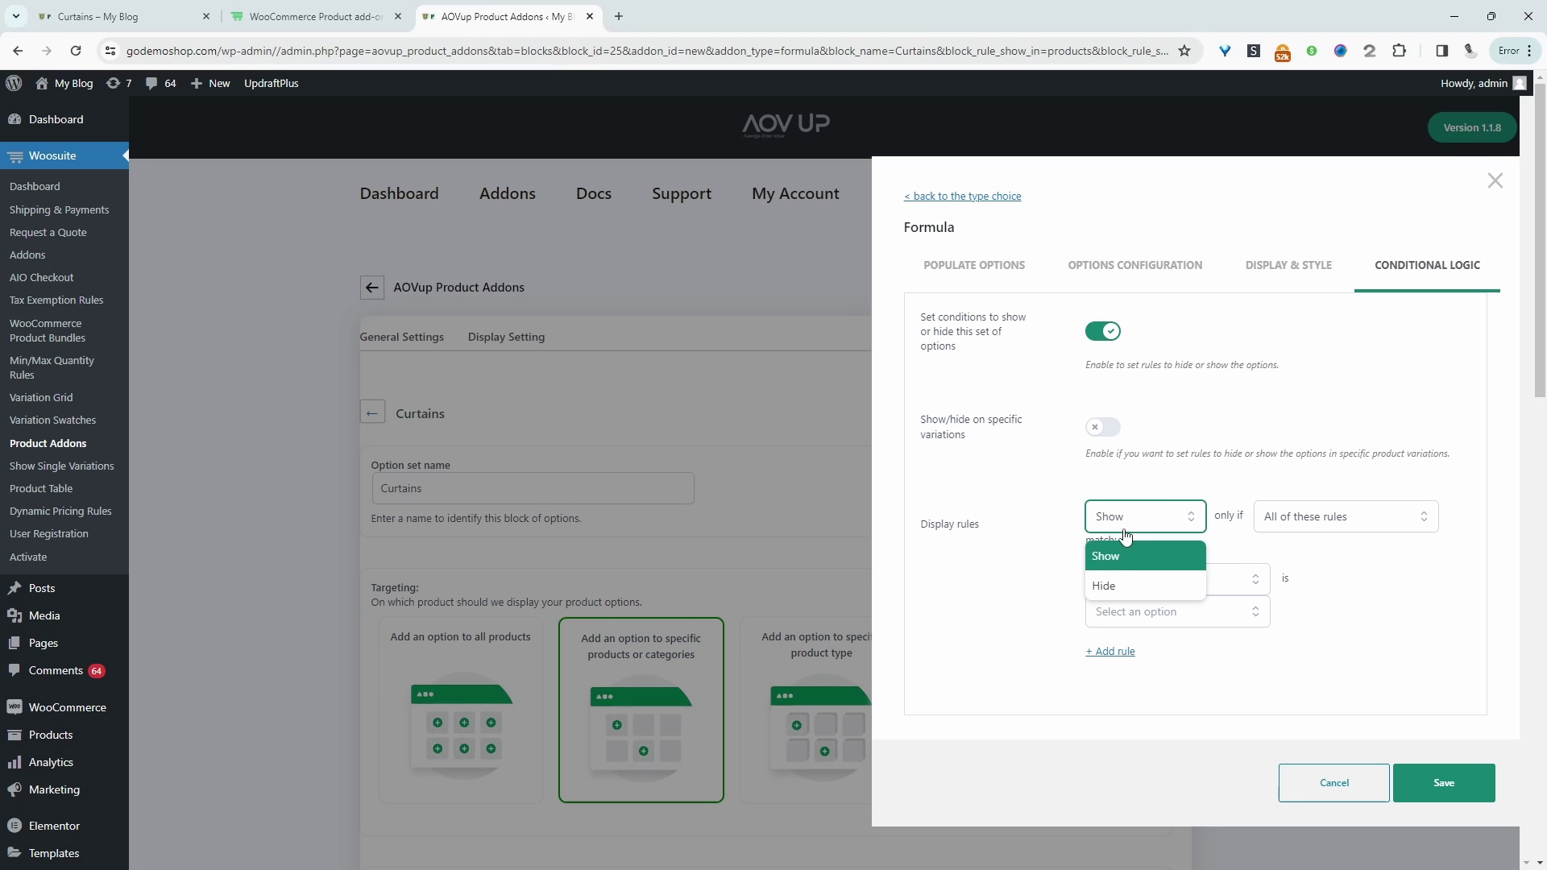
left_click(1124, 548)
left_click(1315, 528)
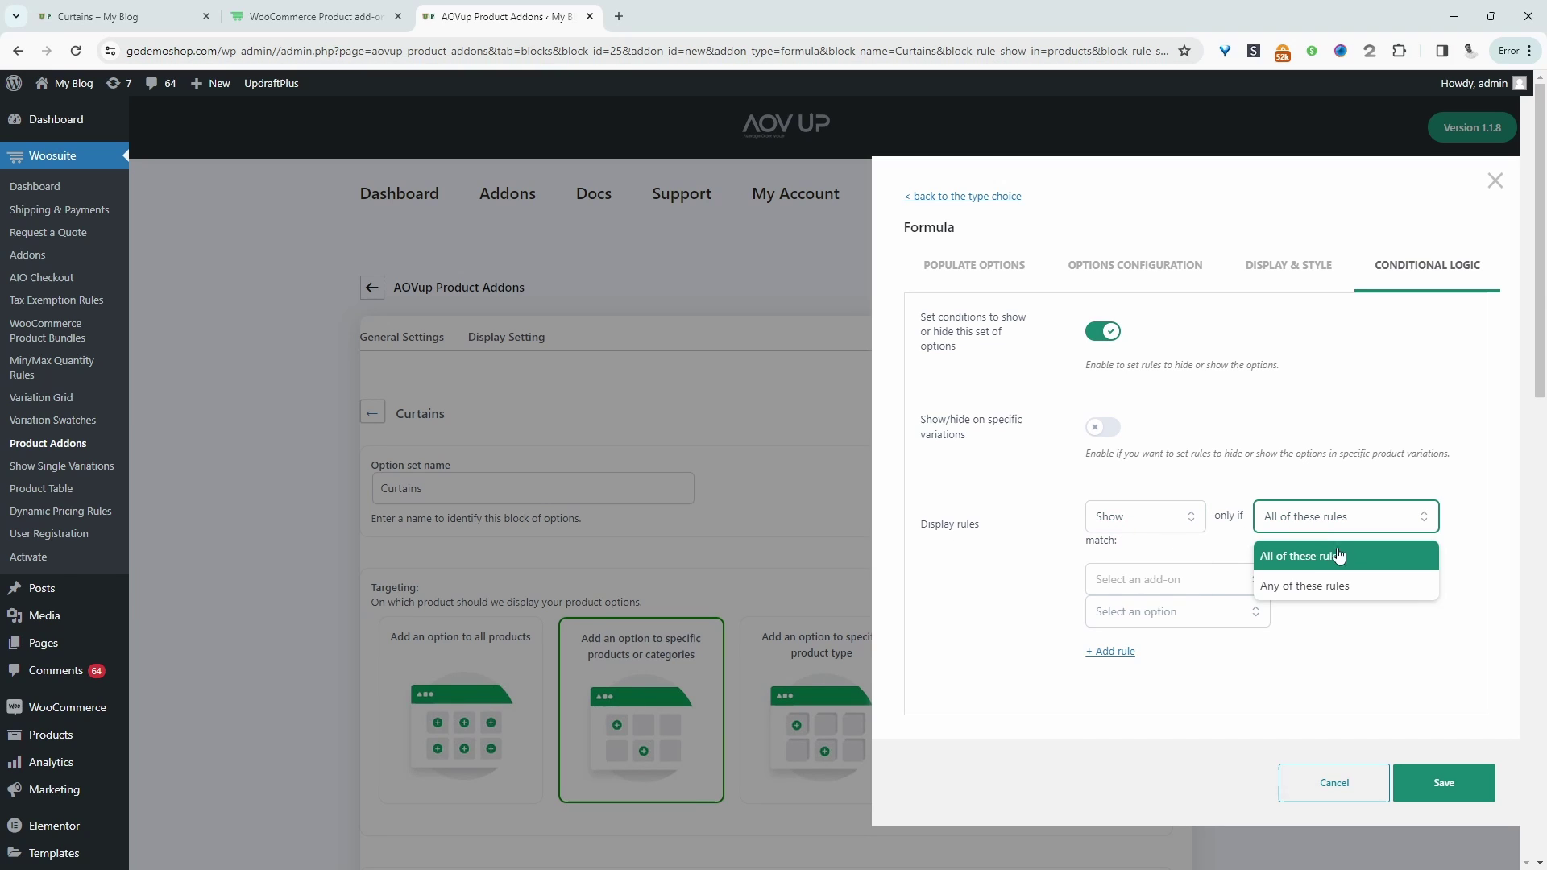
left_click(1322, 563)
Set the condition rule to Recess is Selected, then return to the field settings.
left_click(1118, 579)
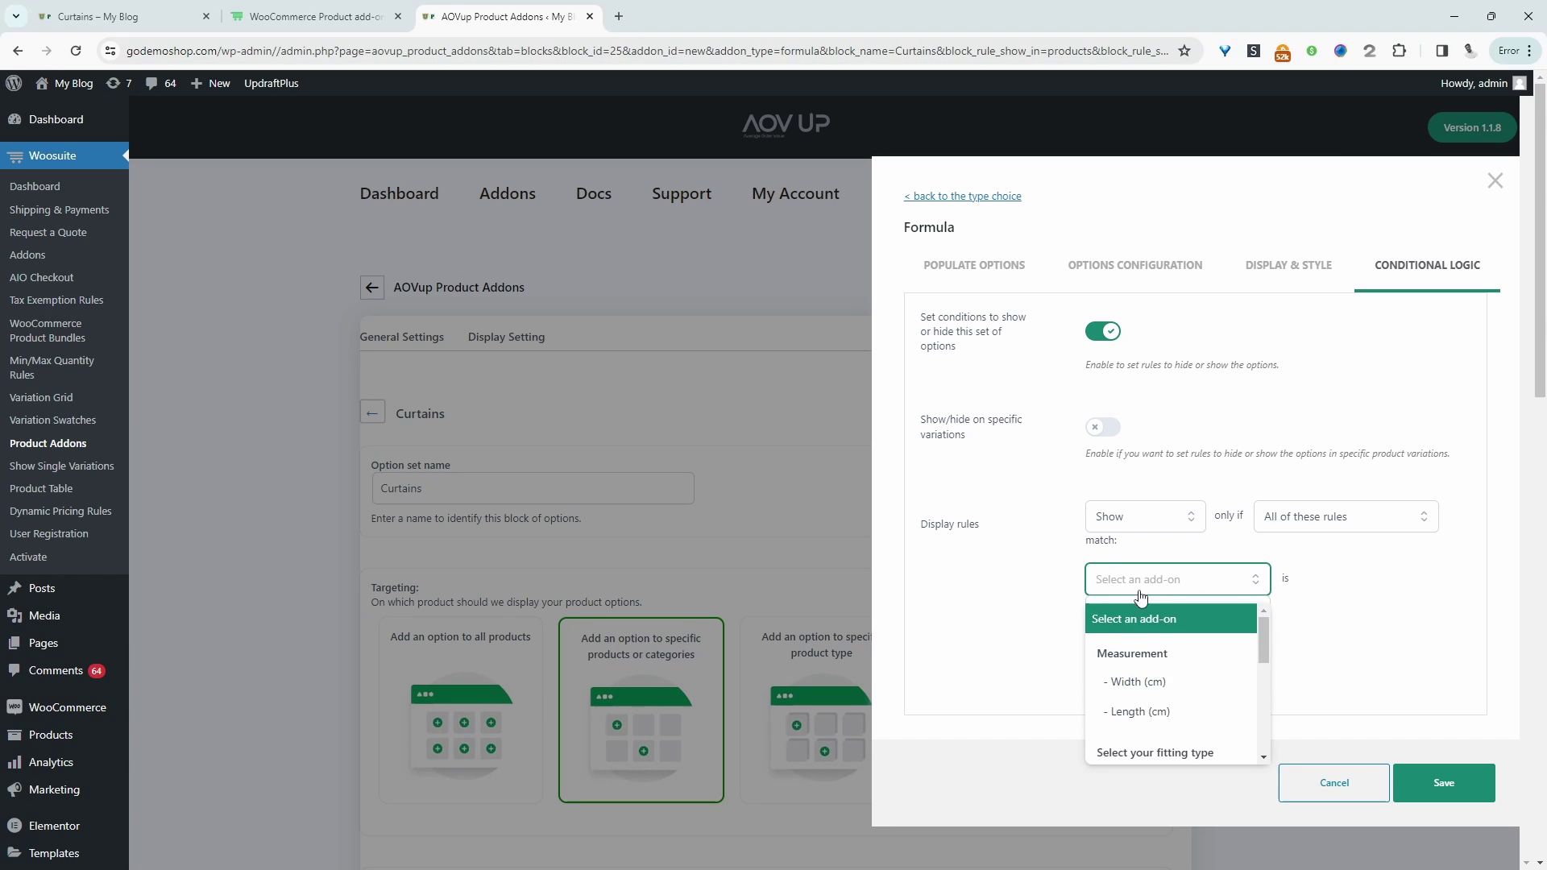
scroll(1171, 659, "down", 2)
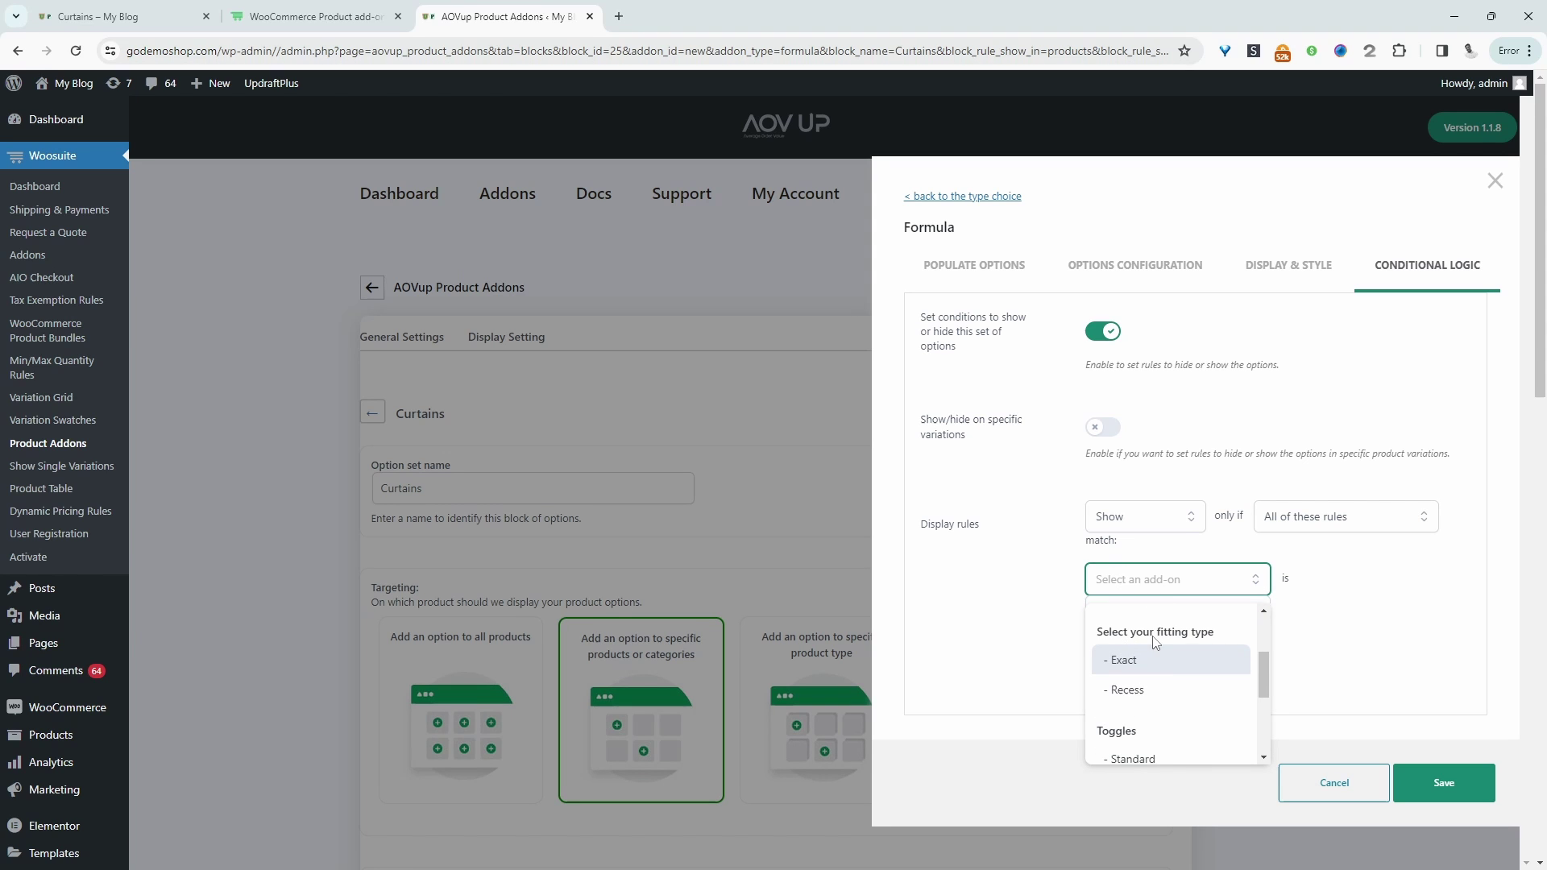
left_click(1137, 694)
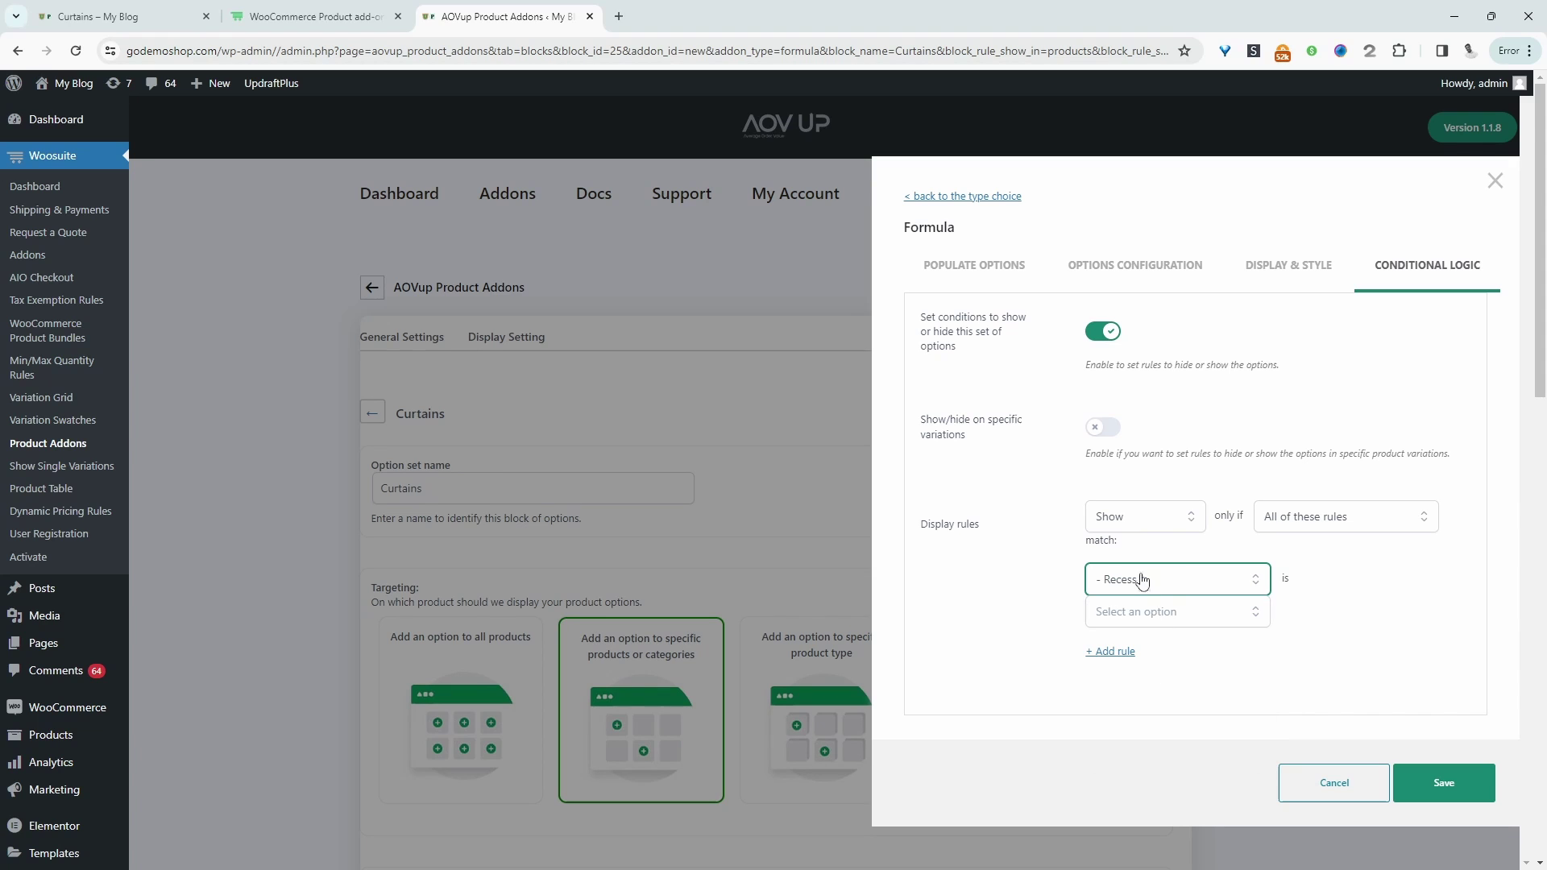
left_click(1208, 619)
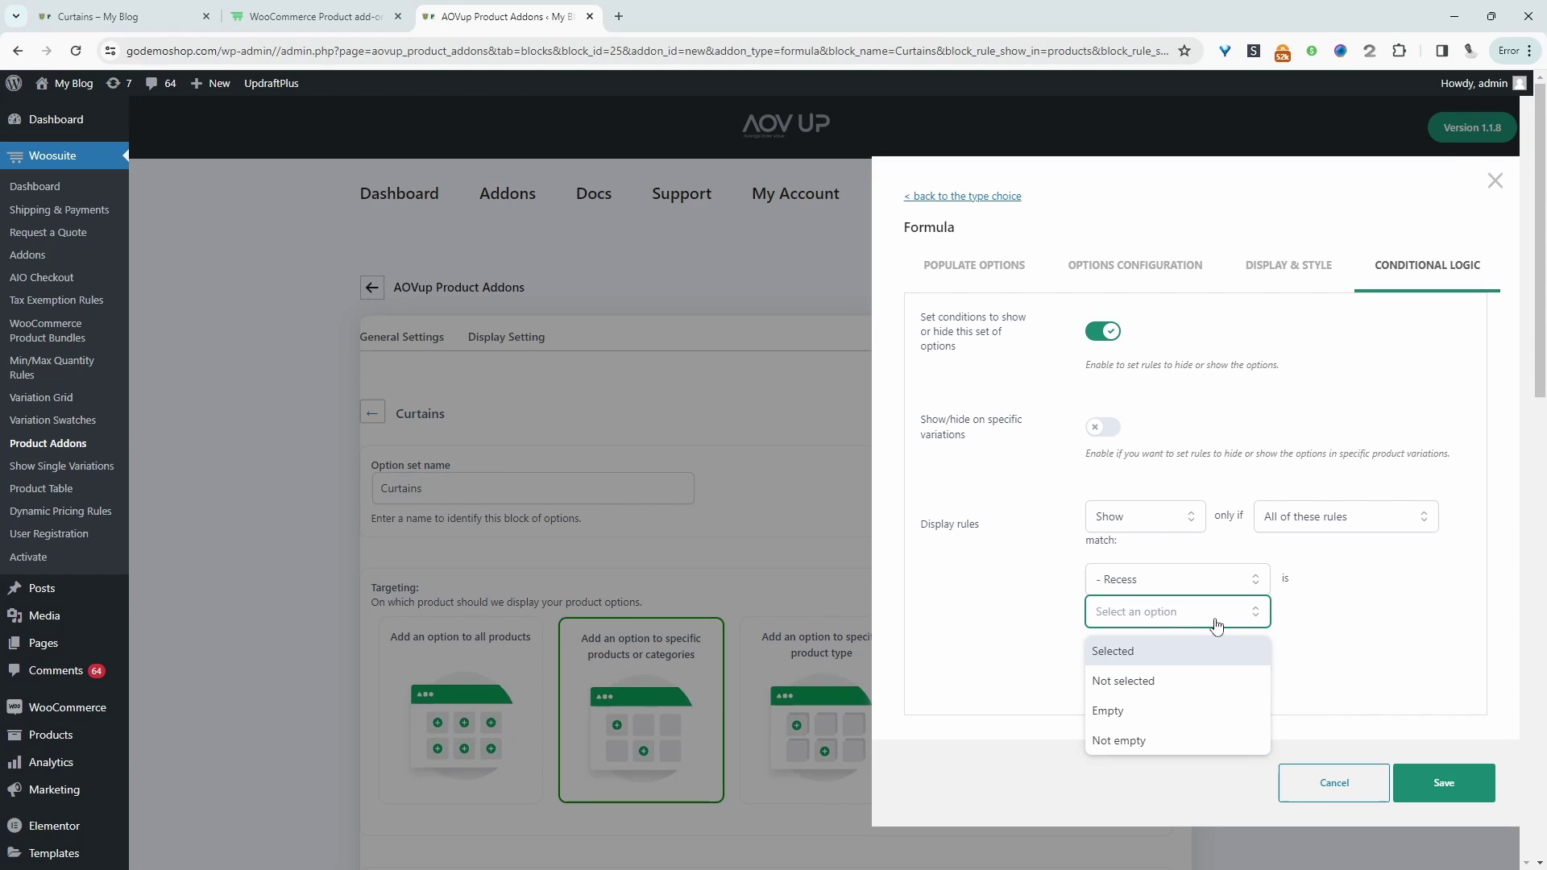
left_click(1163, 665)
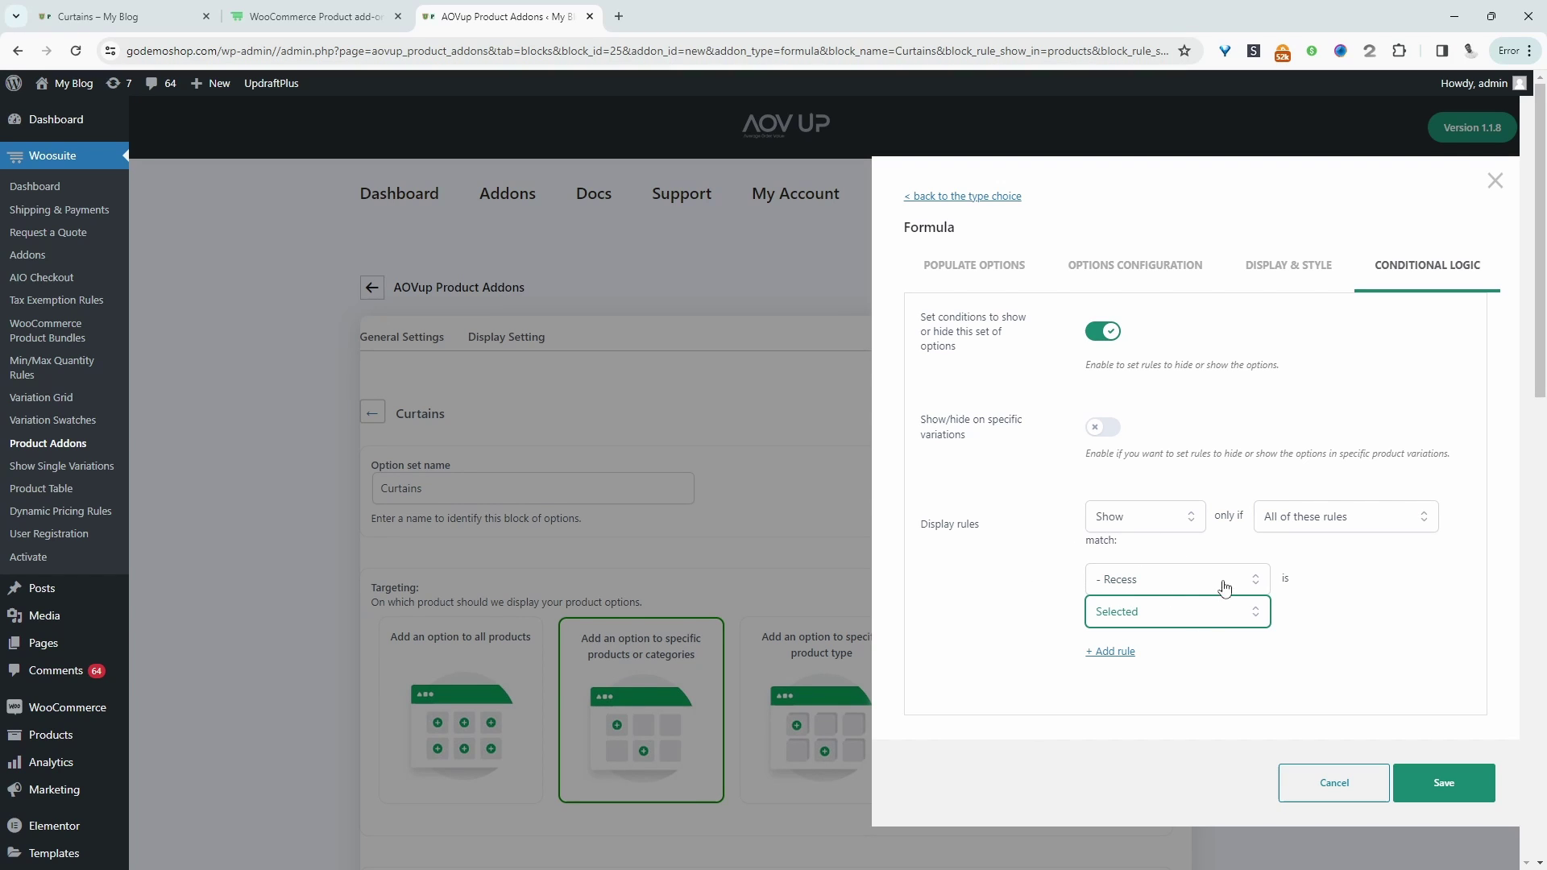
left_click(988, 266)
scroll(1038, 713, "down", 5)
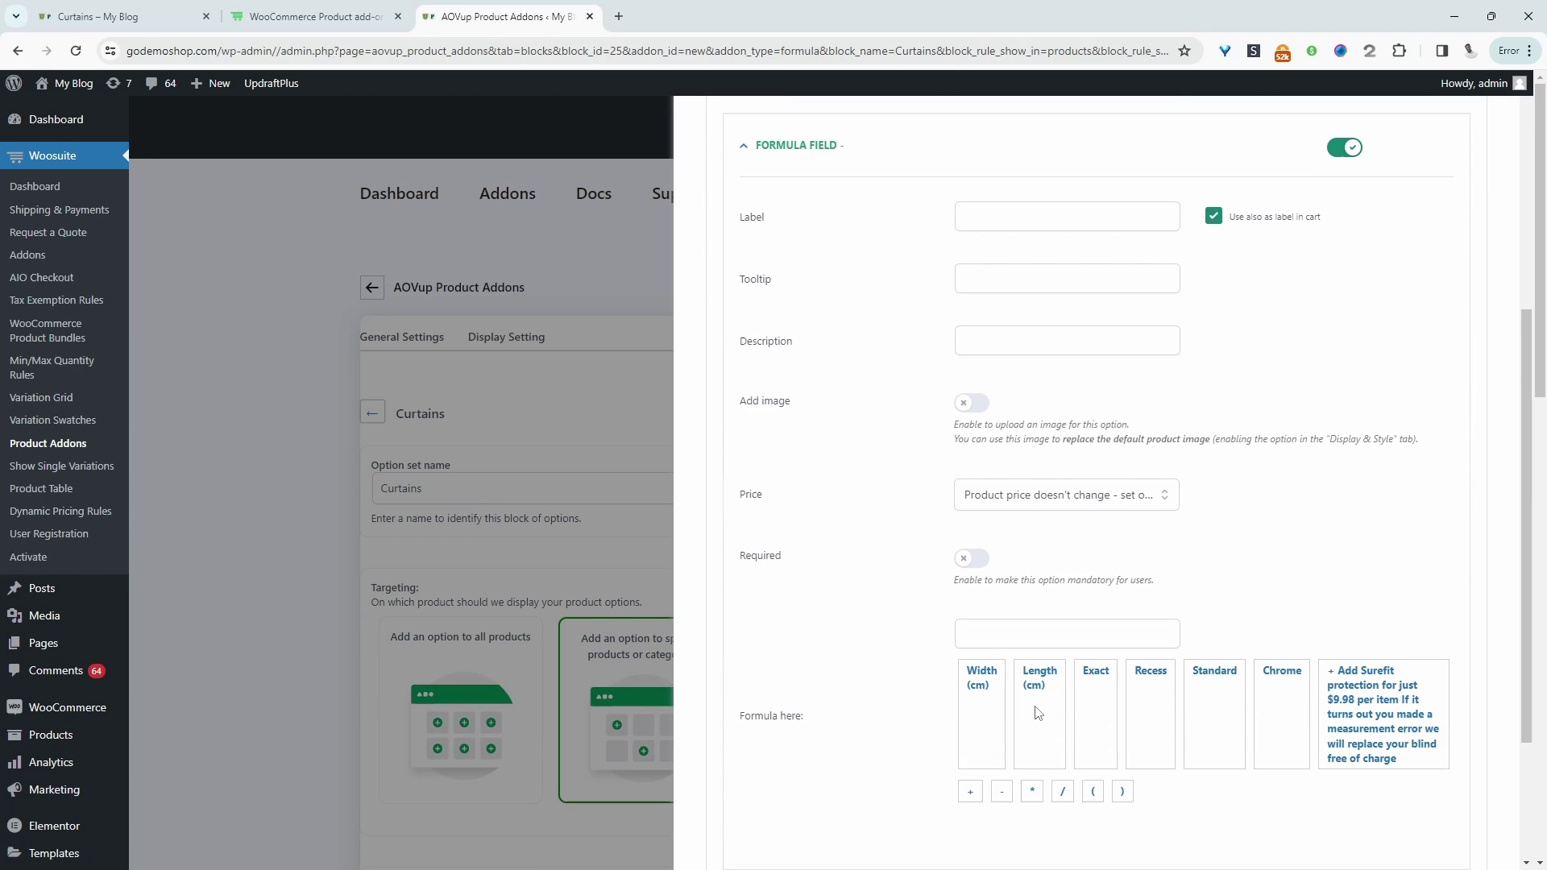
scroll(1039, 713, "down", 2)
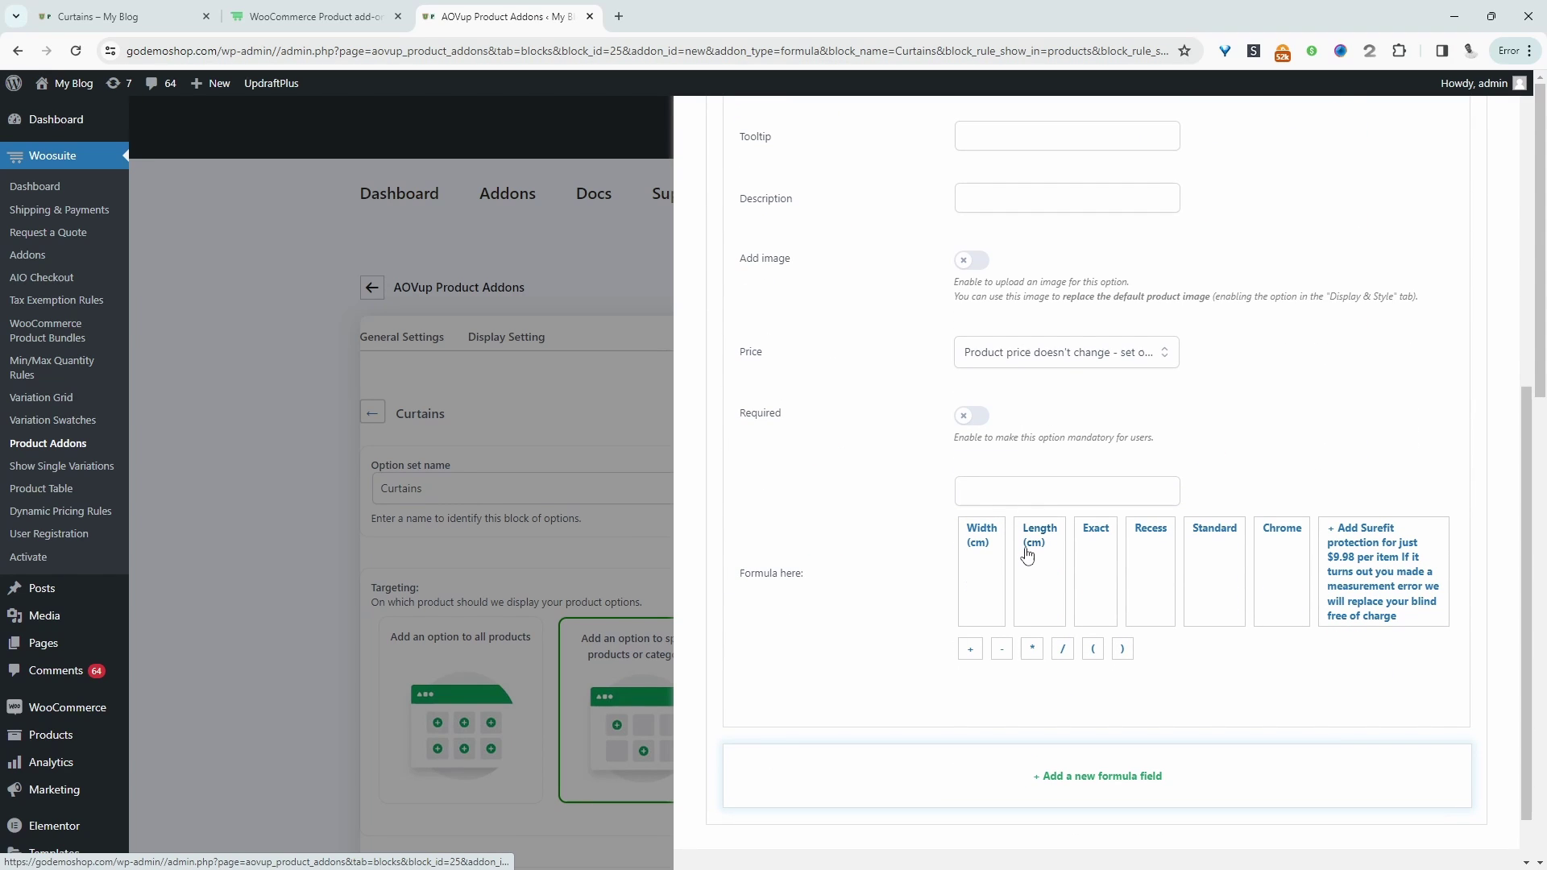
scroll(1031, 564, "down", 2)
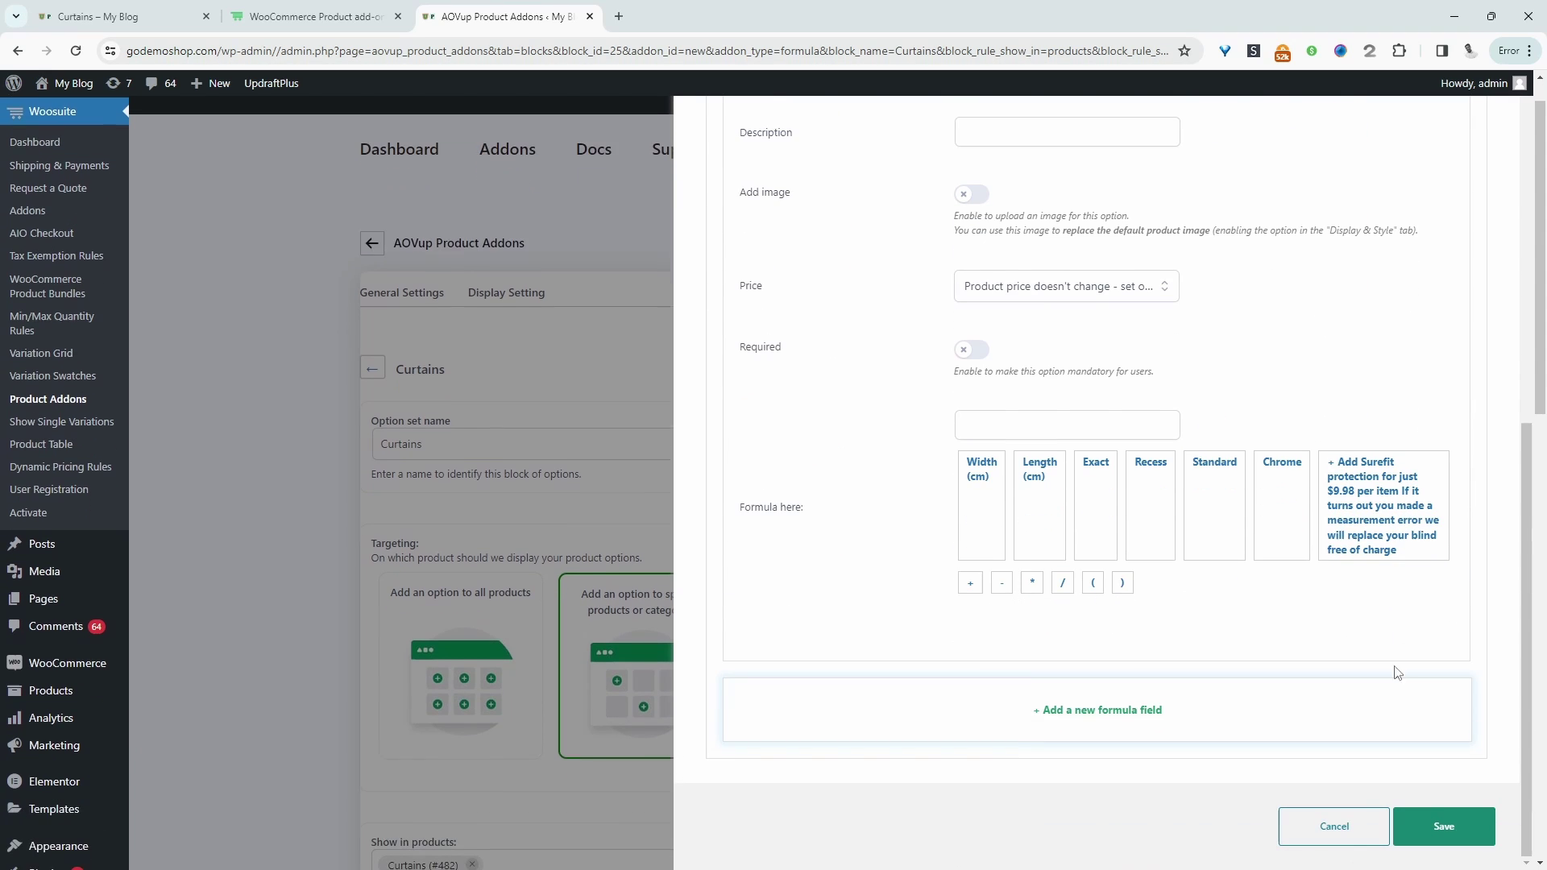
Close the new formula, then turn on conditional logic for the existing Formula option.
left_click(1292, 812)
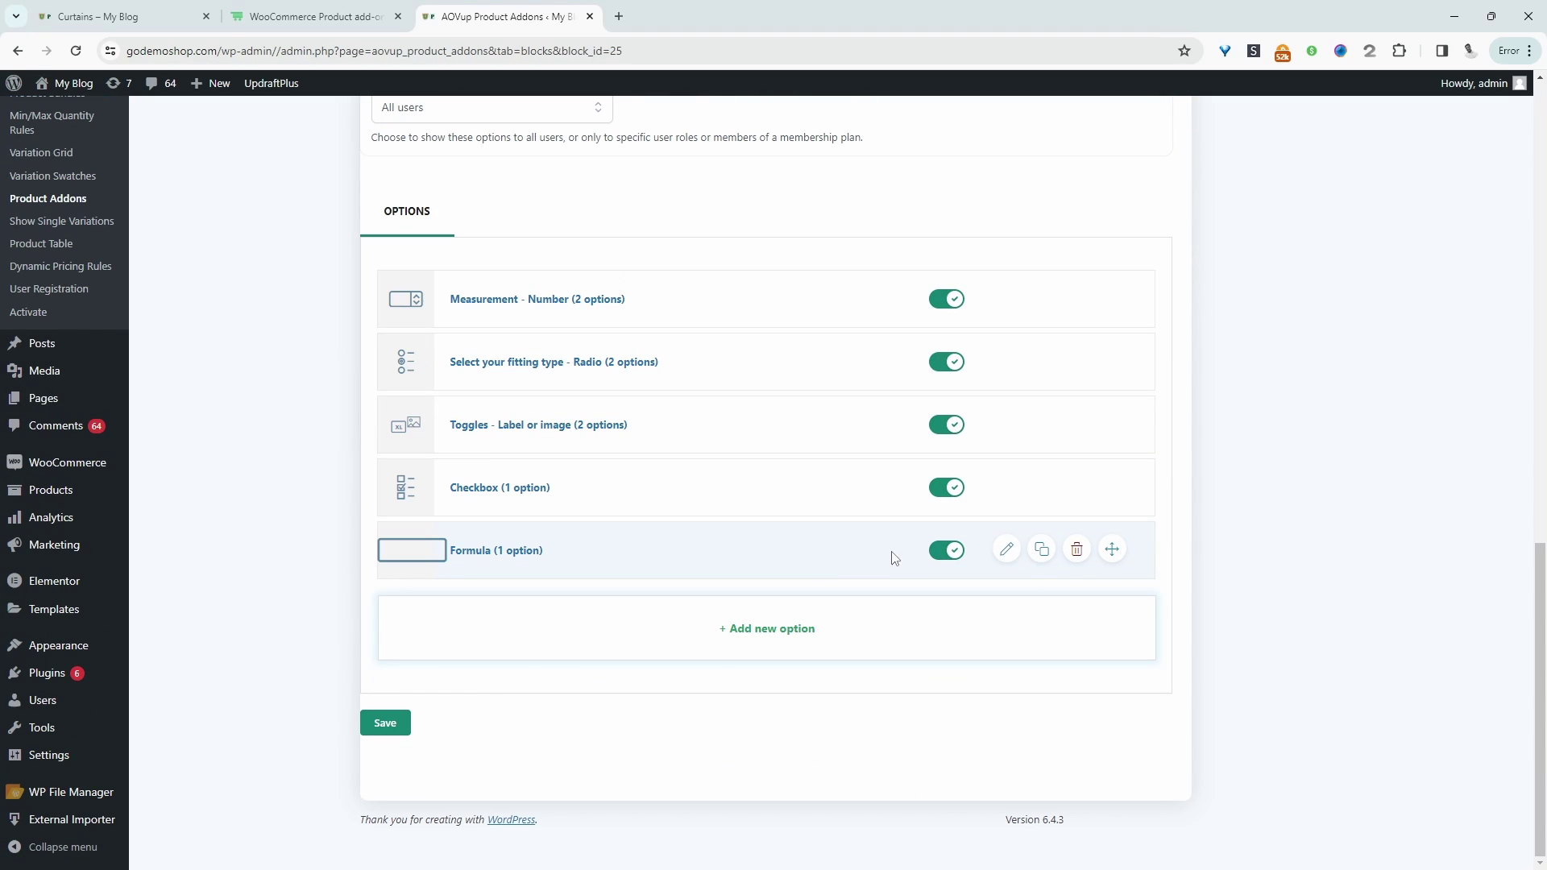
left_click(1017, 556)
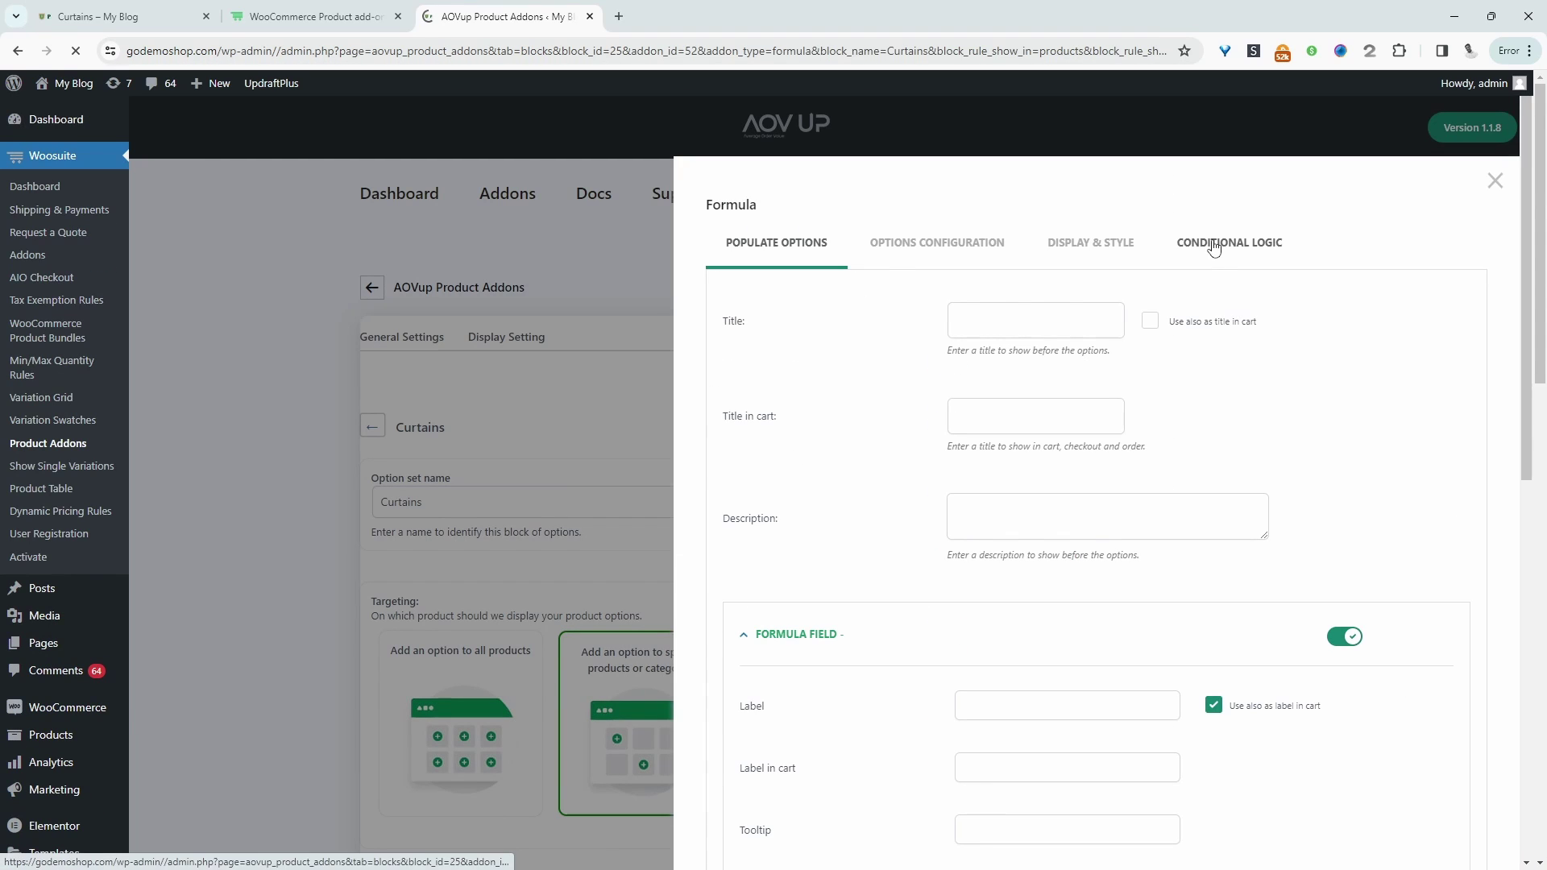
left_click(1209, 243)
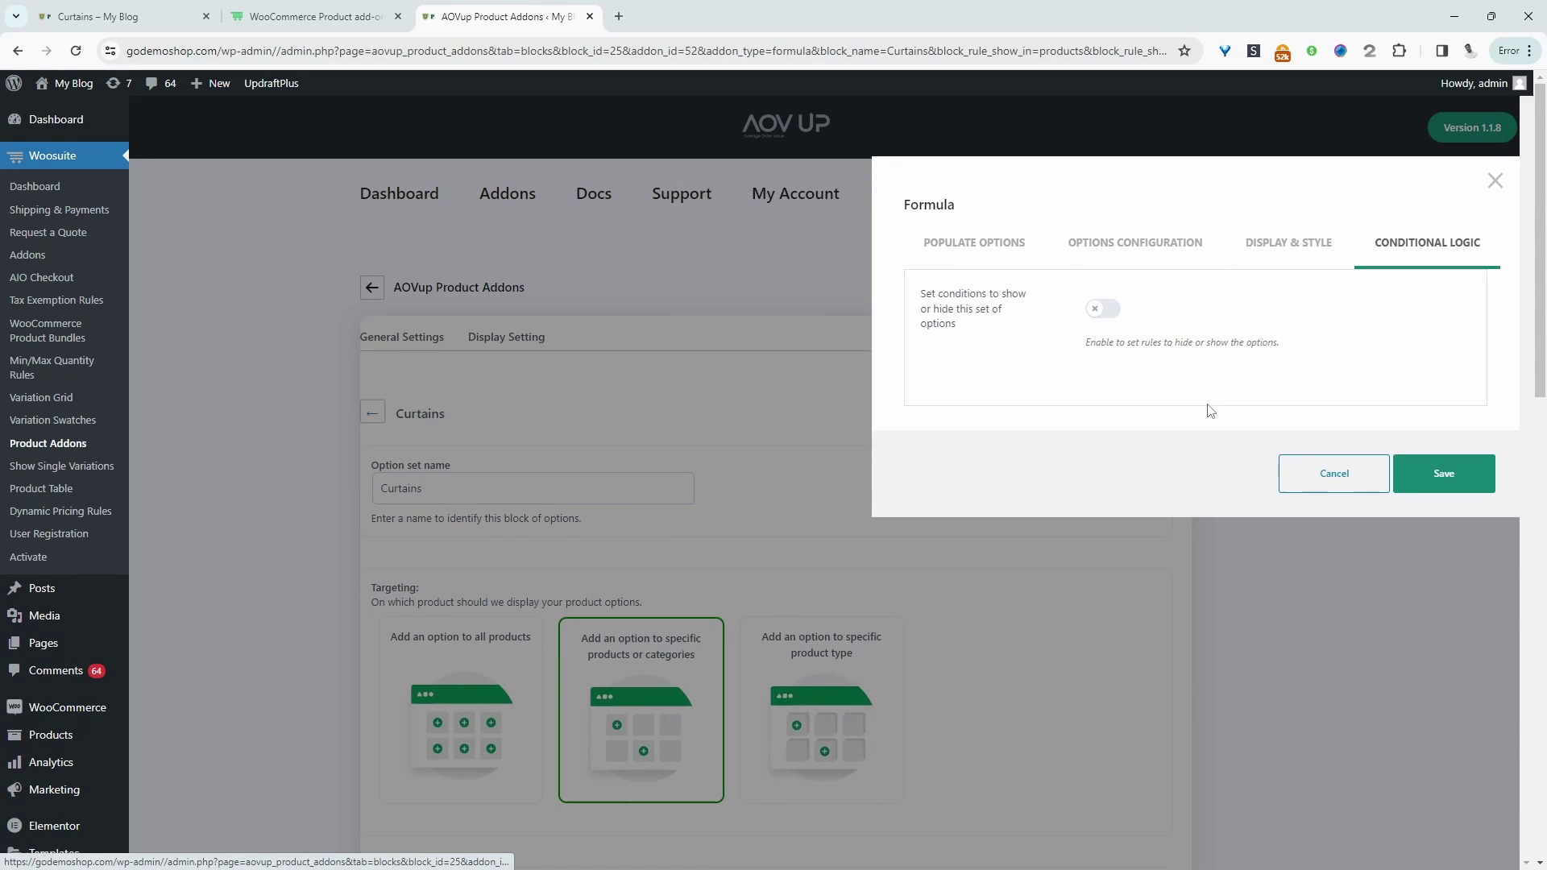
left_click(1100, 310)
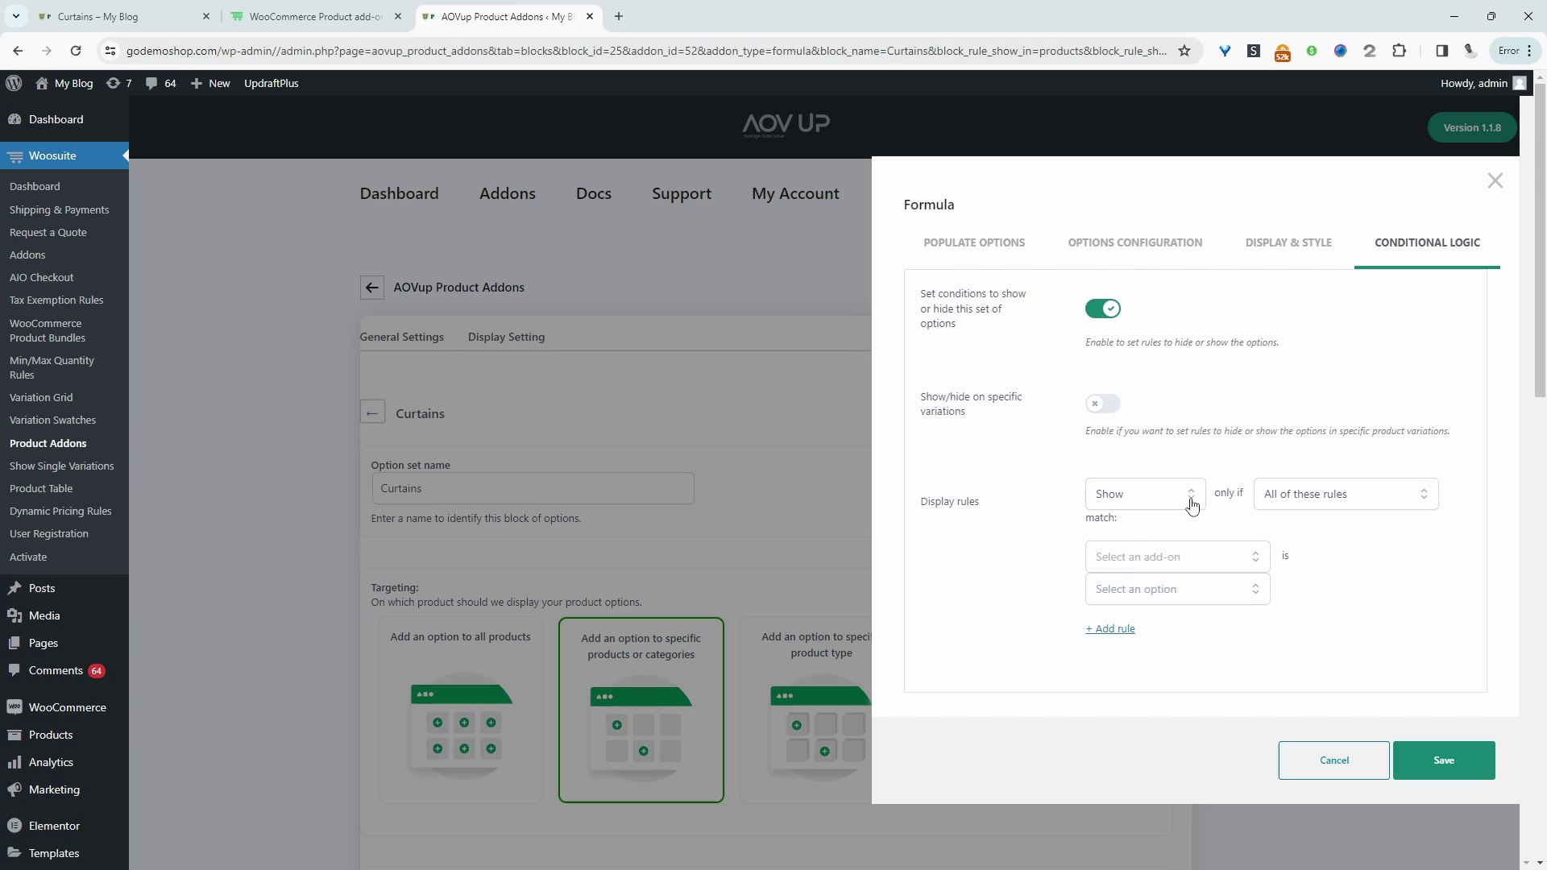
left_click(1192, 505)
left_click(1193, 504)
Set its rule to Hide when the Recess fitting type is Selected.
left_click(1137, 564)
scroll(1144, 693, "down", 5)
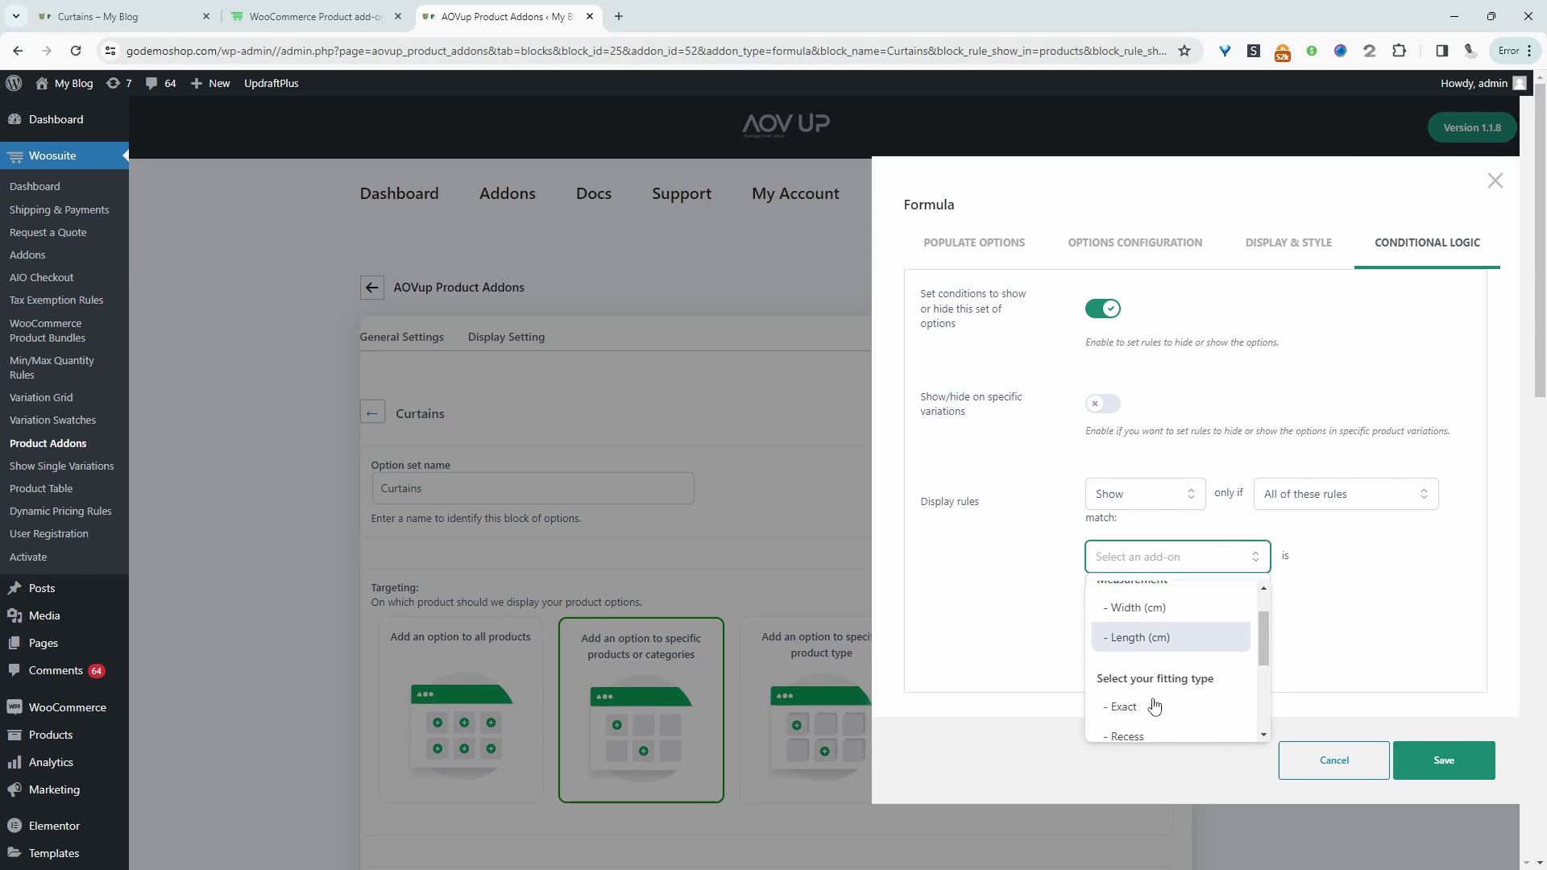
left_click(1142, 662)
left_click(1168, 590)
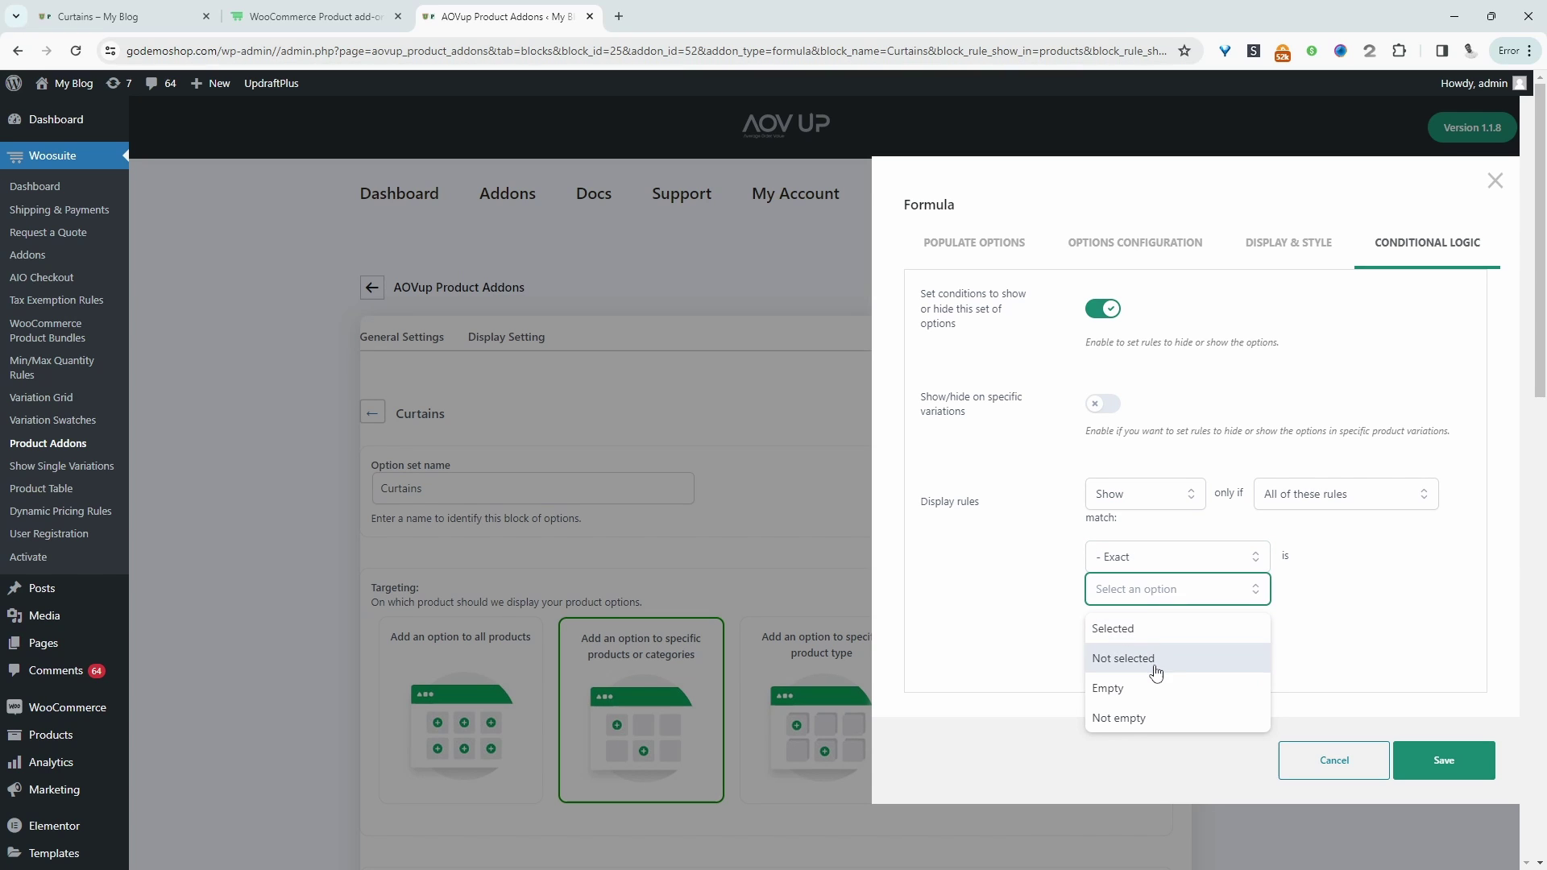
left_click(1154, 629)
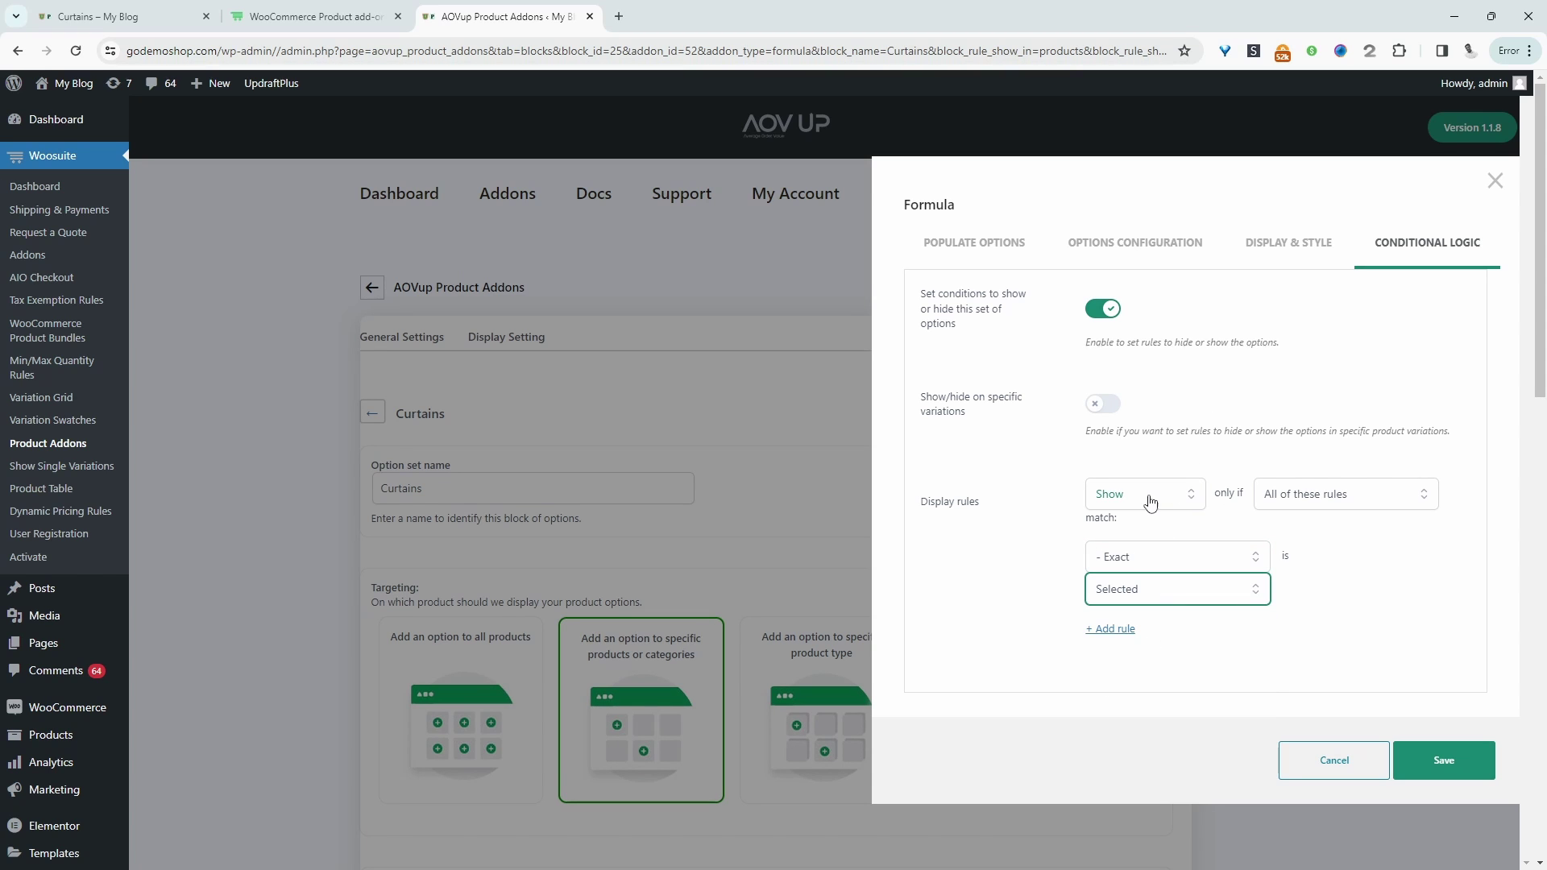
left_click(1127, 564)
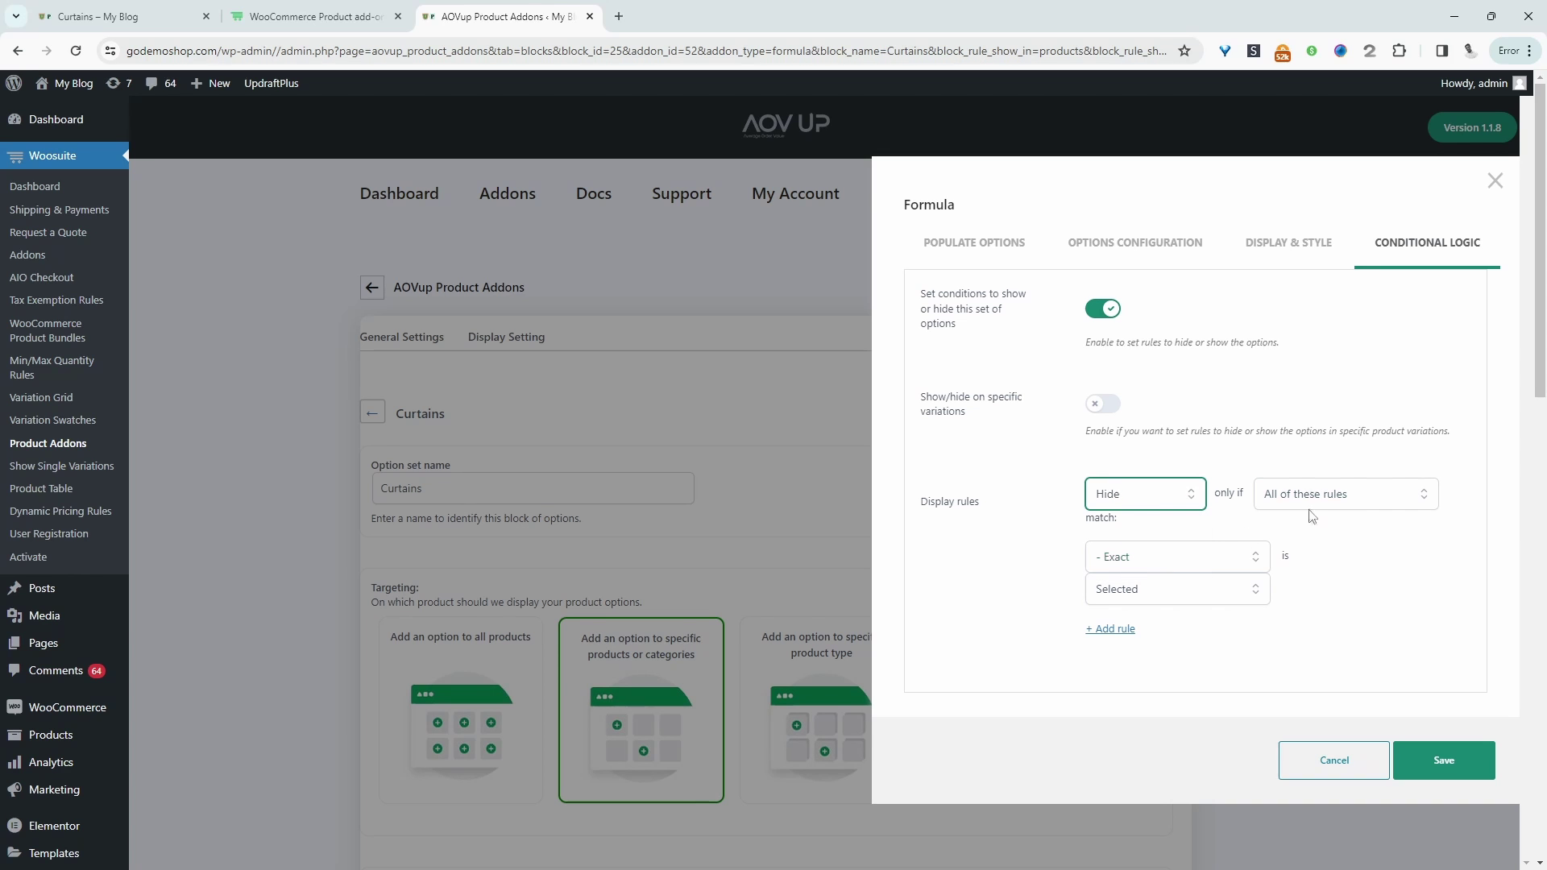
left_click(1215, 556)
left_click(1208, 655)
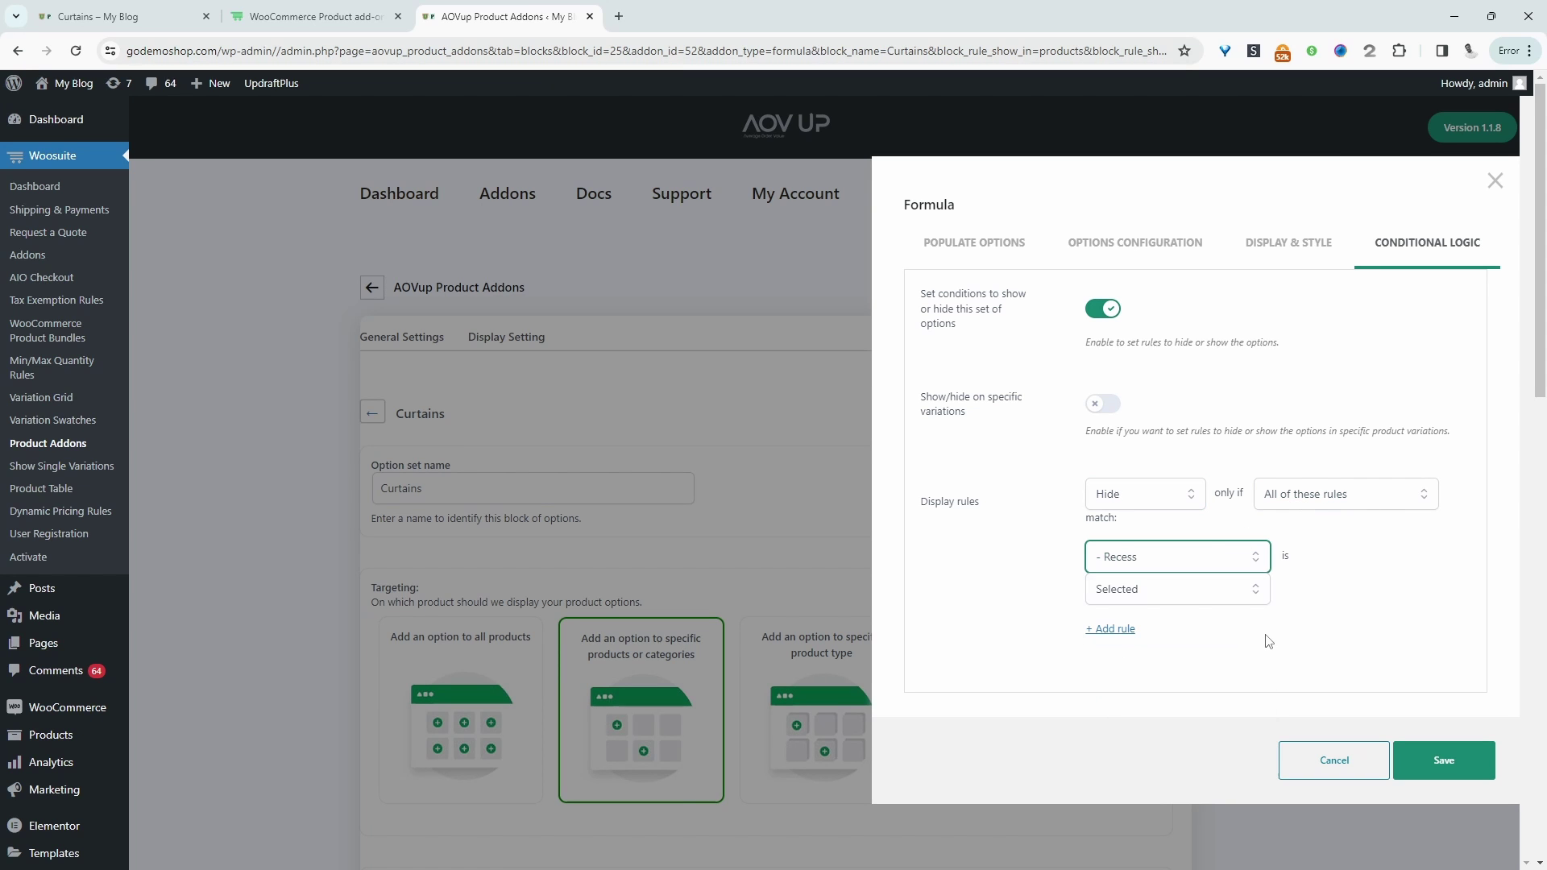